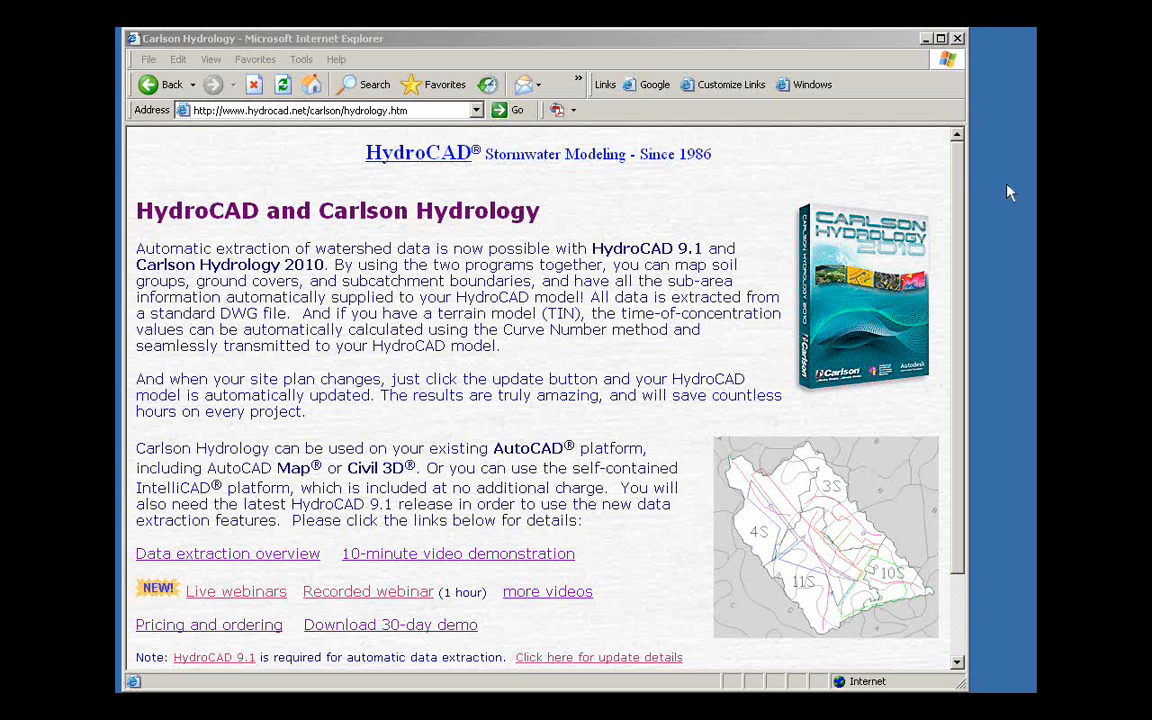
mouse_move(849, 46)
left_mouse_down()
mouse_move(865, 58)
mouse_move(858, 50)
left_mouse_up()
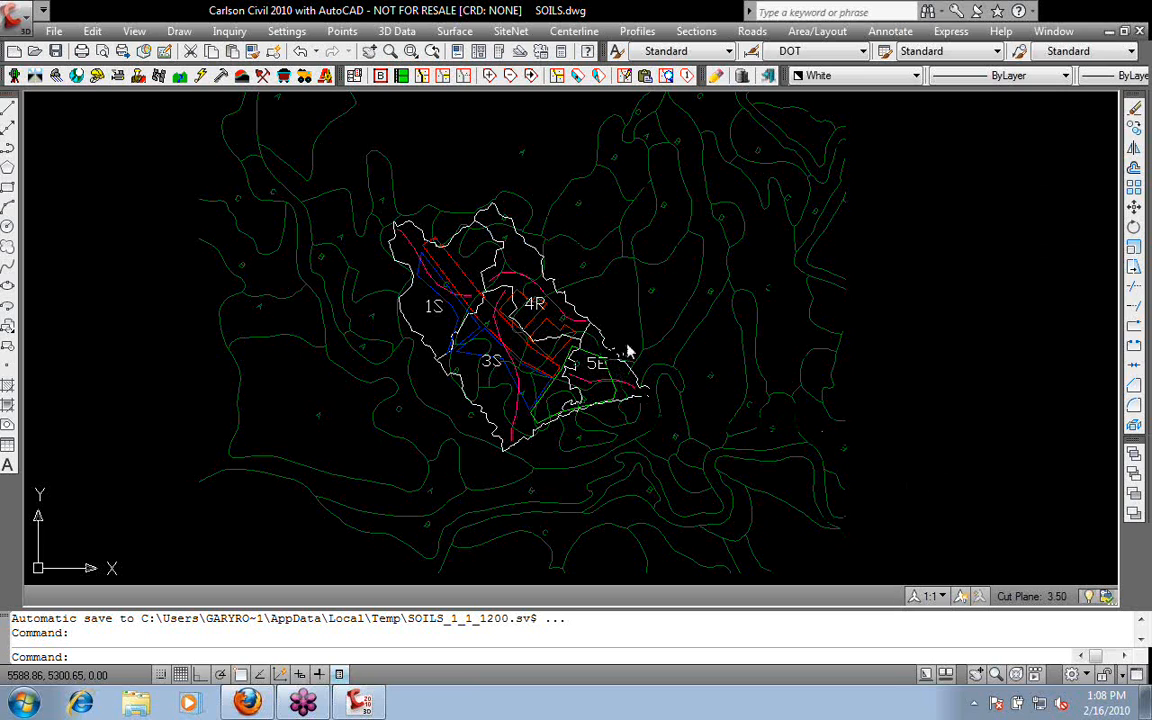
- Load the Carlson Hydrology menu set for the SOILS drawing
middle_click_drag(635, 309, 547, 348, "shift")
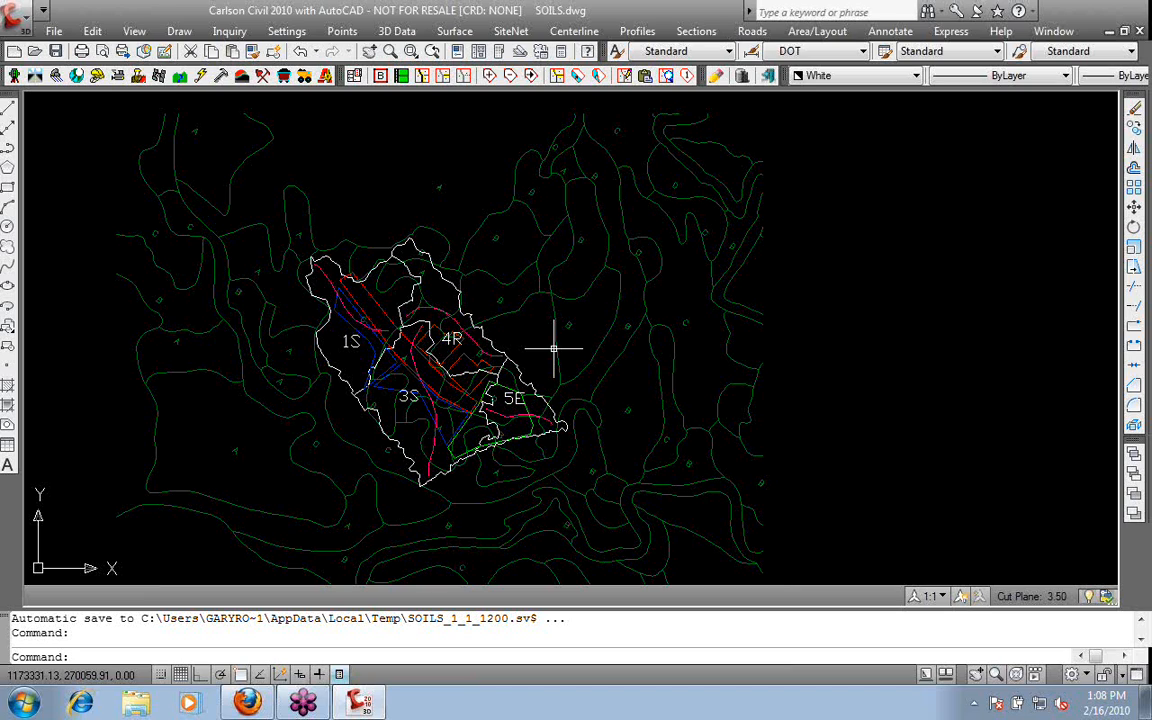
scroll(530, 330, "up", 2)
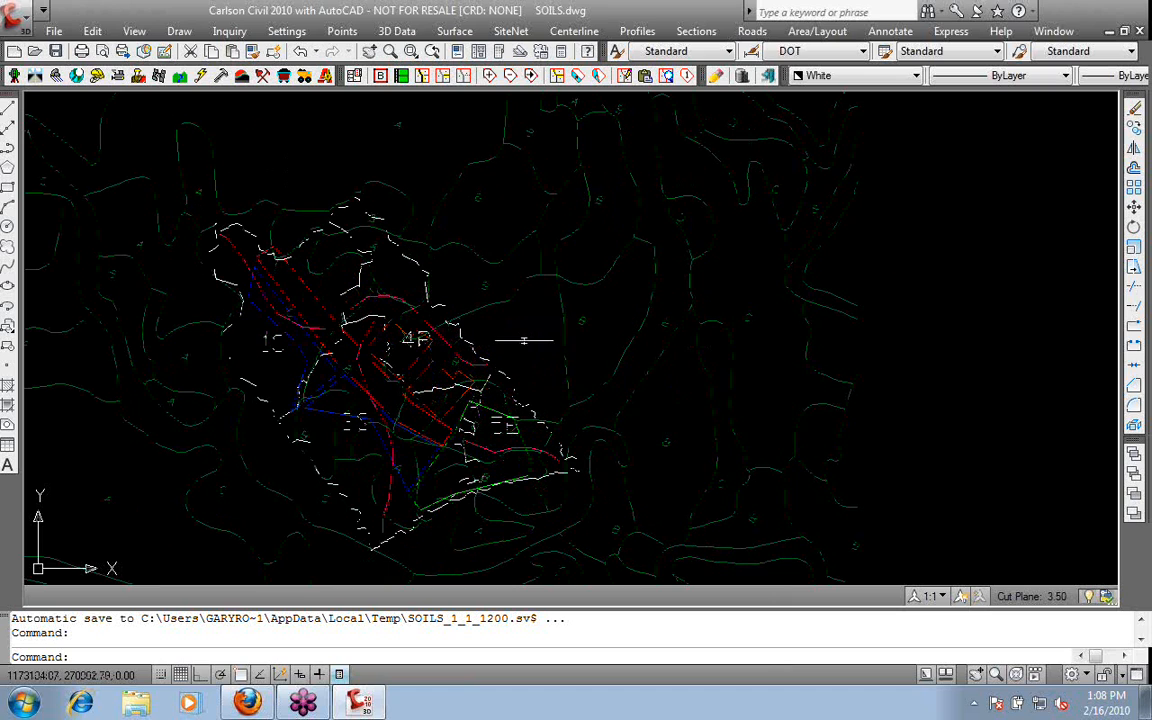
middle_click_drag(527, 344, 573, 314)
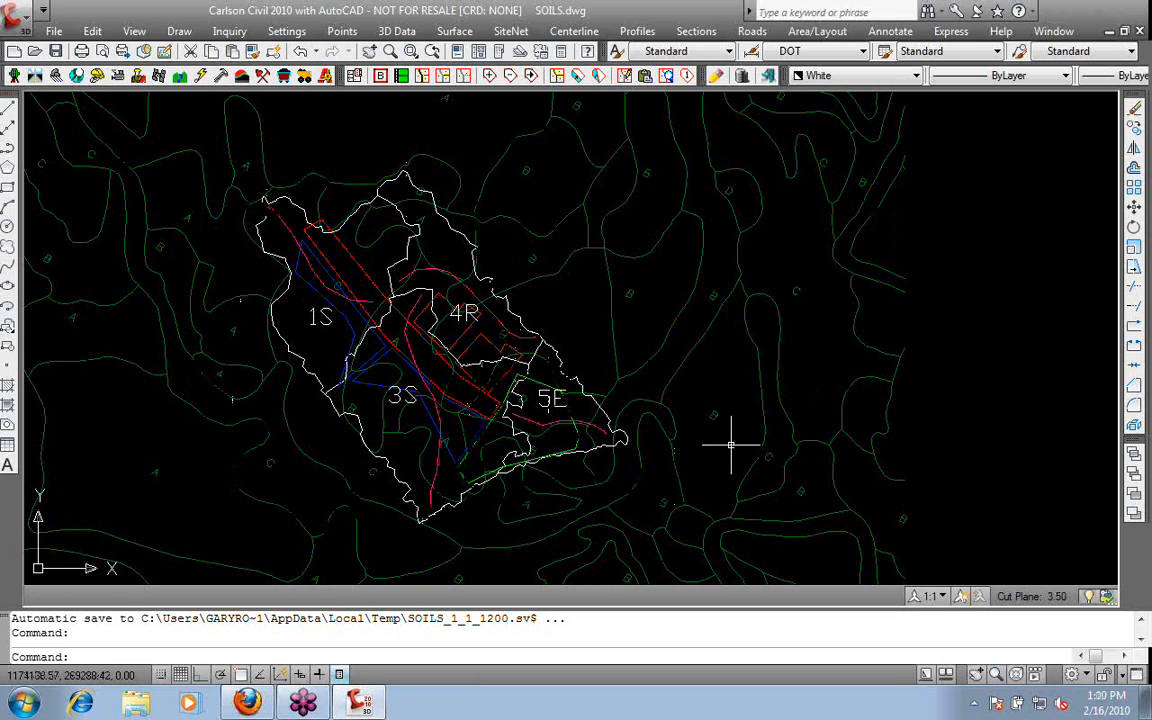
left_click(57, 78)
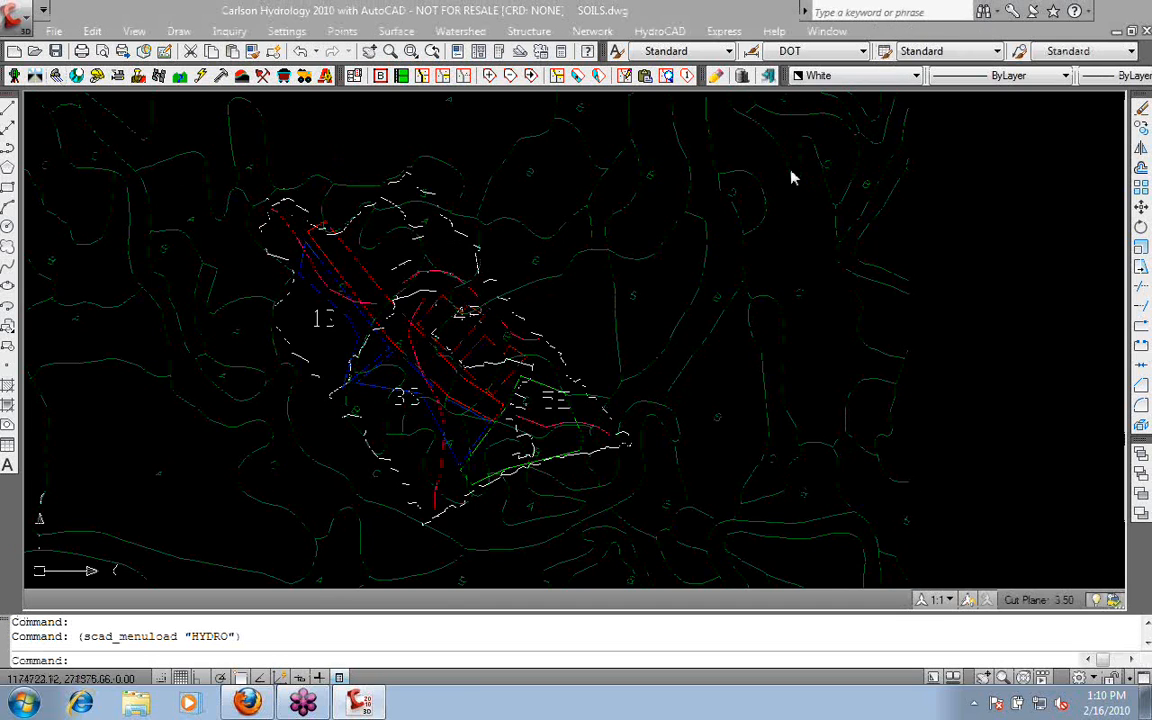
left_click(56, 31)
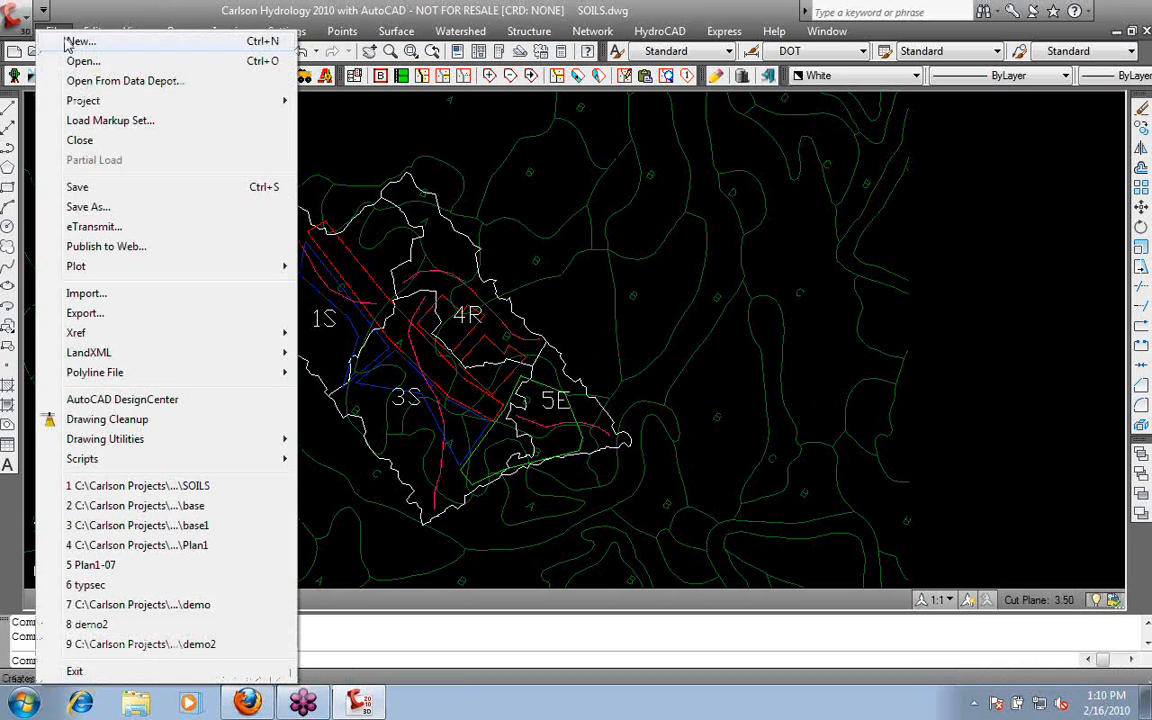
left_click(352, 196)
left_click(370, 114)
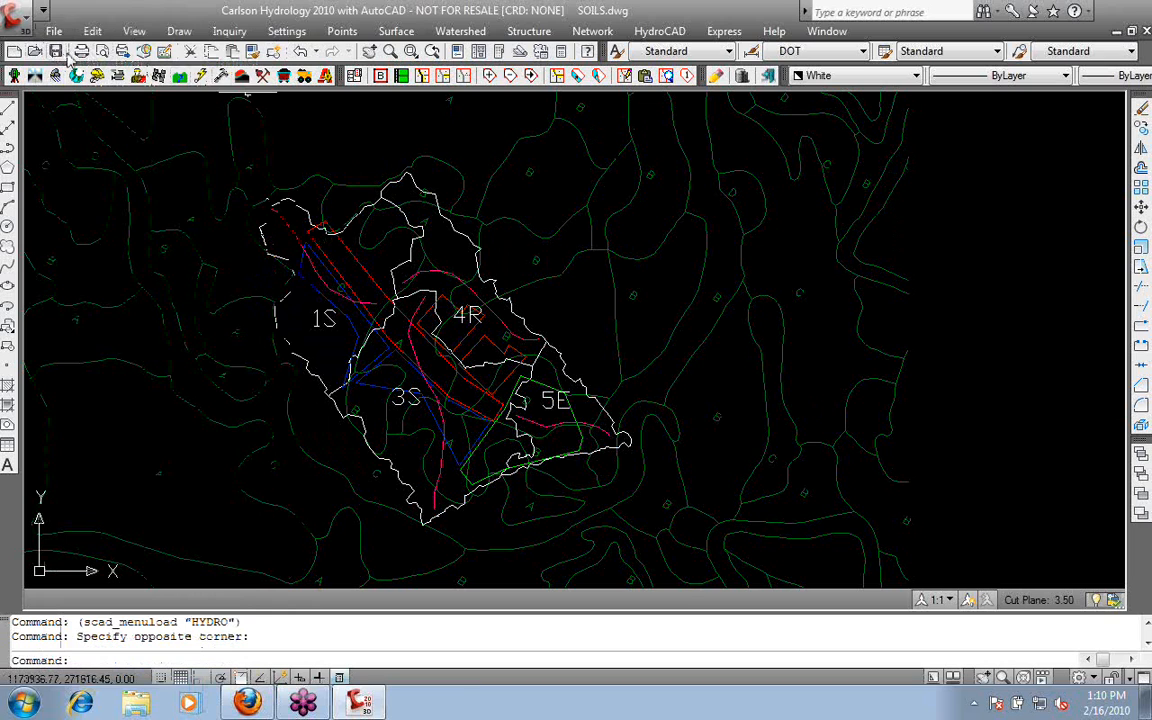
left_click(92, 31)
left_click(98, 33)
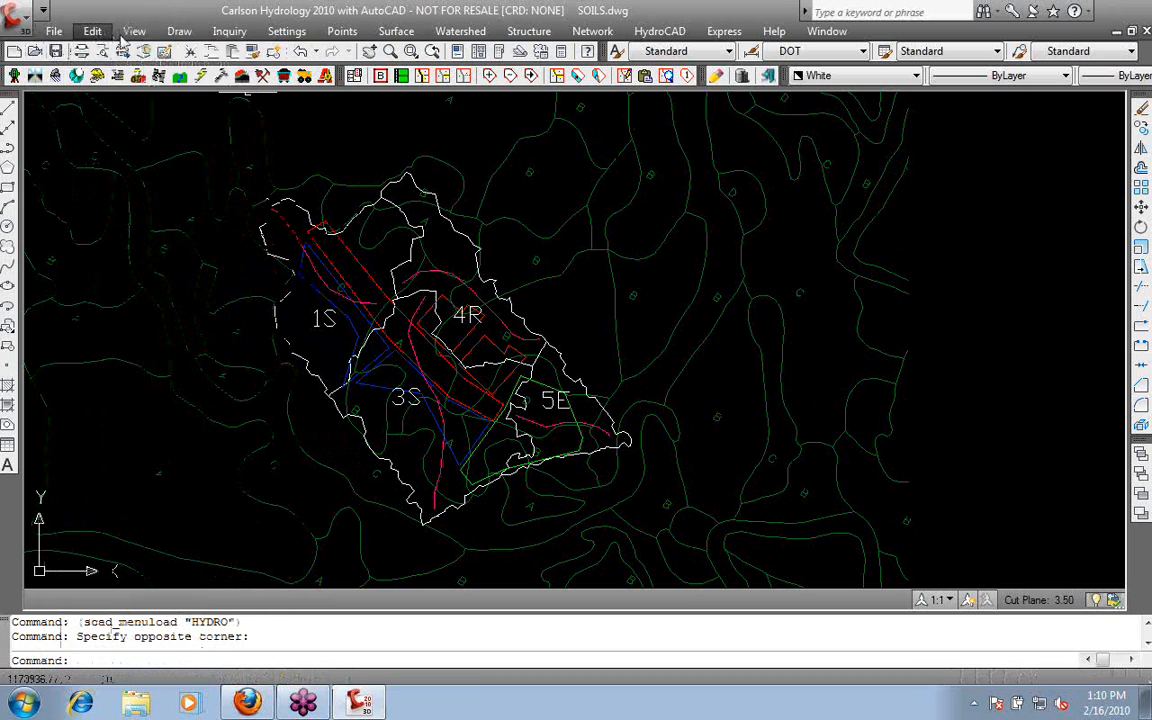
left_click(133, 31)
mouse_move(179, 31)
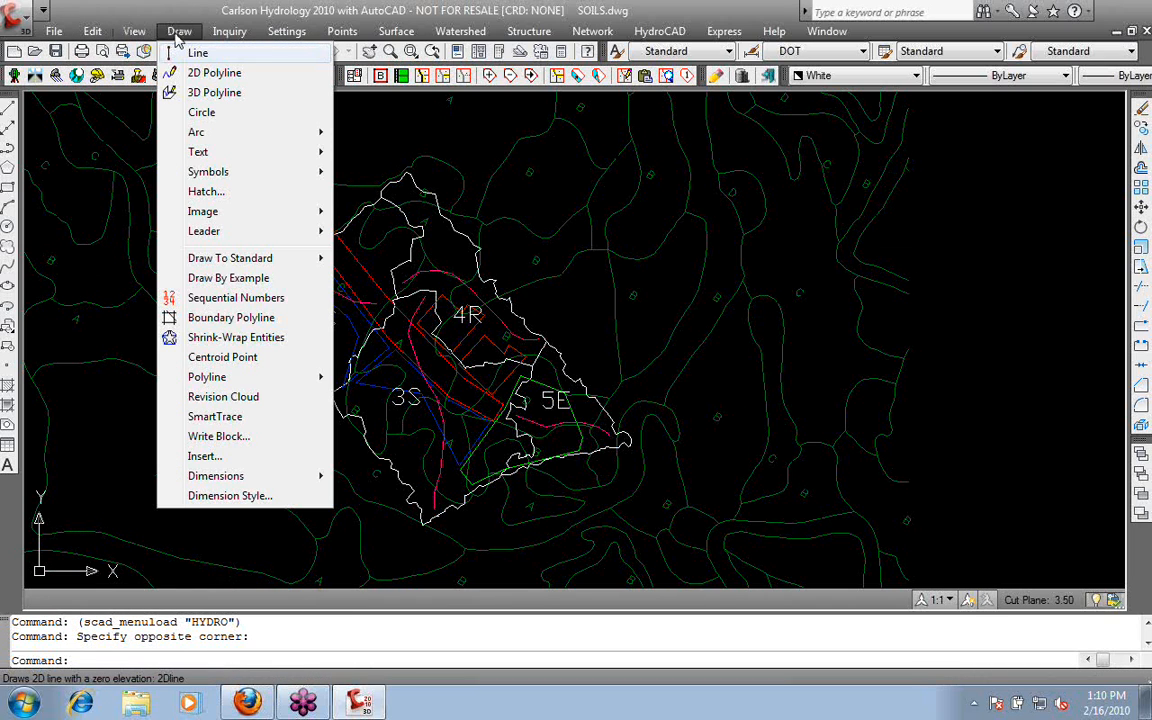
mouse_move(287, 33)
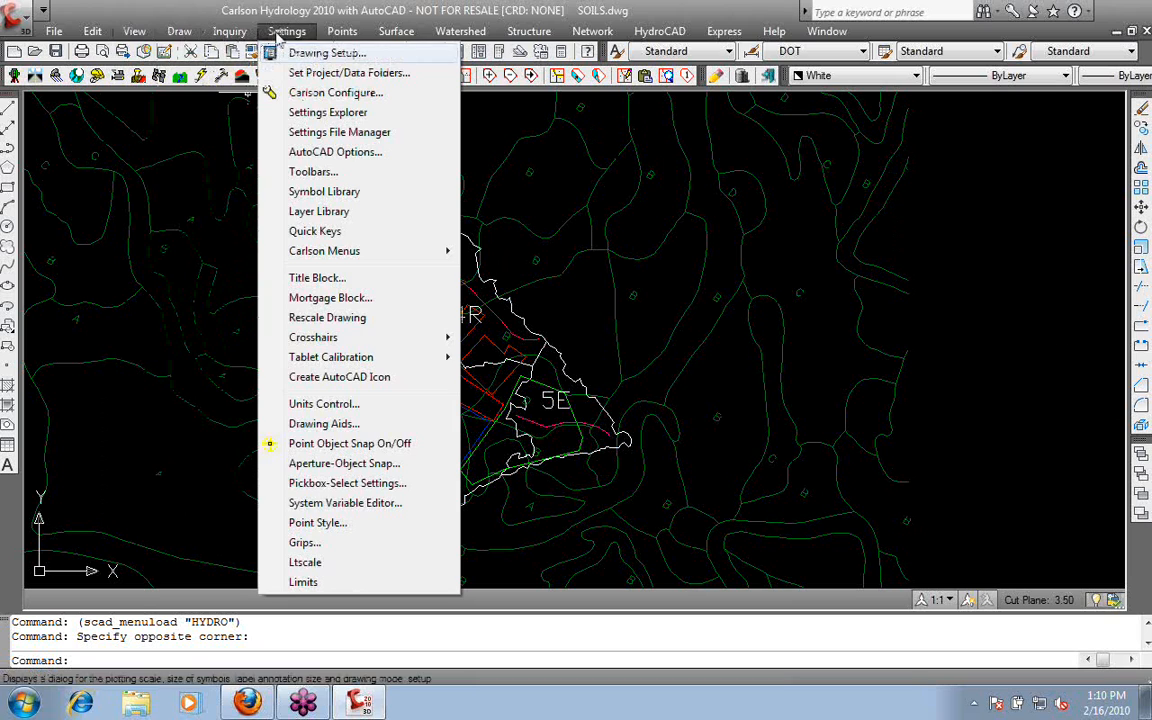
left_click(330, 33)
left_click(388, 32)
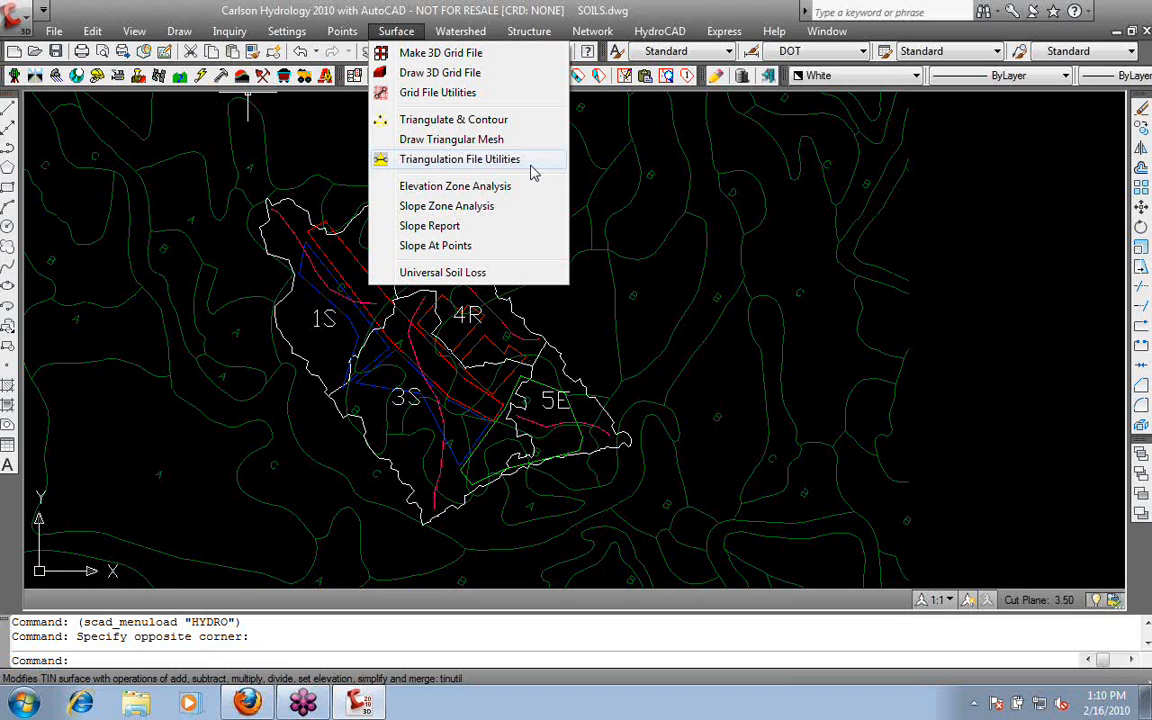
mouse_move(476, 36)
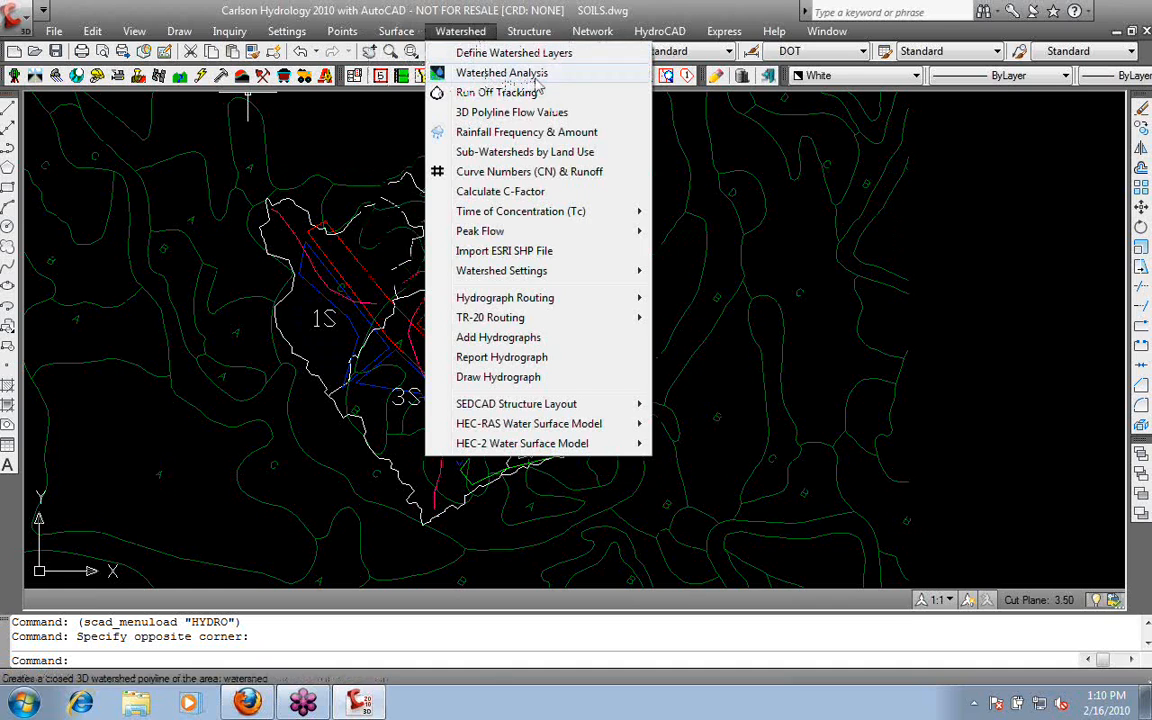
mouse_move(537, 38)
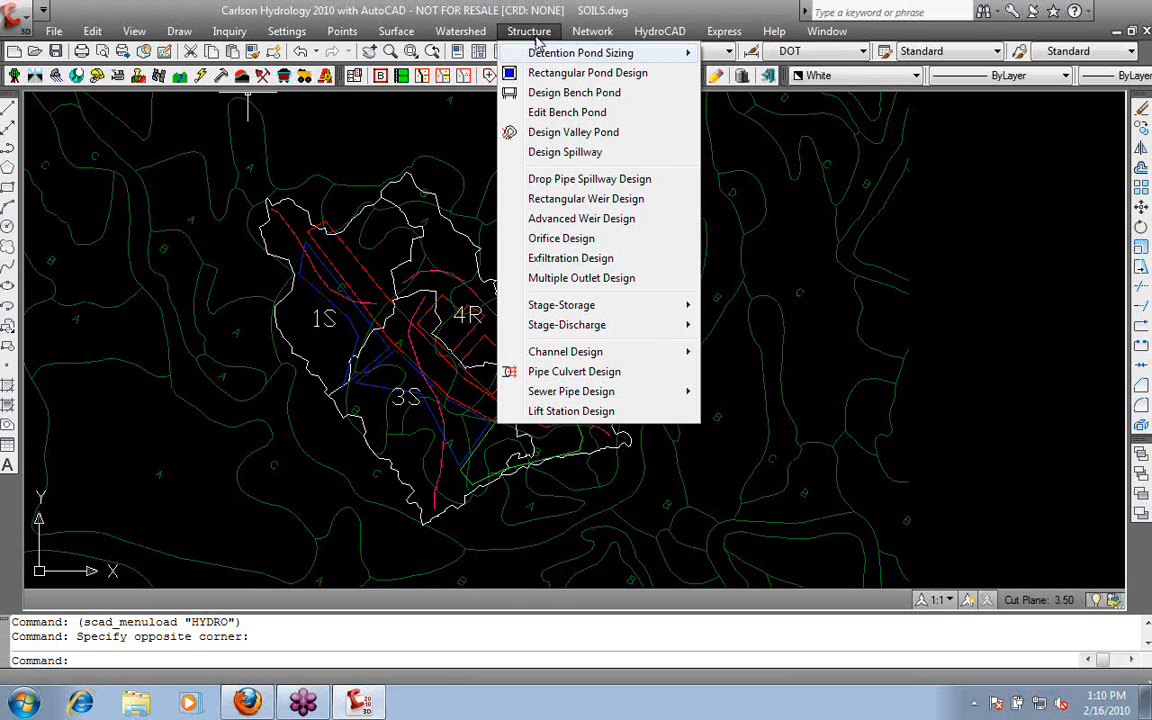
mouse_move(588, 35)
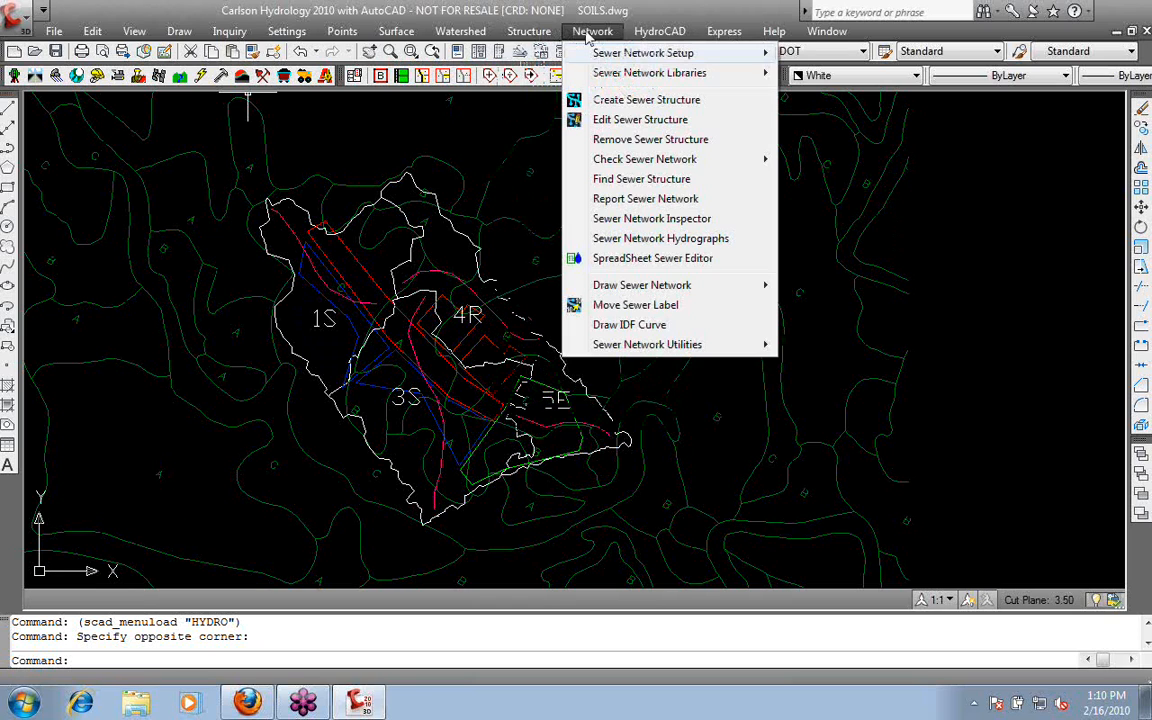
mouse_move(655, 38)
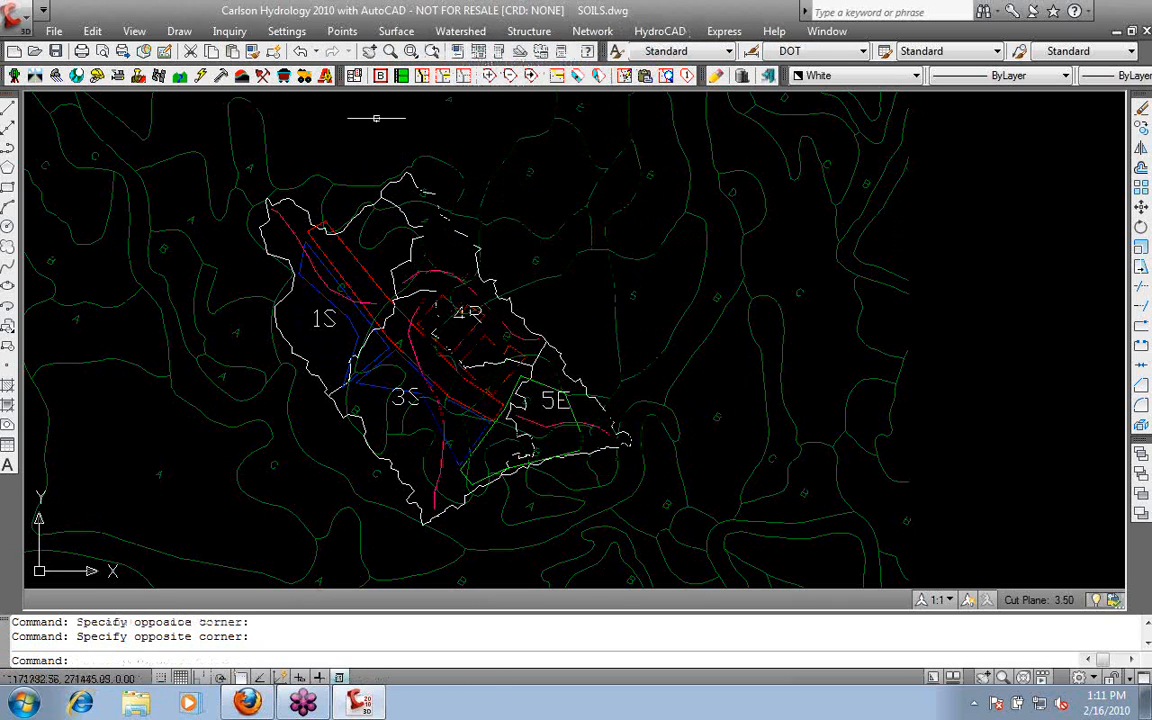
- Restore the saved model view "soils" through the View Manager to show the soil group boundaries
type("view")
key("Return")
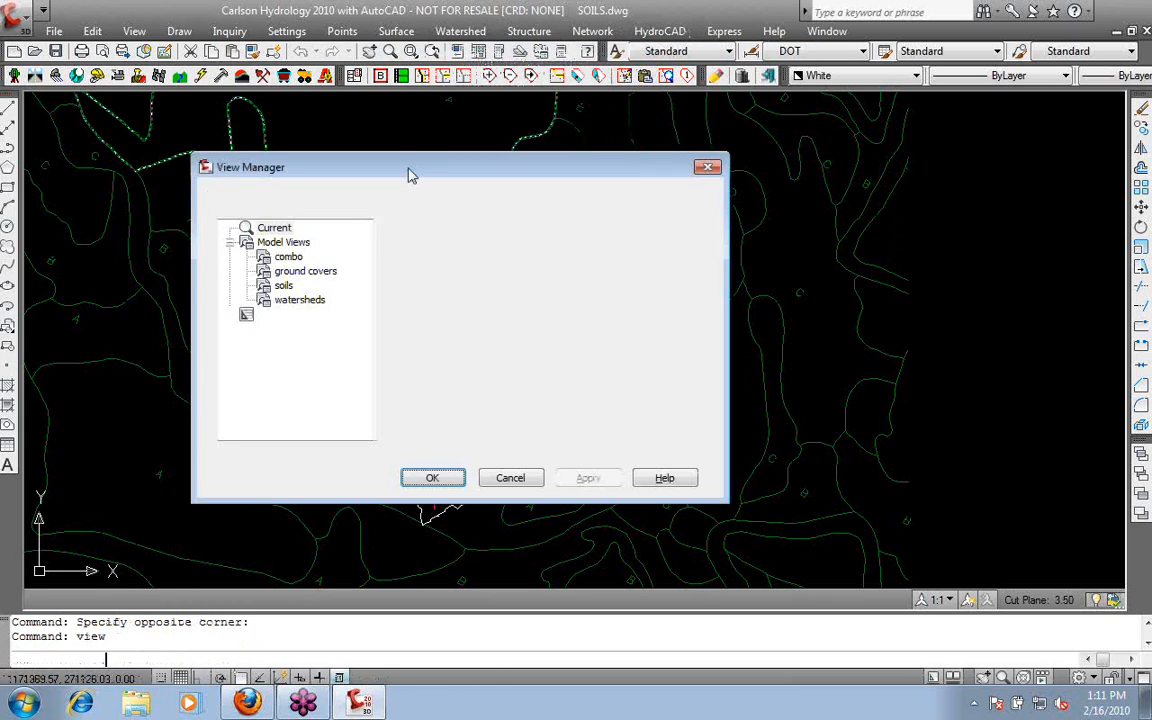
left_click_drag(408, 175, 398, 154)
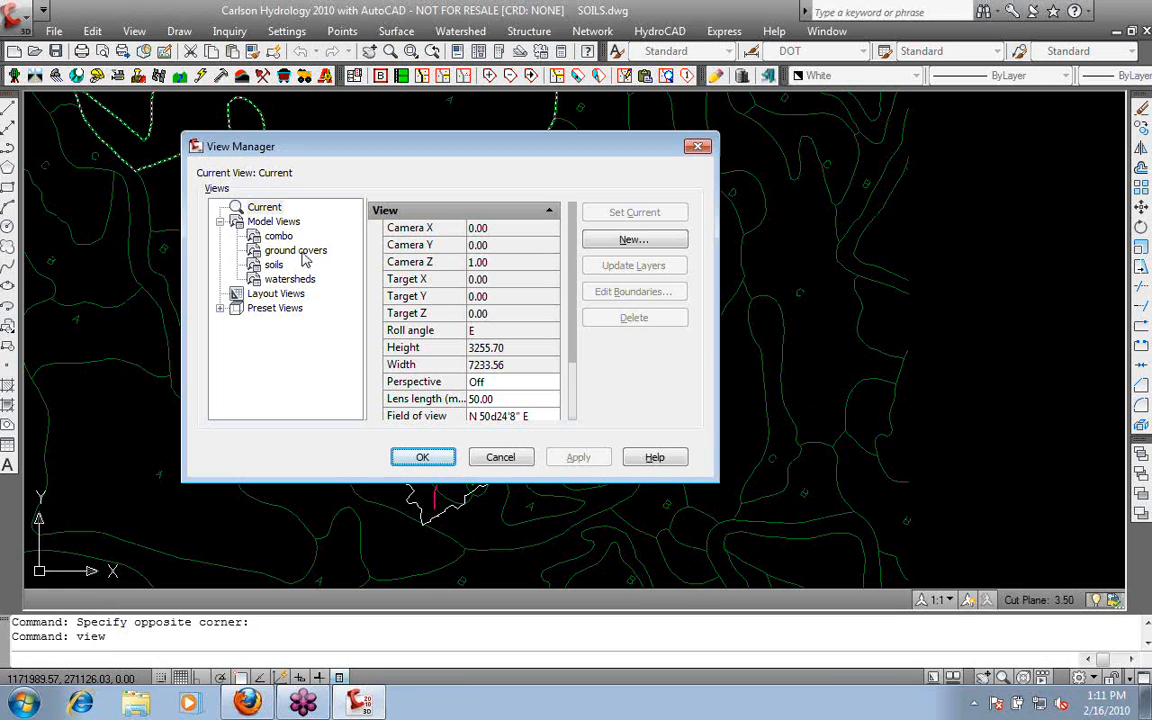
left_click(273, 265)
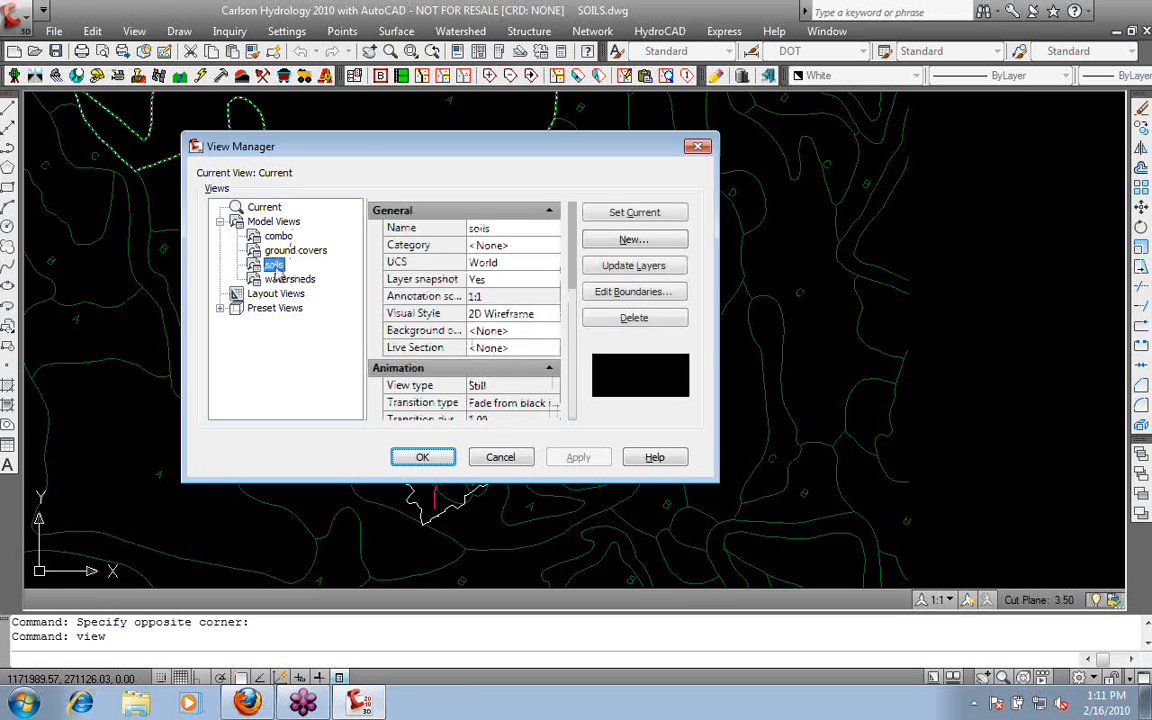
left_click(636, 213)
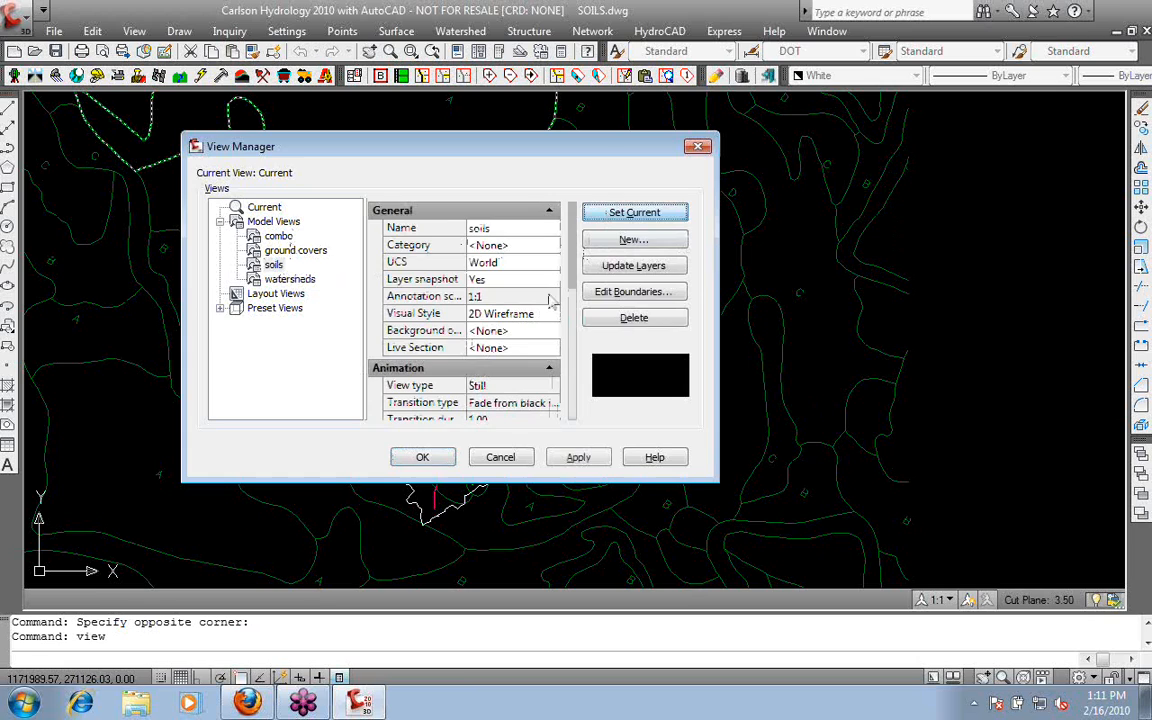
left_click(423, 458)
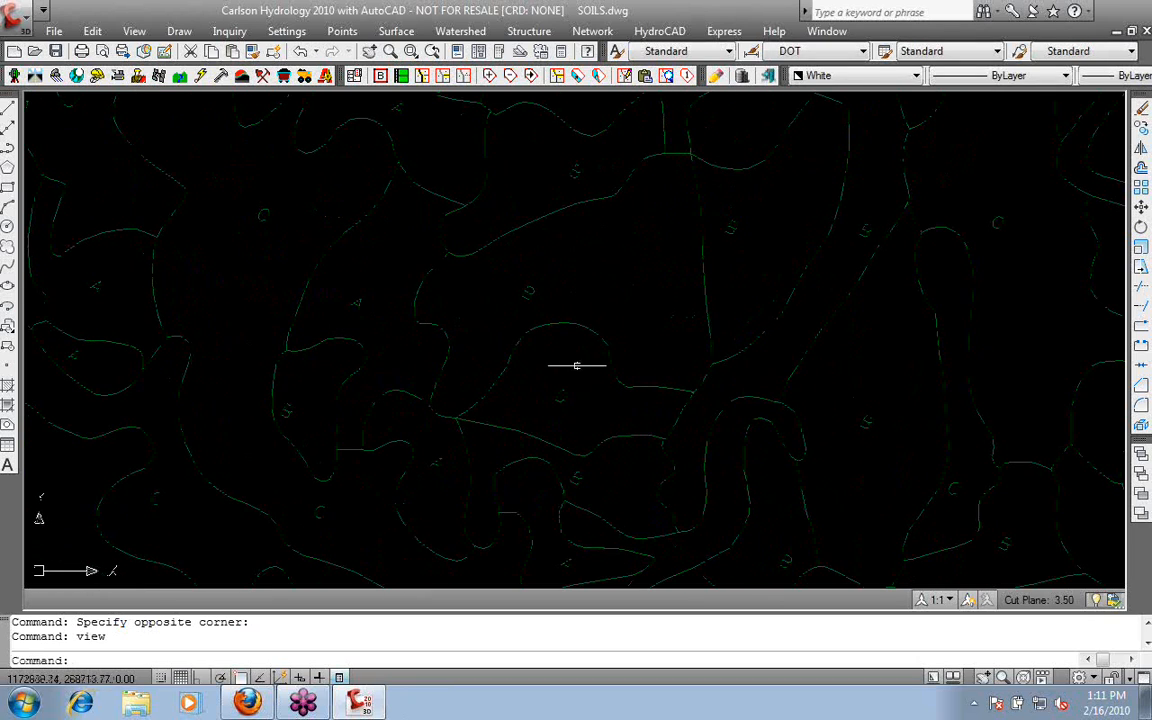
scroll(576, 366, "down", 2)
middle_click_drag(599, 375, 600, 375)
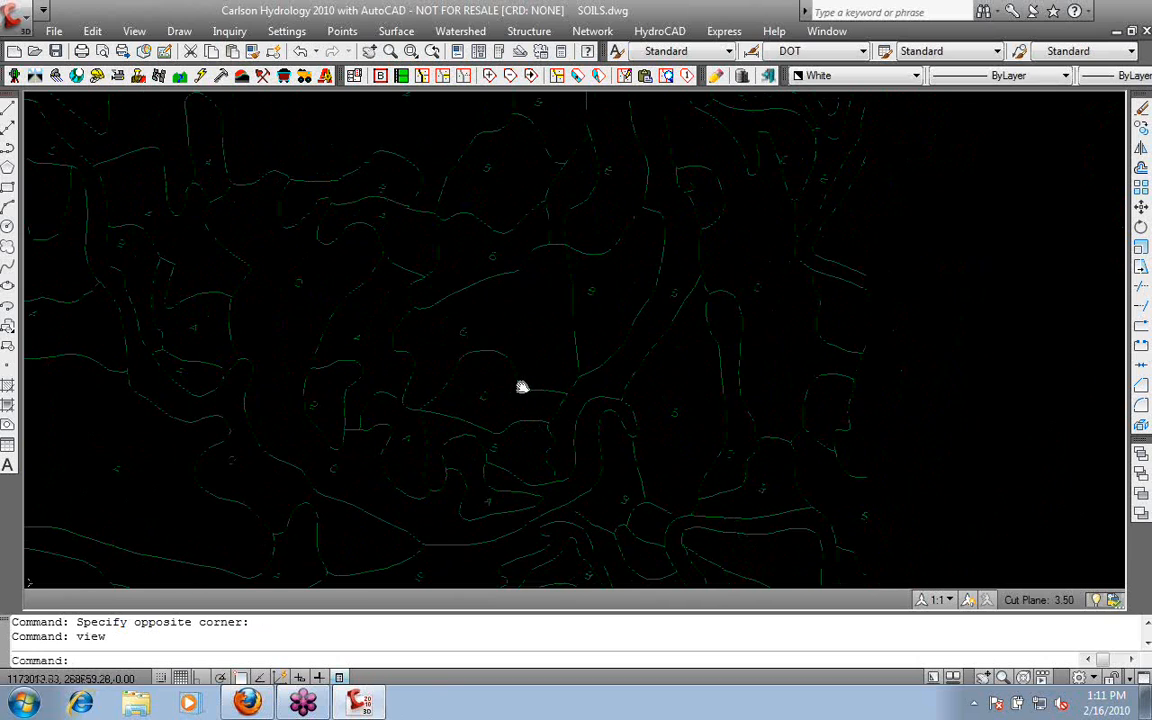
scroll(532, 344, "up", 2)
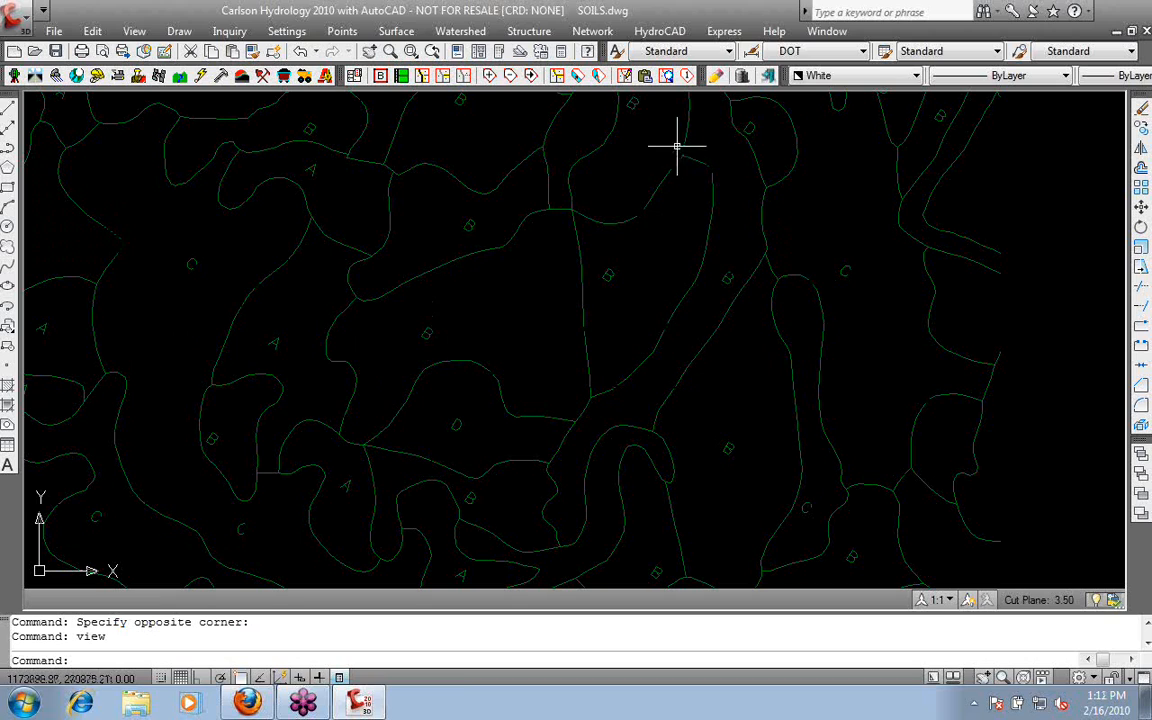
- Load hydrocad.rcl as the runoff coefficient layer file in Define Watershed Layers and set the hydro method to HydroCAD
left_click(662, 32)
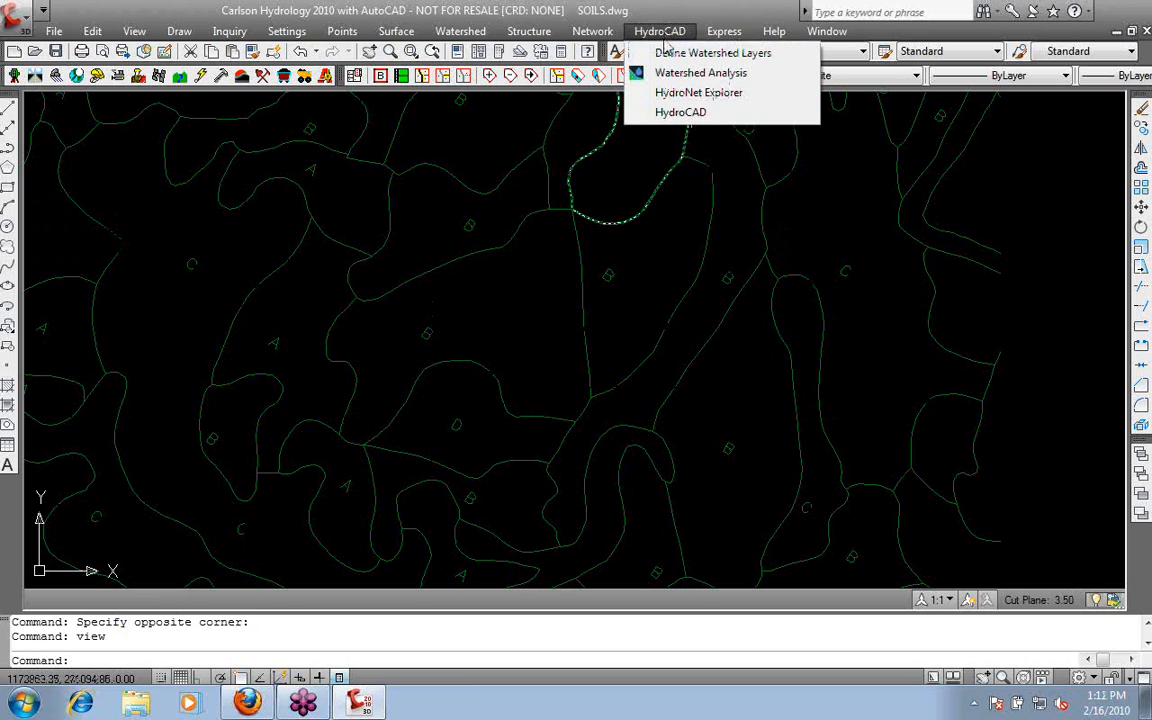
left_click(706, 55)
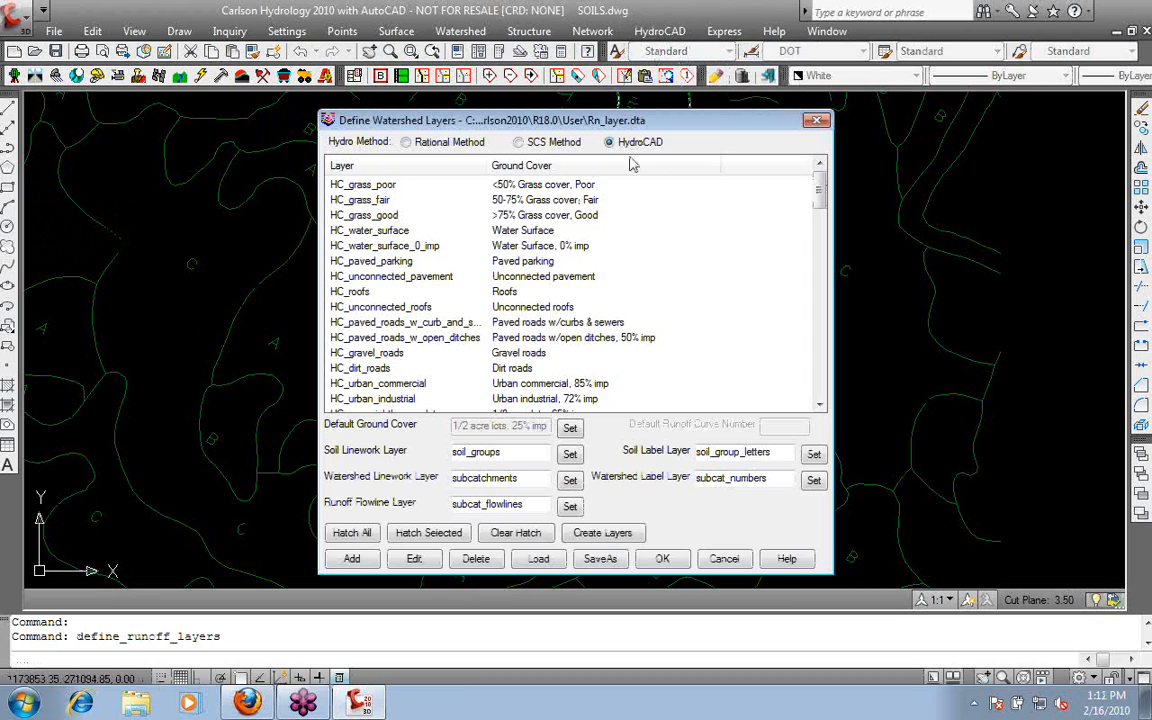
left_click_drag(652, 124, 632, 112)
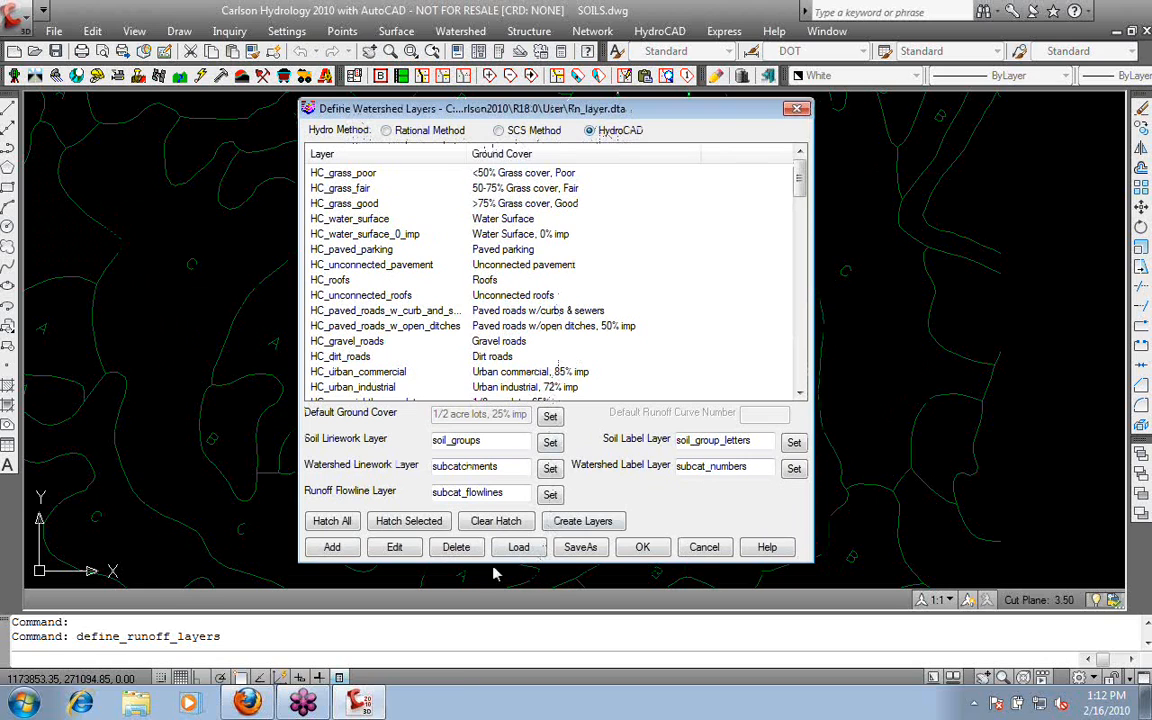
left_click(519, 548)
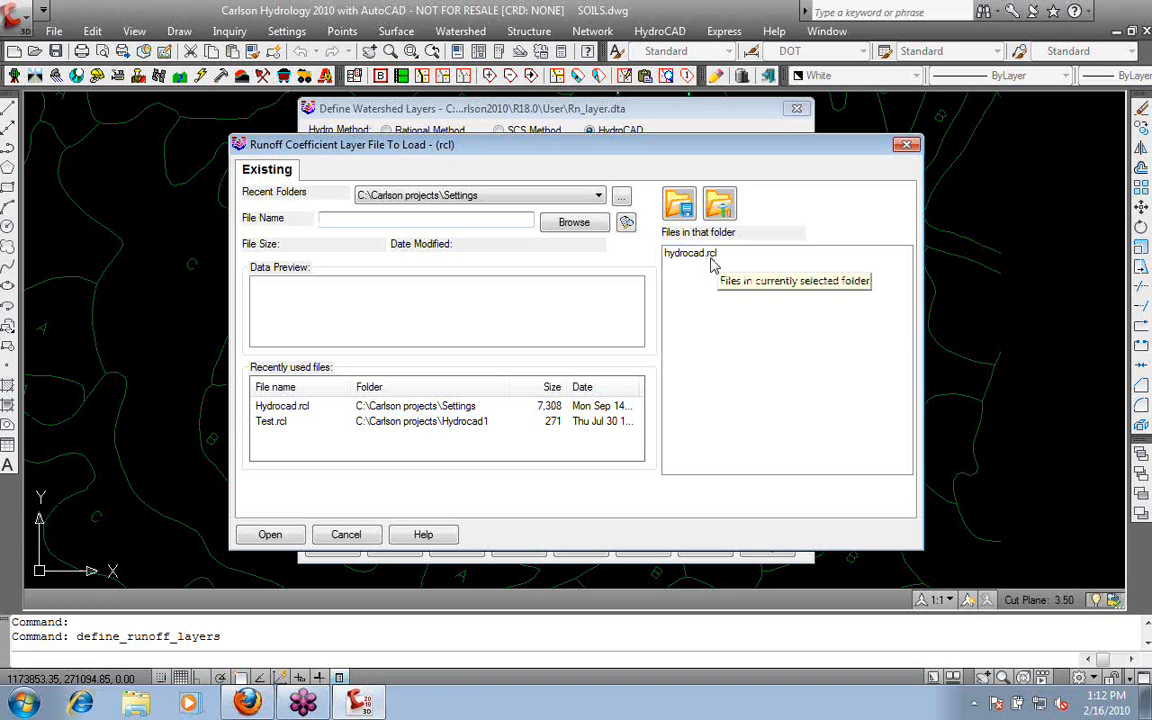
left_click(712, 255)
left_click(286, 534)
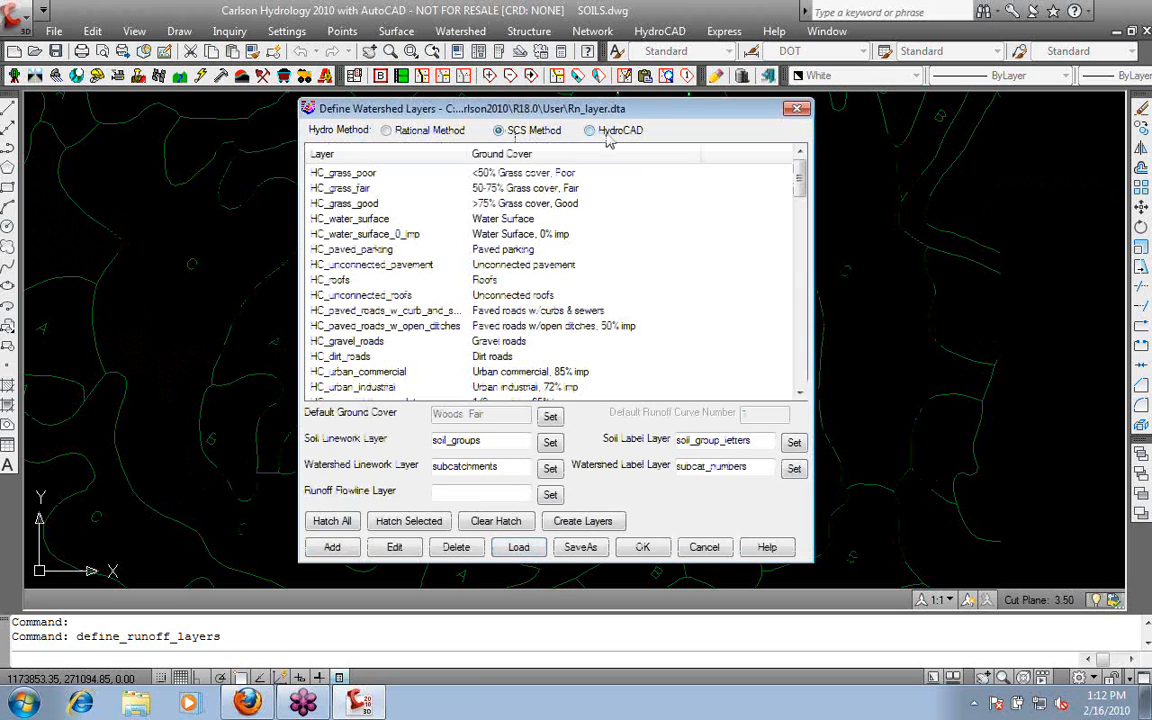
left_click(608, 132)
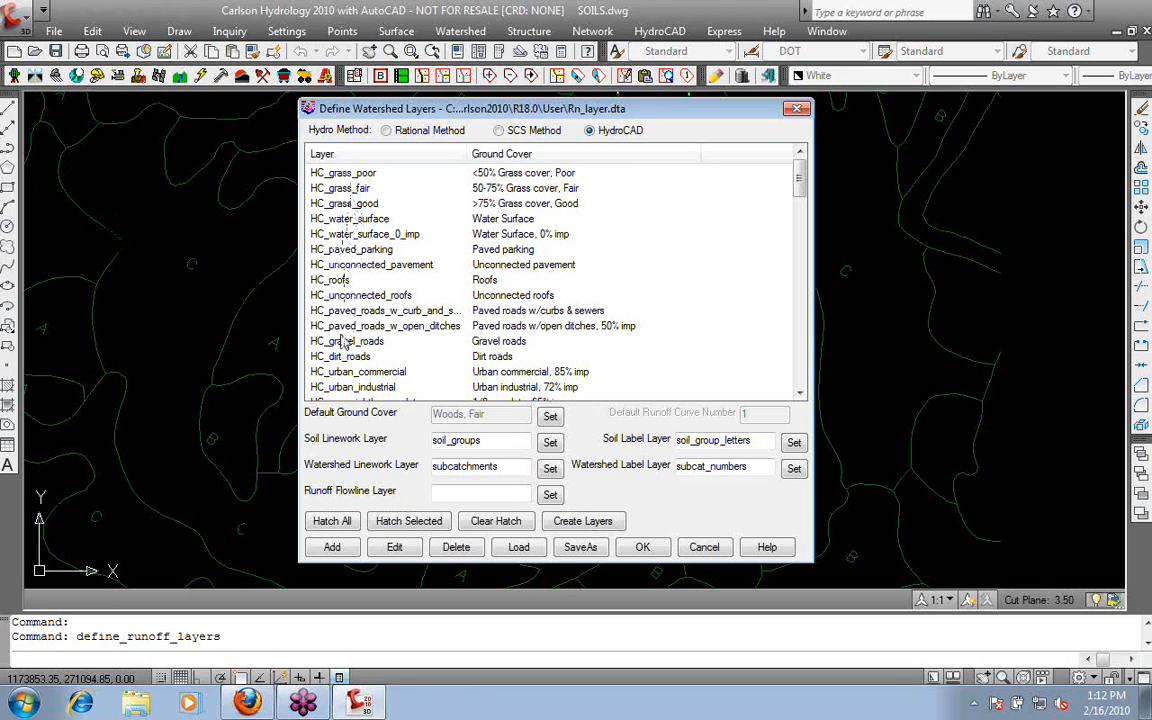
- Review the ground cover and hatch settings of the HC_grass_fair layer and look through the ground cover layer list
double_click(341, 189)
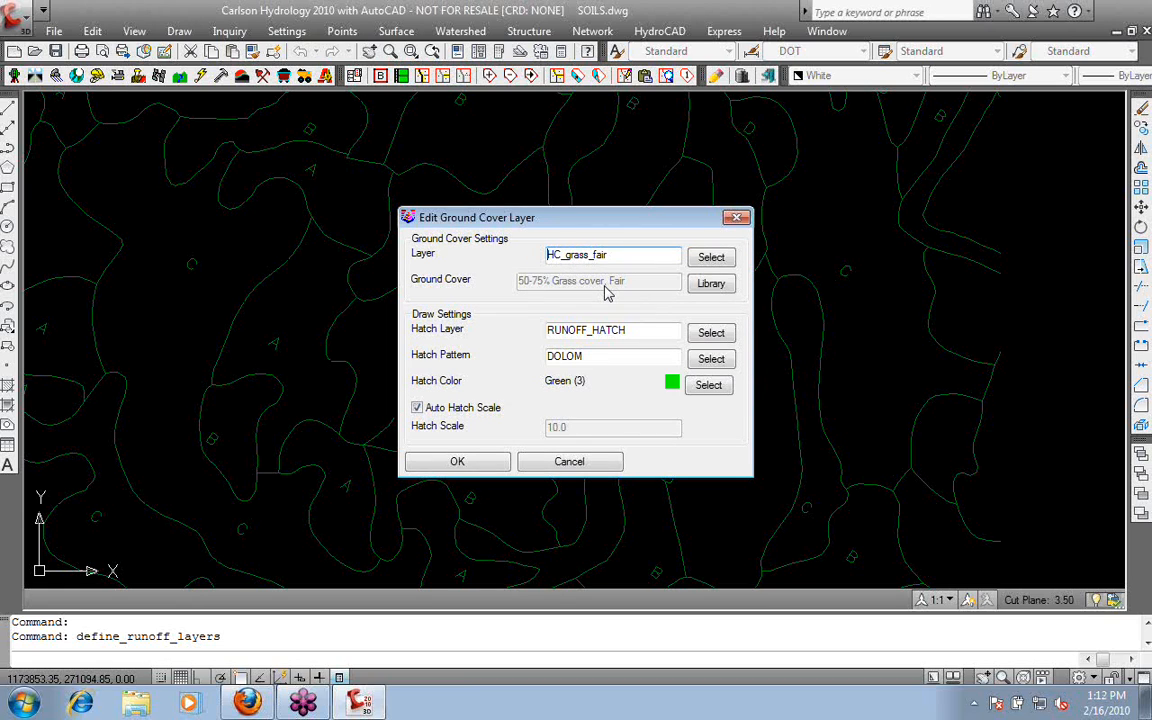
left_click(569, 461)
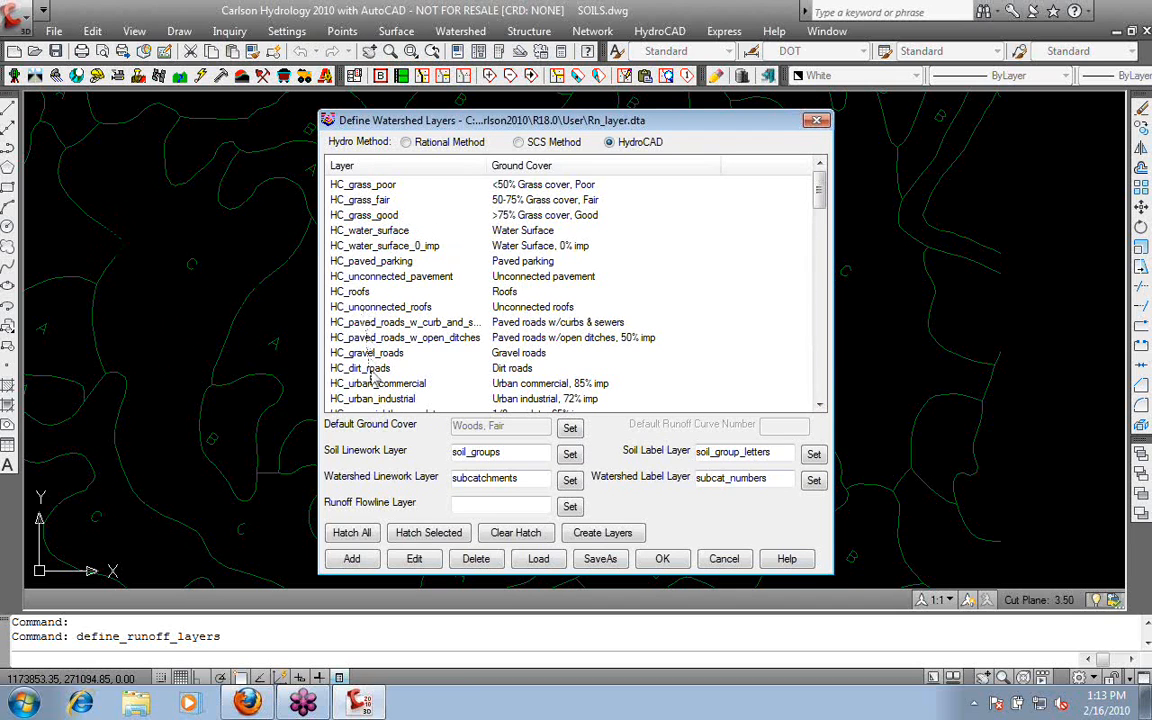
mouse_move(818, 190)
left_mouse_down()
mouse_move(818, 375)
mouse_move(818, 200)
left_mouse_up()
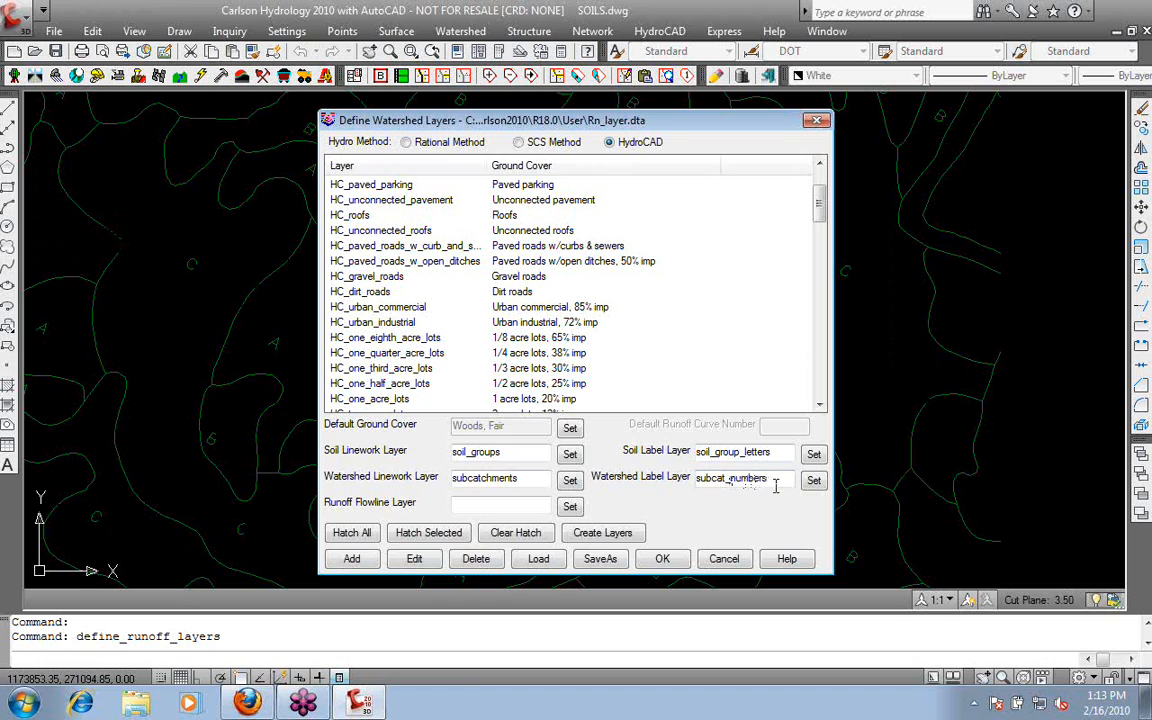
- Set the runoff flowline layer to subcat_flowlines in the watershed layer definitions
left_click(569, 506)
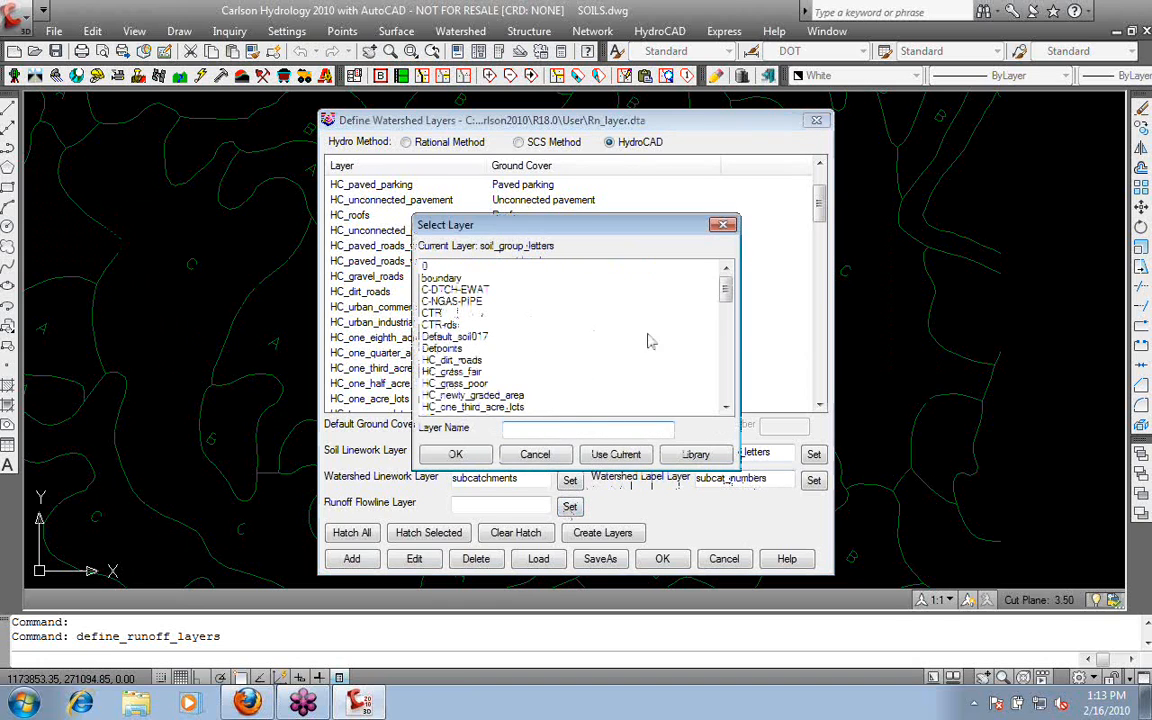
left_click_drag(726, 289, 728, 343)
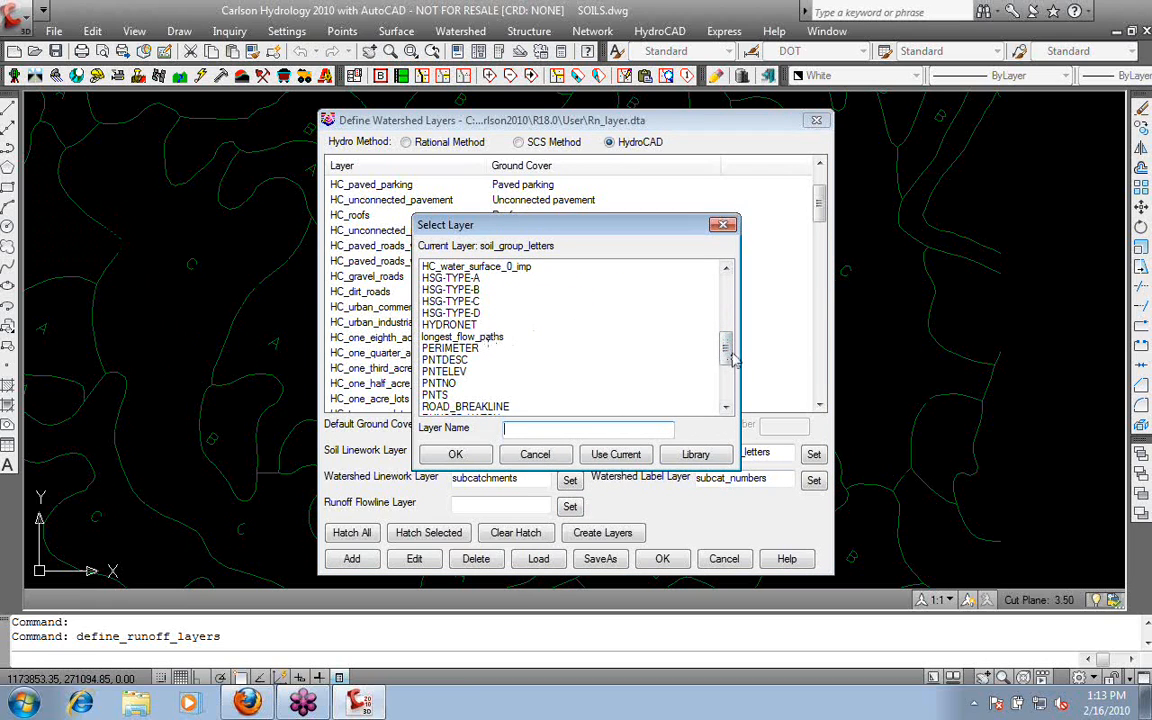
left_click_drag(727, 347, 724, 372)
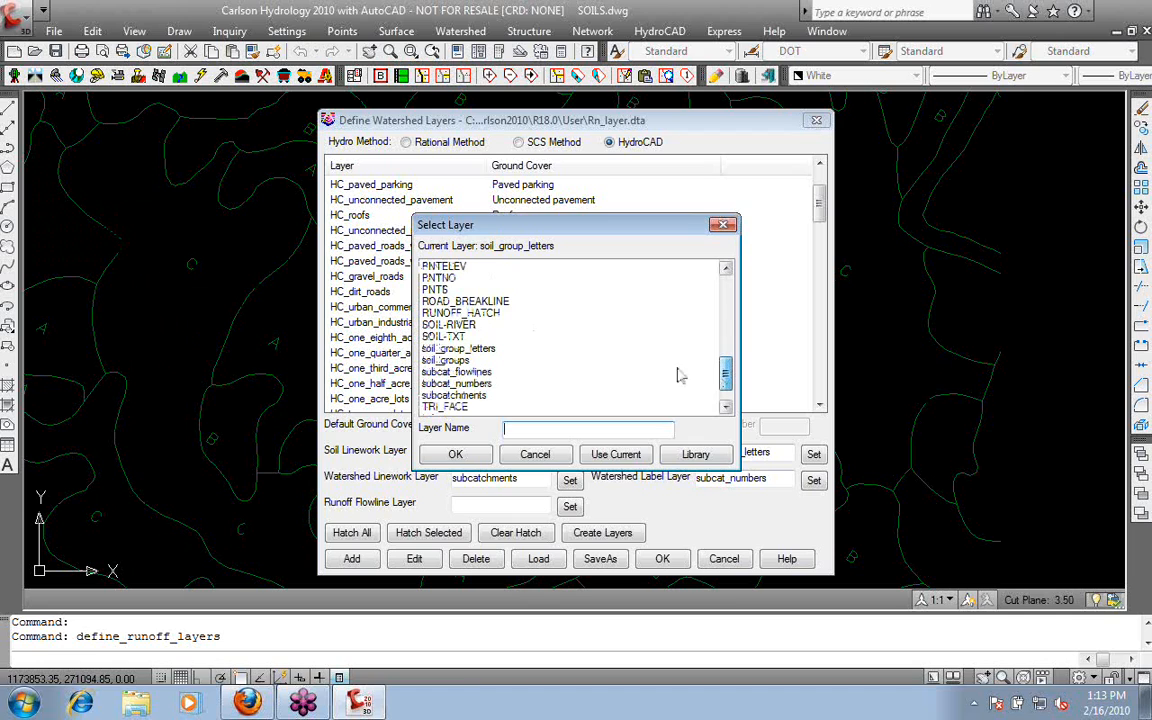
left_click(487, 373)
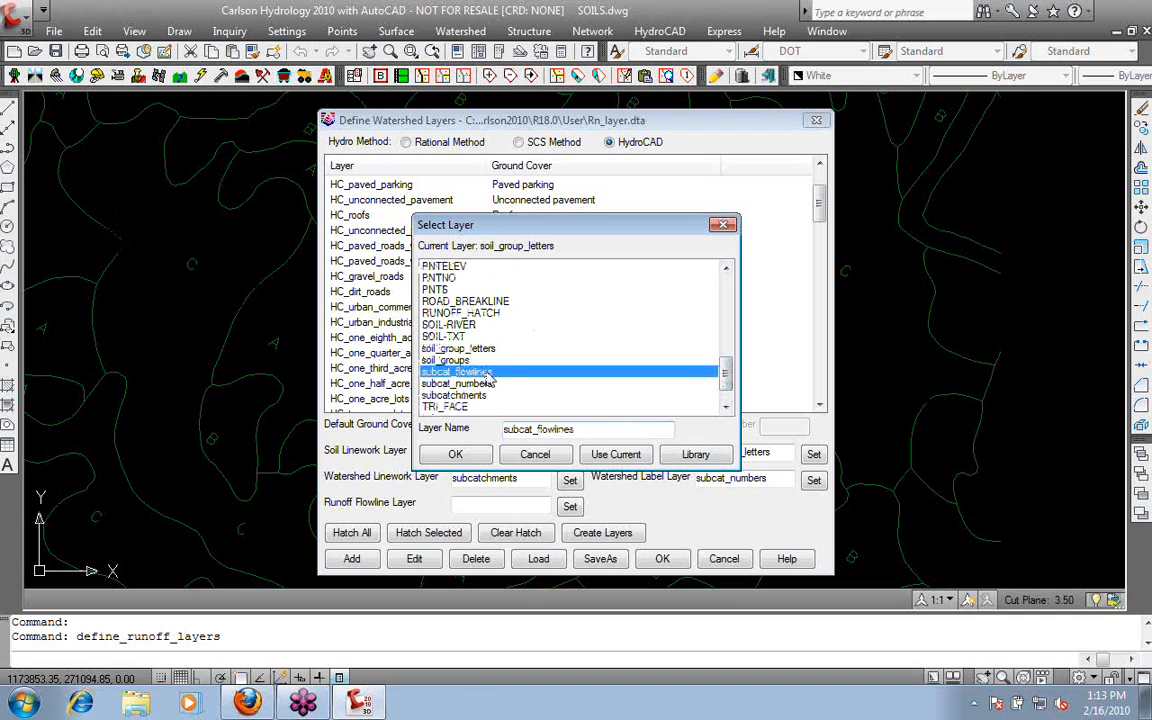
left_click(455, 454)
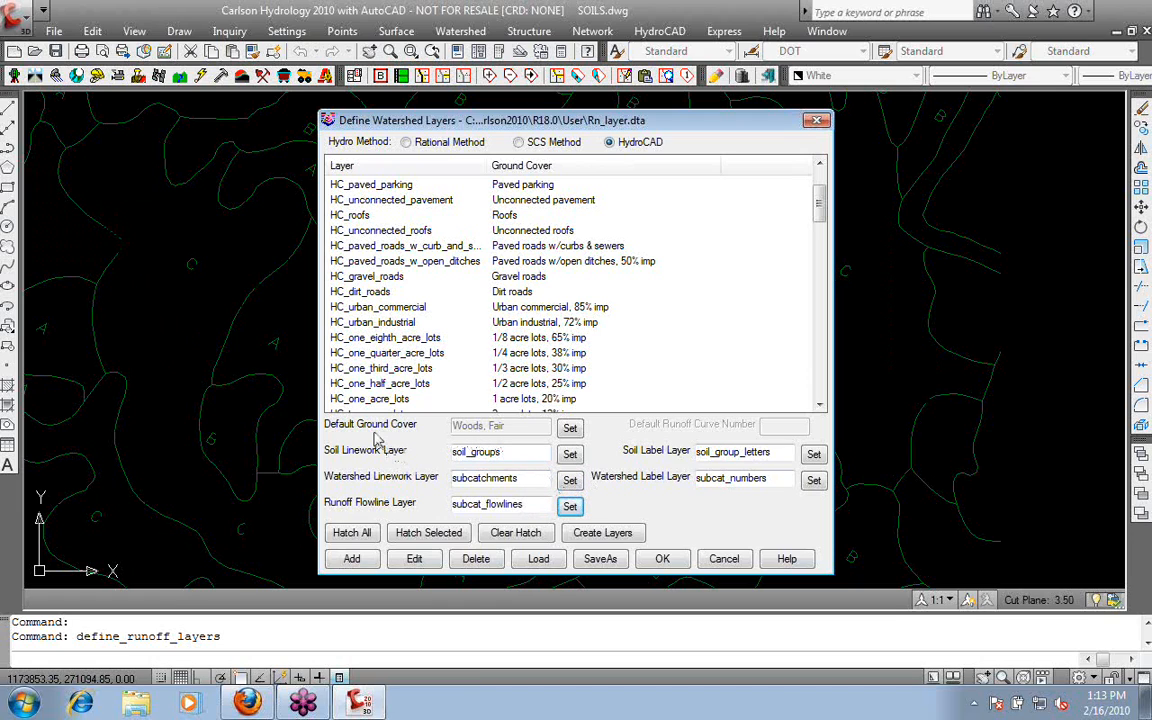
- Choose "1/2 acre lots, 25% imp" from the ground cover library as the default ground cover
left_click(570, 427)
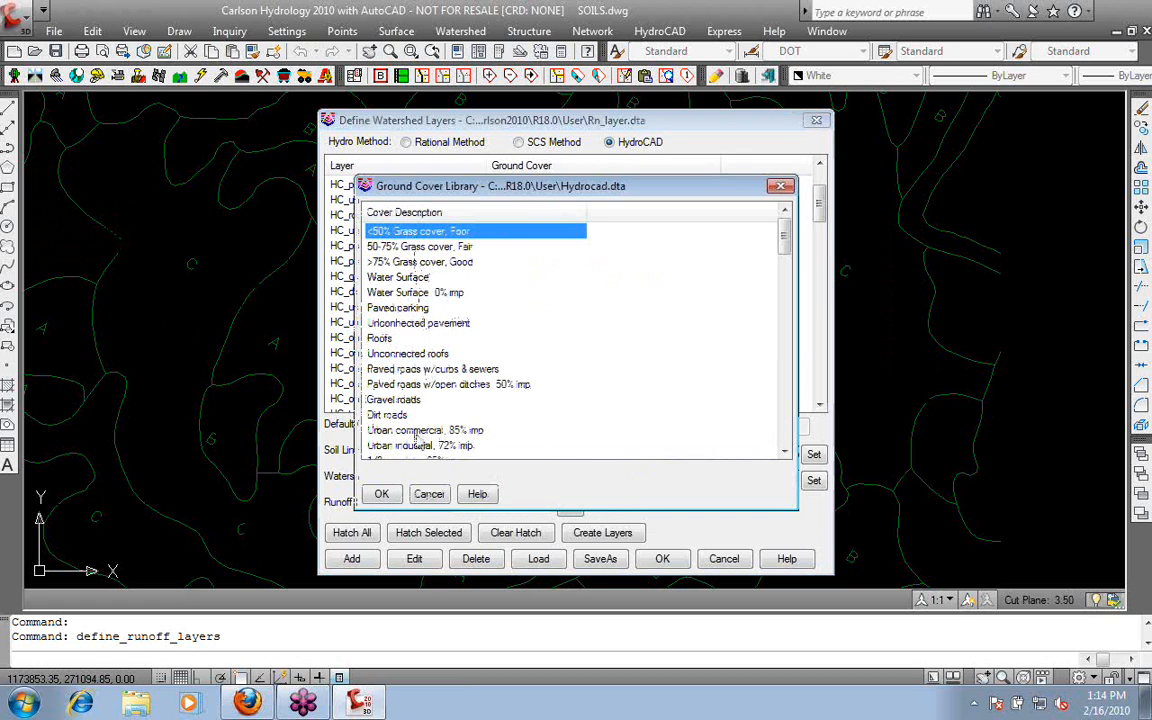
mouse_move(786, 241)
left_mouse_down()
mouse_move(797, 435)
mouse_move(801, 305)
mouse_move(788, 268)
left_mouse_up()
left_click(459, 310)
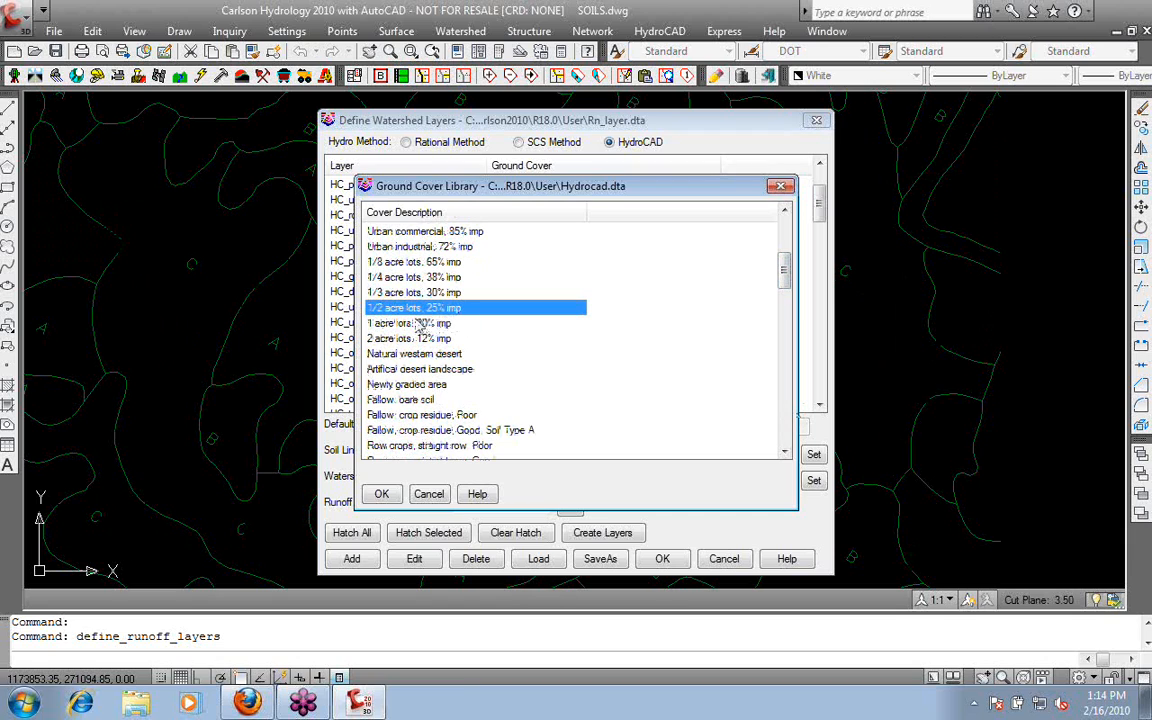
left_click(381, 497)
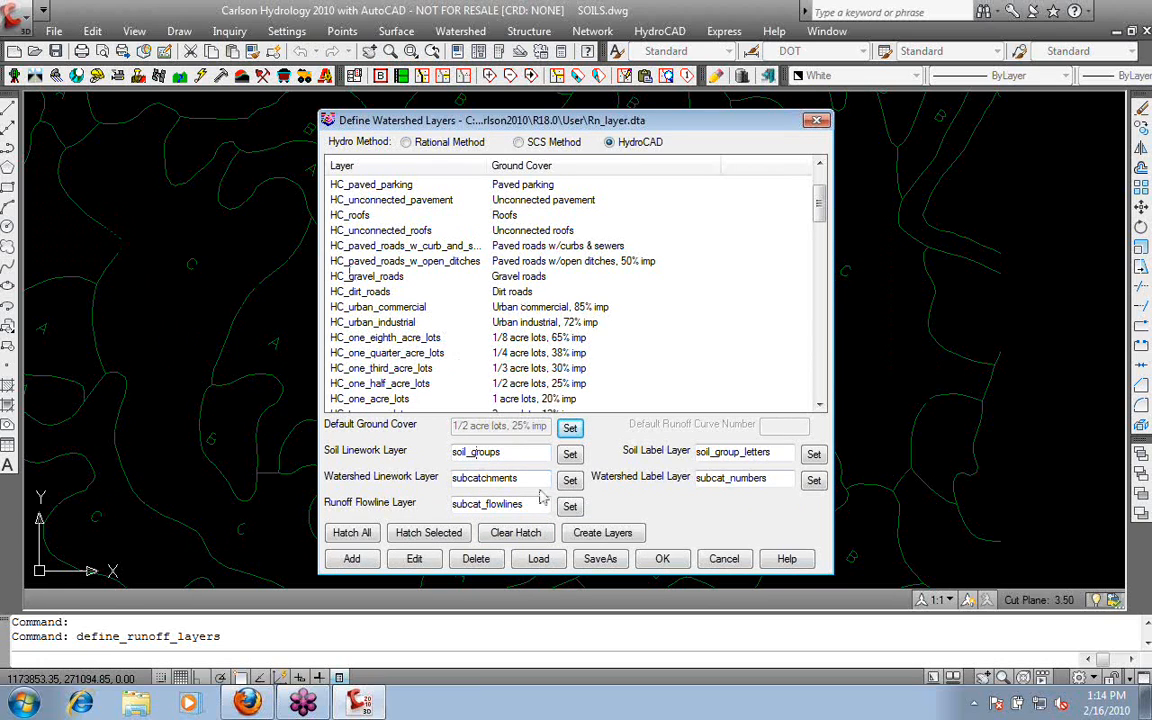
- Create the watershed and soil layers with ground cover layers kept at Selected, and accept the watershed layer definitions
left_click(602, 532)
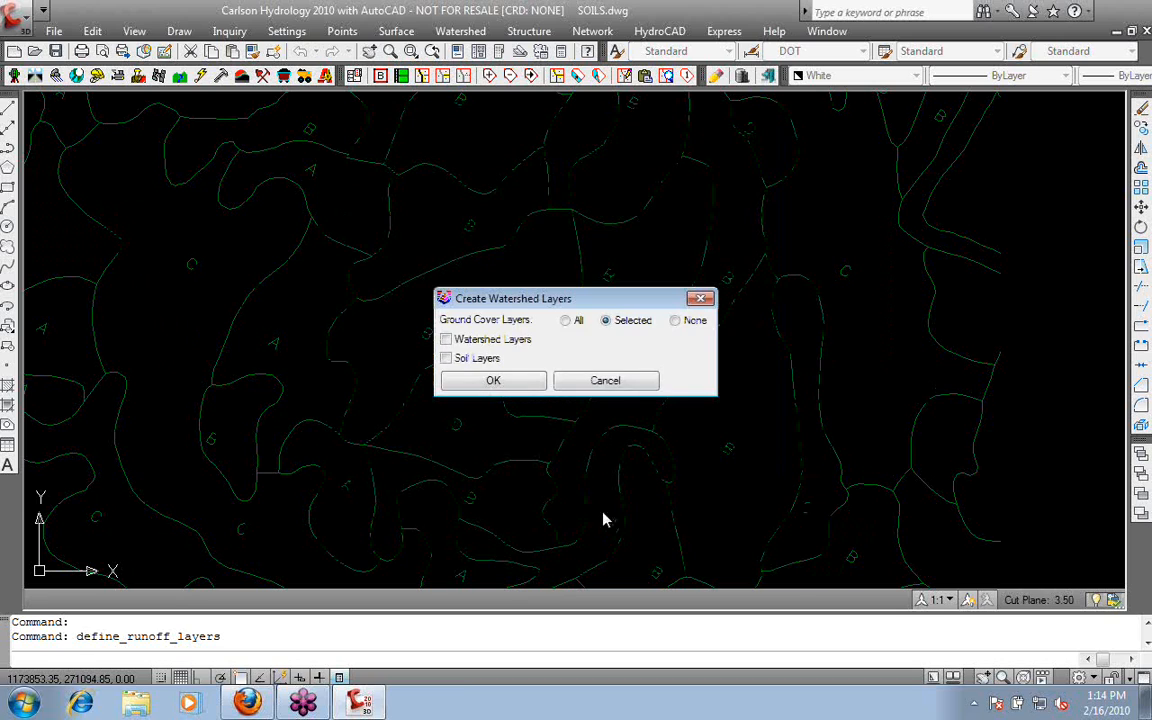
left_click(462, 342)
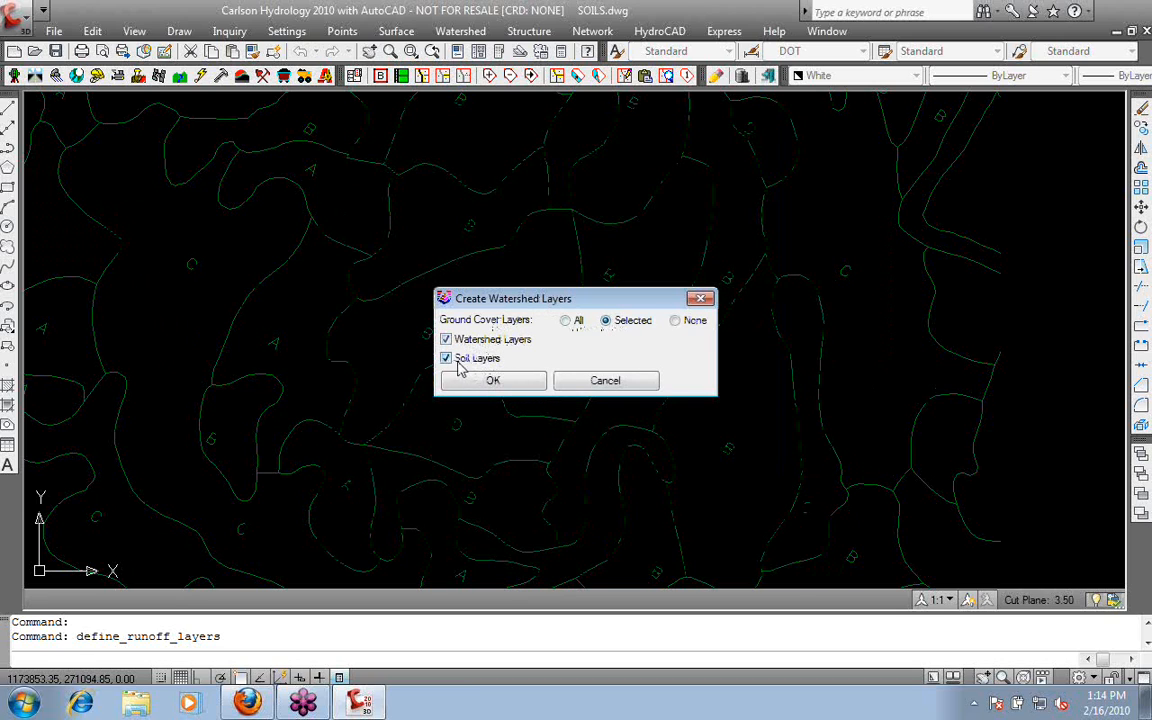
left_click(505, 387)
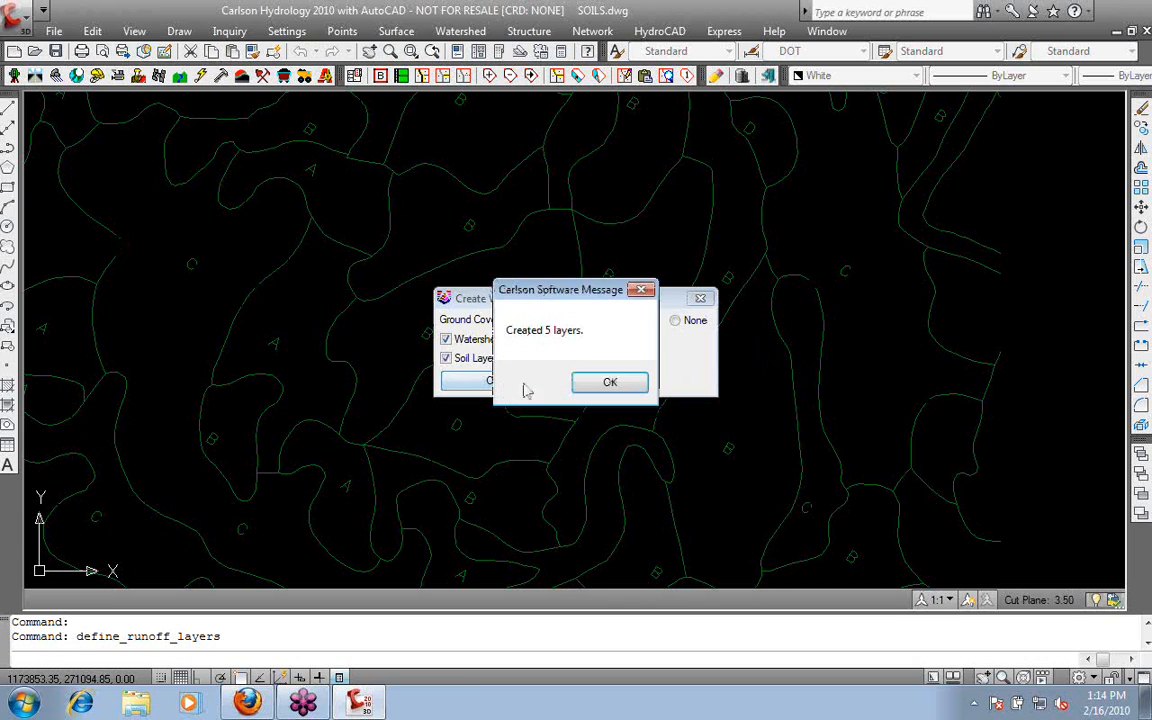
left_click(609, 382)
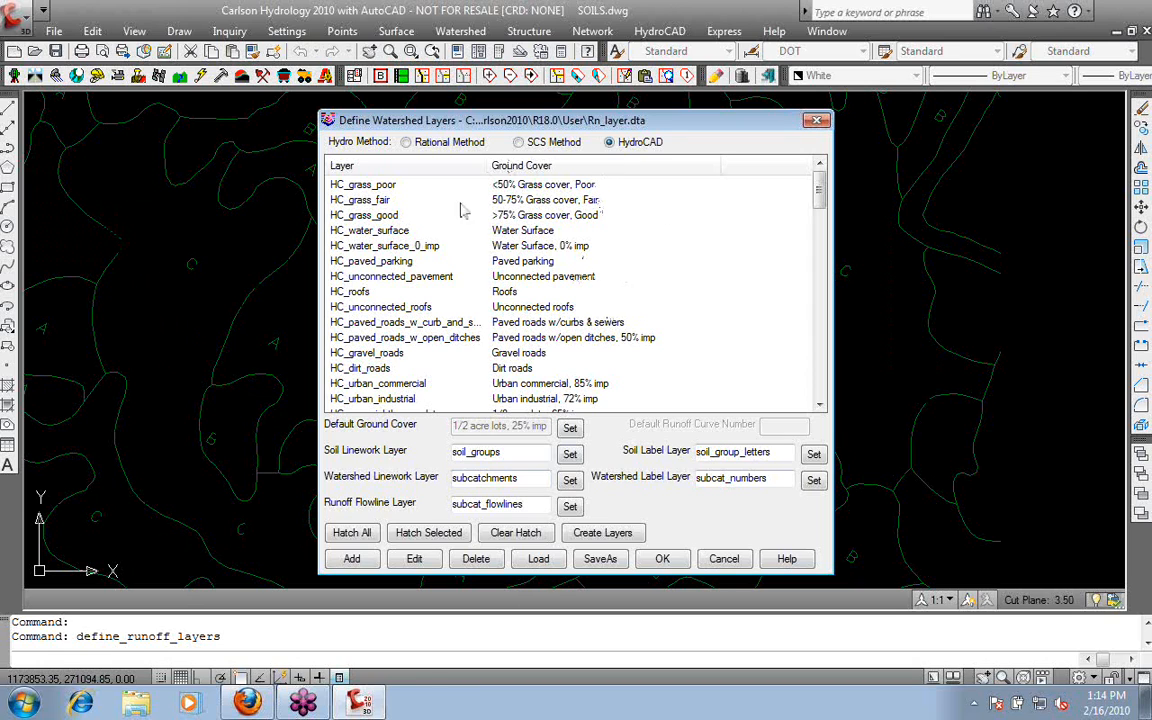
left_click(662, 558)
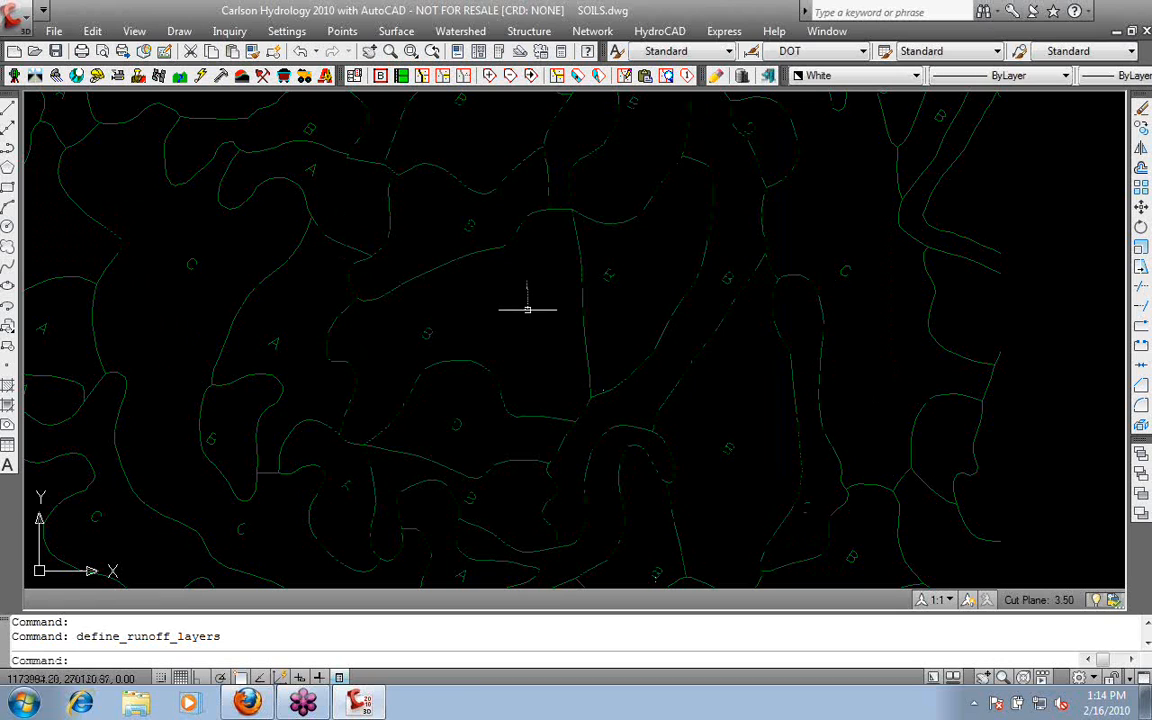
scroll(548, 312, "down", 2)
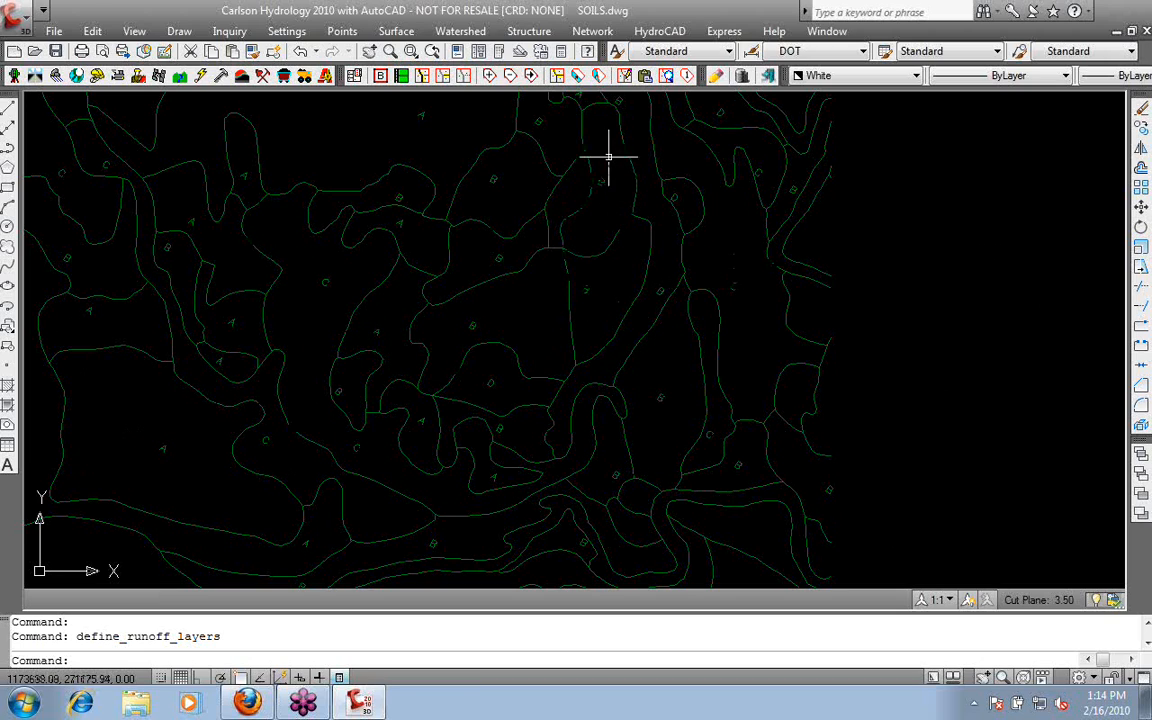
left_click(486, 33)
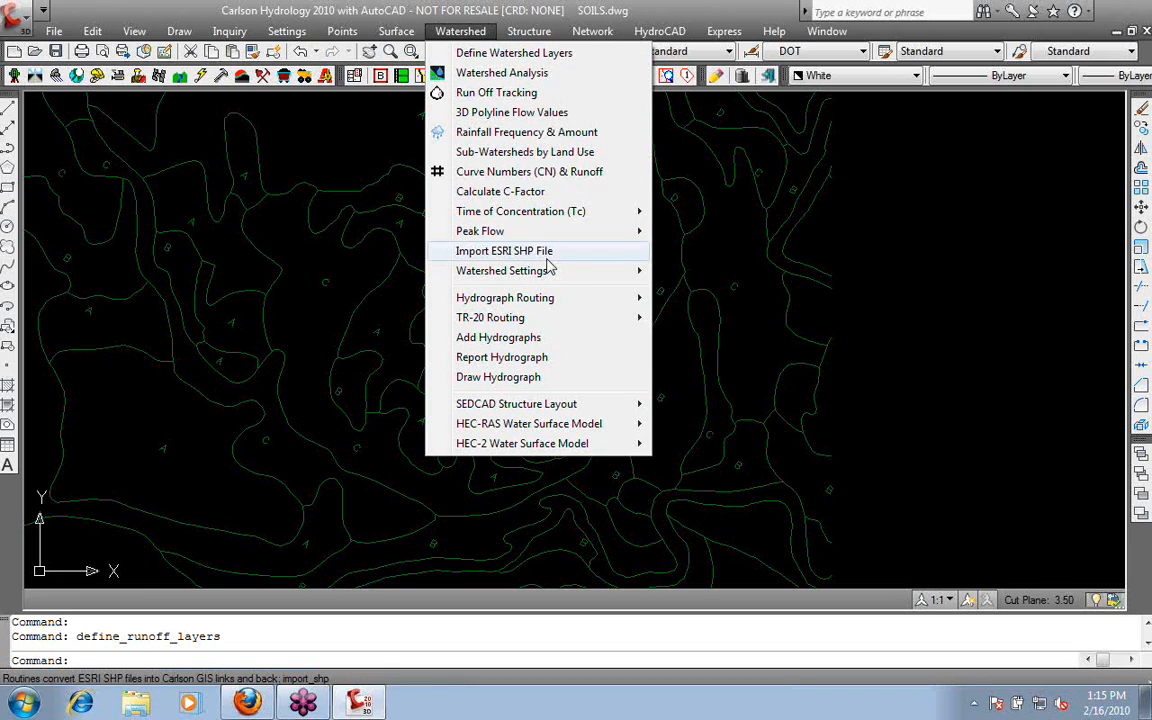
left_click(710, 249)
left_click(845, 248)
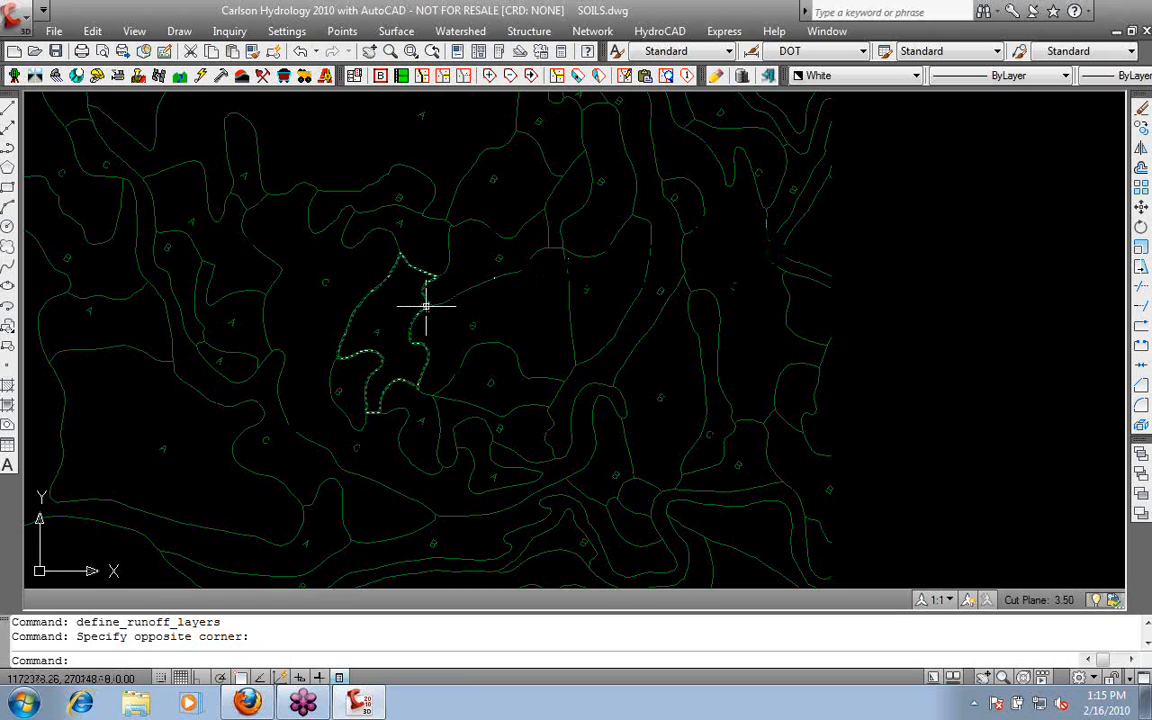
scroll(425, 315, "up", 2)
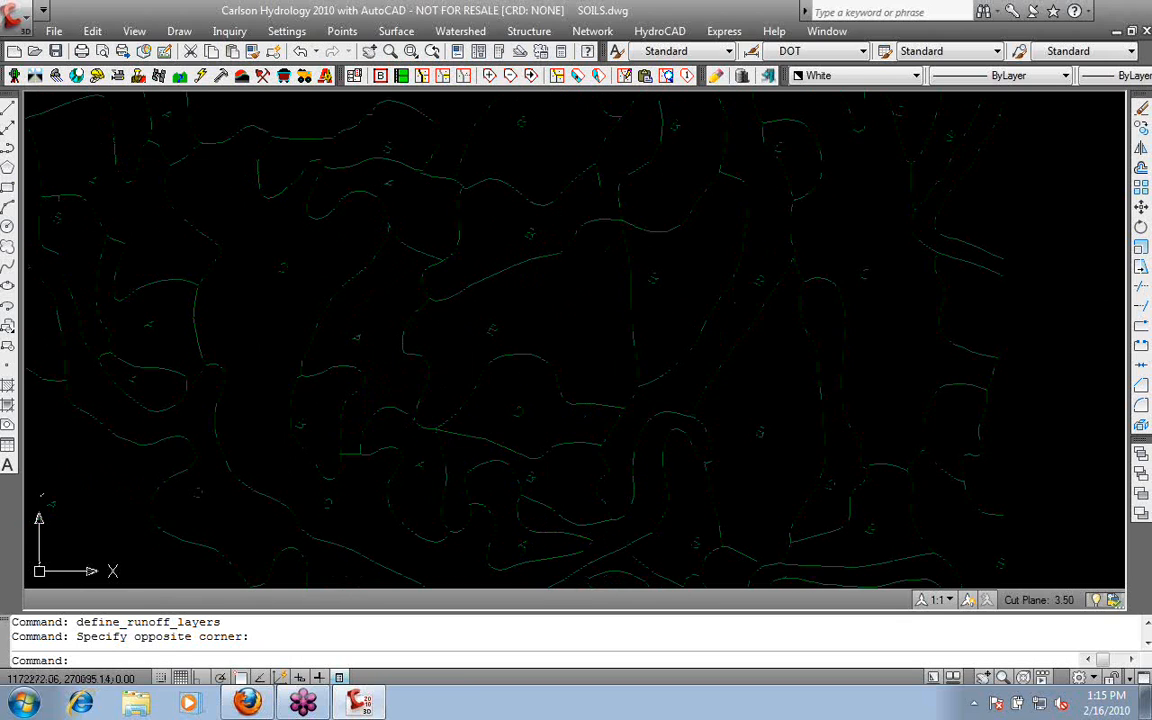
middle_click_drag(531, 317, 446, 341)
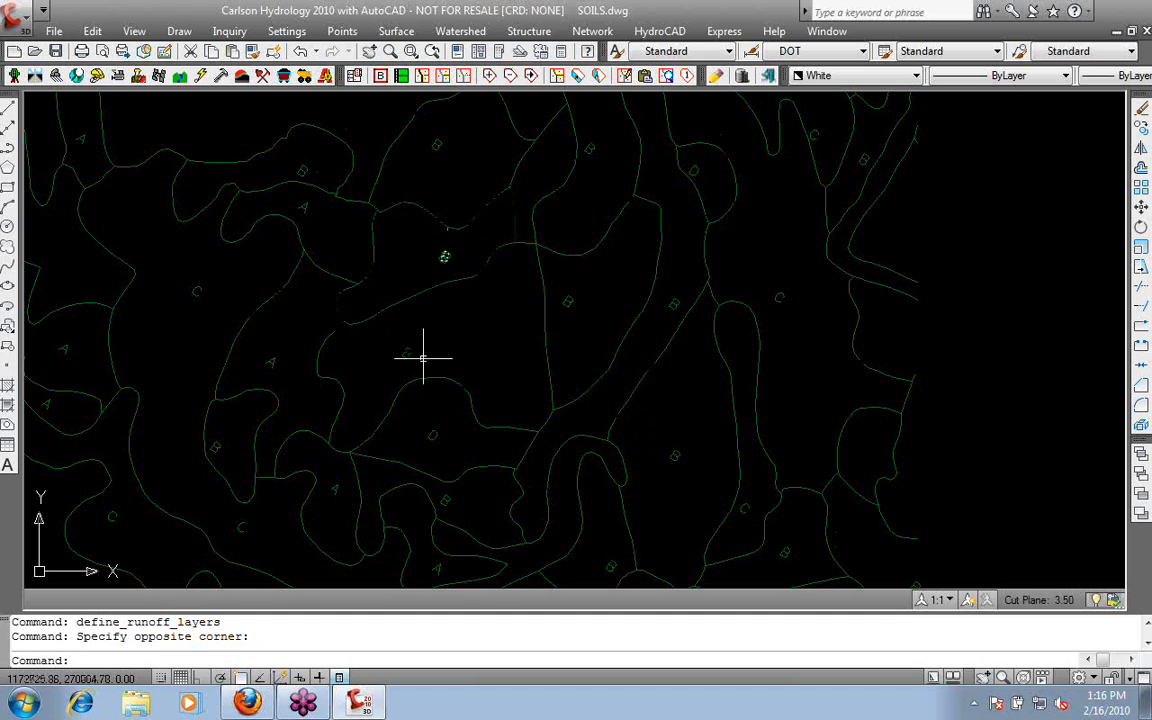
- Restore the saved model view "ground covers" through the View Manager and zoom to the drawing extents
type("v")
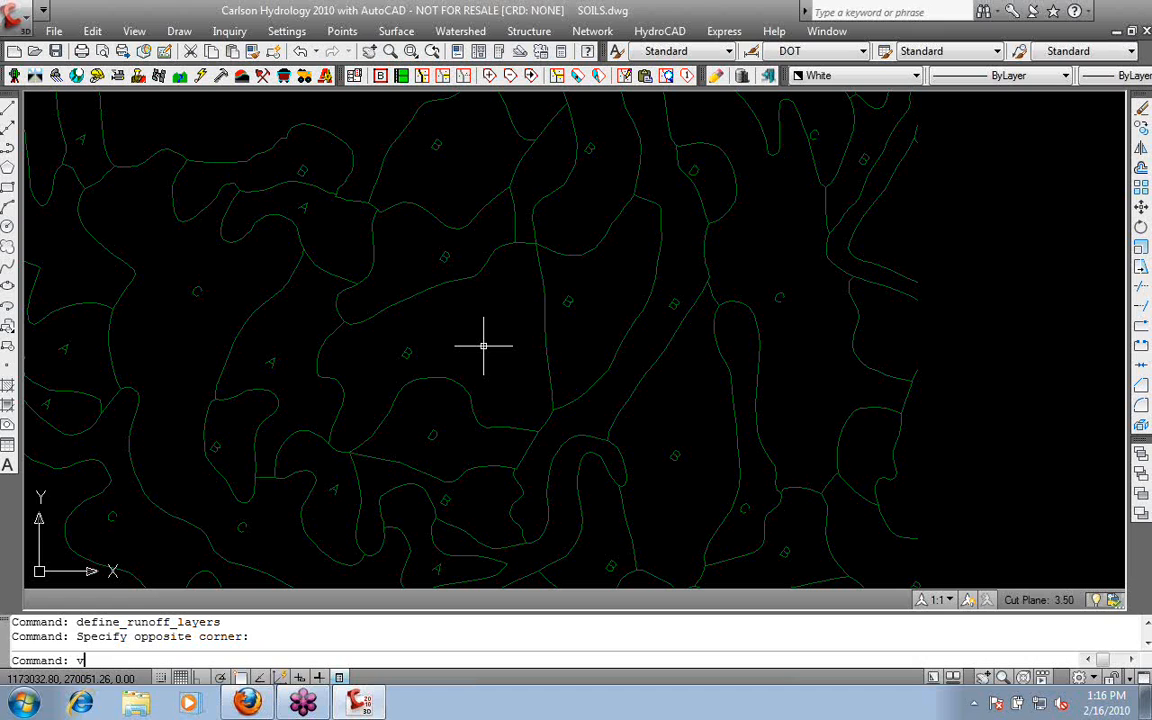
type("iew")
key("Return")
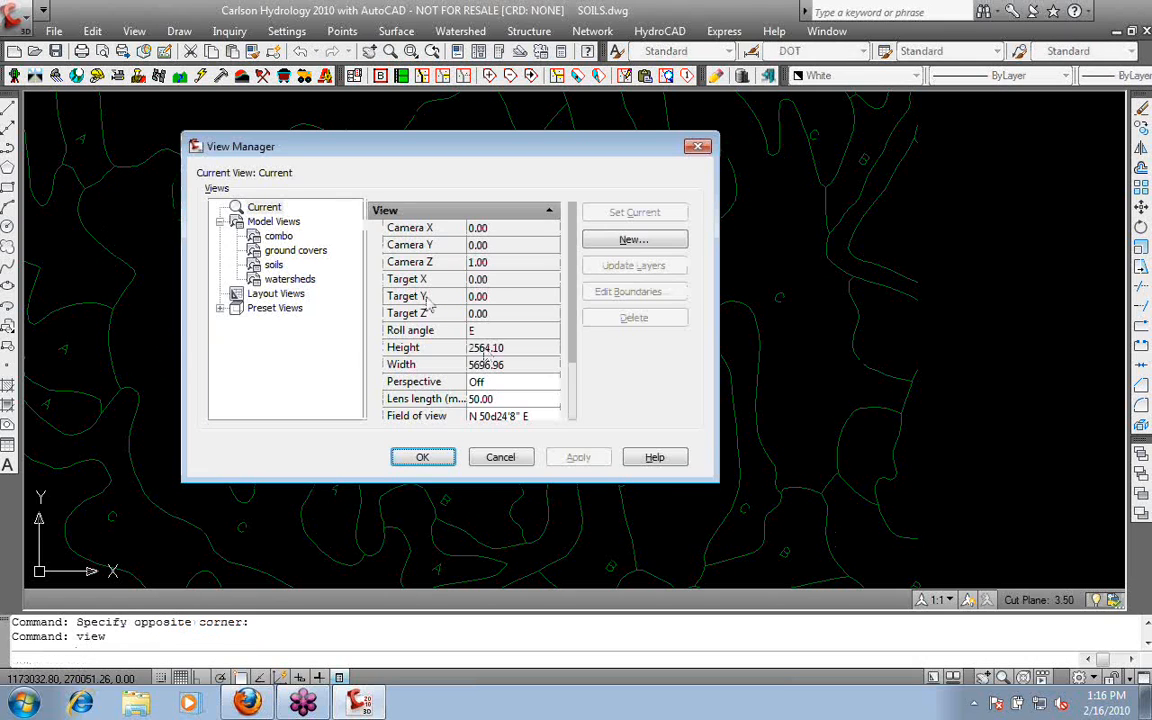
left_click(316, 252)
left_click(634, 212)
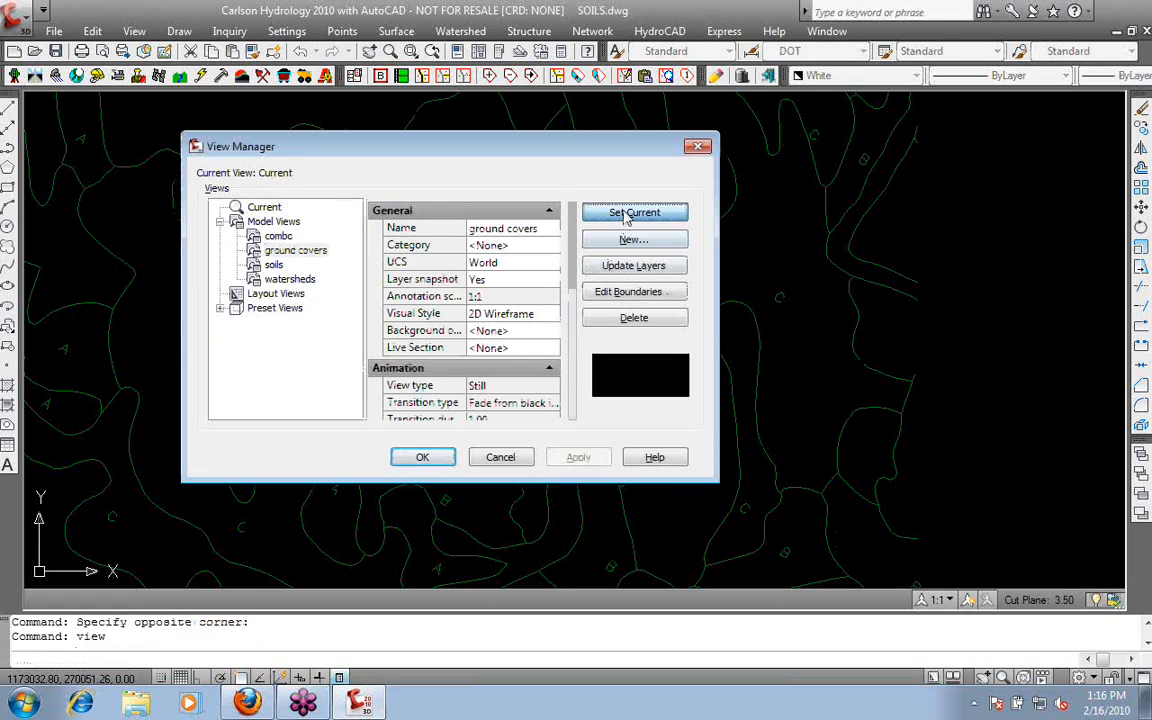
left_click(427, 458)
type("z")
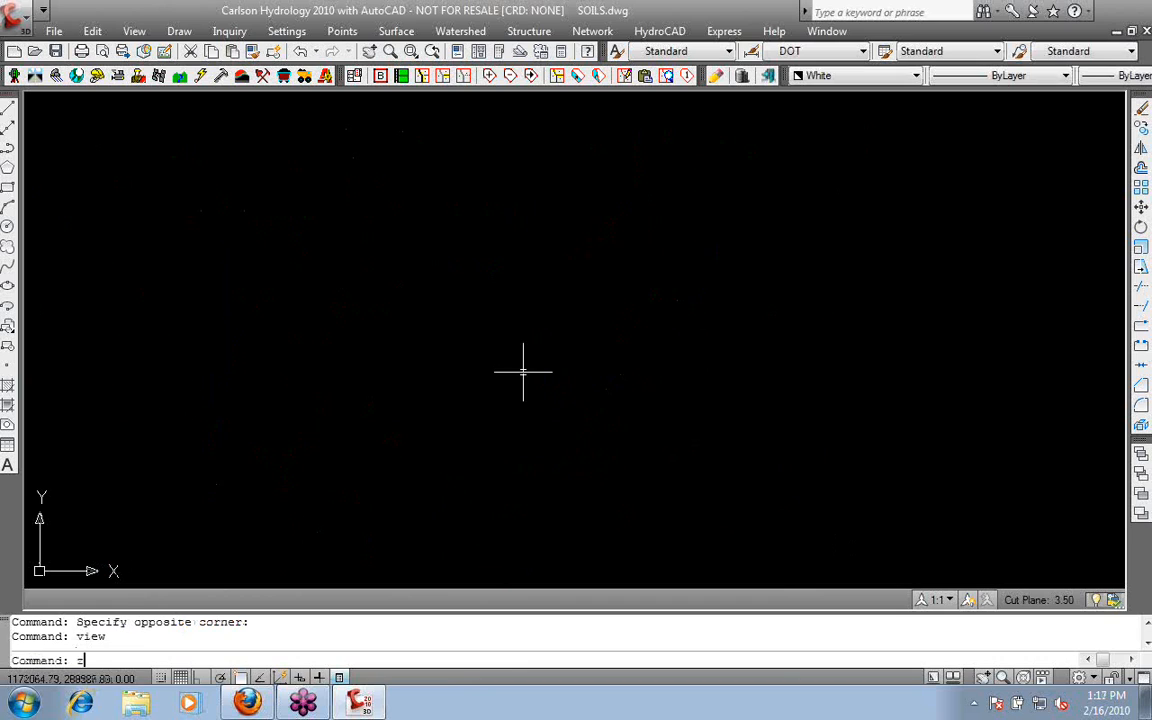
key("Return")
type("e")
key("Return")
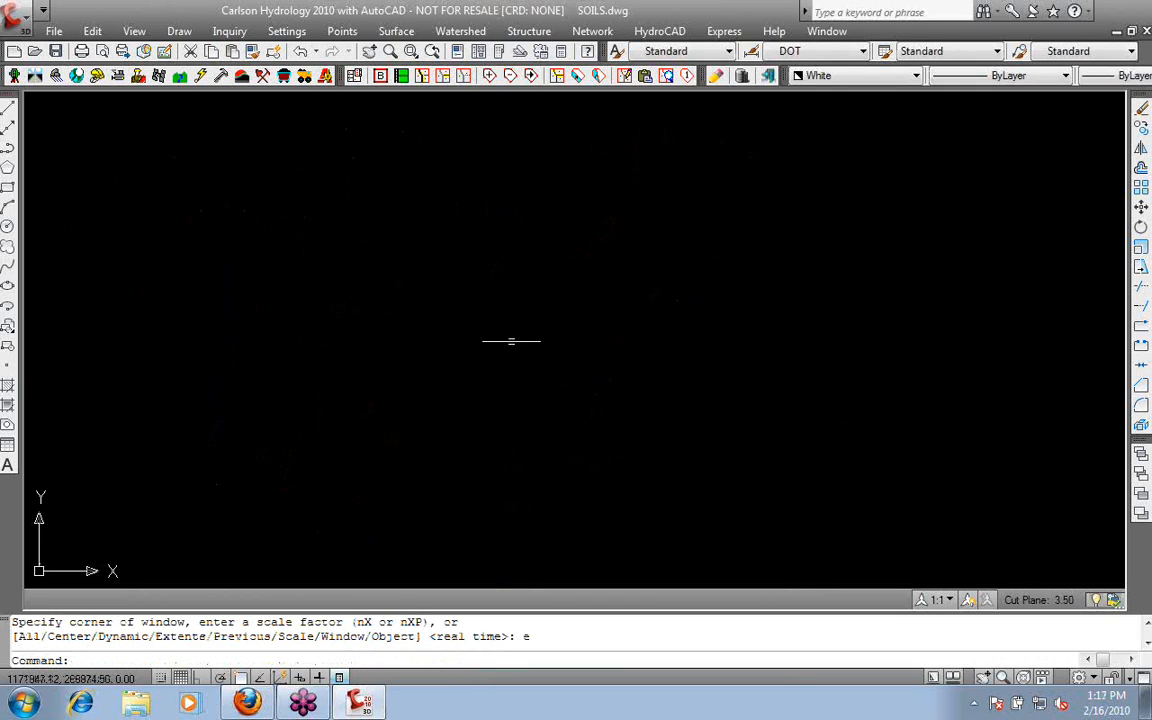
type("z")
key("Return")
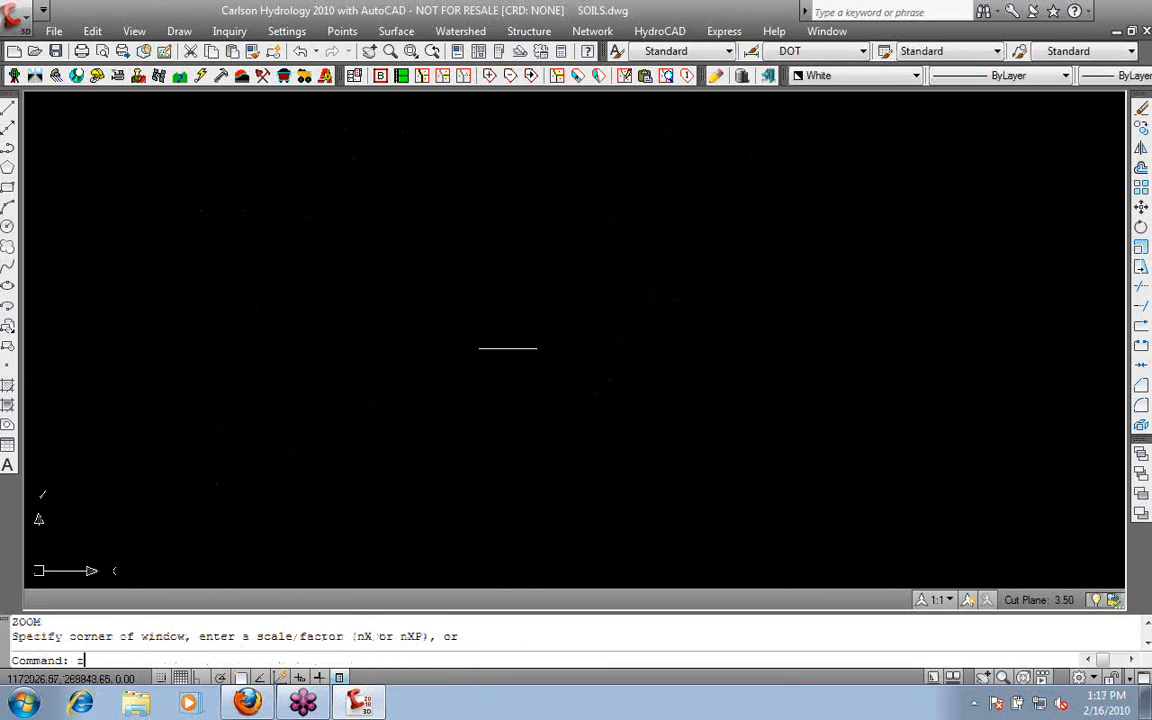
type("e")
key("Return")
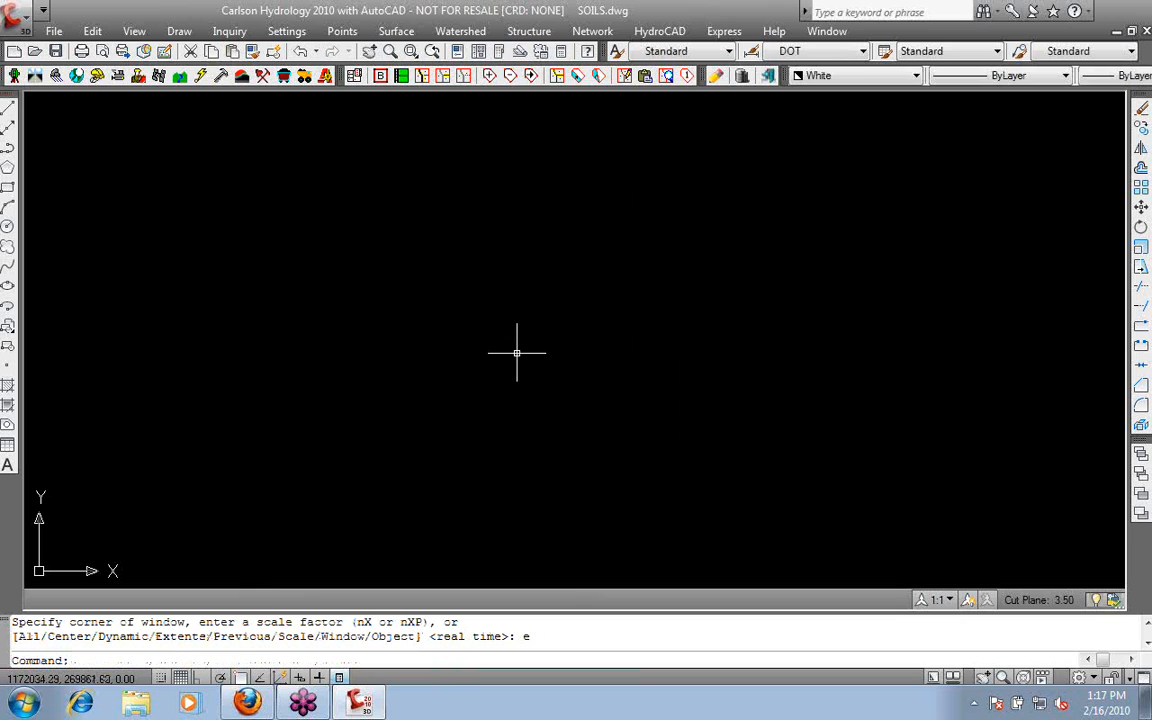
- Thaw the layers HC_water_surface_0_imp, HC_urban_commercial, HC_unconnected_roofs and HC_unconnected_pavement, and zoom to the extents
type("la")
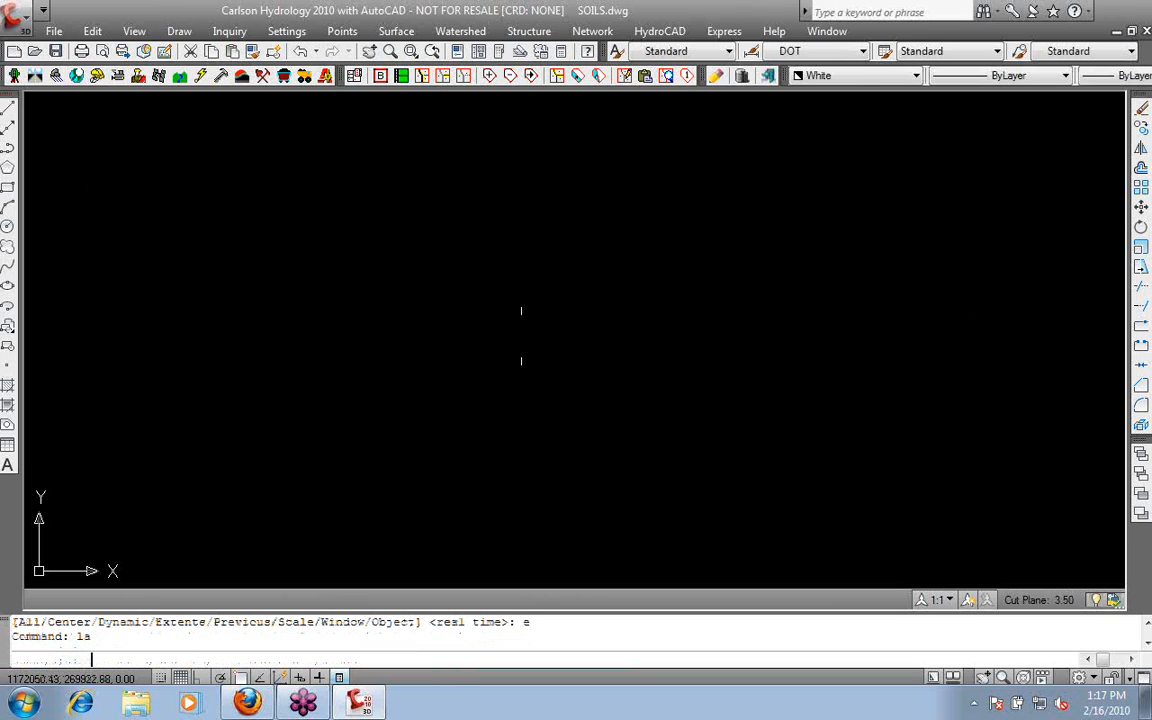
key("Return")
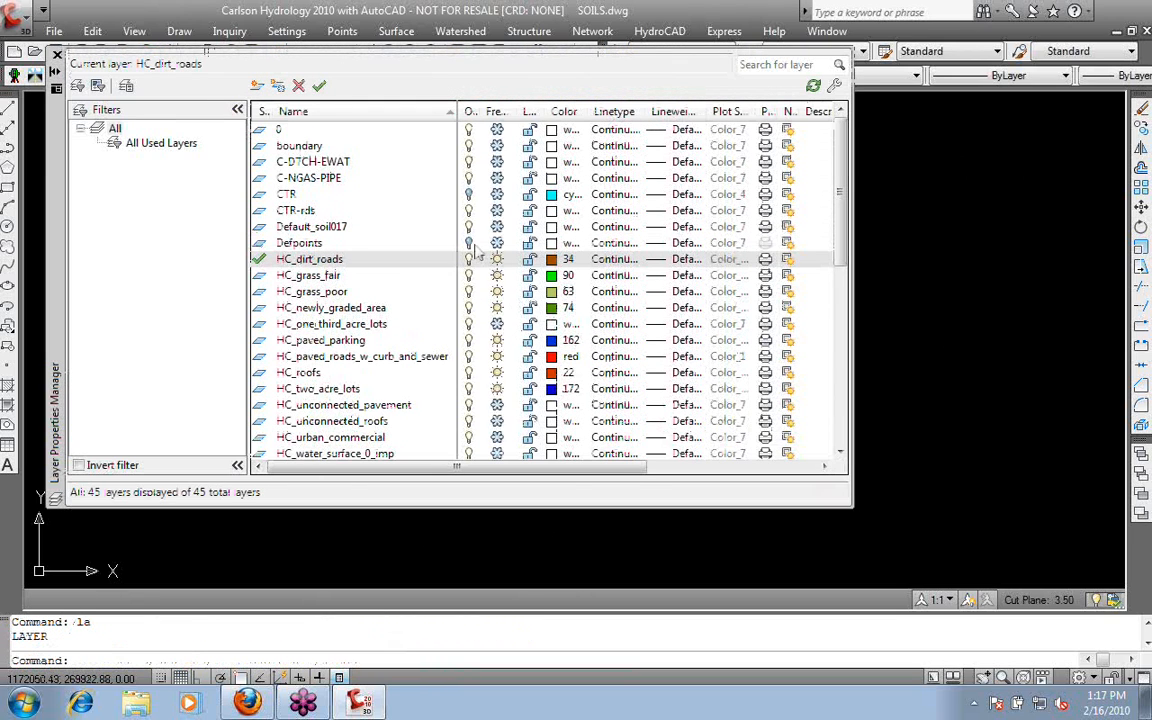
left_click(841, 207)
left_click_drag(842, 228, 846, 330)
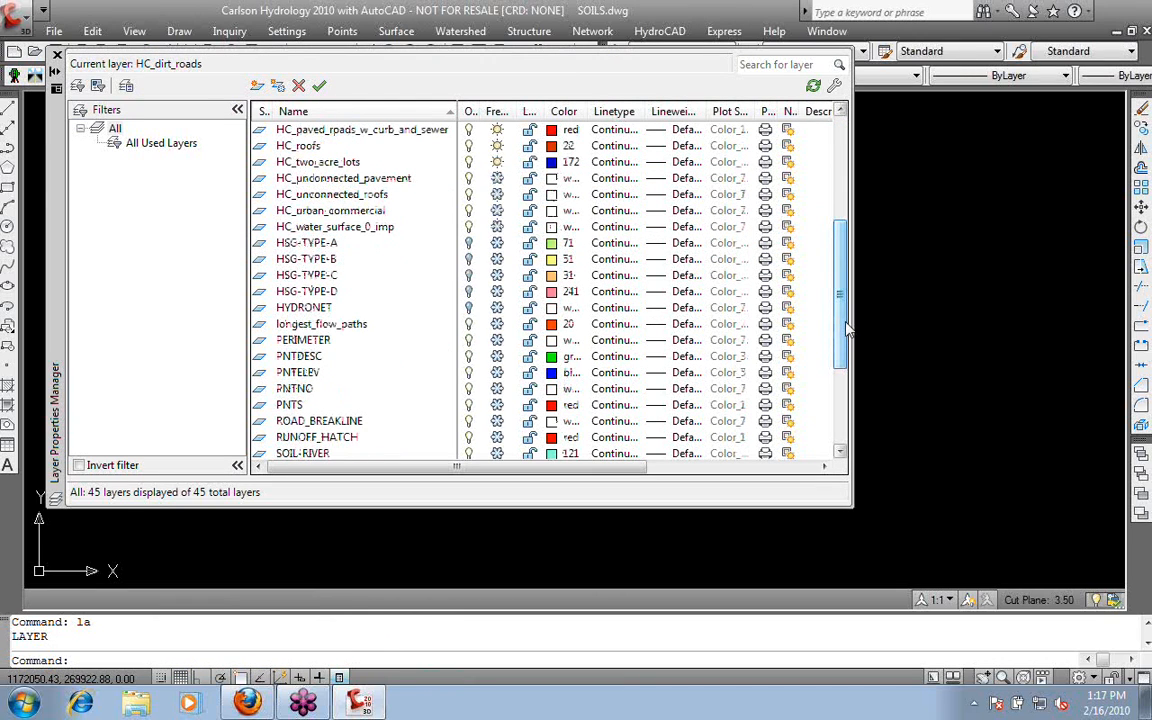
left_click(504, 226)
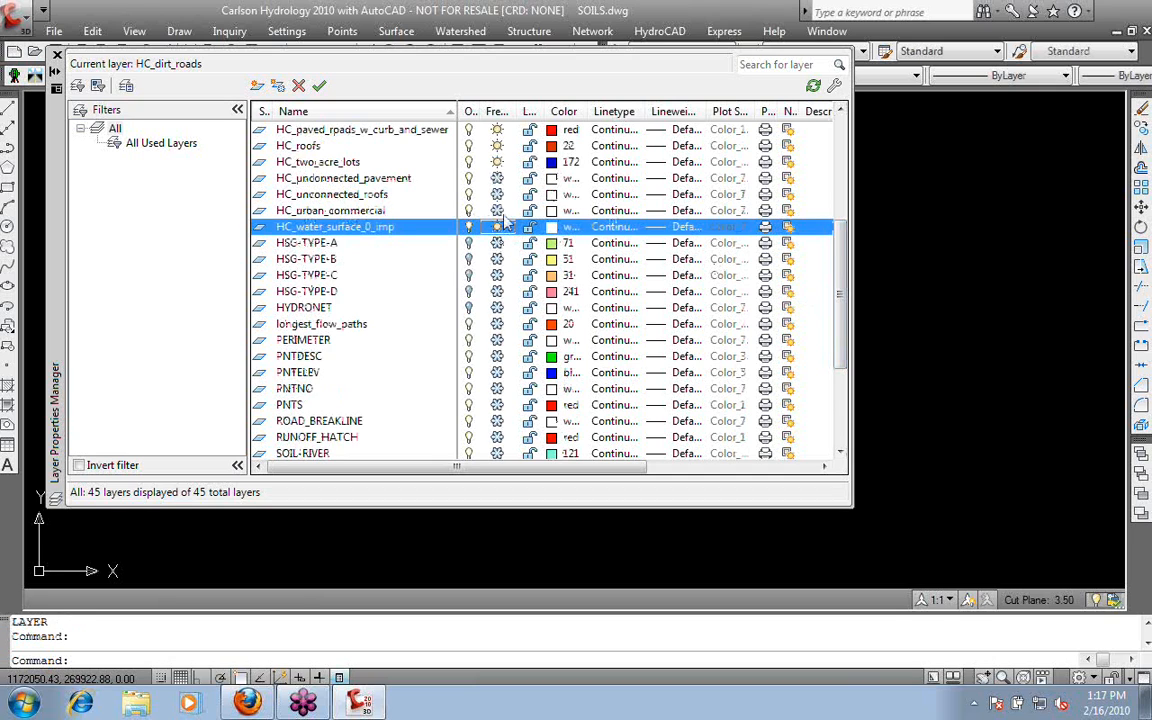
left_click(497, 210)
left_click(497, 194)
left_click(497, 178)
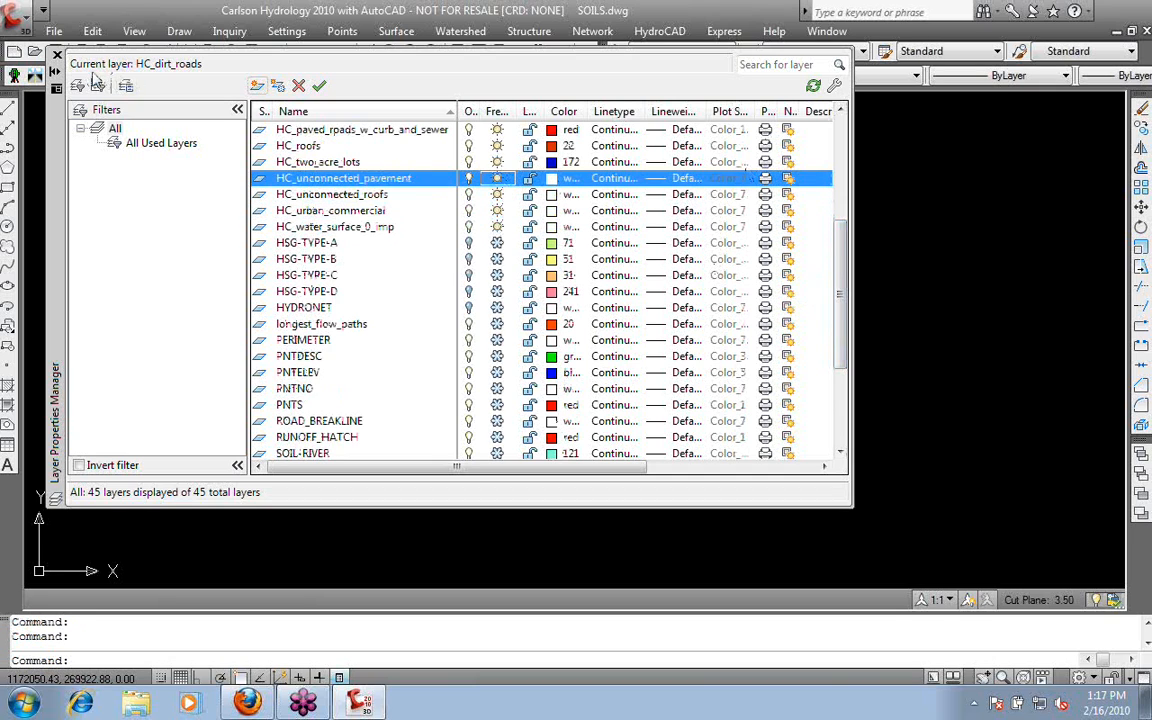
left_click(57, 54)
type("z")
key("Return")
type("e")
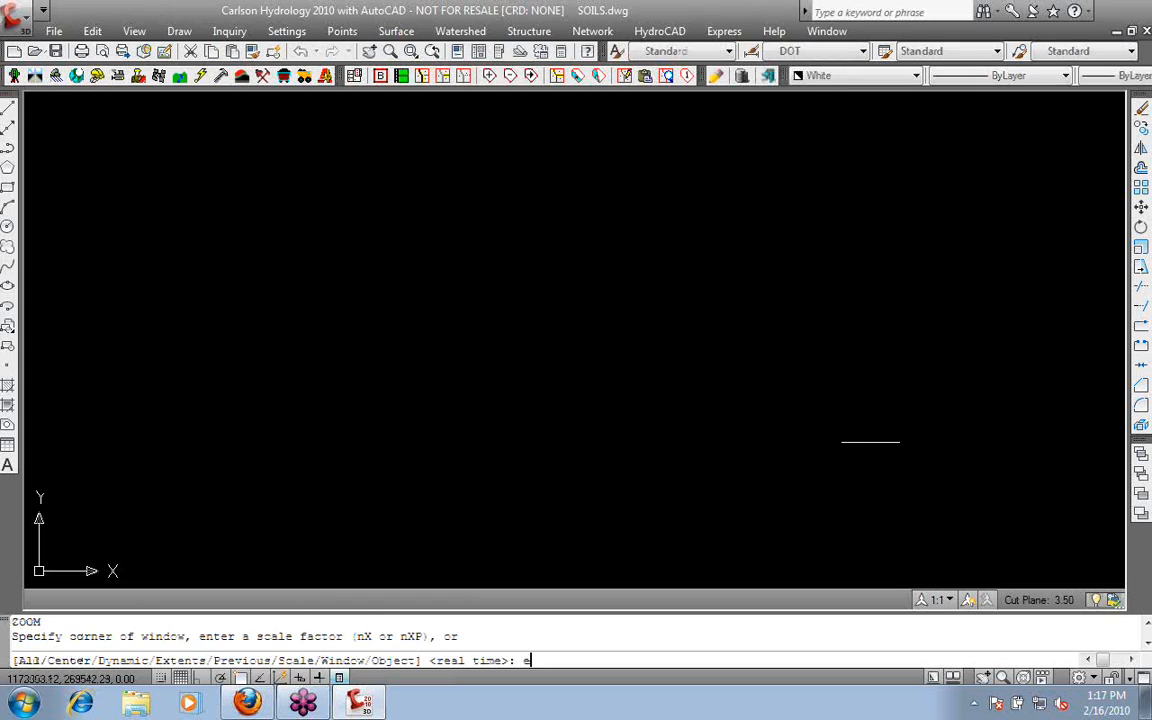
key("Return")
- Set the "ground covers" model view current again and zoom to the extents
type("view")
key("Return")
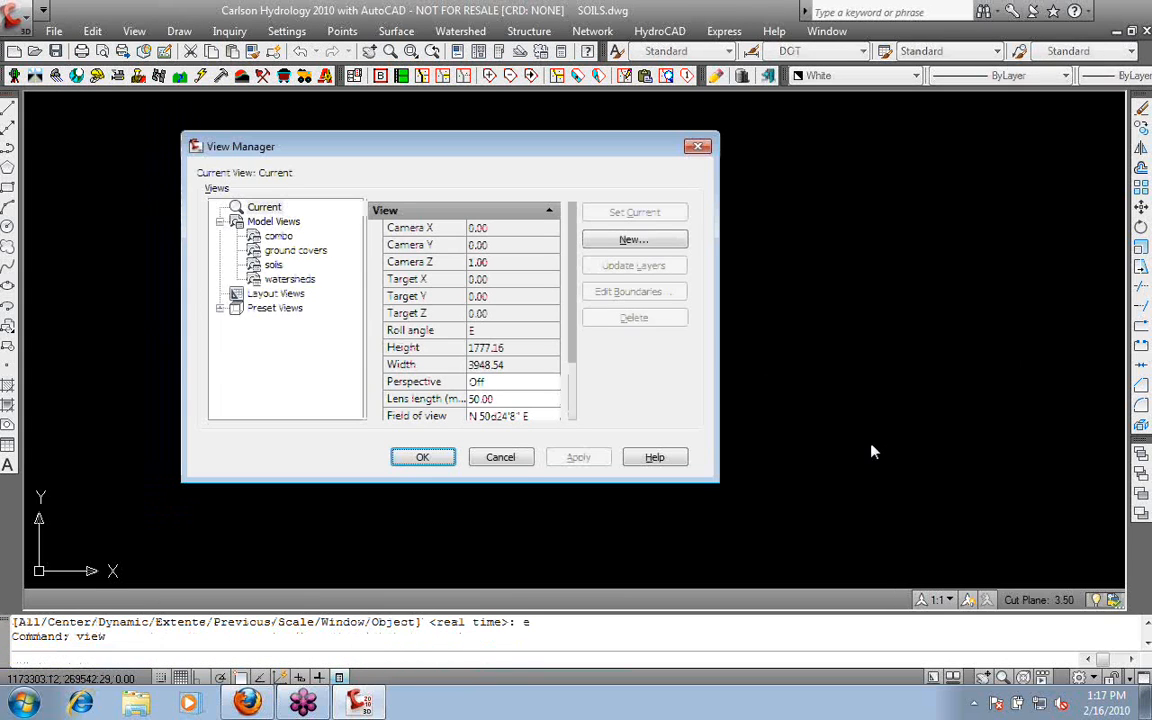
left_click(292, 250)
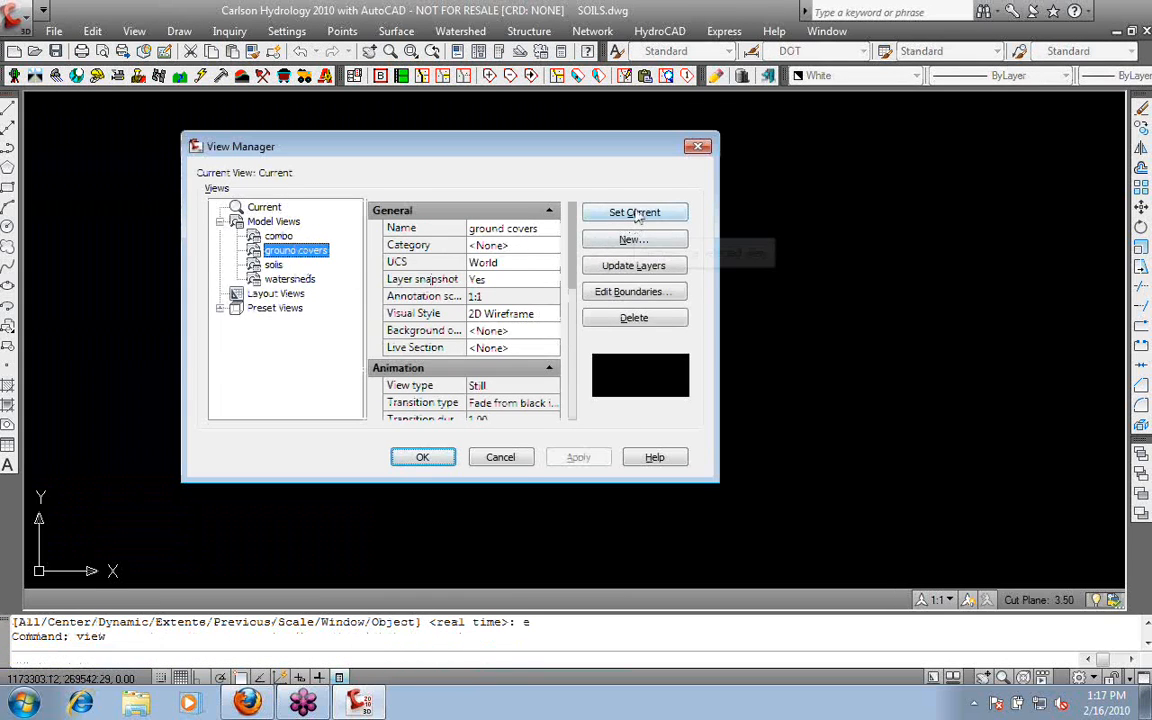
left_click(637, 213)
left_click(424, 457)
type("z")
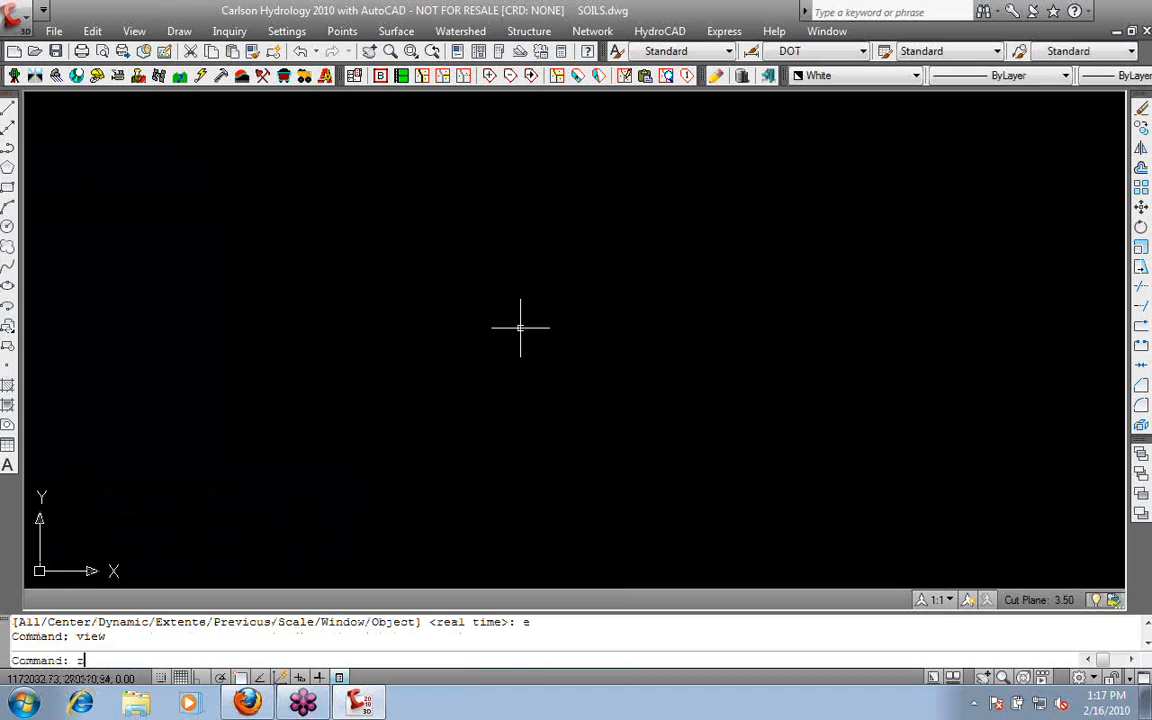
key("Return")
type("e")
key("Return")
- Thaw all layers of the drawing in the Layer Properties Manager and zoom to the extents
type("la")
key("Return")
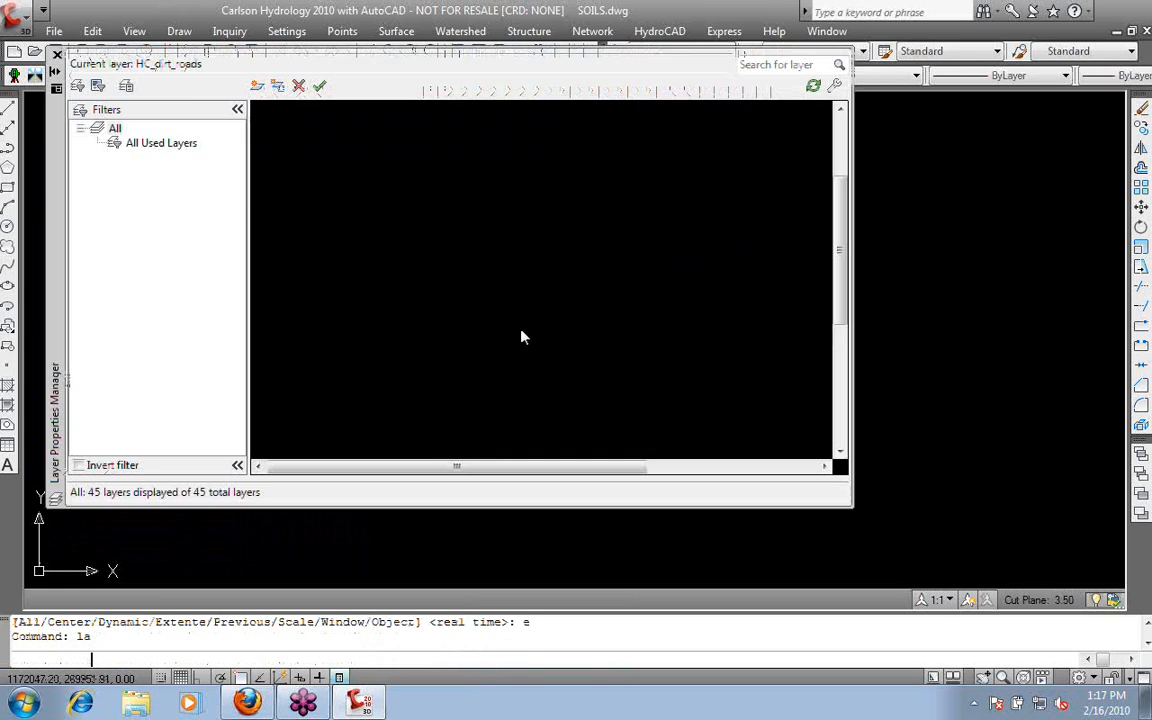
right_click(167, 288)
mouse_move(172, 294)
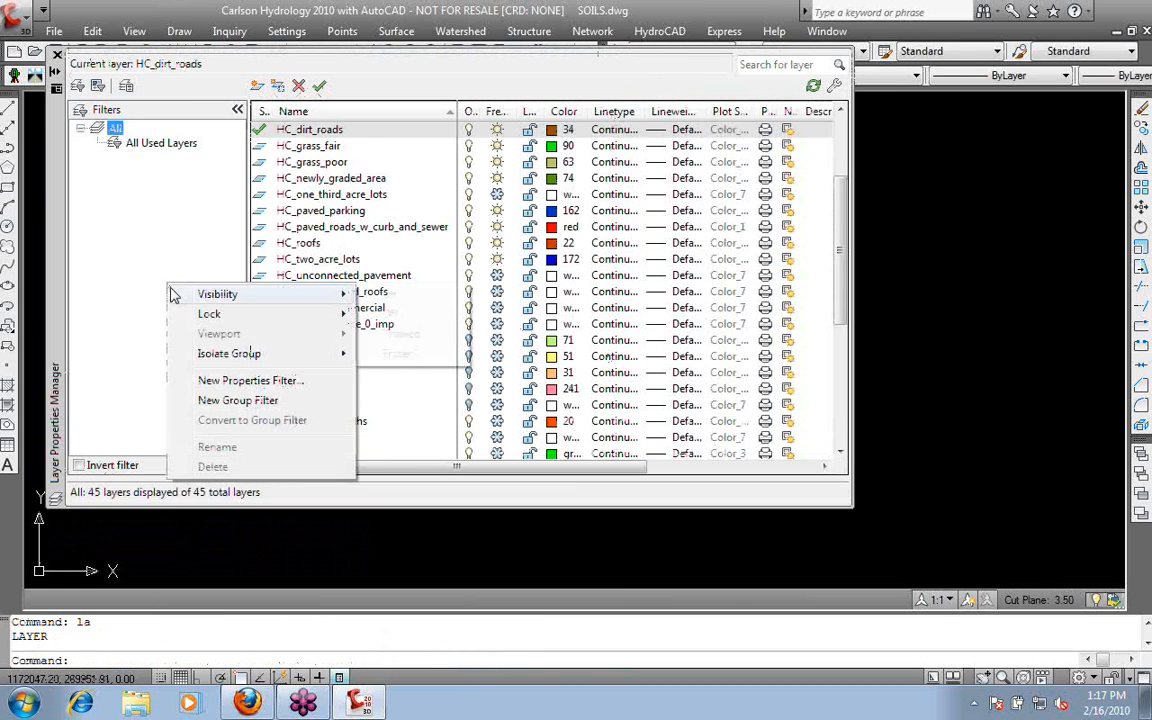
right_click(405, 401)
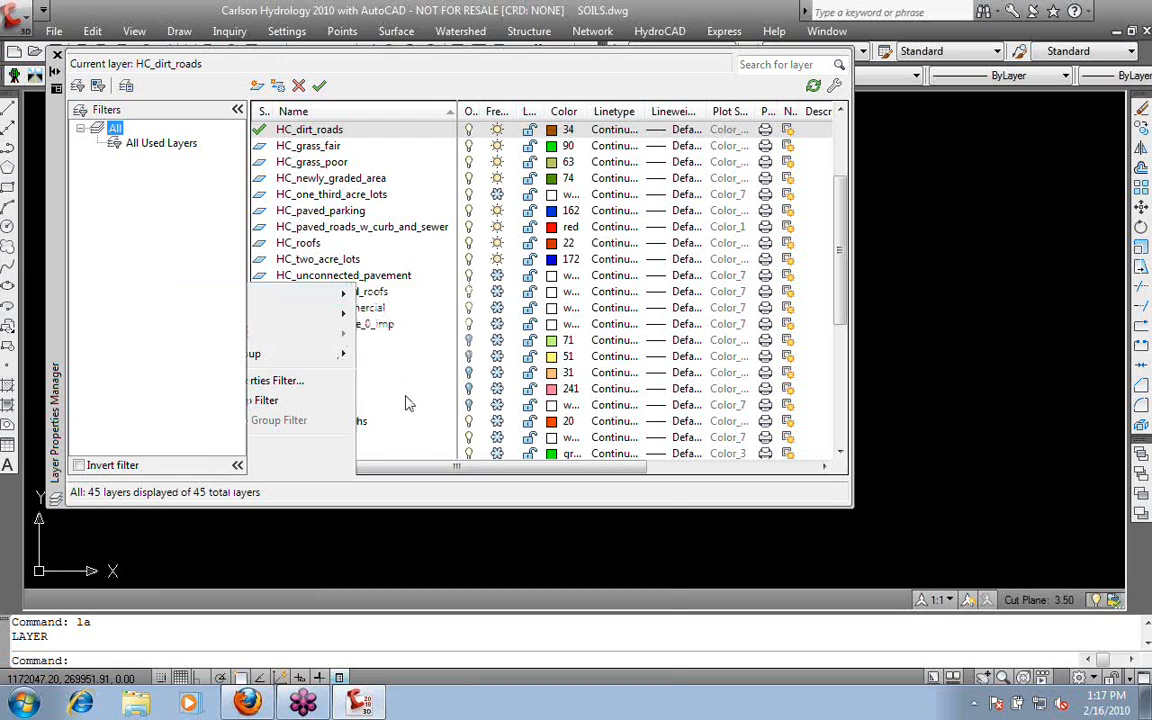
left_click(457, 518)
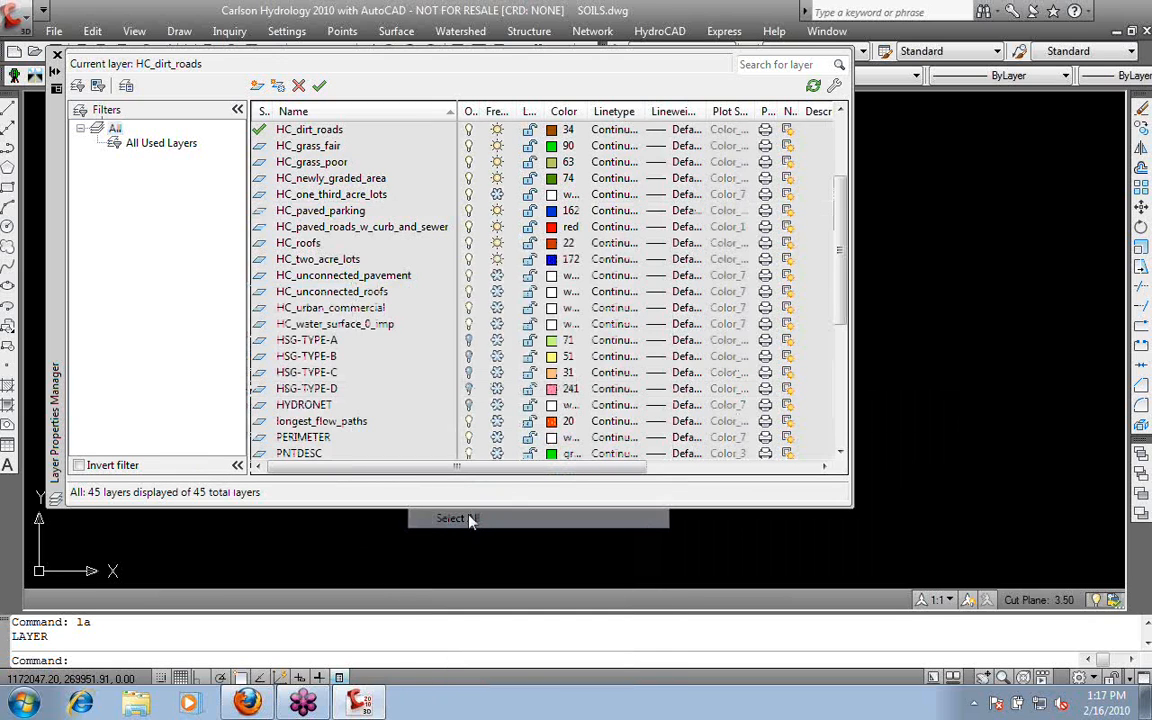
left_click(497, 340)
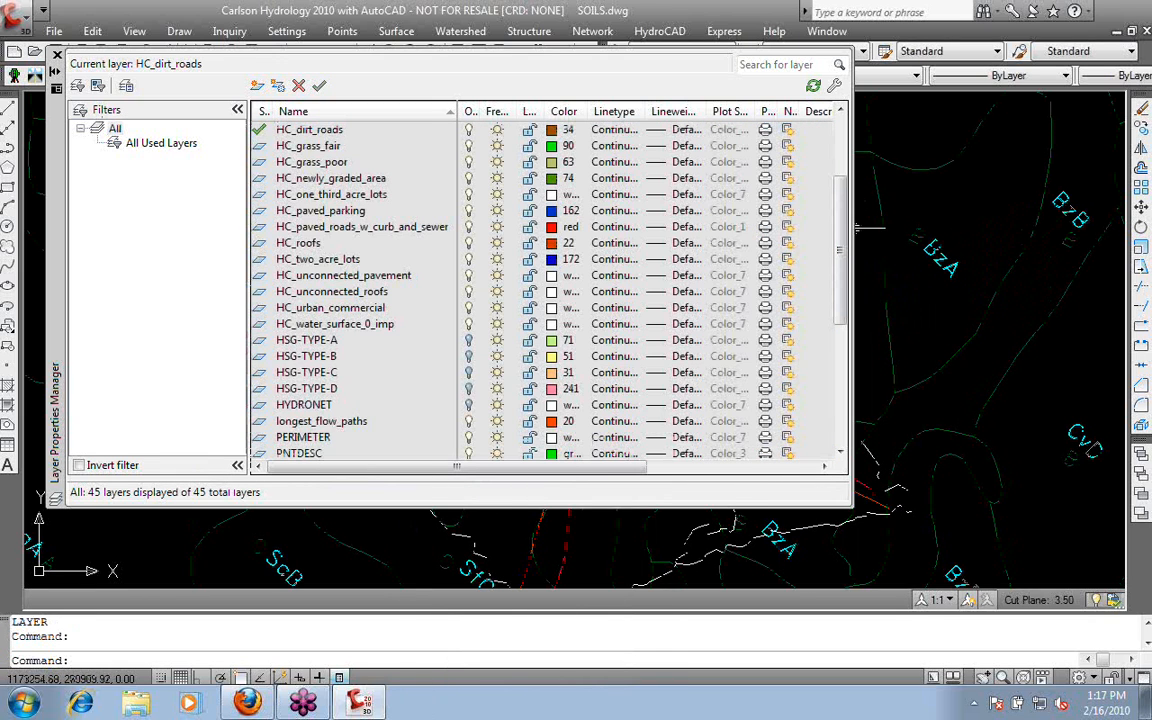
left_click(57, 55)
type("z")
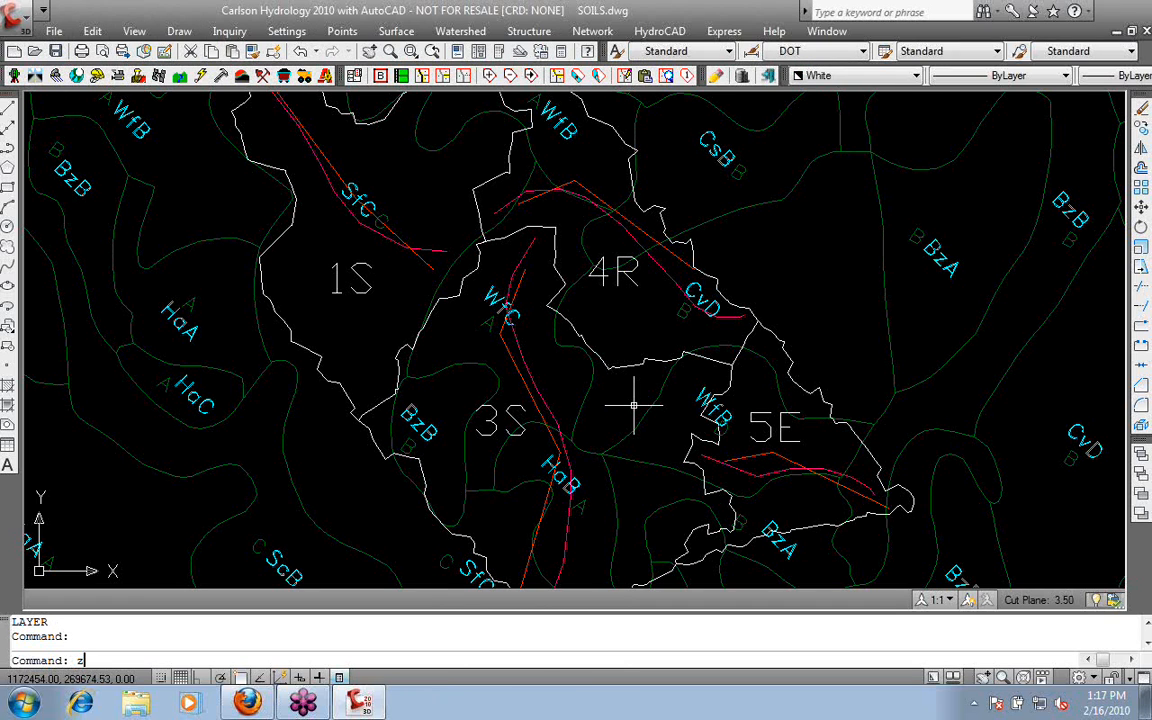
key("Return")
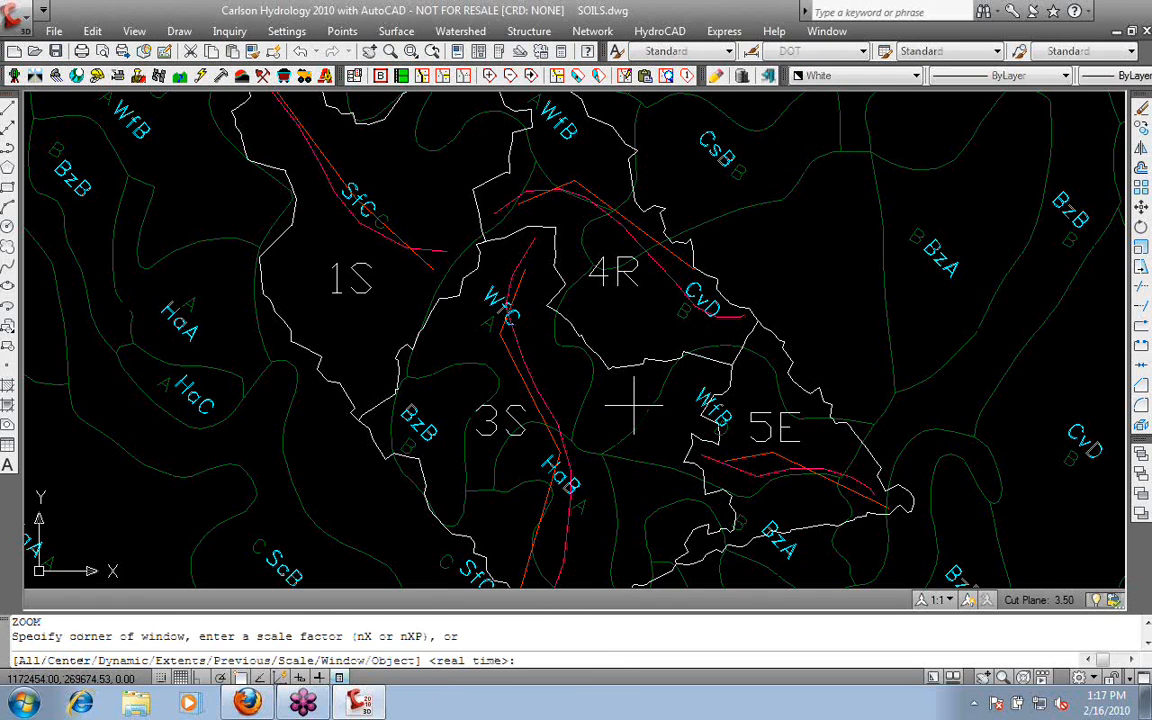
type("e")
key("Return")
- Freeze the layers of the white watershed boundaries and the green soil boundaries by picking an entity on each
mouse_move(868, 296)
middle_mouse_down()
mouse_move(579, 378)
mouse_move(360, 408)
middle_mouse_up()
scroll(620, 388, "up", 5)
scroll(582, 220, "up", 5)
scroll(582, 220, "up", 2)
middle_click_drag(452, 160, 514, 326)
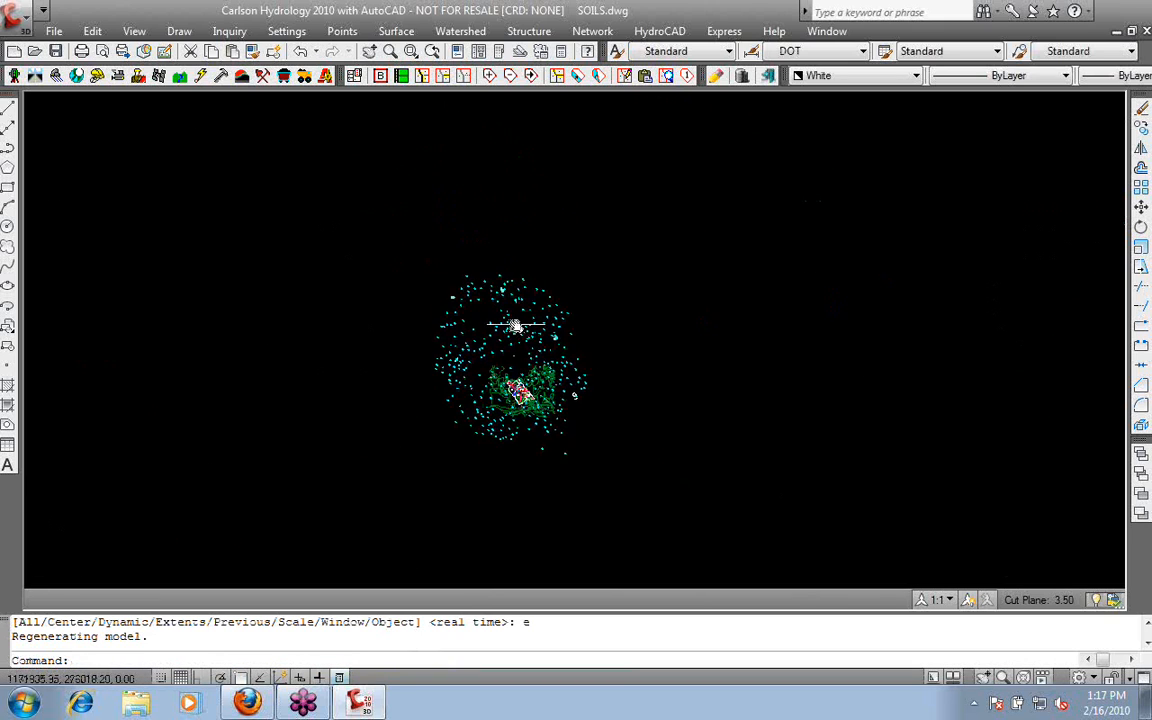
scroll(510, 380, "up", 10)
mouse_move(680, 476)
middle_mouse_down()
mouse_move(611, 443)
mouse_move(574, 356)
middle_mouse_up()
scroll(586, 430, "up", 5)
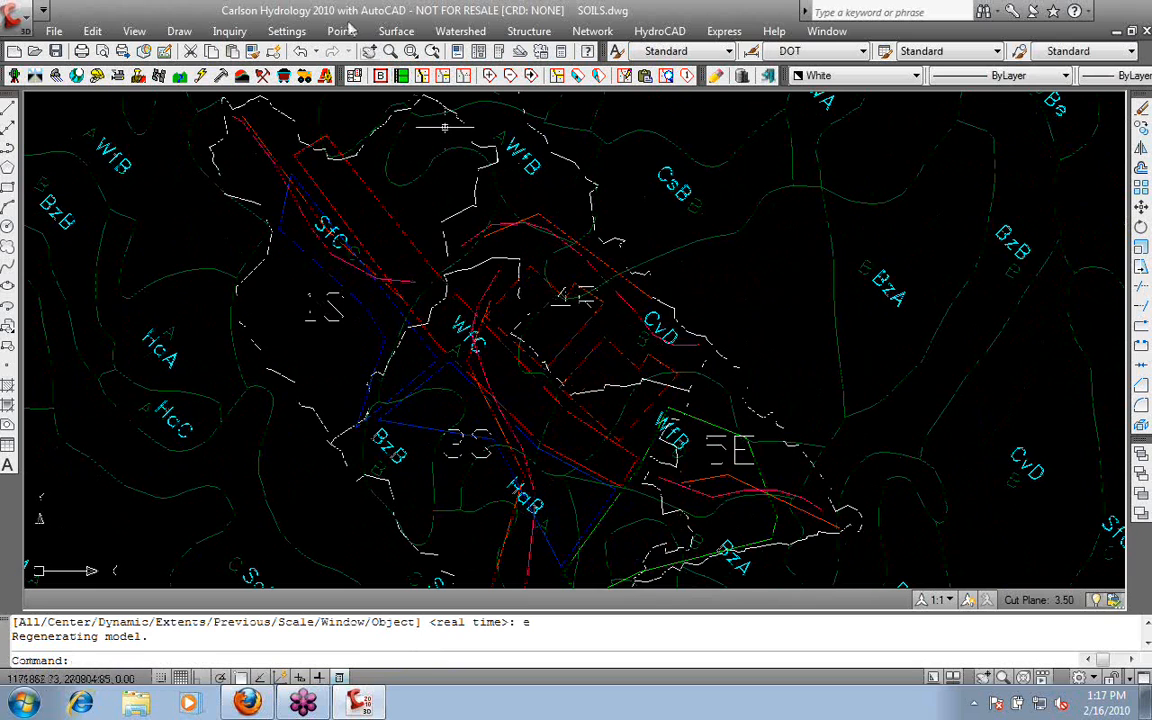
left_click(132, 31)
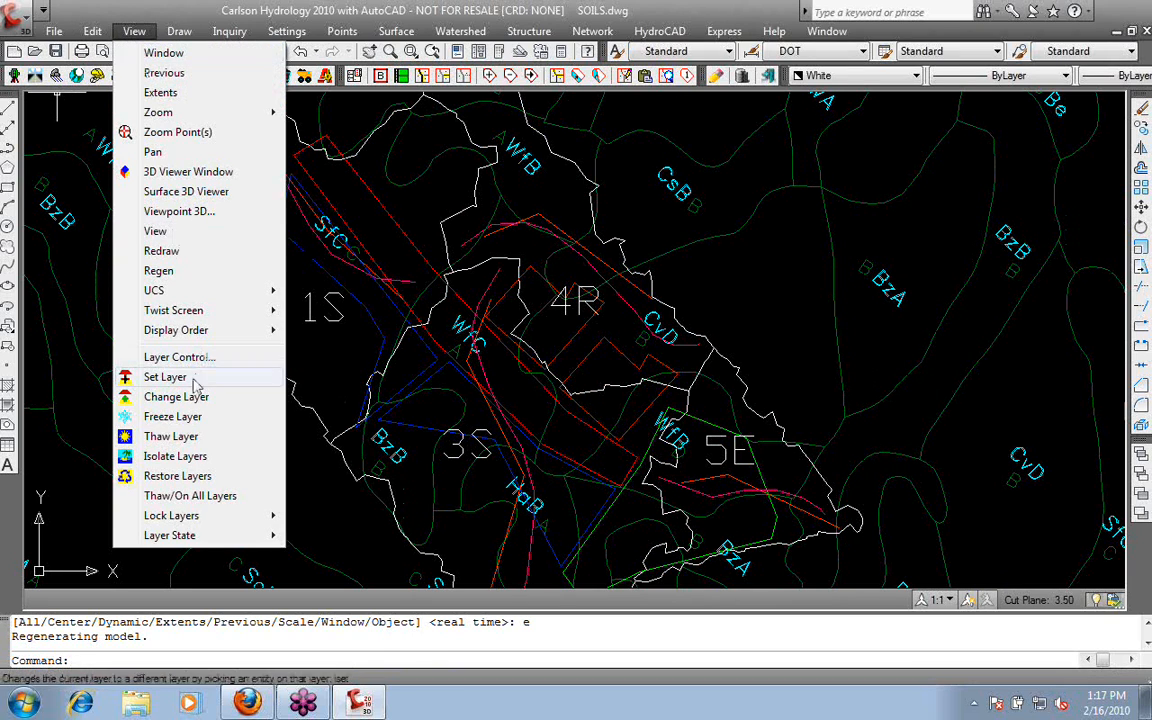
left_click(172, 416)
left_click(463, 258)
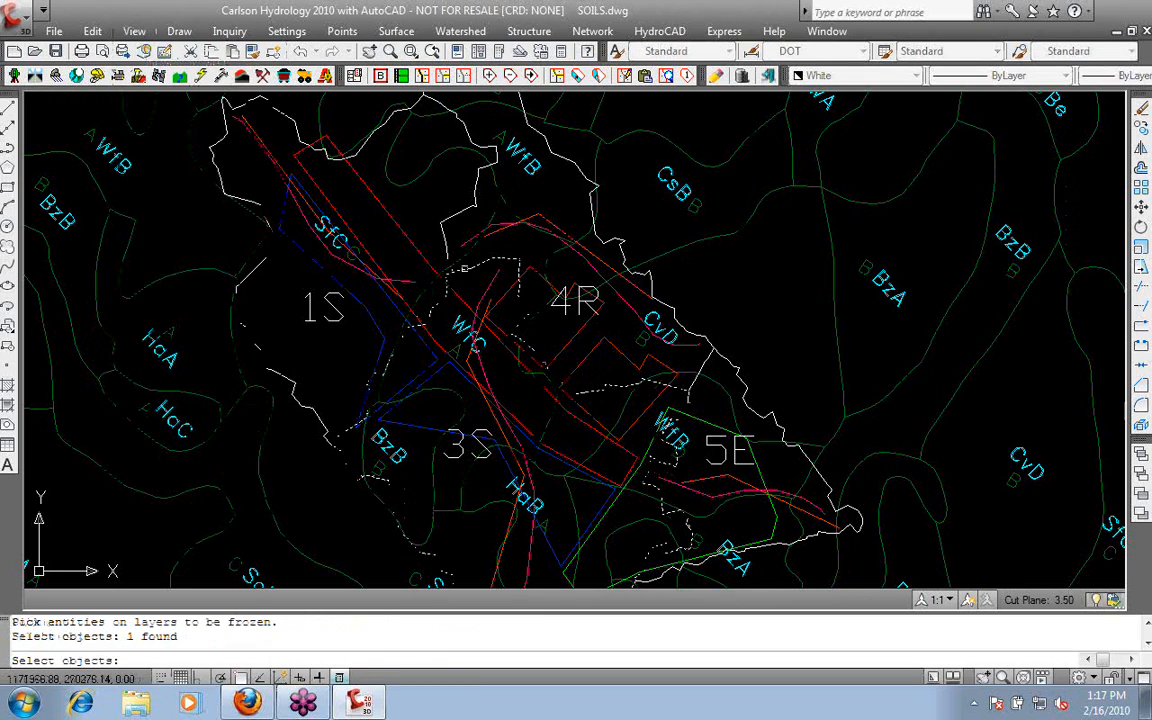
key("Return")
key("Return")
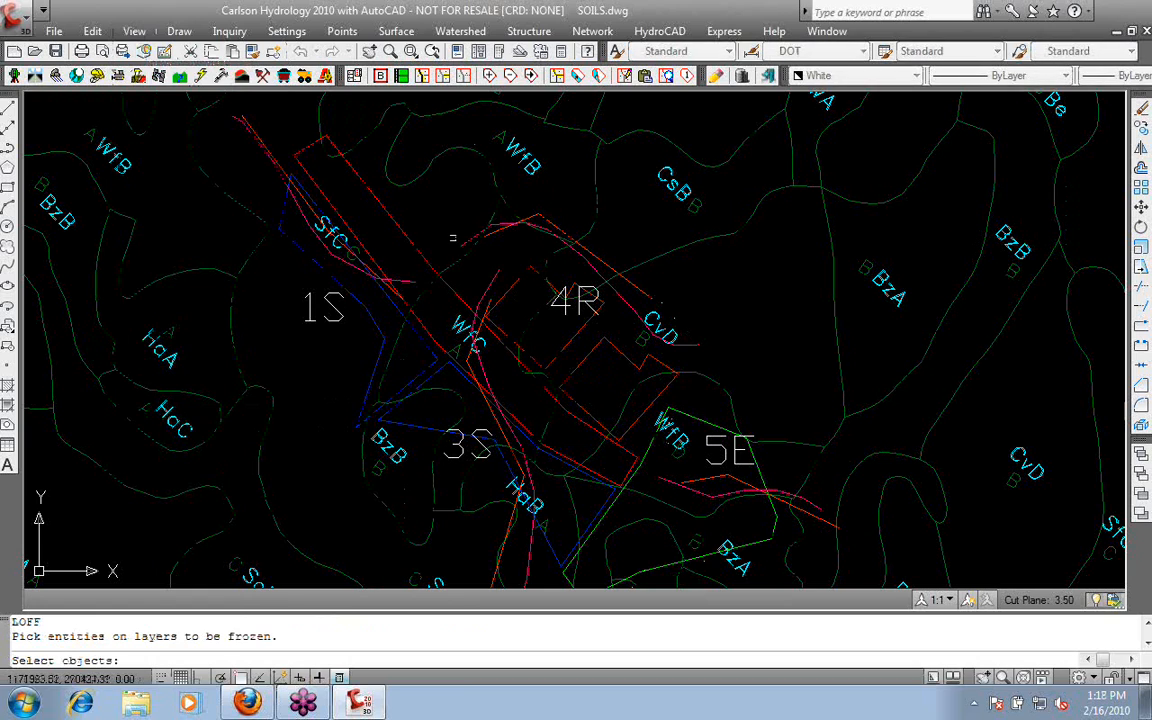
left_click(465, 247)
key("Return")
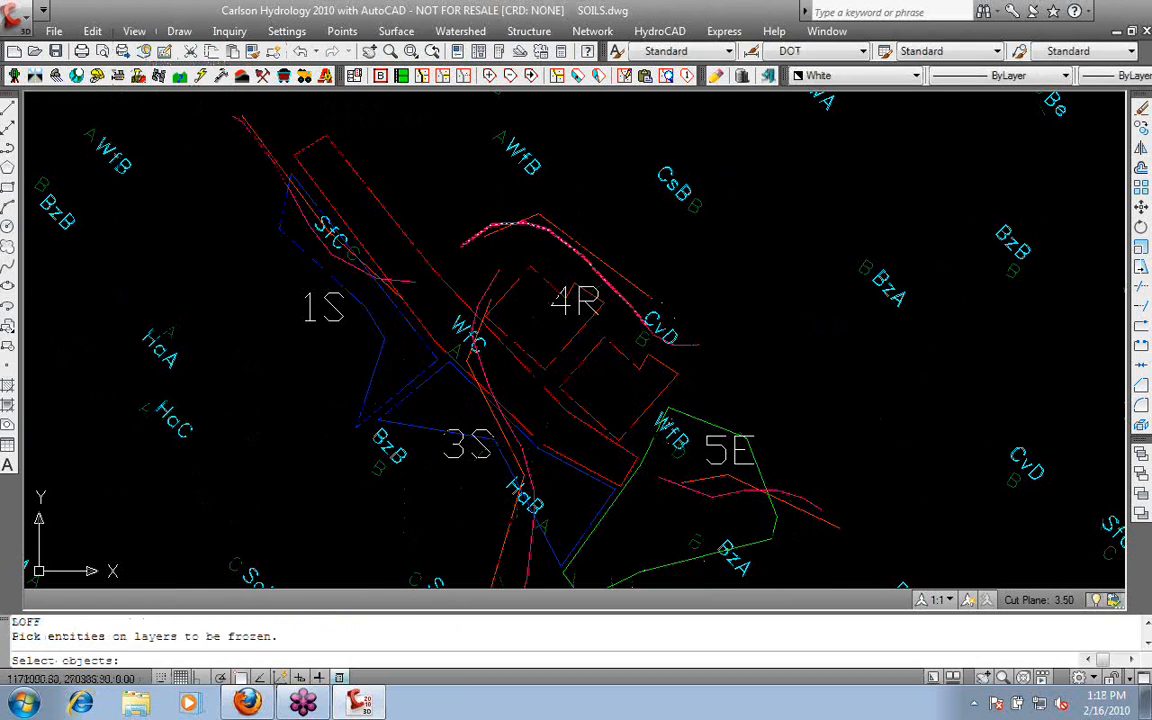
- Freeze both flow path layers by picking the pink and the orange flow lines across watershed 4R
left_click(470, 240)
key("Return")
key("Return")
left_click(491, 234)
key("Return")
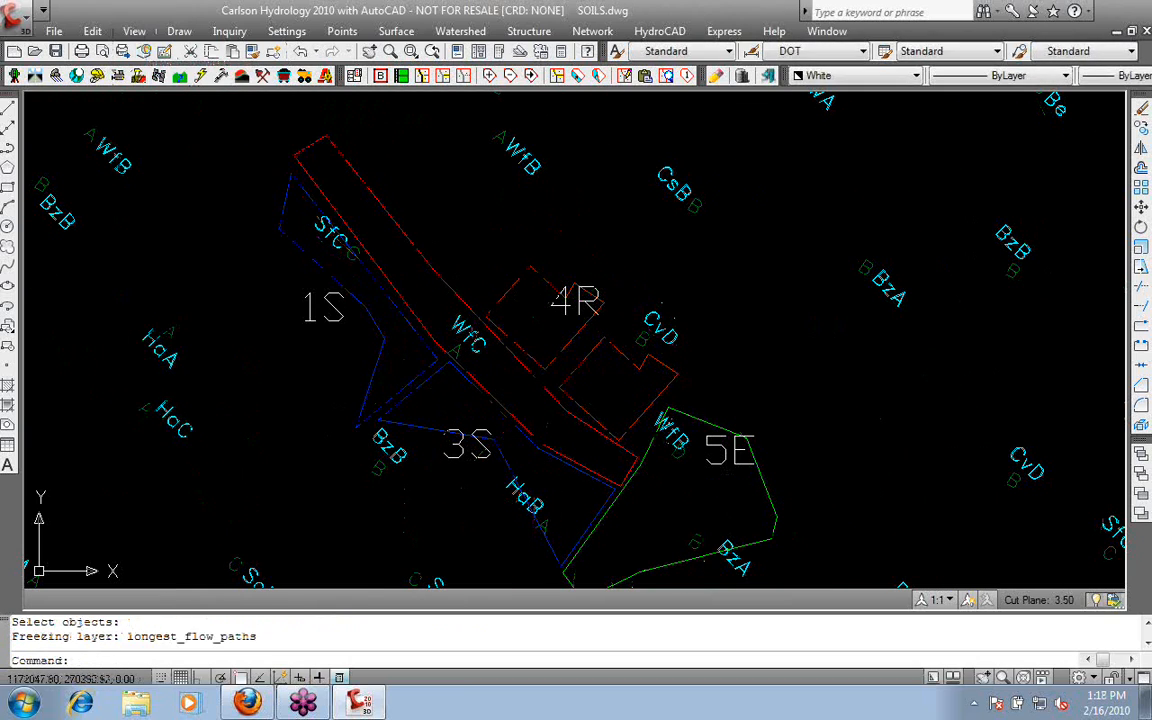
- Freeze the layers of the soil name texts, the watershed labels and the hydrologic soil group letters, leaving the ground covers
key("Return")
left_click(468, 332)
key("Return")
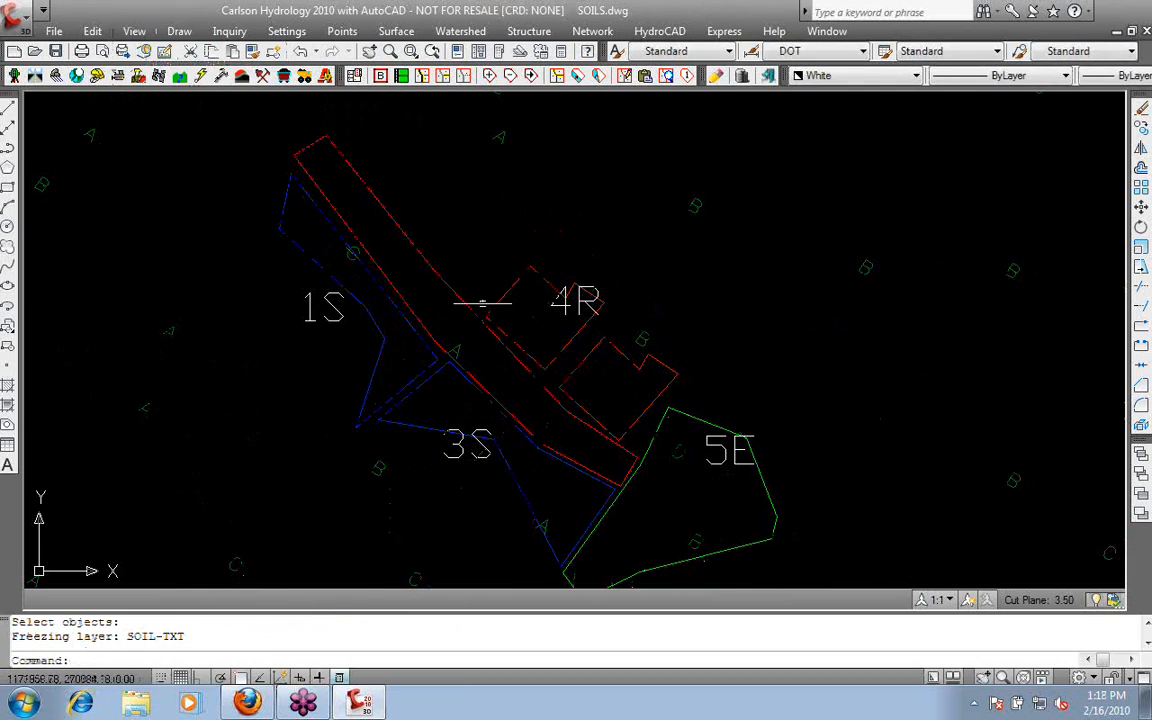
key("Return")
left_click(560, 303)
key("Return")
key("Return")
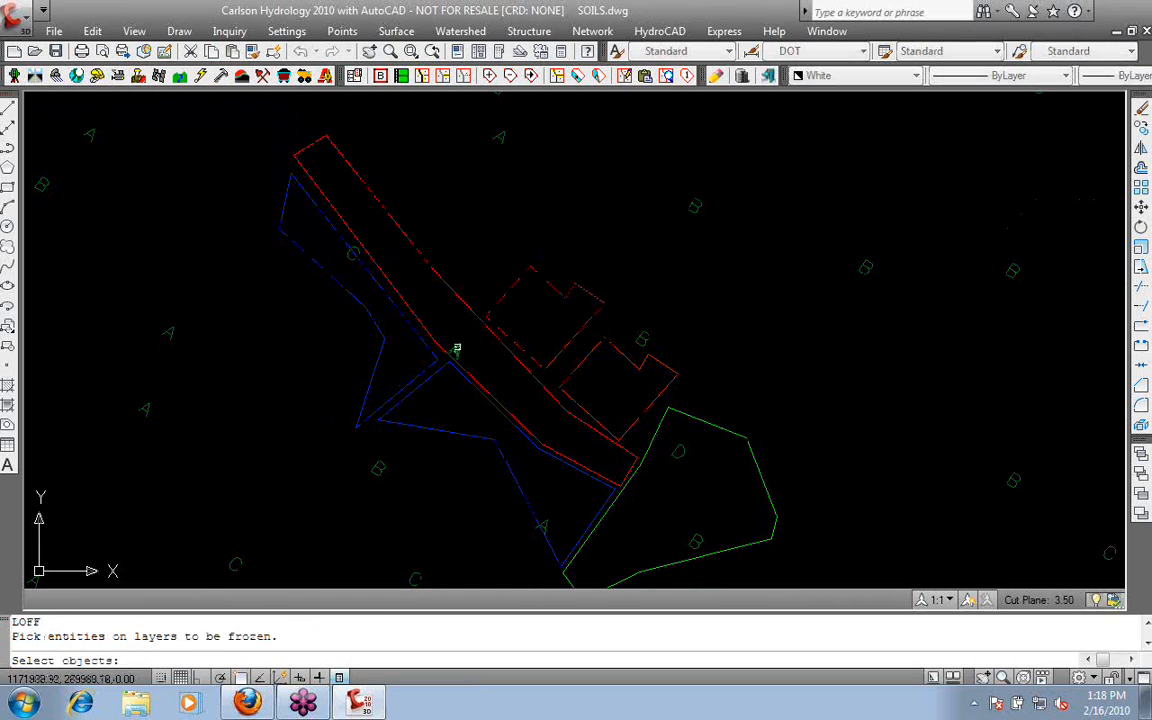
left_click(455, 348)
key("Return")
middle_click_drag(513, 351, 501, 321)
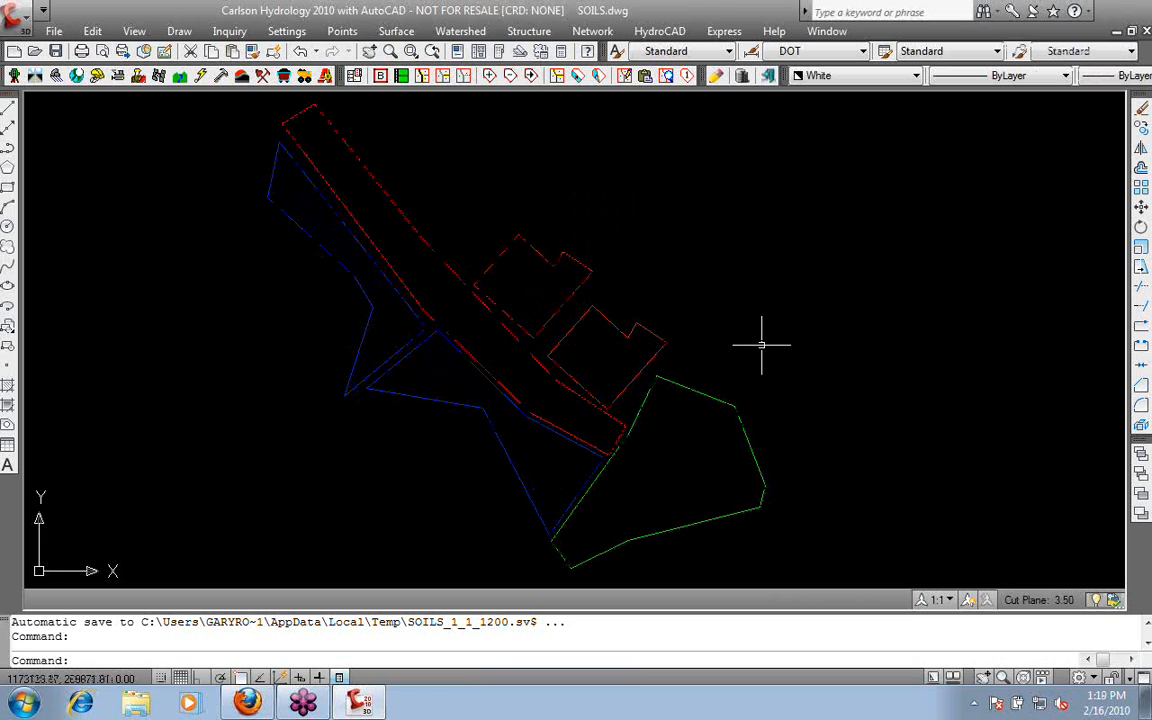
- Set the saved model view "watersheds" current through the View Manager
type("view")
key("Return")
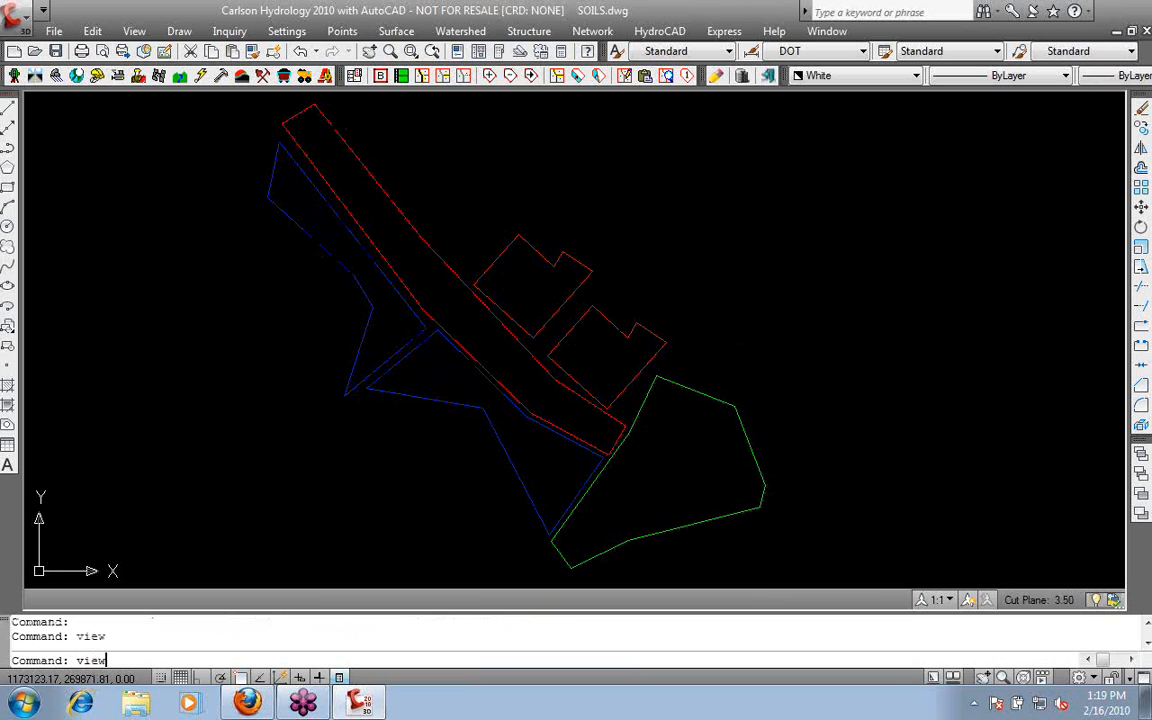
left_click(295, 279)
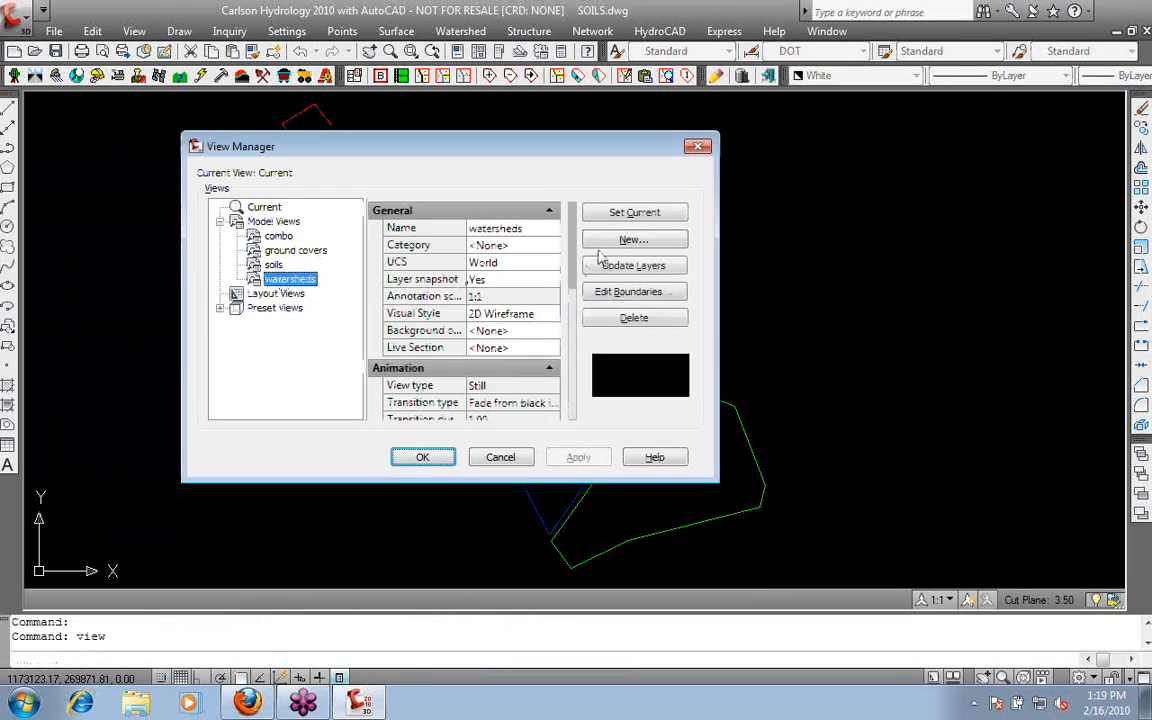
left_click(616, 212)
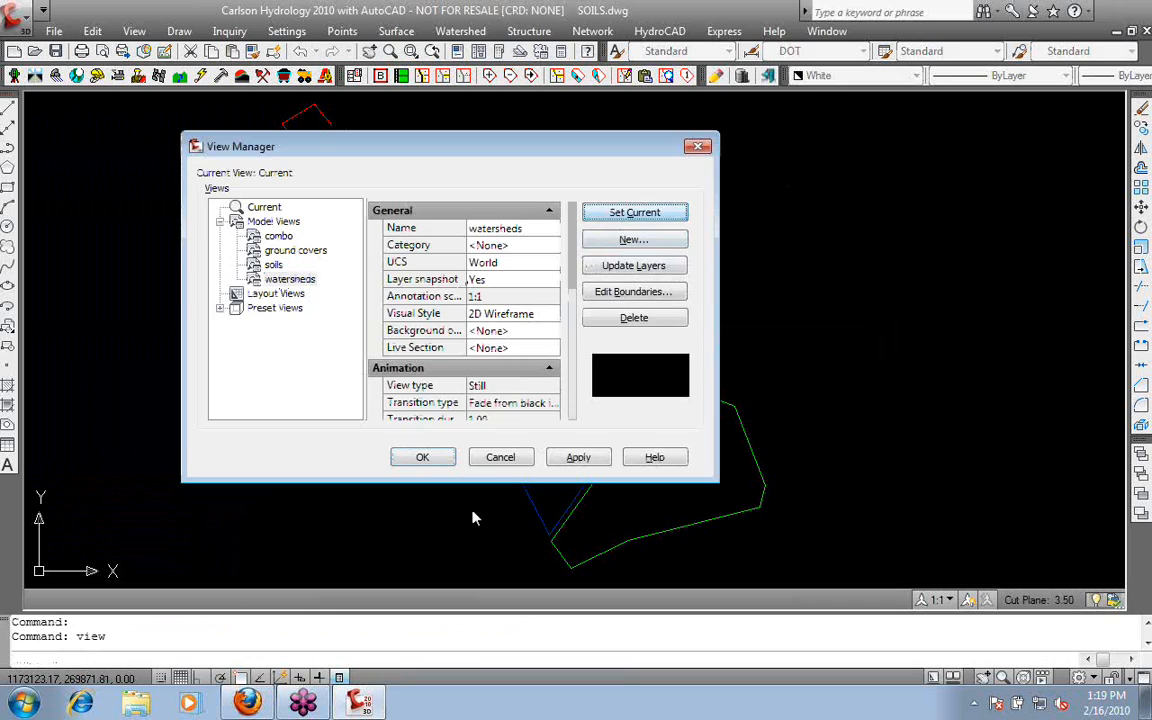
left_click(422, 457)
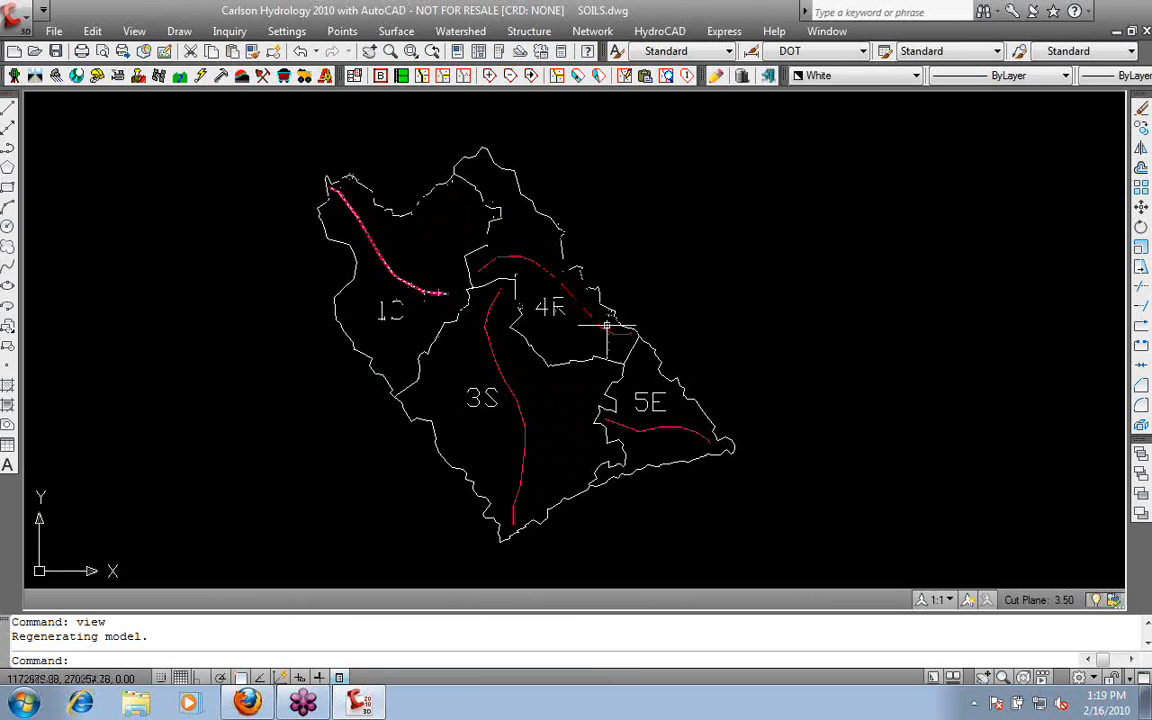
left_click(727, 453)
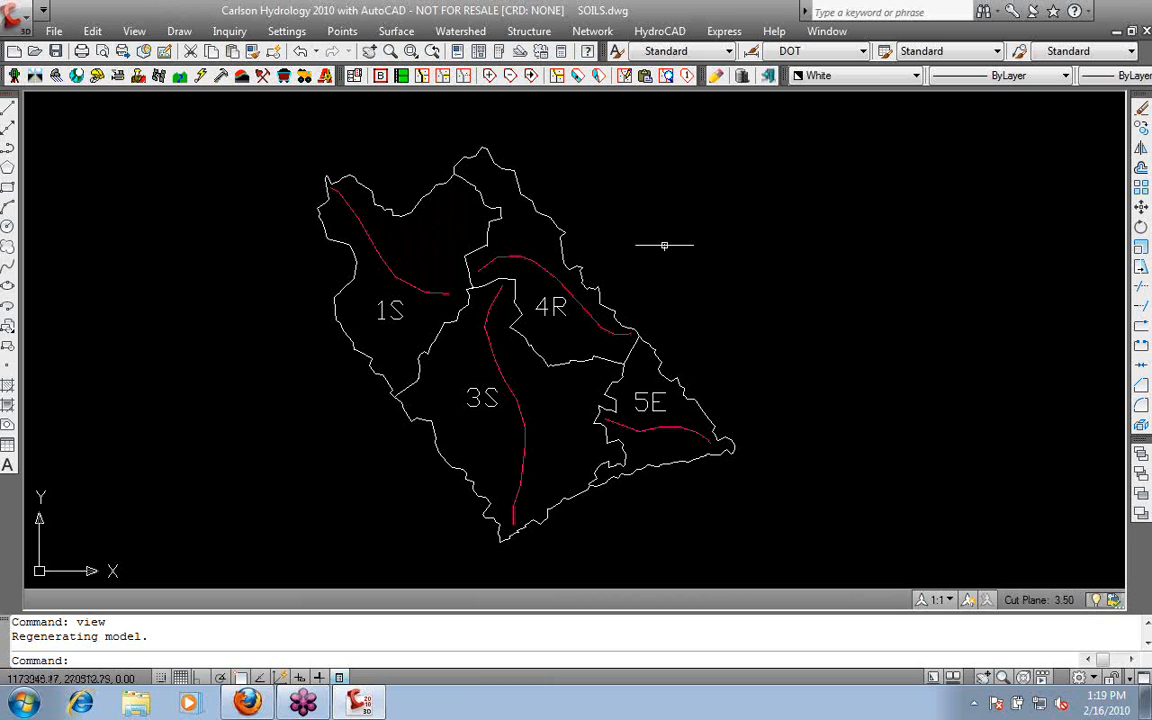
- Open the surface file EG.tin in the Surface 3D Viewer
left_click(54, 31)
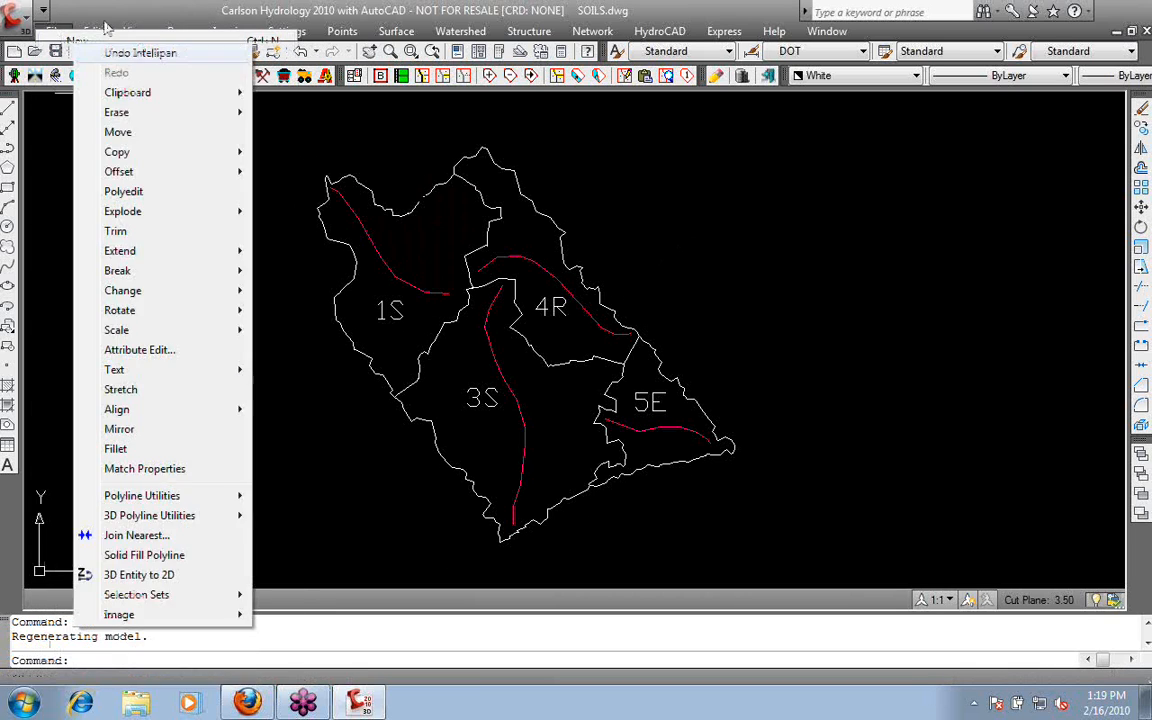
mouse_move(136, 35)
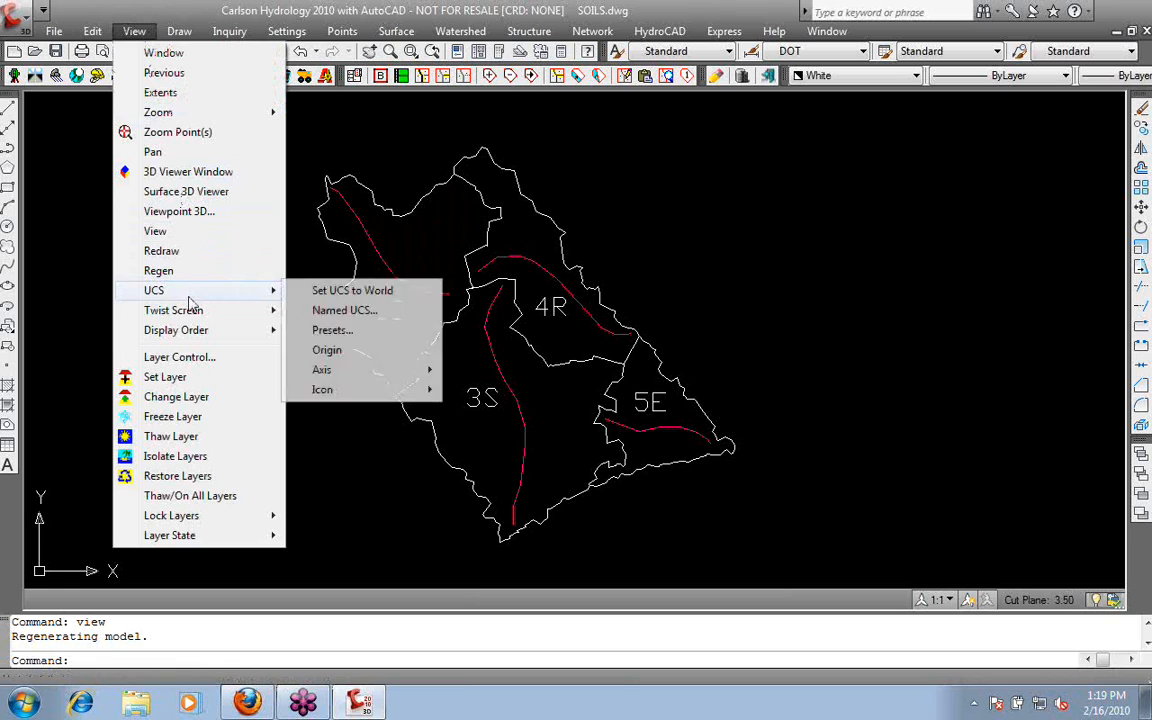
left_click(205, 191)
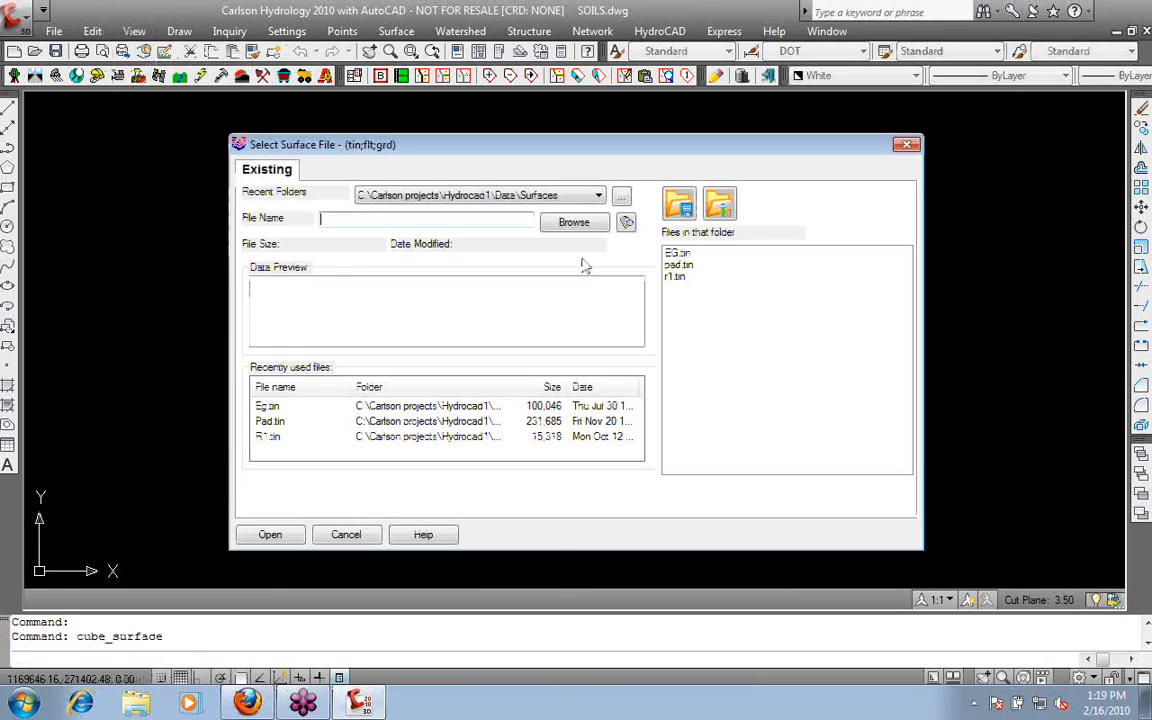
left_click(677, 253)
left_click(268, 534)
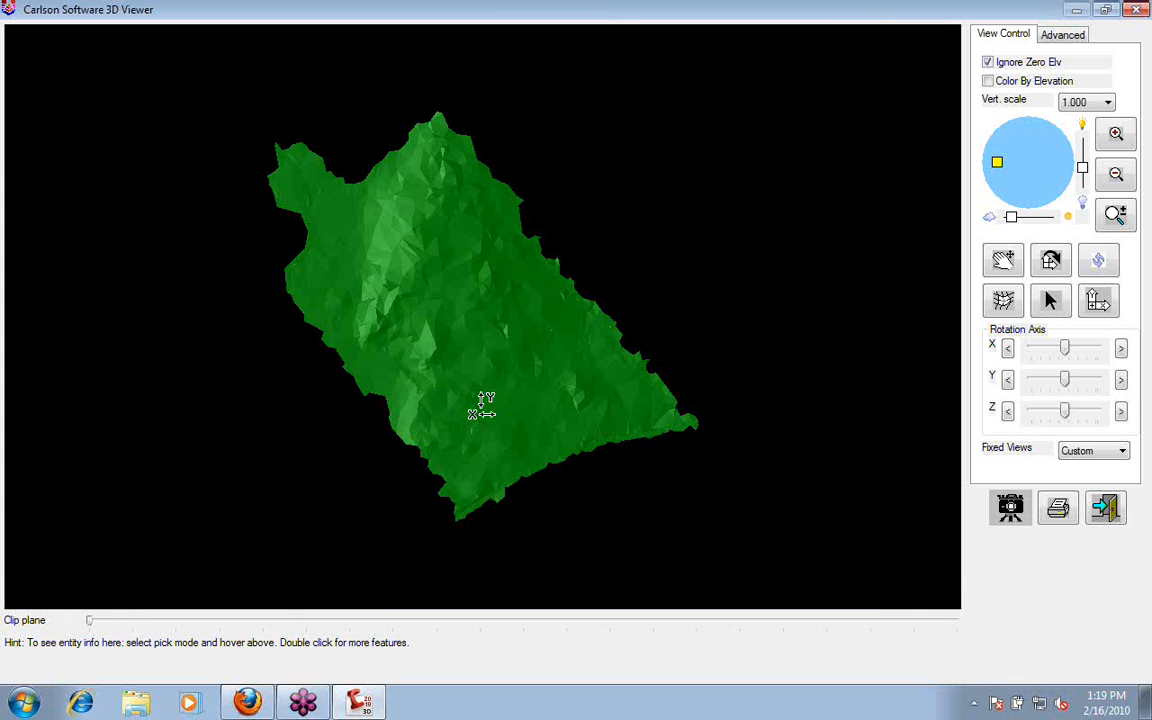
- Examine the terrain surface in 3D by rotating it and shifting the light source, and exit the viewer
left_click_drag(482, 407, 830, 226)
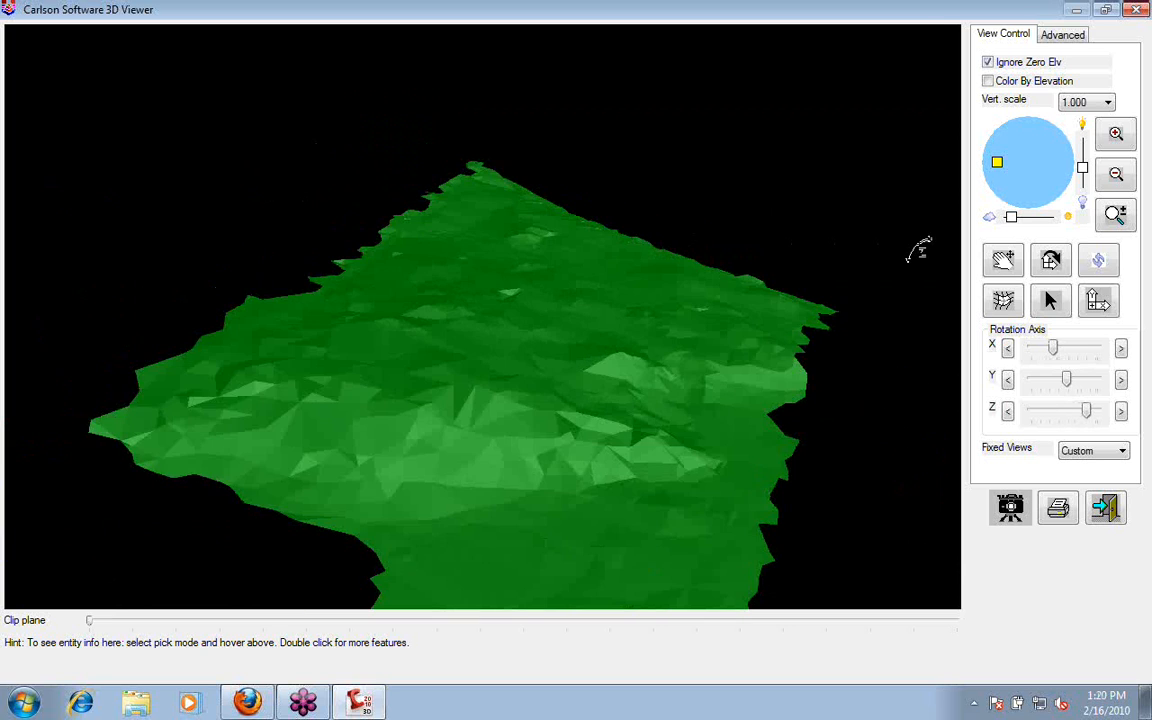
mouse_move(997, 162)
left_mouse_down()
mouse_move(1045, 186)
mouse_move(1054, 159)
mouse_move(1051, 177)
left_mouse_up()
left_click_drag(826, 524, 185, 396)
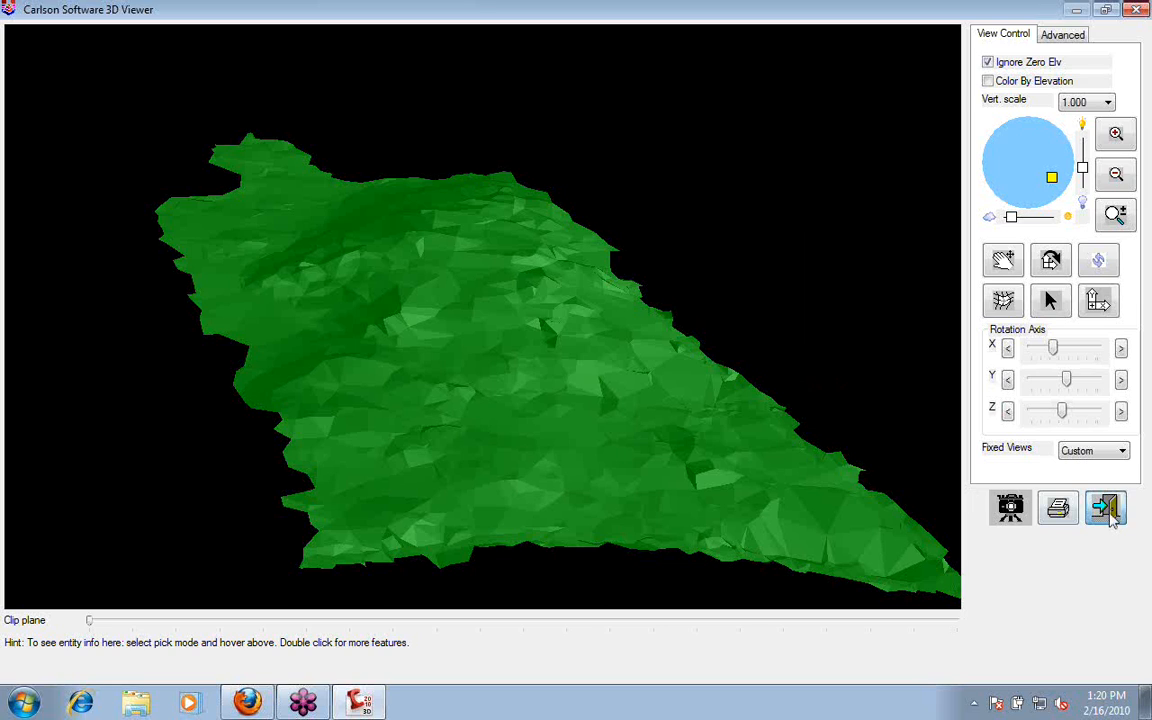
left_click(1105, 508)
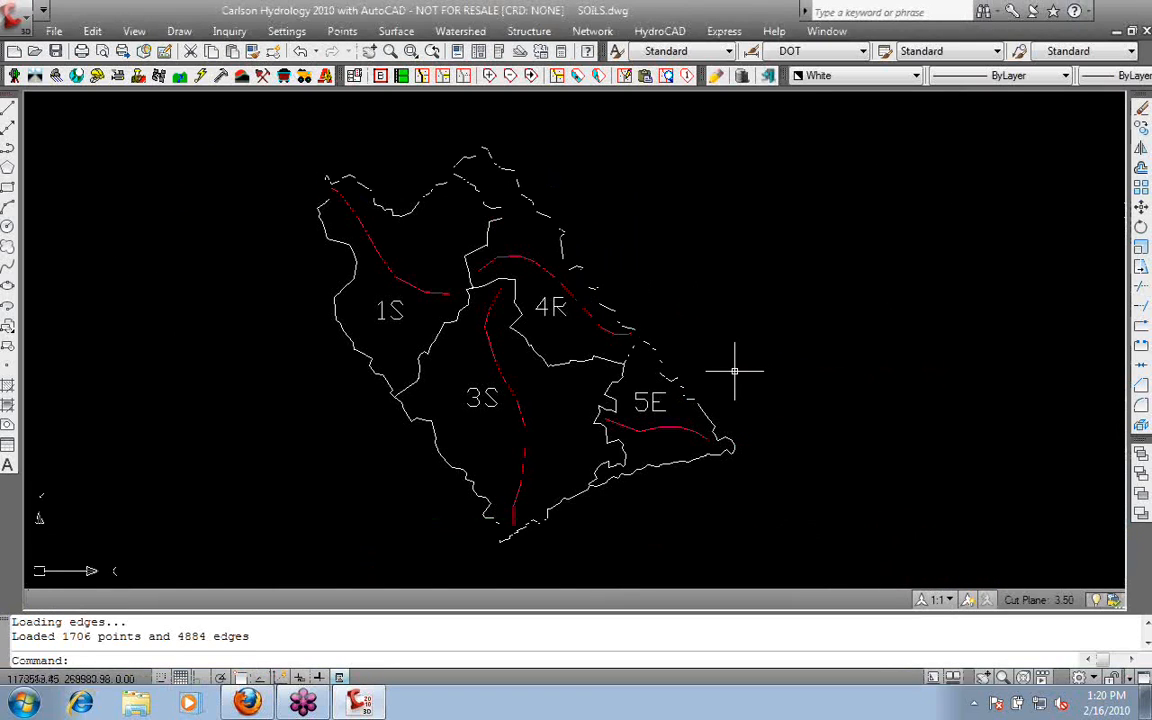
- Set the saved model view "combo" current to display watersheds, soils and ground covers together
type("view")
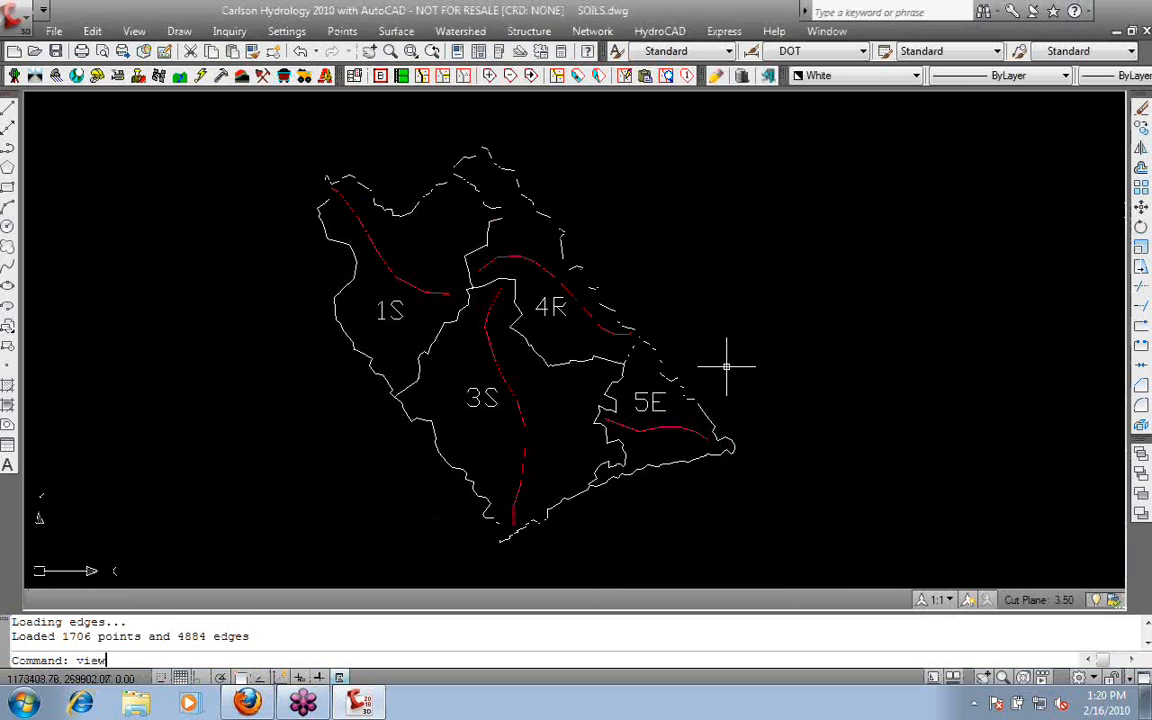
key("Return")
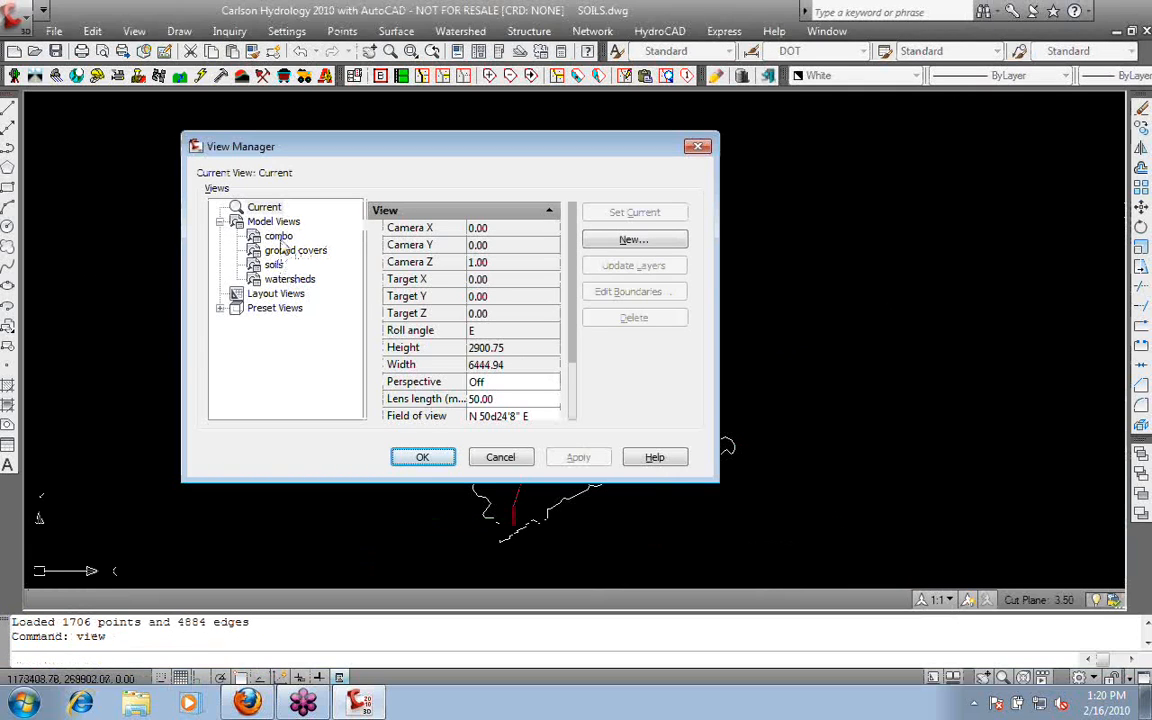
left_click(272, 236)
left_click(634, 212)
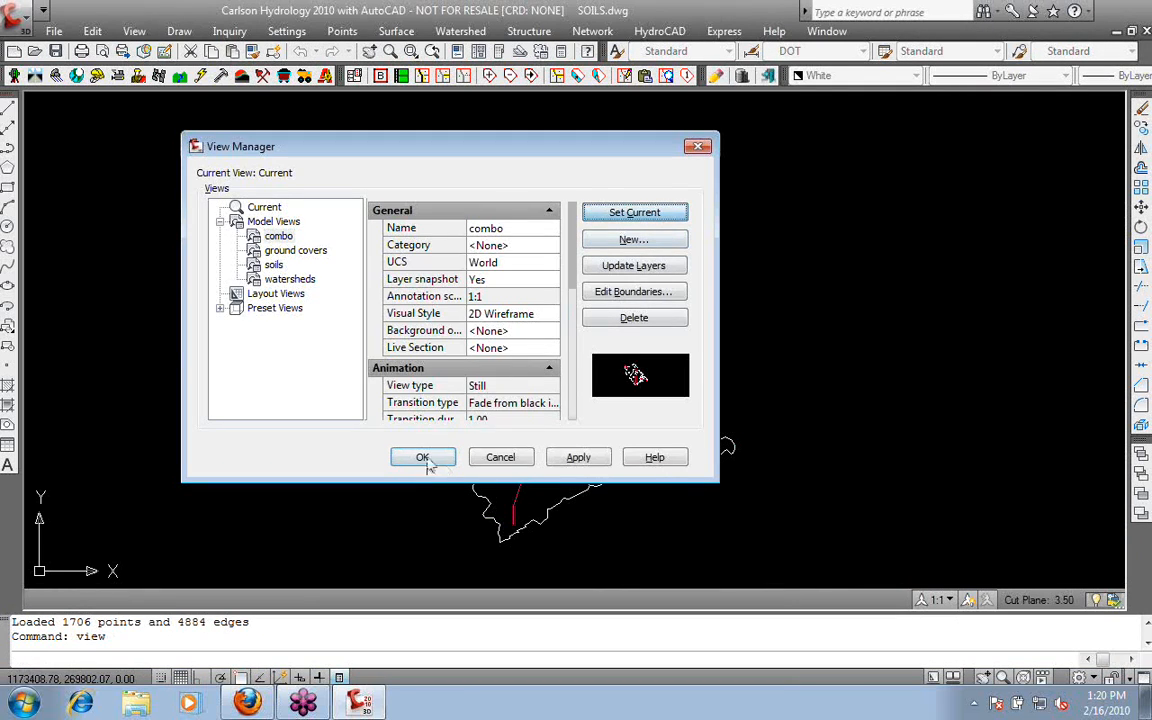
left_click(424, 458)
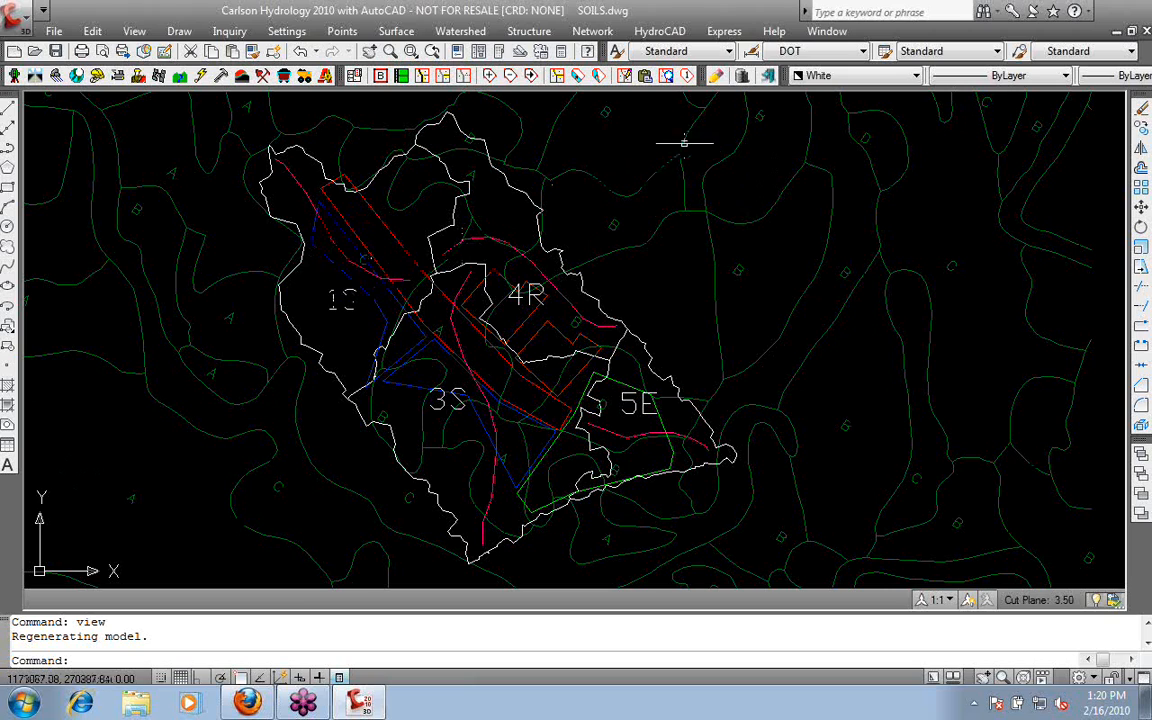
- Create a new HydroNet file named 2-16-10 for HydroNet Explorer
left_click(660, 31)
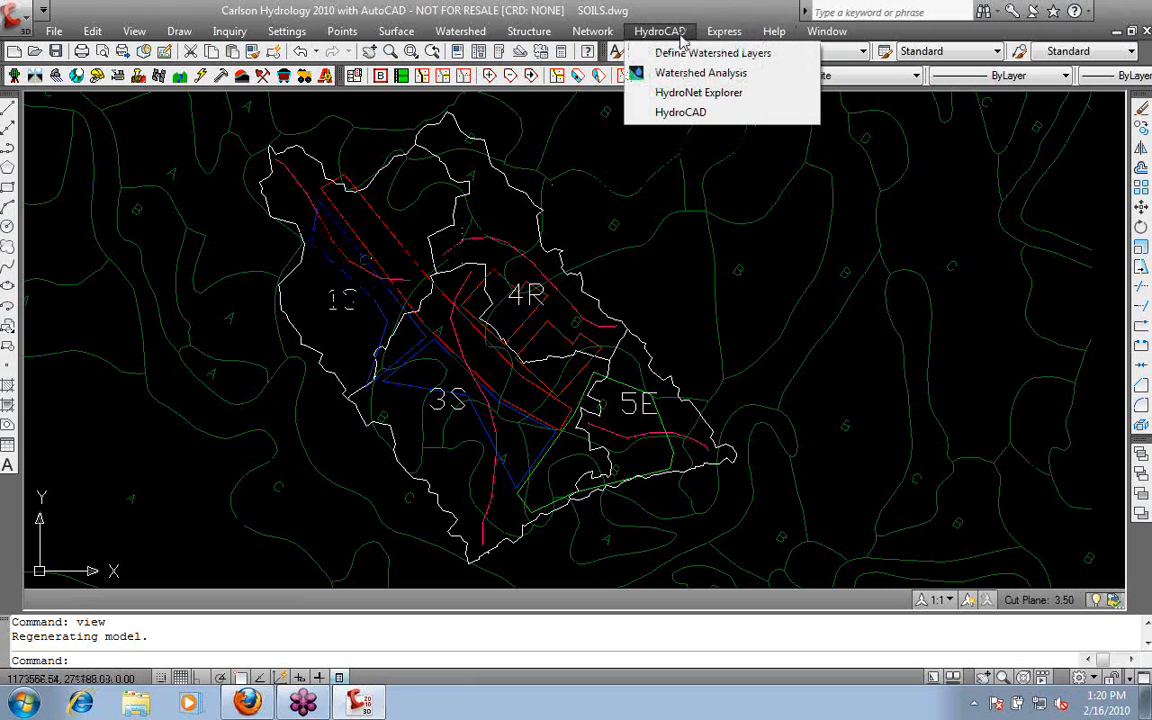
left_click(716, 101)
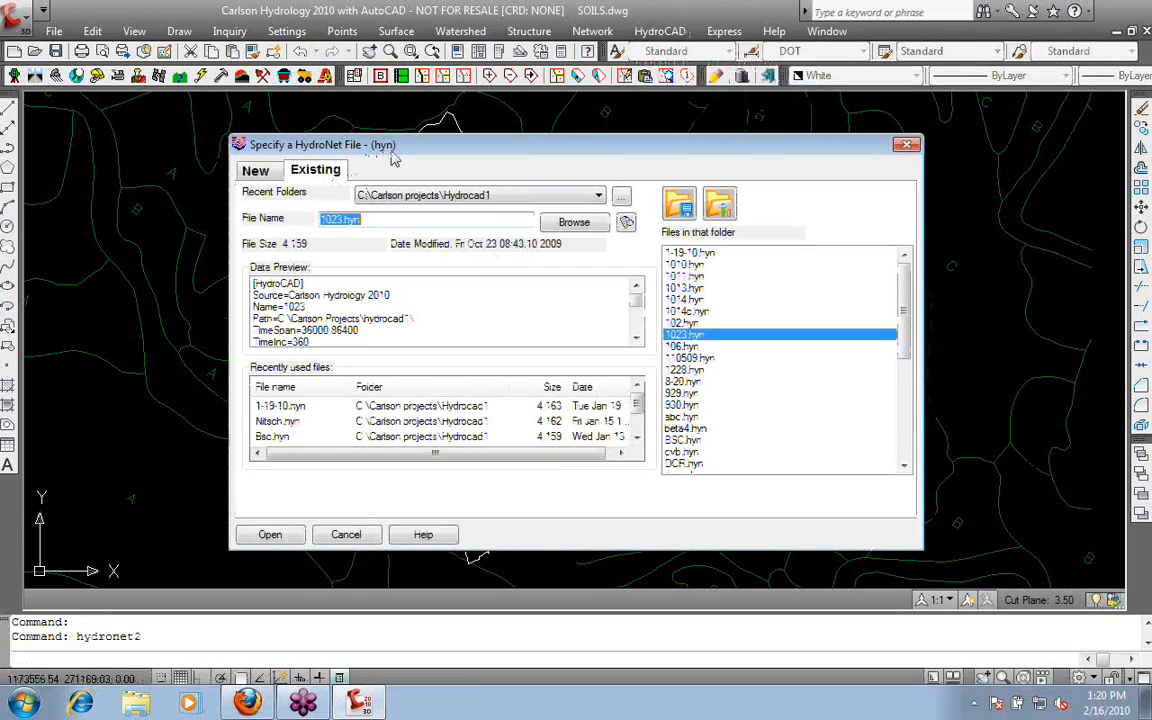
left_click(268, 174)
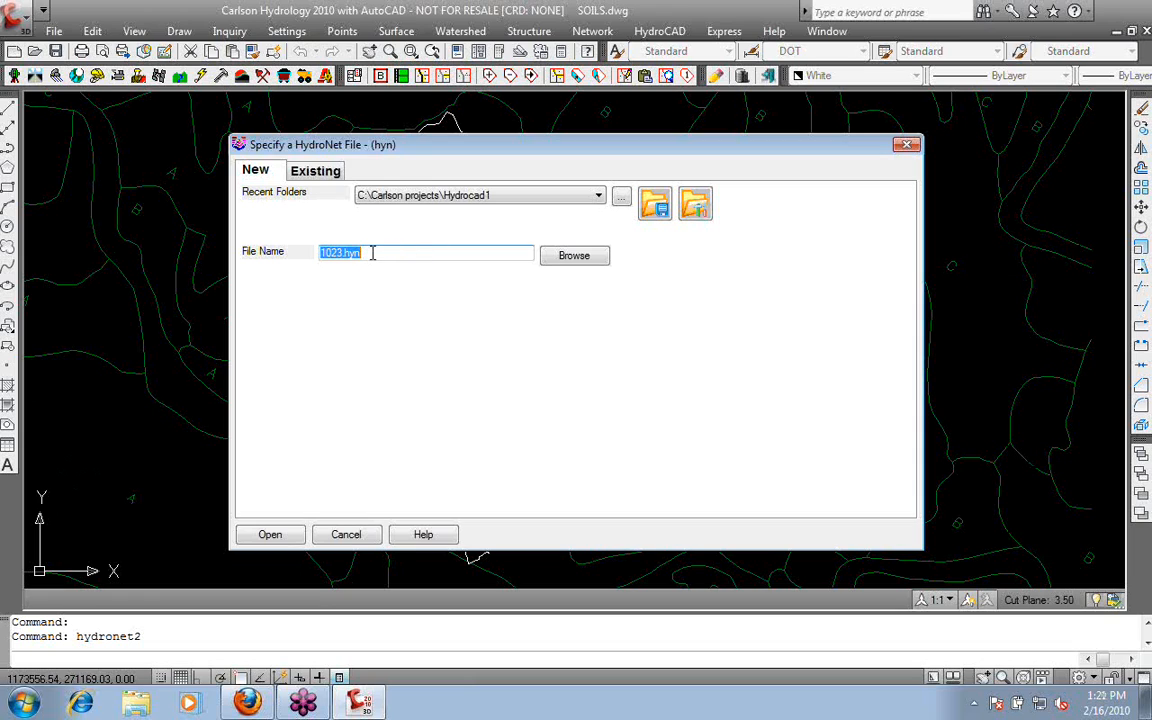
type("2-16-10")
left_click(270, 534)
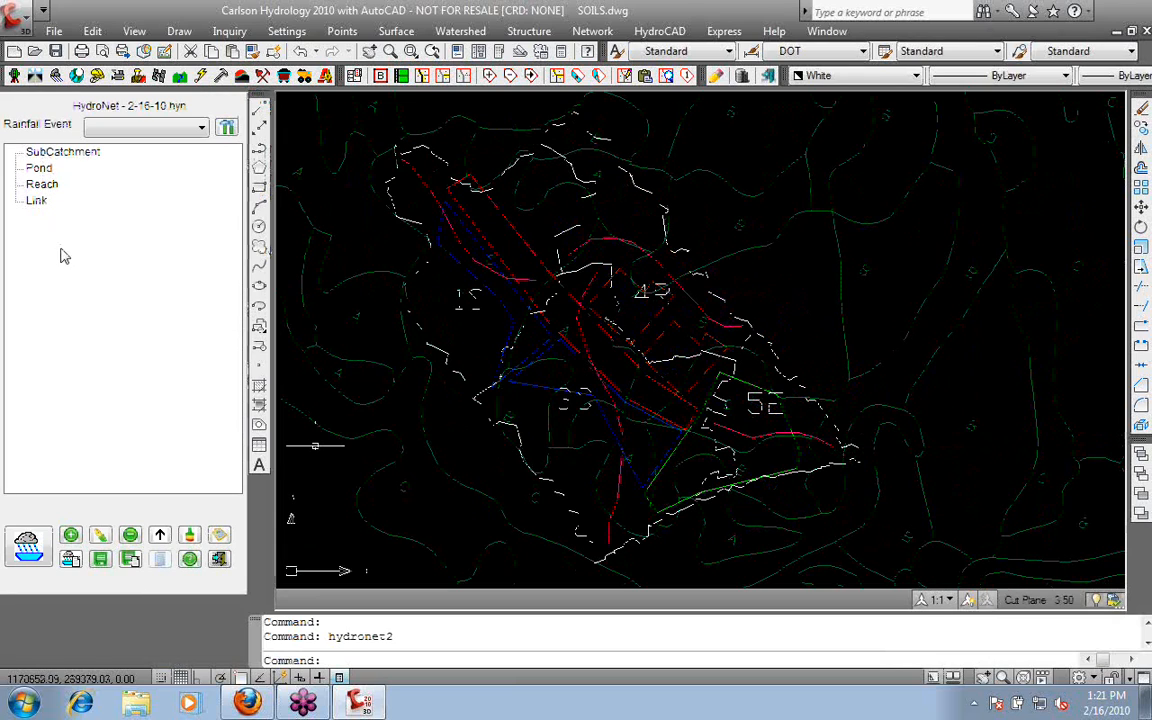
- Assign EG.tin as the surface file in the HydroNet settings, review the subcatchment and rainfall defaults, and accept the settings
left_click(226, 128)
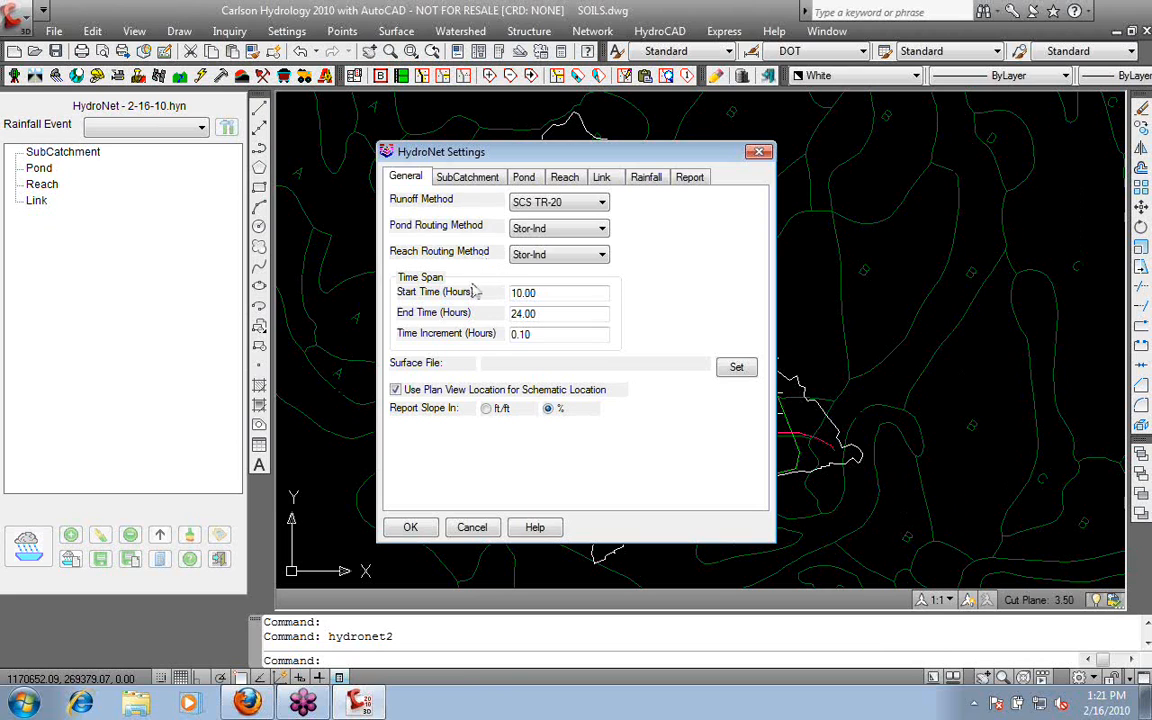
left_click(729, 375)
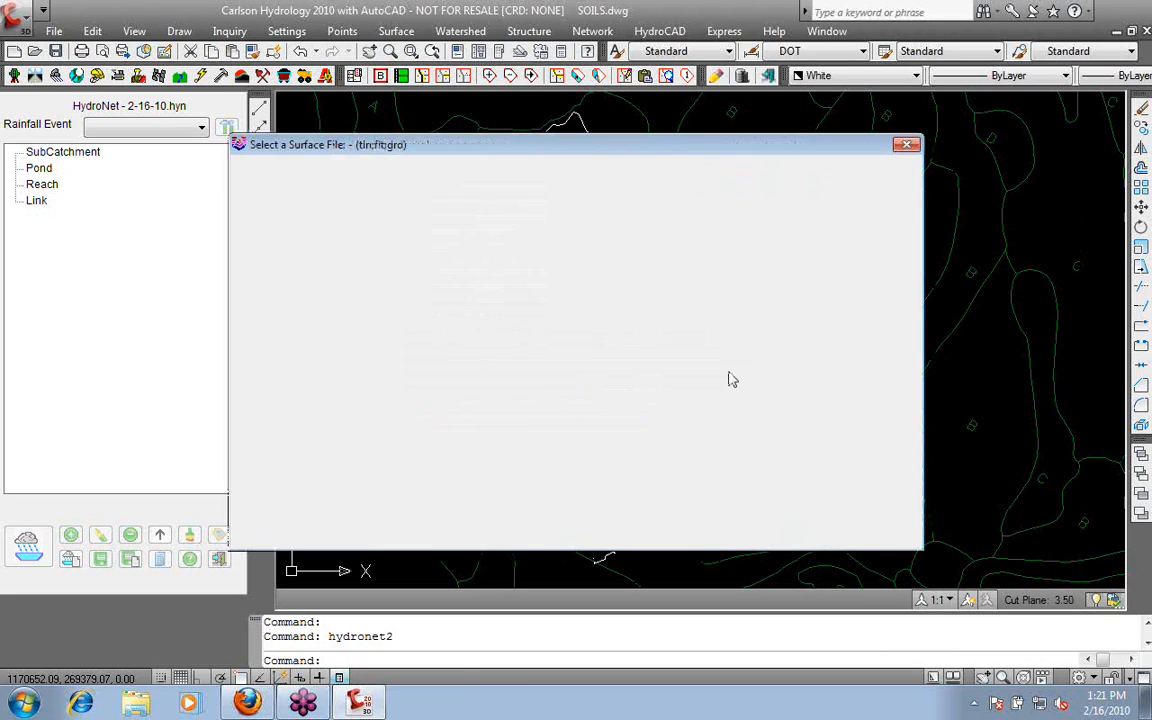
left_click(680, 253)
left_click(270, 534)
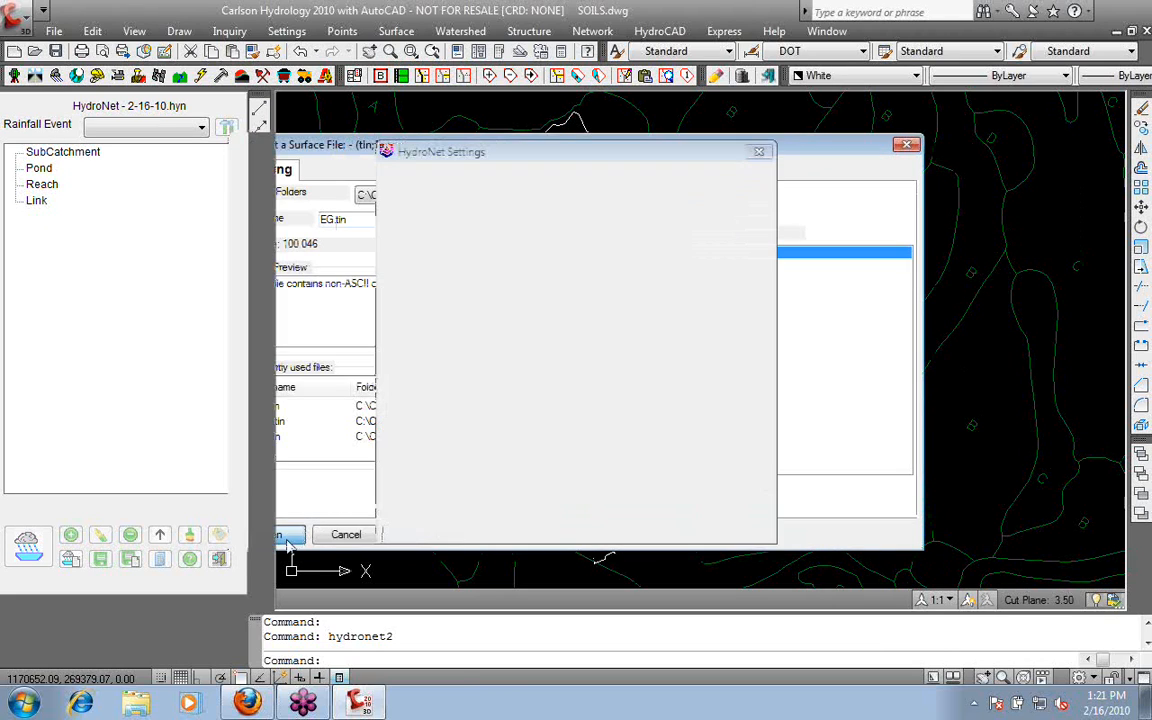
left_click(465, 178)
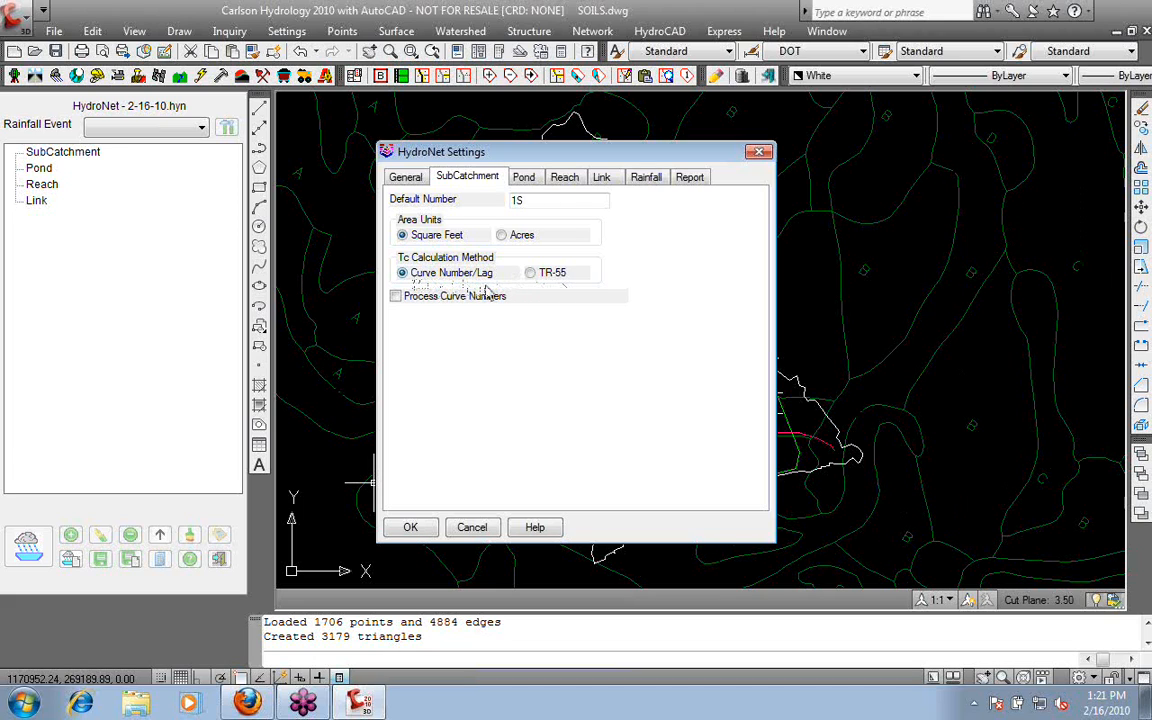
left_click(646, 177)
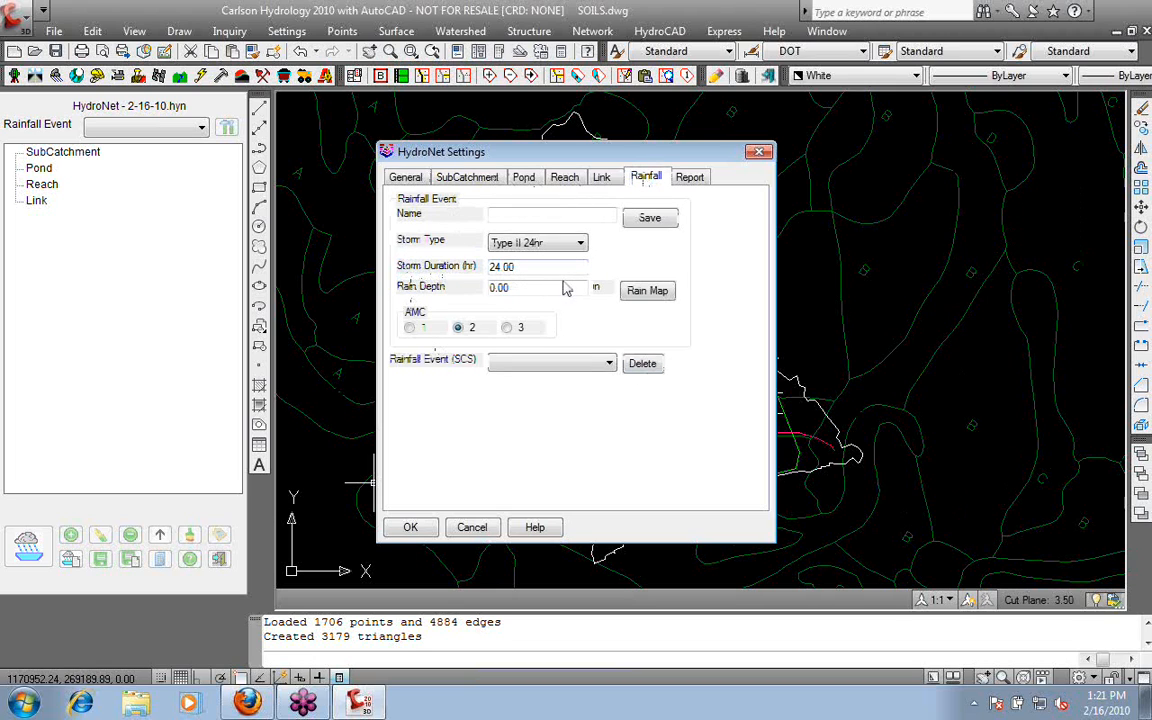
left_click(405, 177)
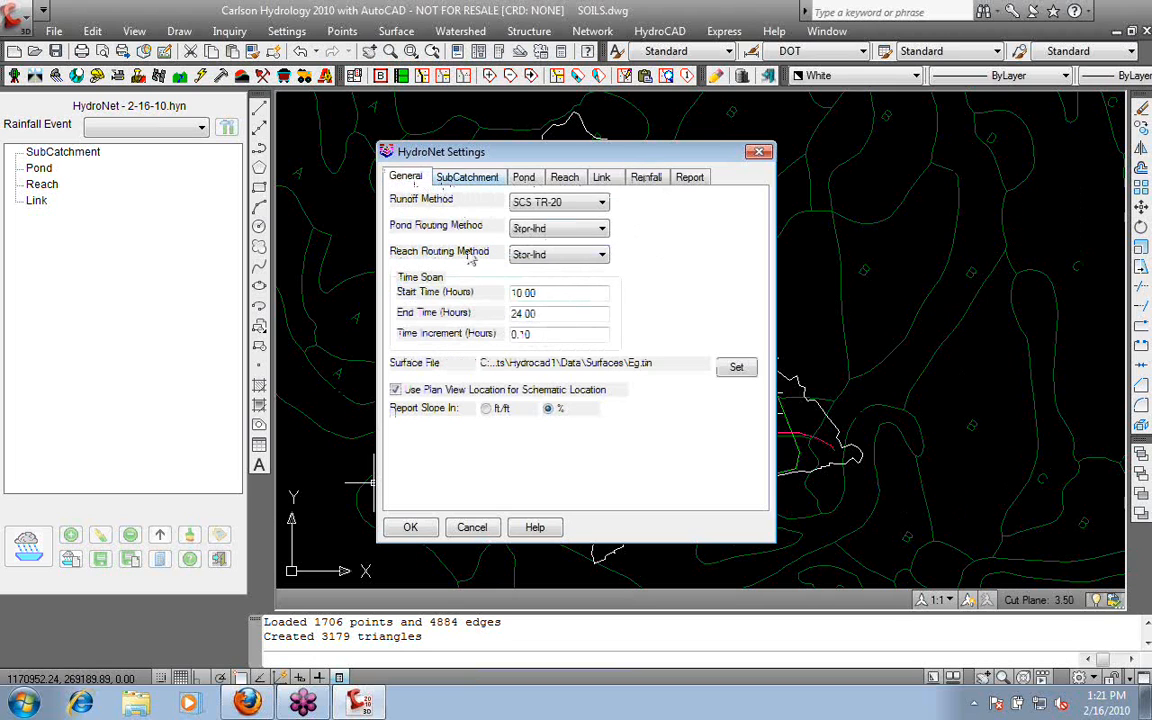
left_click(410, 527)
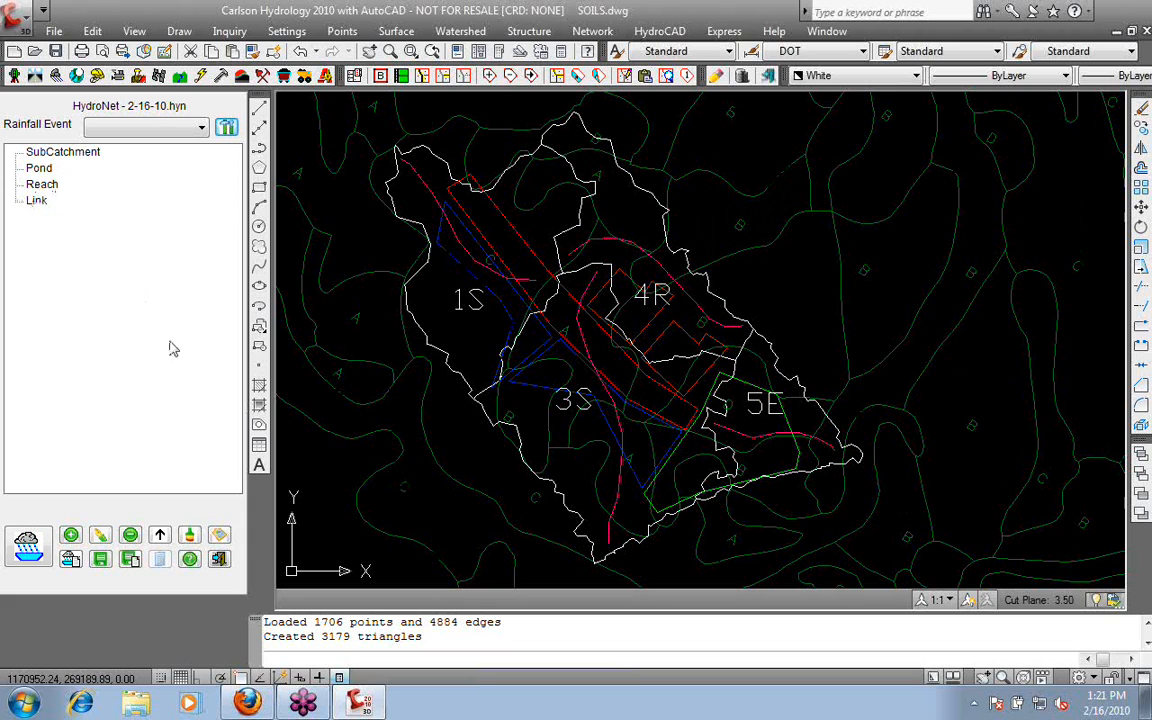
- Update the subcatchments from the drawing with sub areas, time of concentration, plan location, new subcatchment creation and export to HydroCAD enabled
left_click(161, 537)
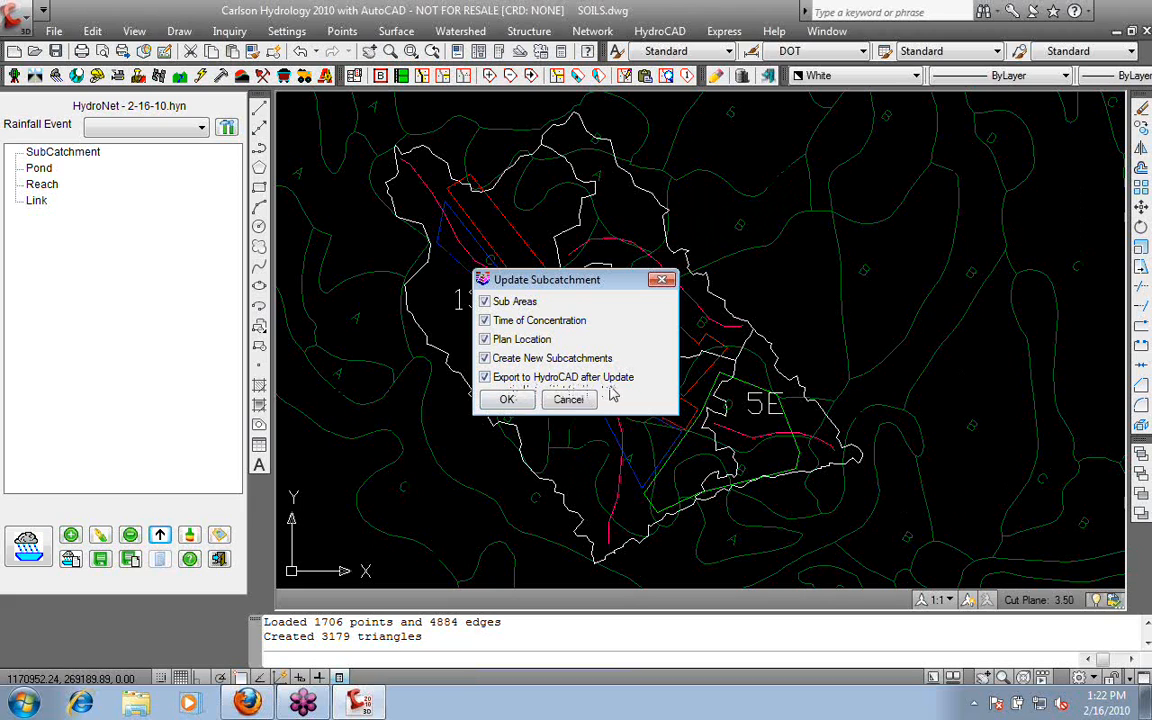
left_click(512, 401)
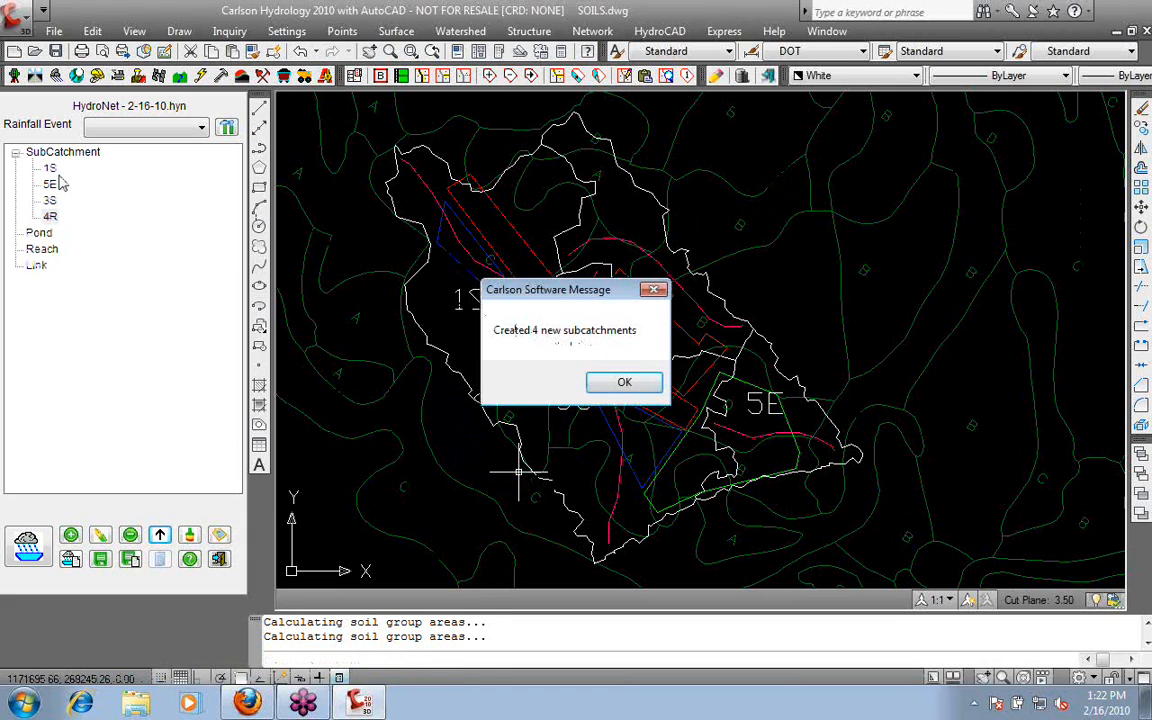
left_click(624, 382)
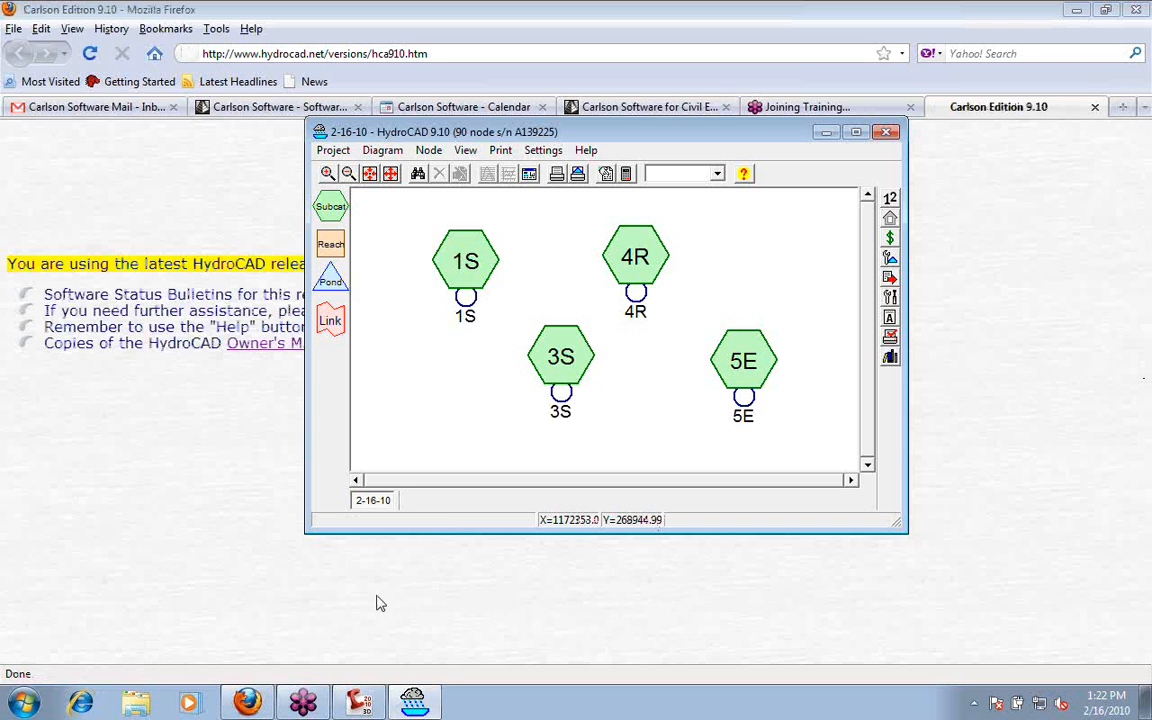
- Return to Carlson Hydrology, inspect the data and soil and cover sub areas of subcatchment 1S, and close it without changes
left_click(355, 695)
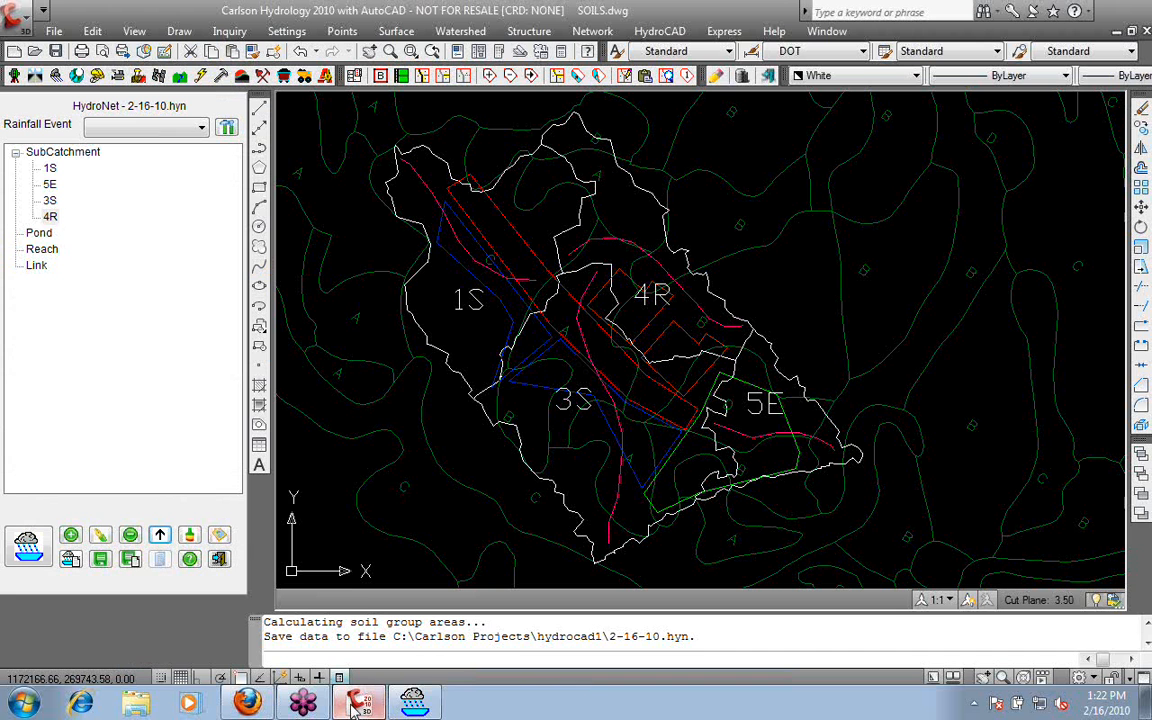
double_click(50, 169)
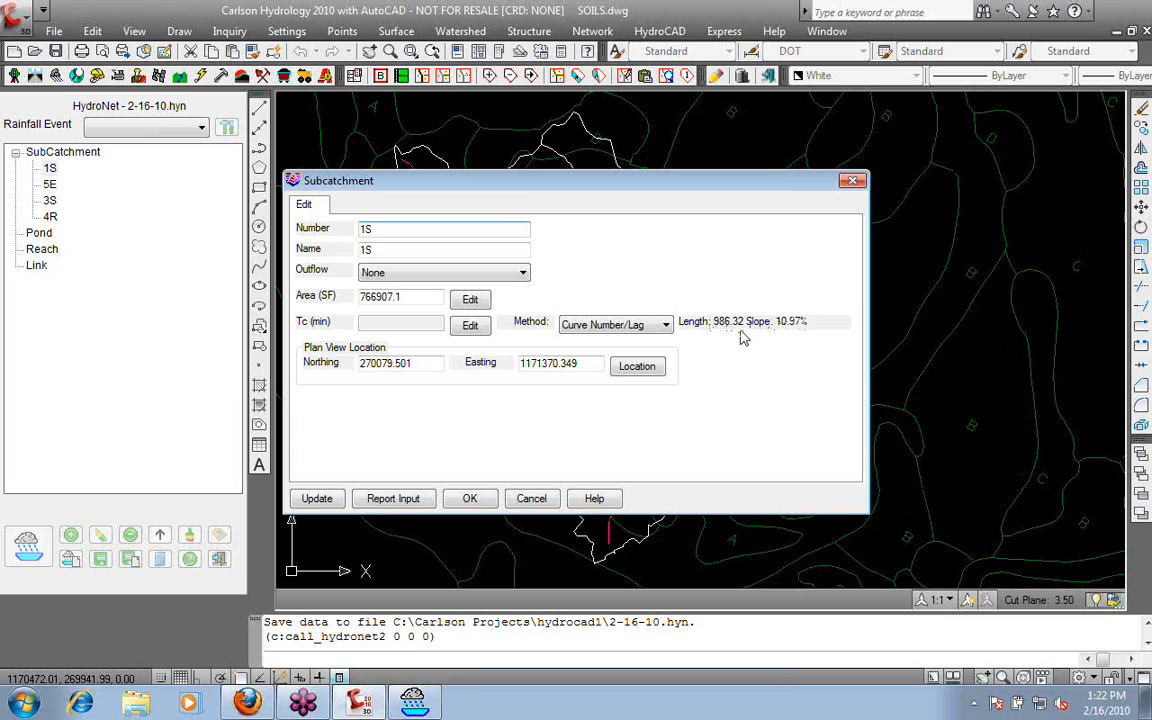
left_click(472, 302)
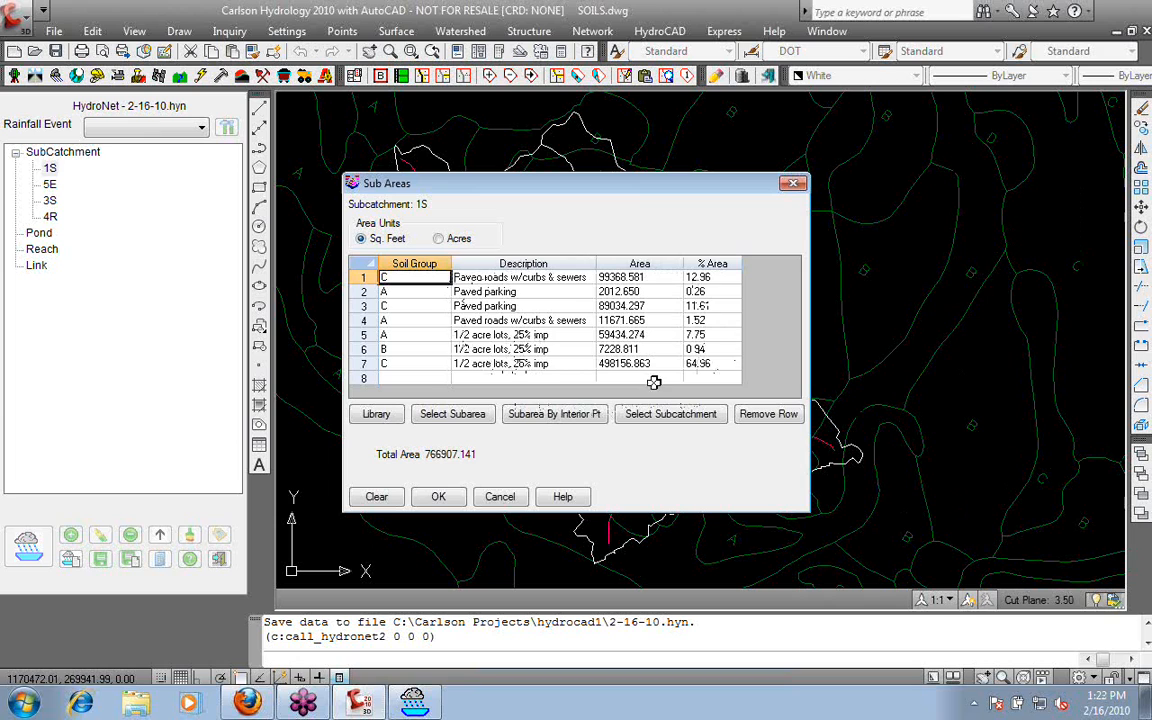
left_click(500, 496)
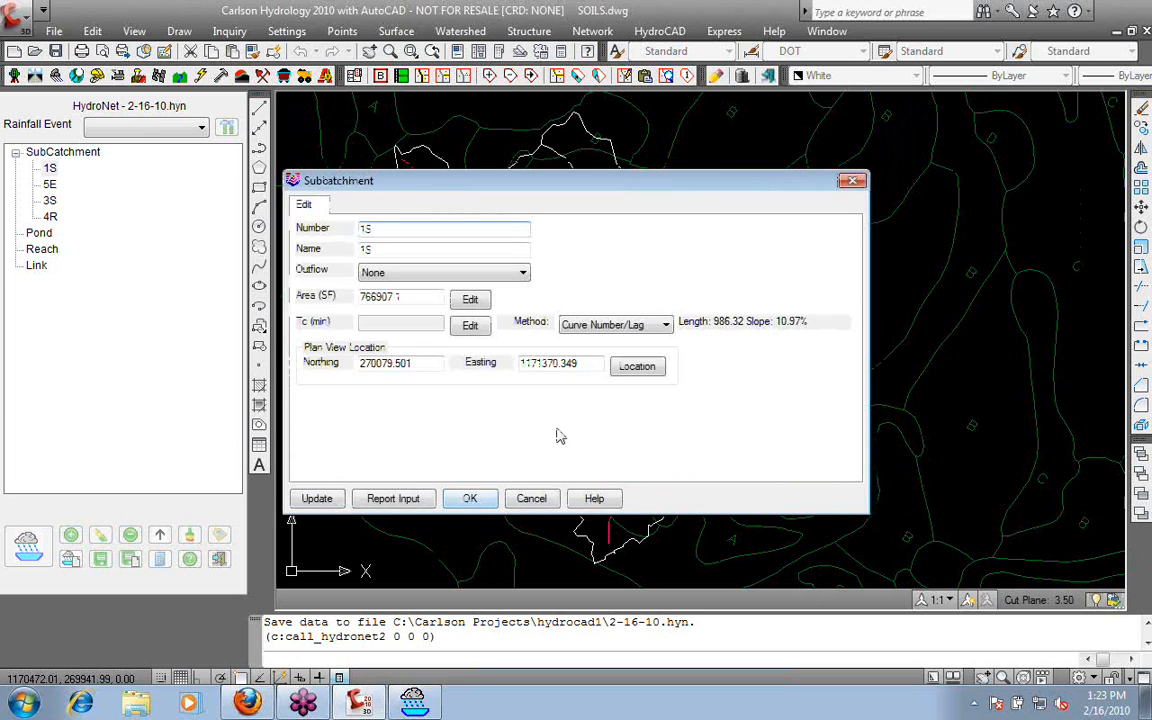
left_click(517, 497)
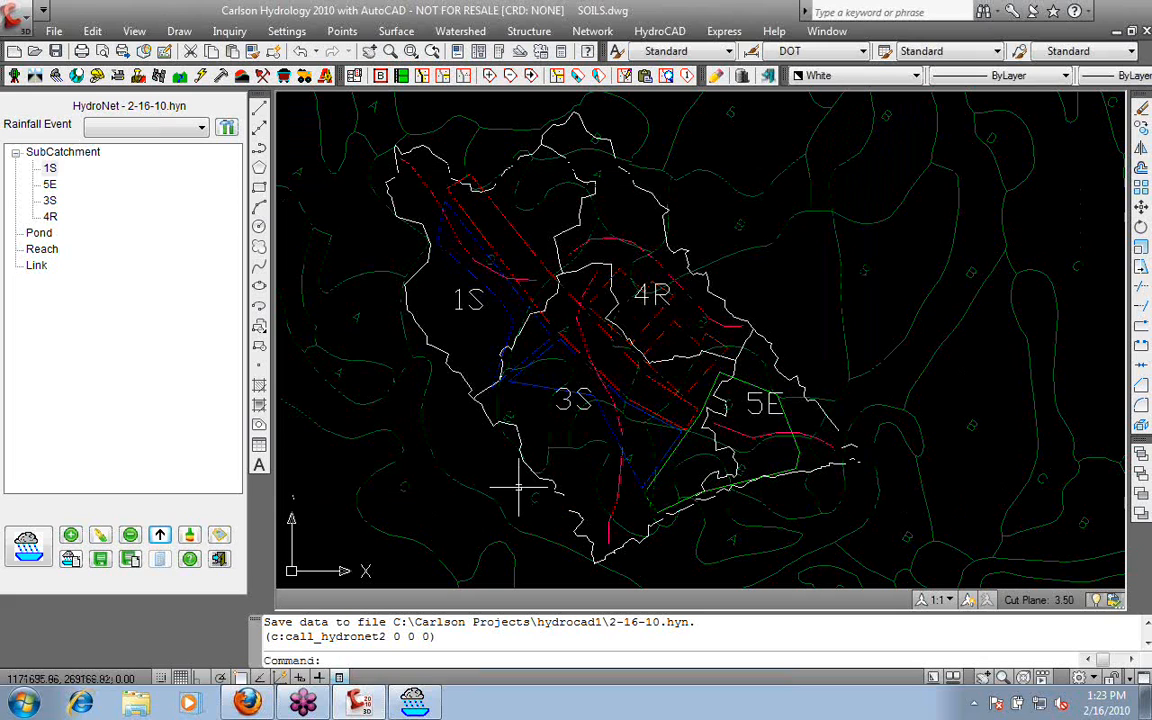
- Switch to HydroCAD, try to open subcatchment 1S, and set the rainfall depth to 2.00 inches in the calculation settings
left_click(420, 703)
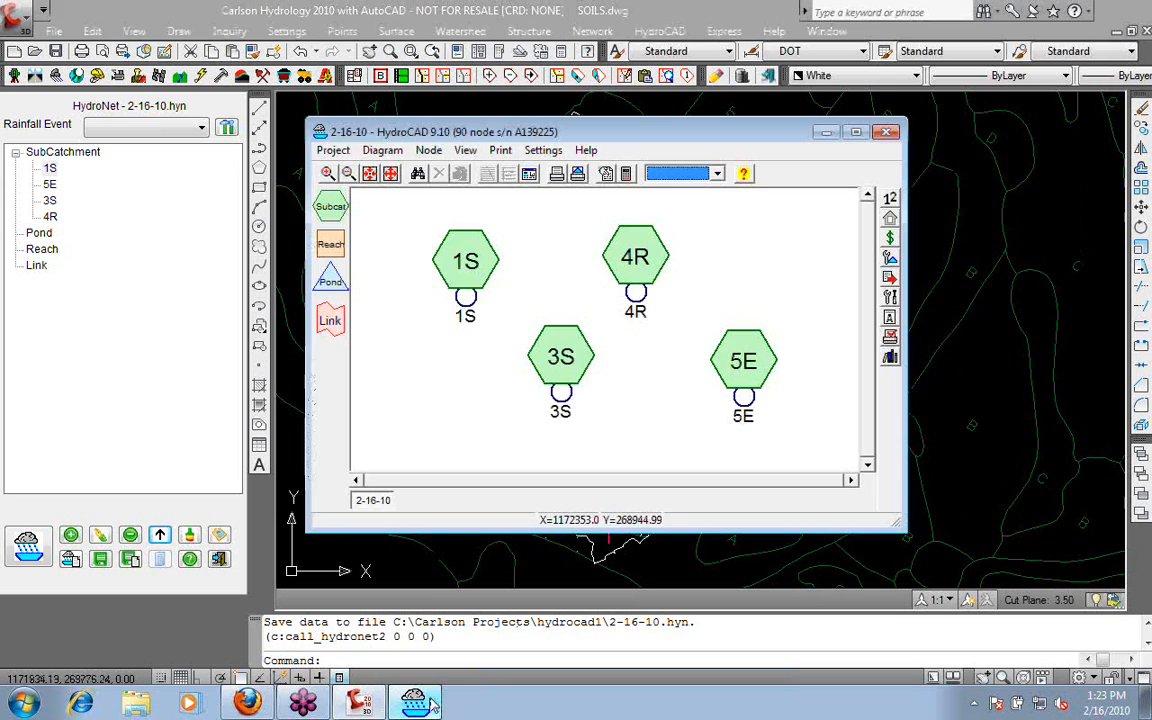
left_click(483, 262)
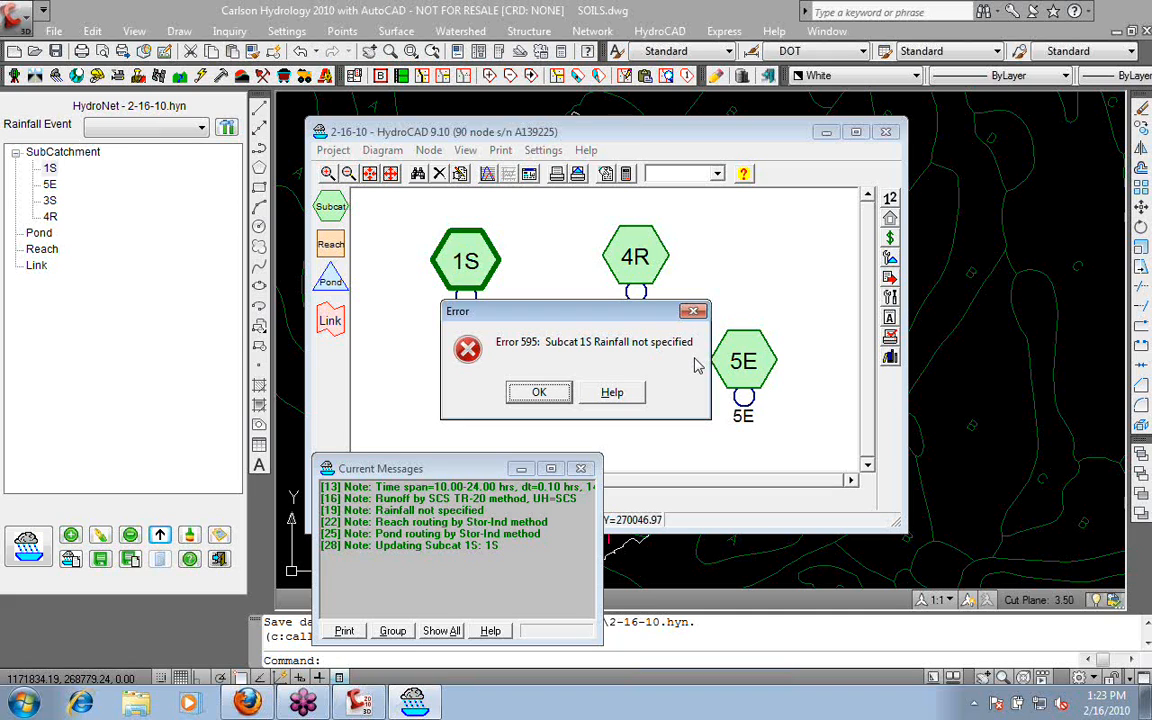
left_click(538, 392)
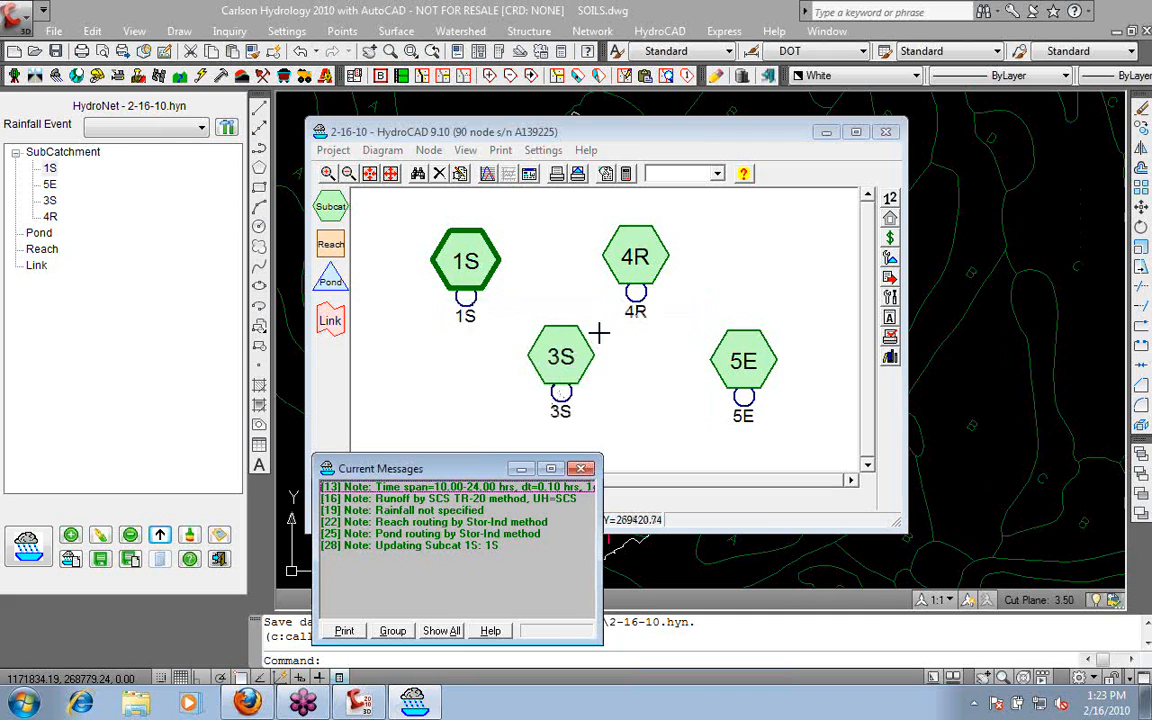
left_click(625, 178)
left_click(627, 177)
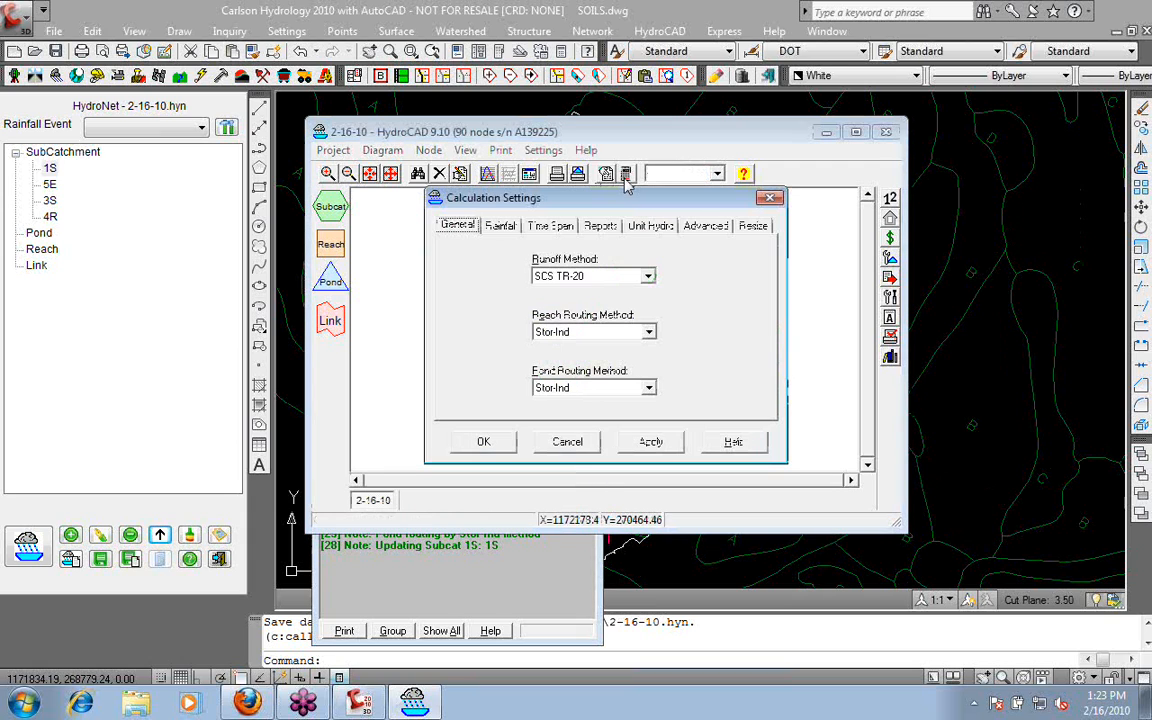
left_click(502, 226)
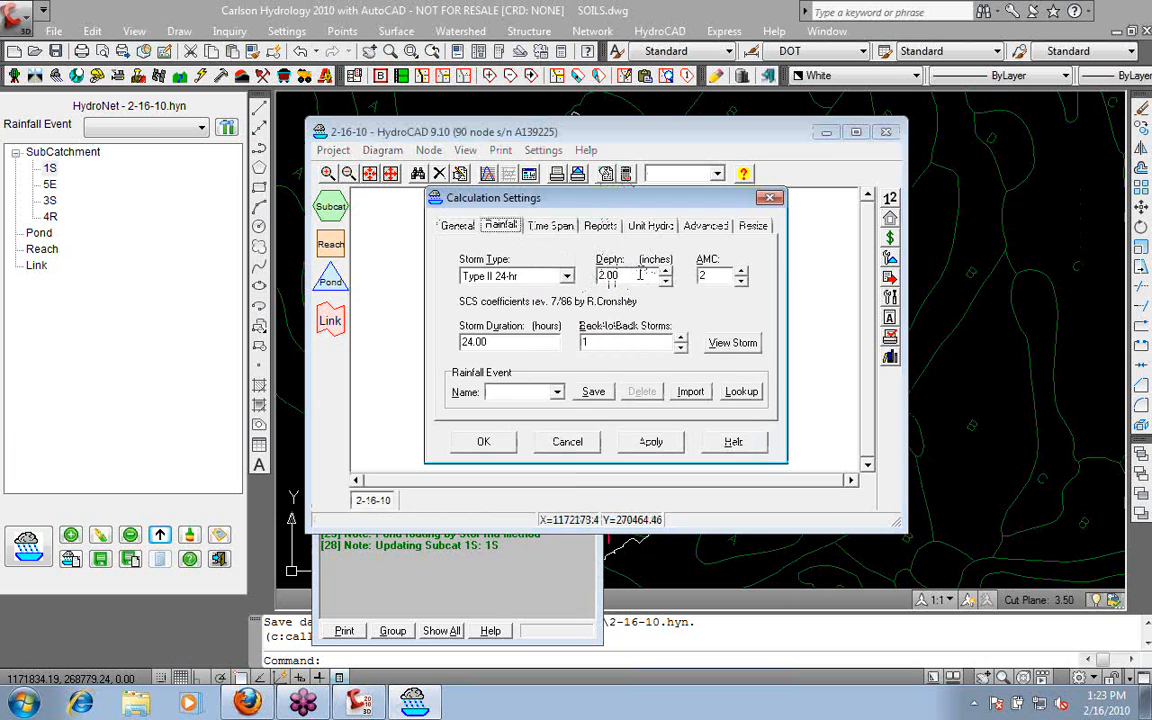
left_click(483, 442)
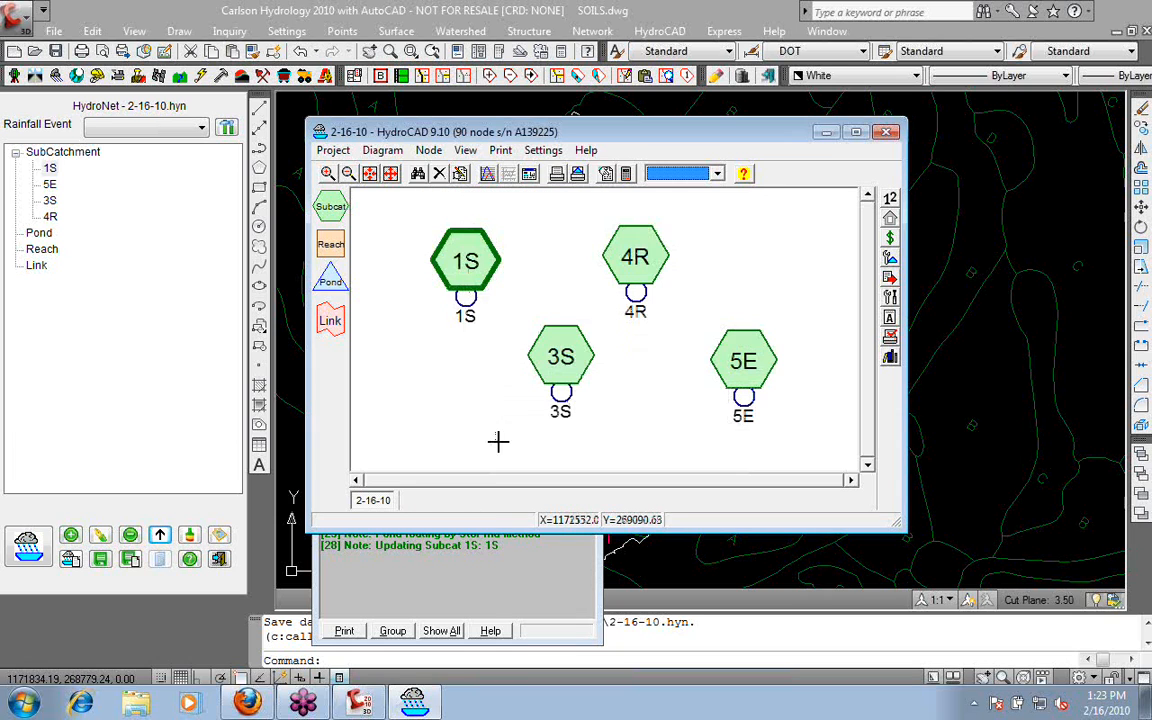
- Examine the runoff summary and enlarged hydrograph of subcatchment 1S, and minimize its report window
double_click(483, 258)
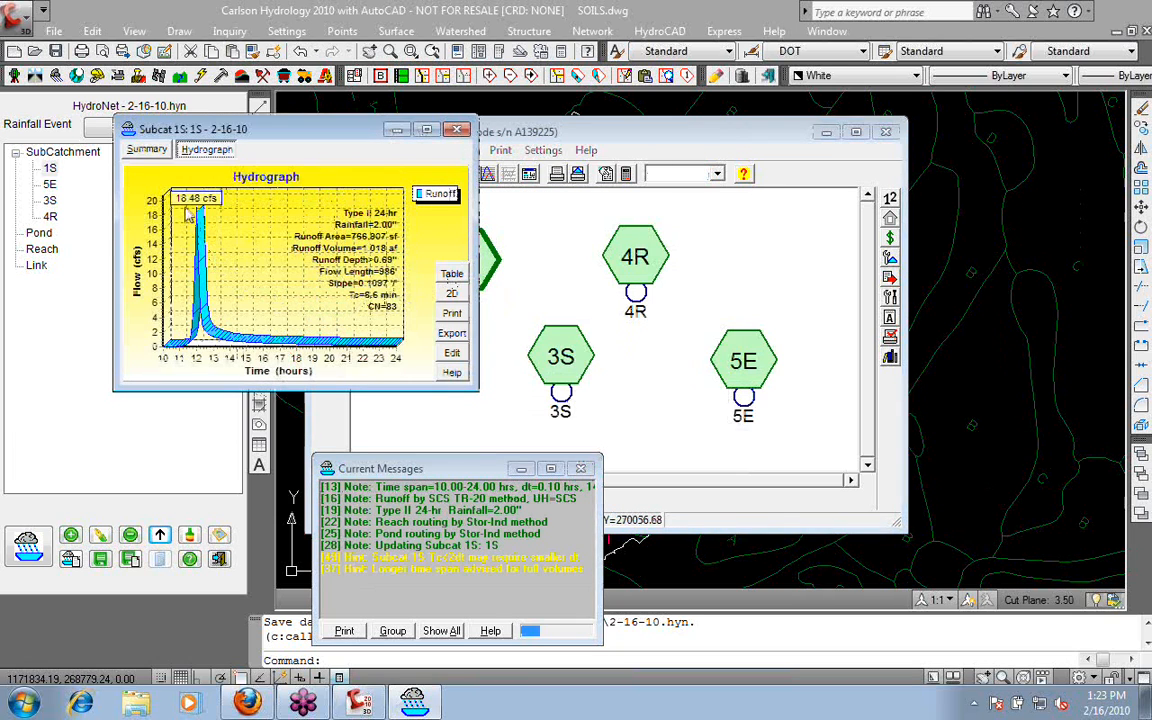
left_click(155, 152)
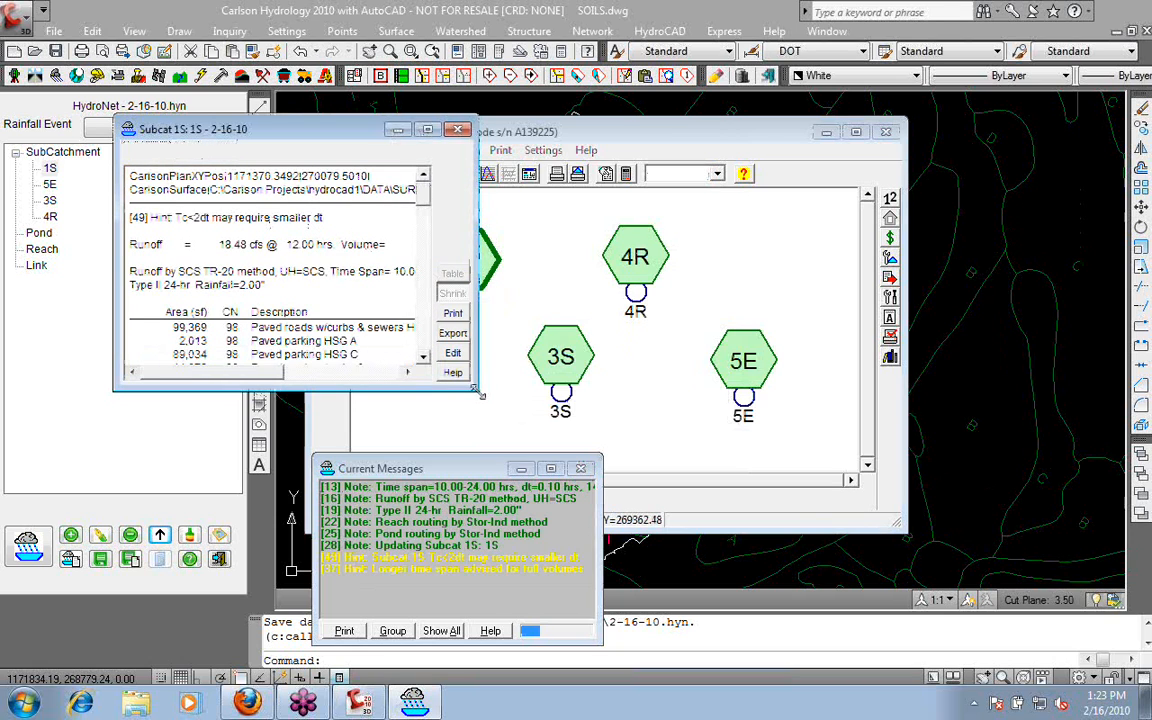
left_click_drag(481, 395, 706, 529)
left_click(205, 149)
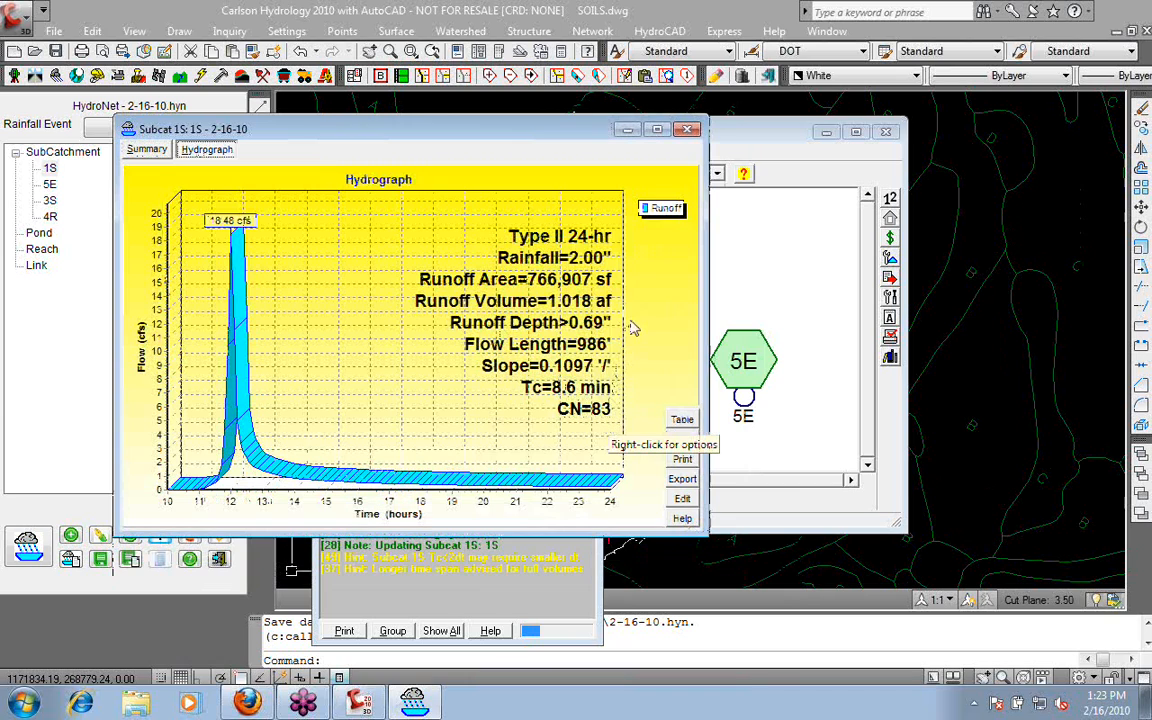
left_click(624, 130)
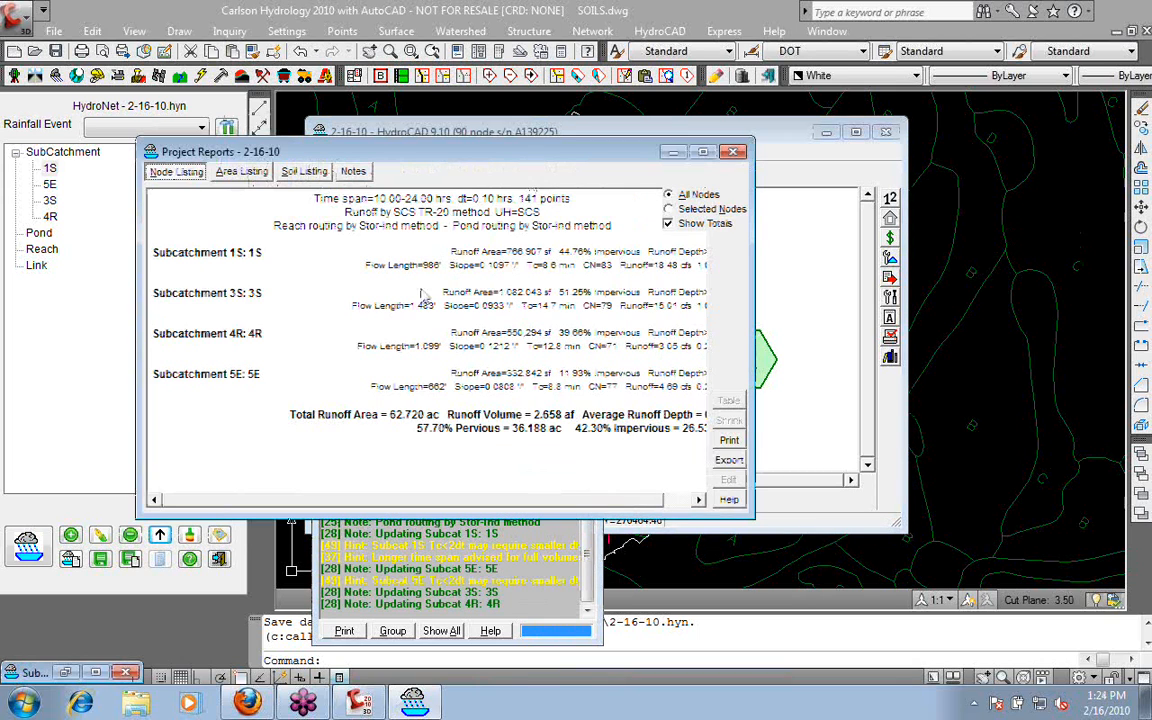
- Enlarge the project reports window, review the area and soil listings for all nodes, and close the reports
left_click_drag(752, 512, 940, 576)
left_click(245, 172)
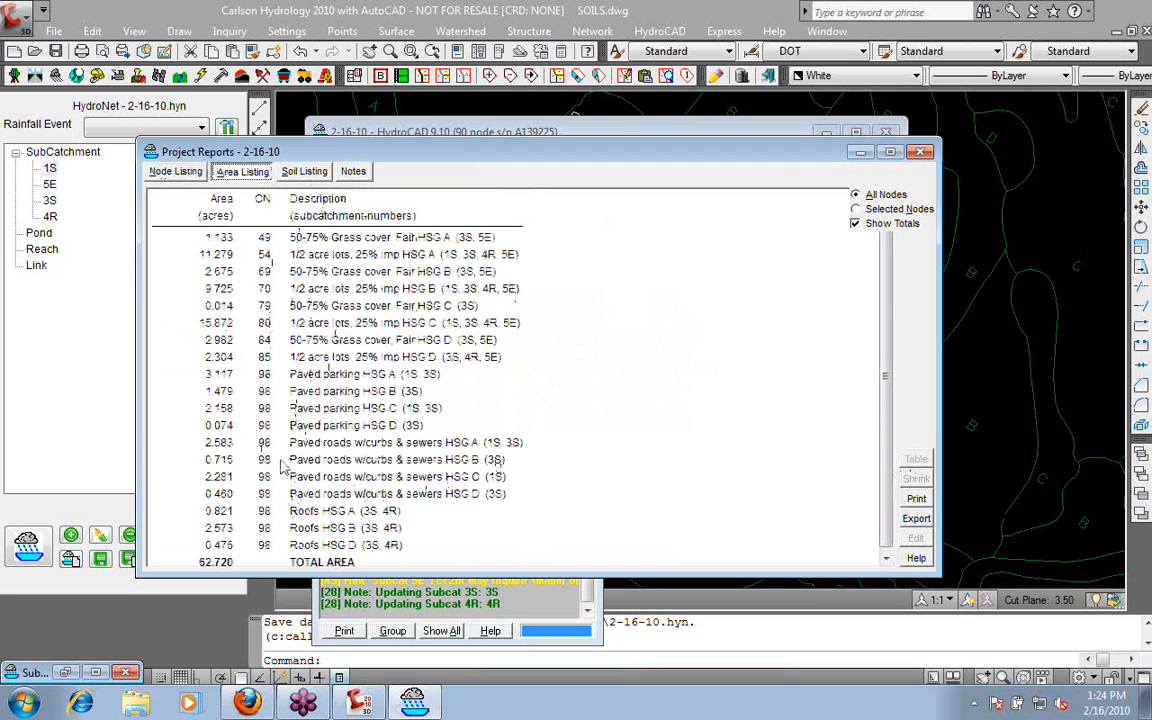
left_click(300, 172)
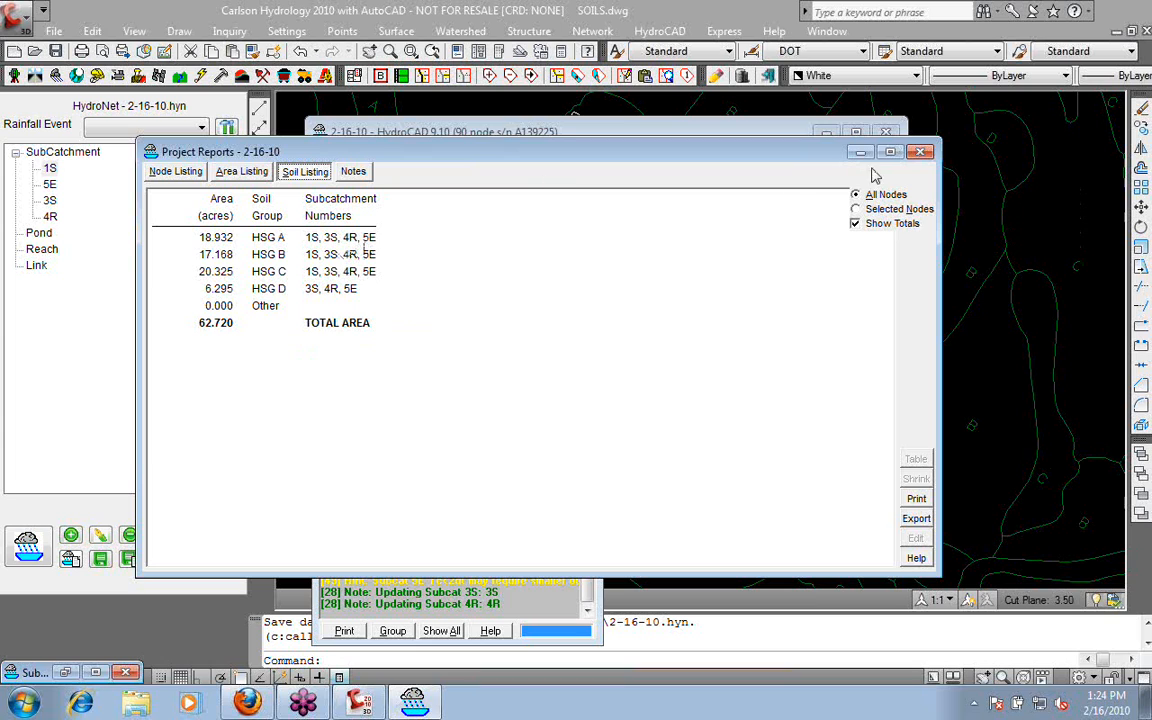
left_click(920, 153)
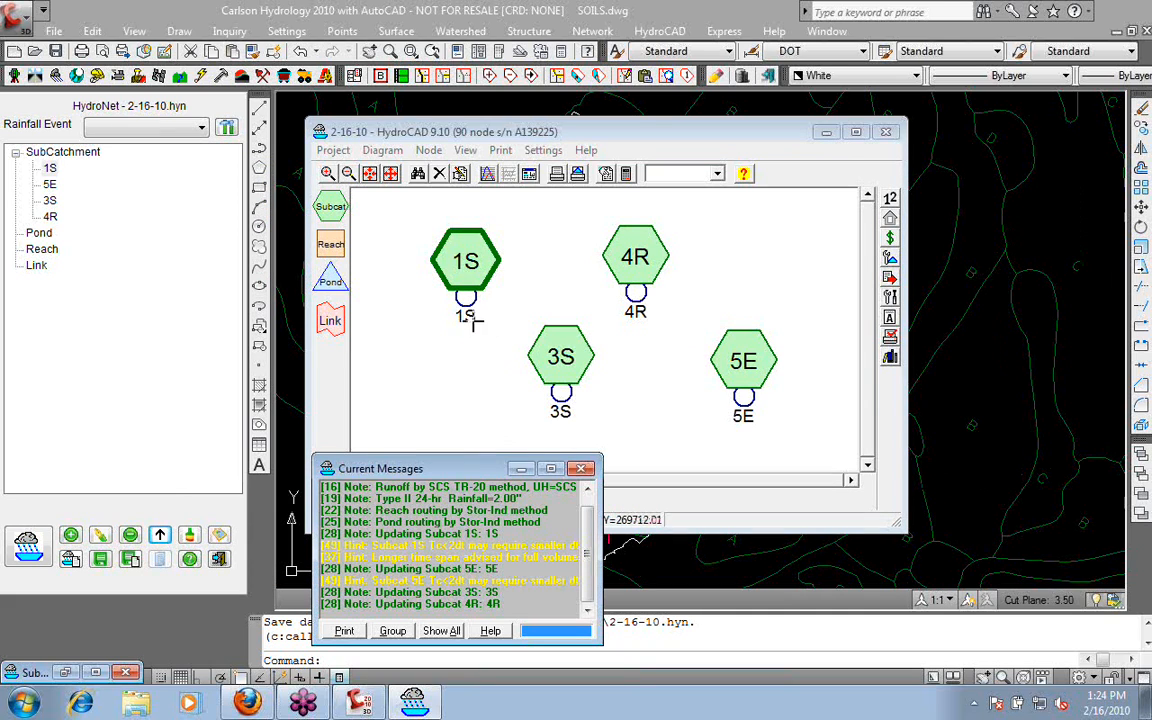
- Review the hydrograph of subcatchment 1S, return to Carlson Hydrology, and stretch two vertices of the paved parking polyline toward the western boundary of 1S
left_click(64, 673)
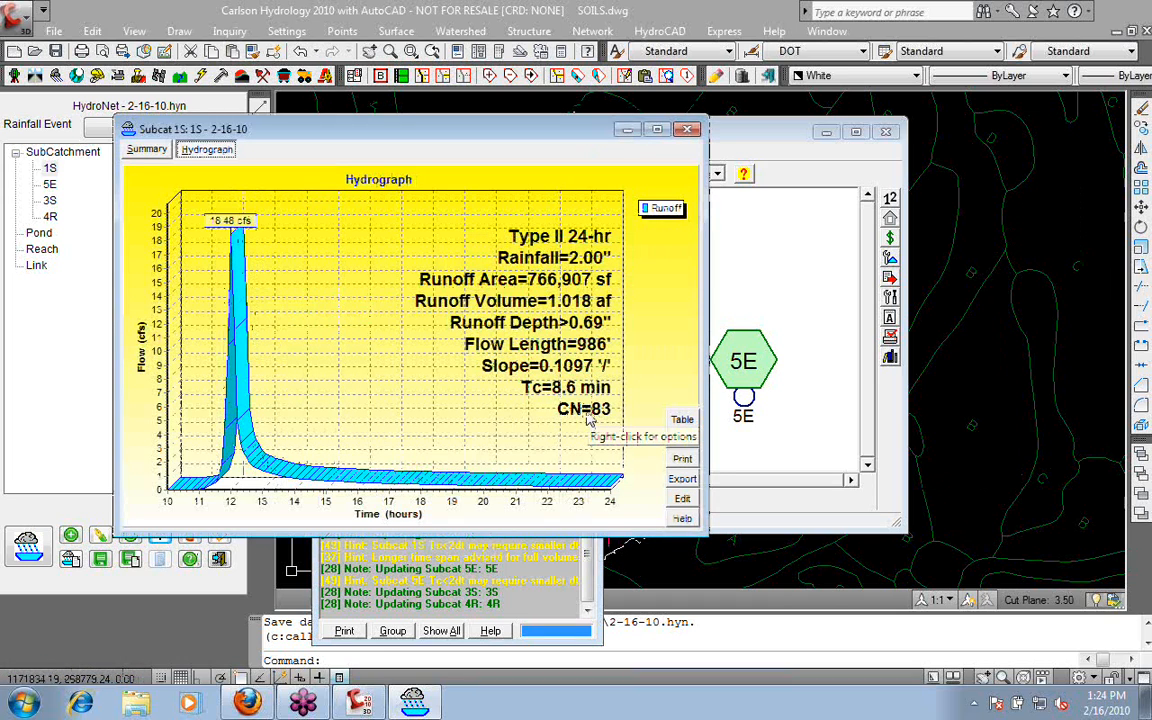
left_click(77, 327)
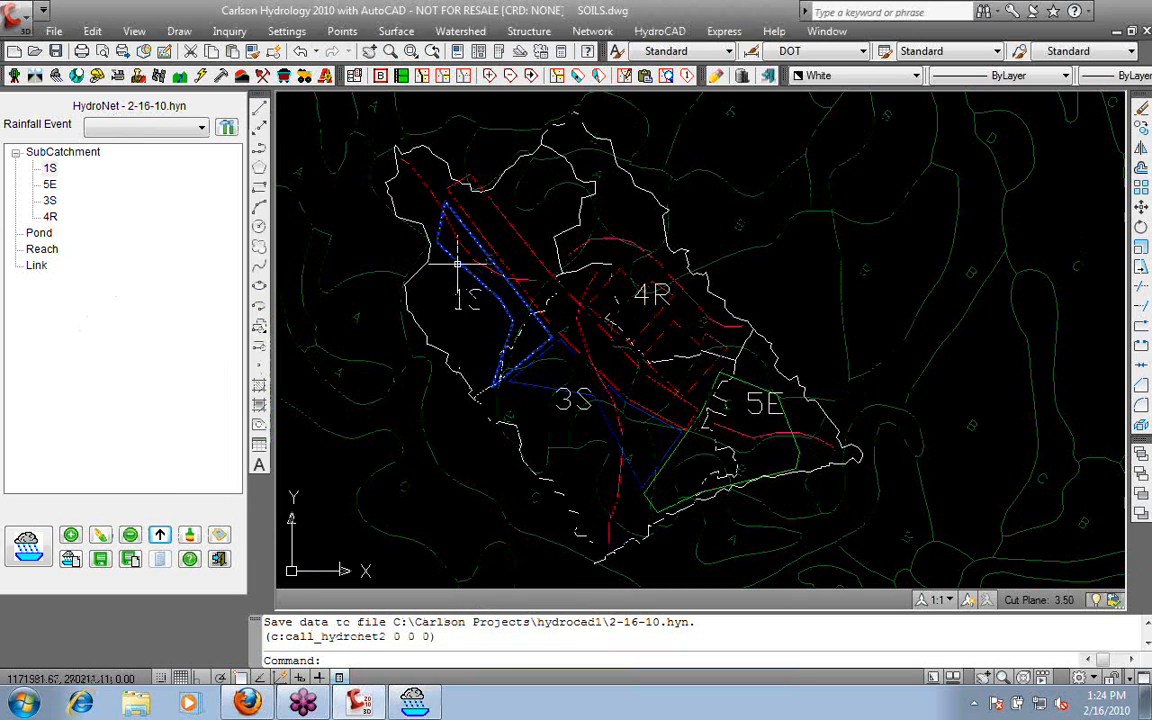
left_click(457, 263)
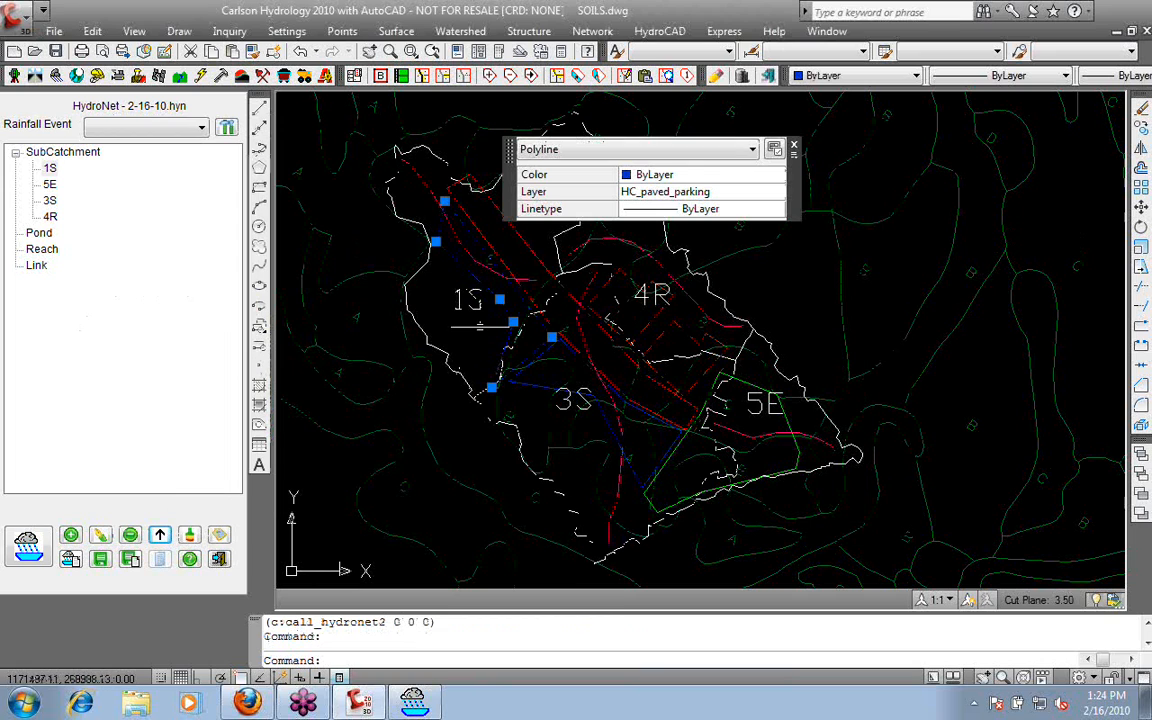
left_click(499, 299)
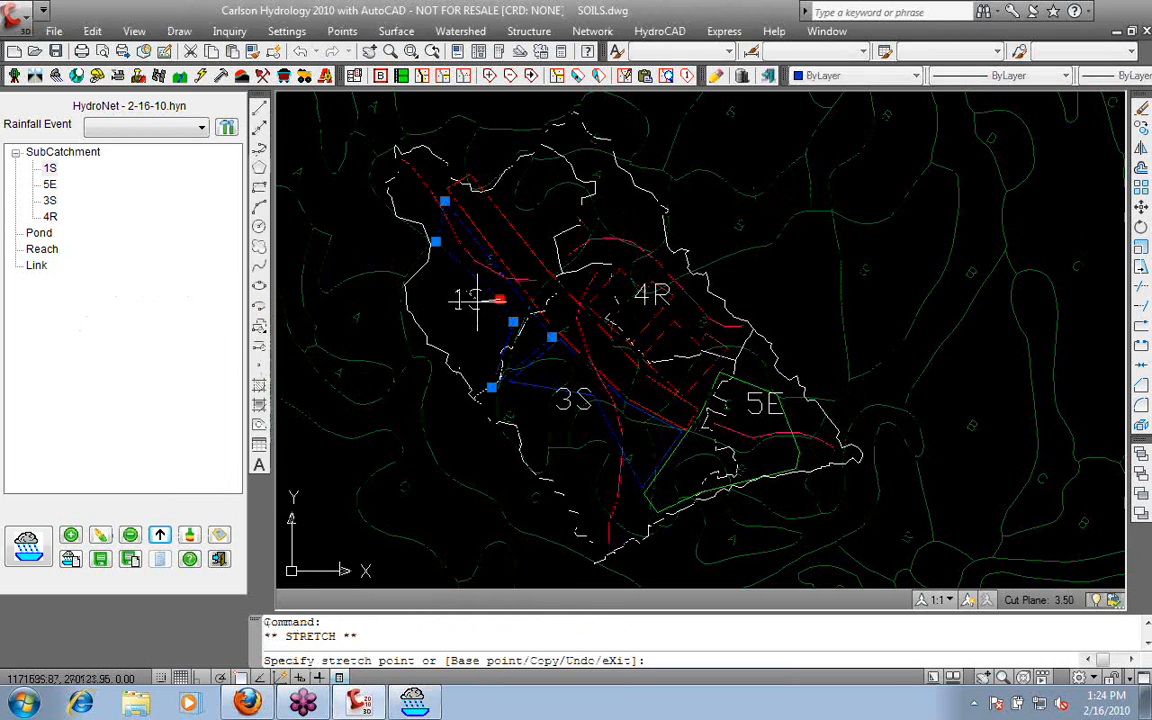
left_click(422, 297)
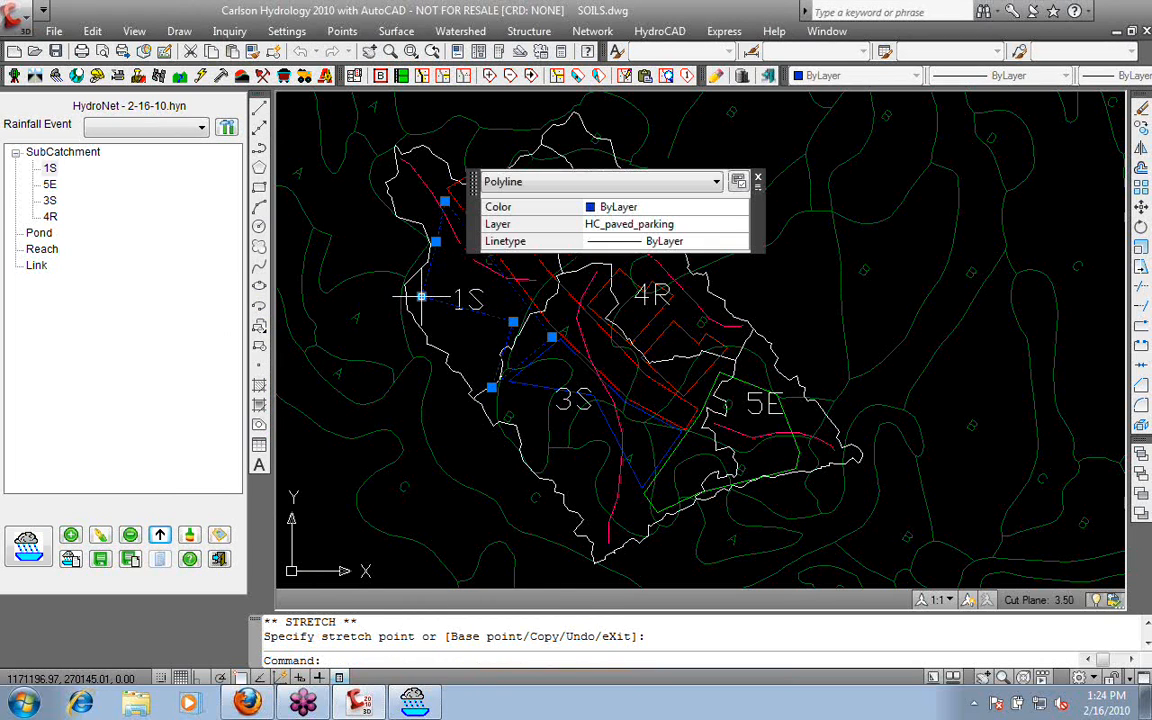
left_click(513, 322)
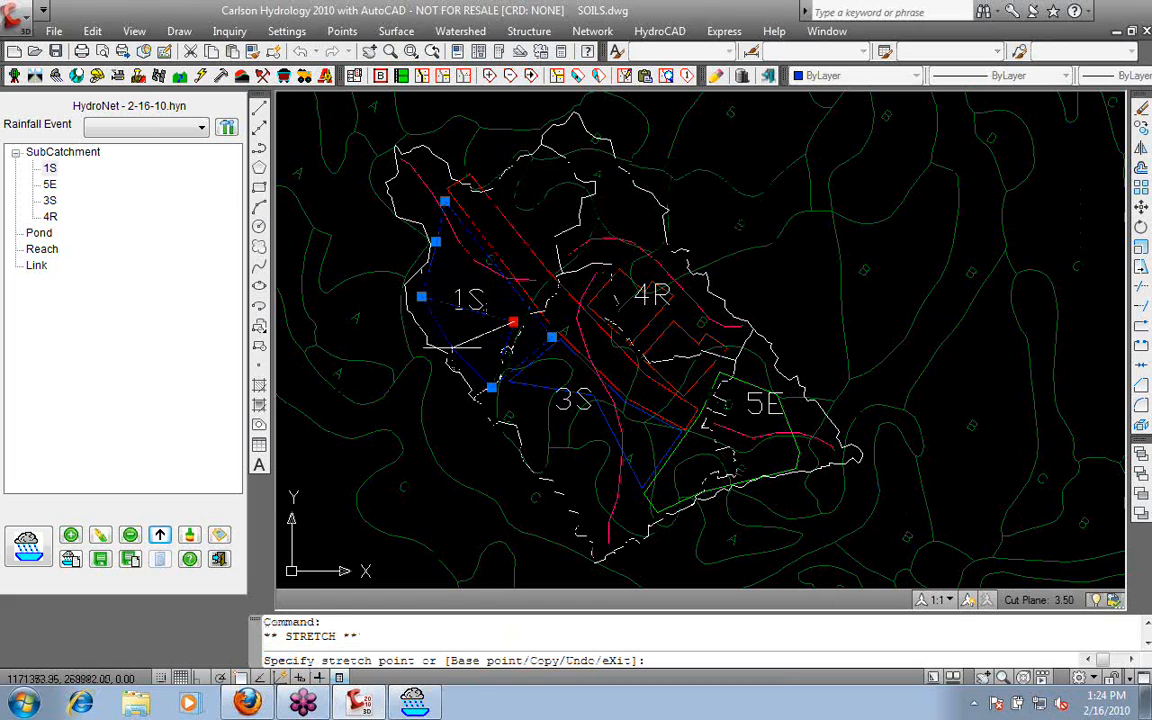
left_click(452, 348)
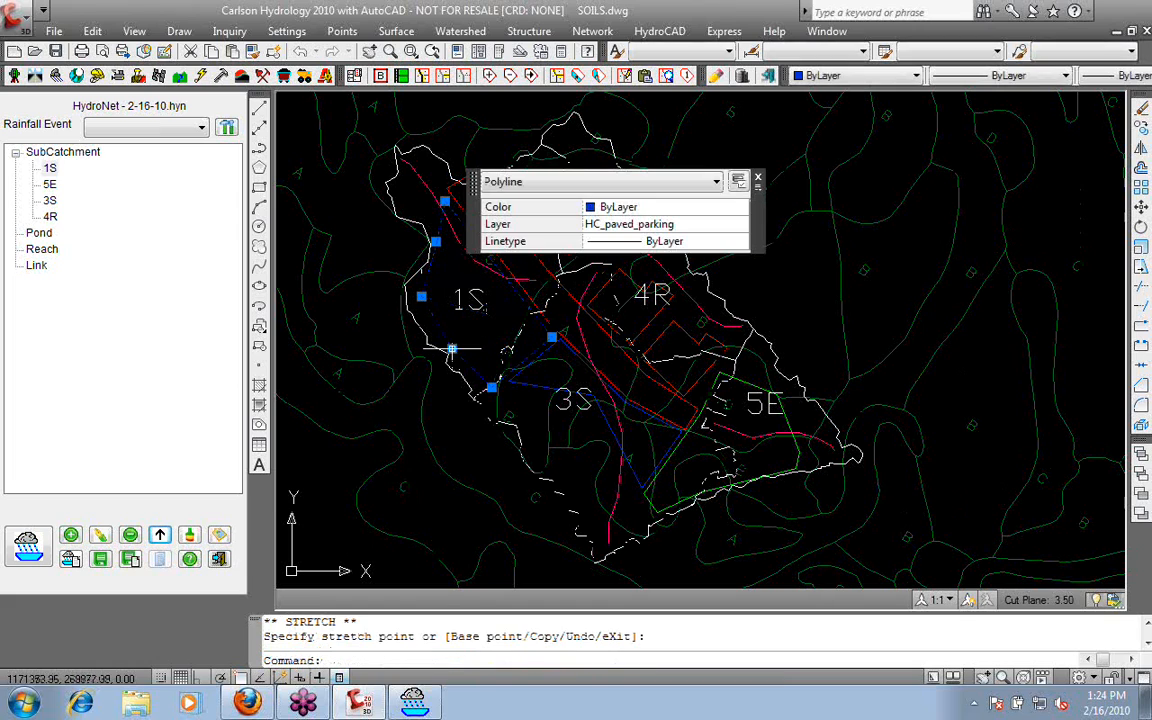
left_click(757, 180)
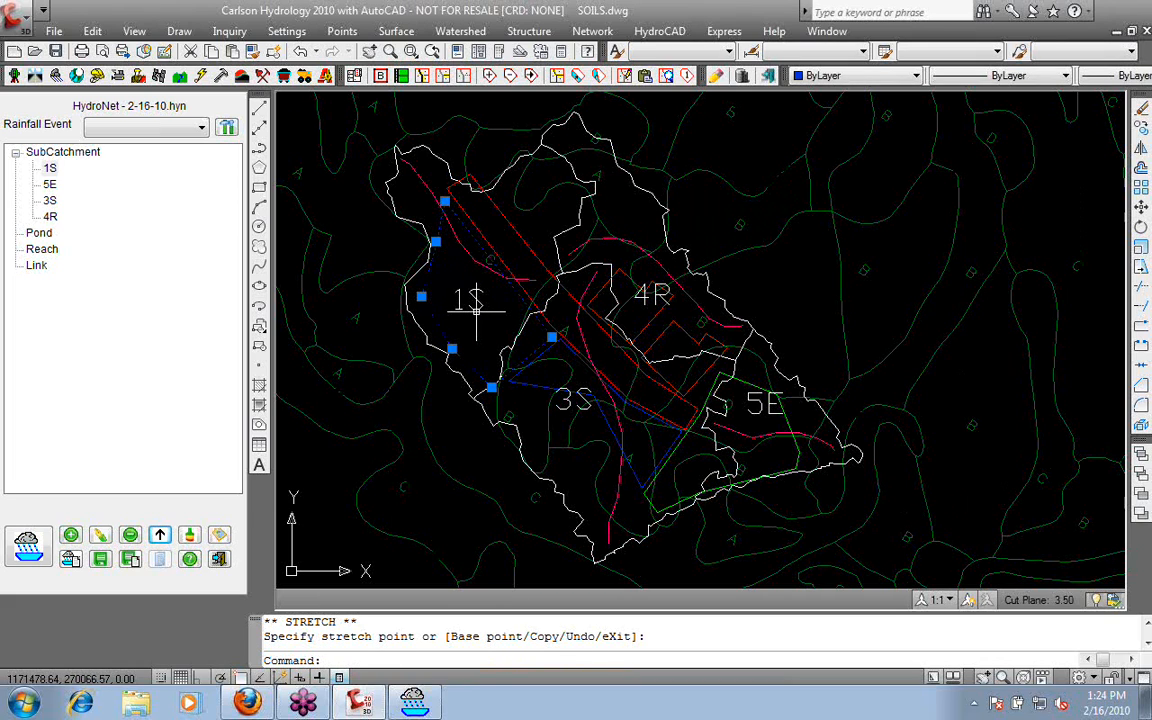
- Recalculate the subcatchment data from the drawing, merge it into the four existing HydroCAD nodes, and minimize the updated 1S report
left_click(160, 536)
left_click(507, 399)
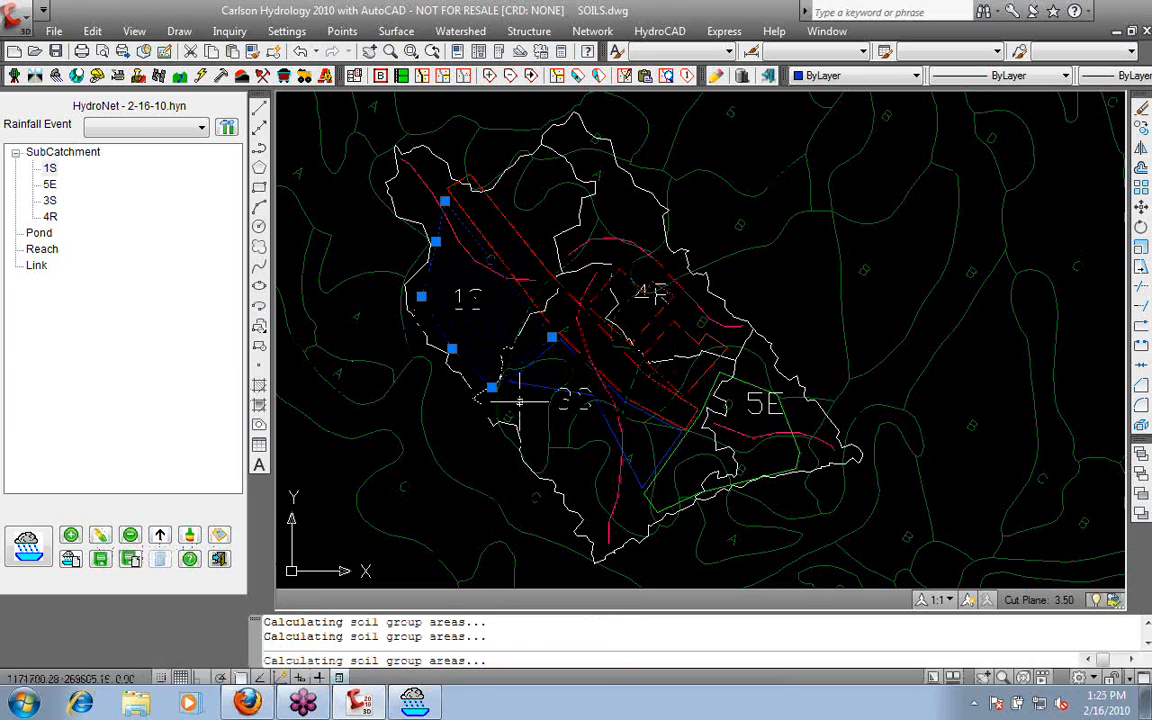
left_click(594, 383)
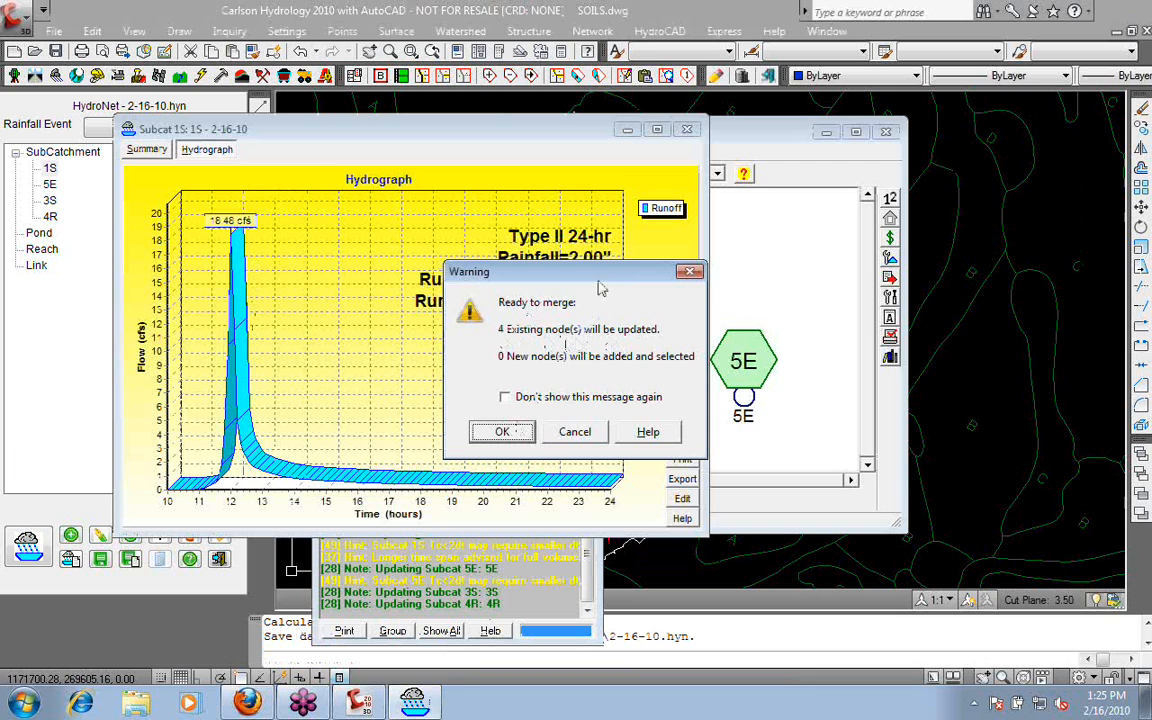
left_click_drag(603, 278, 920, 344)
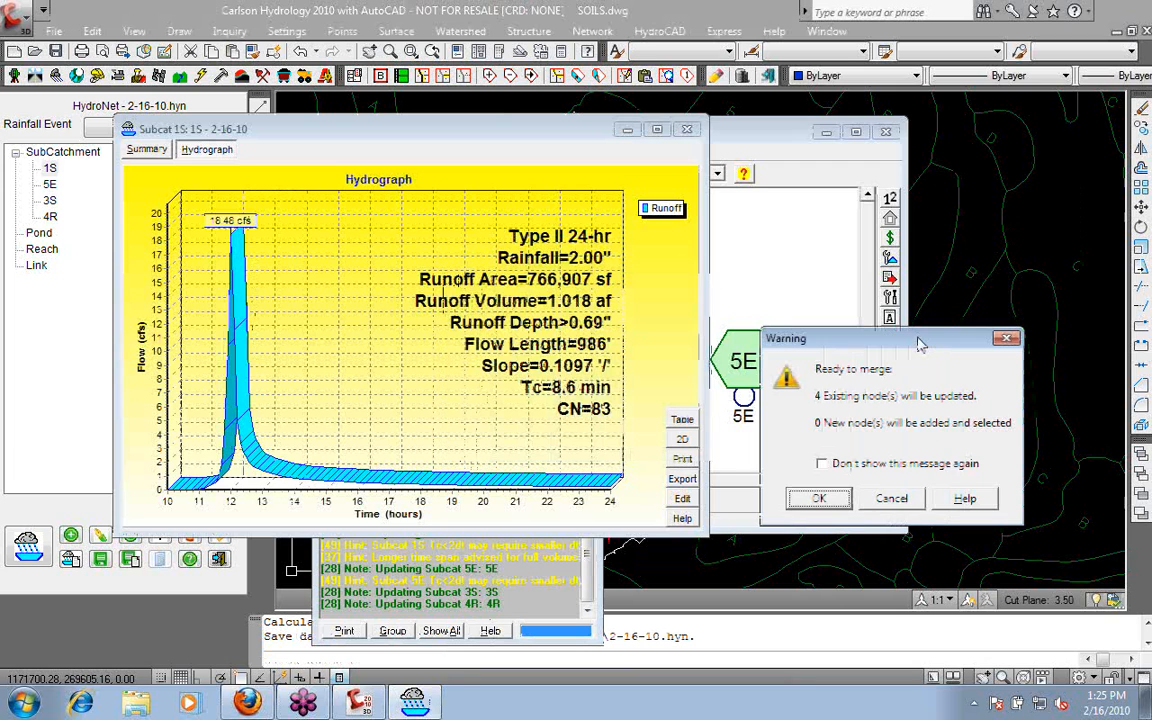
left_click(808, 499)
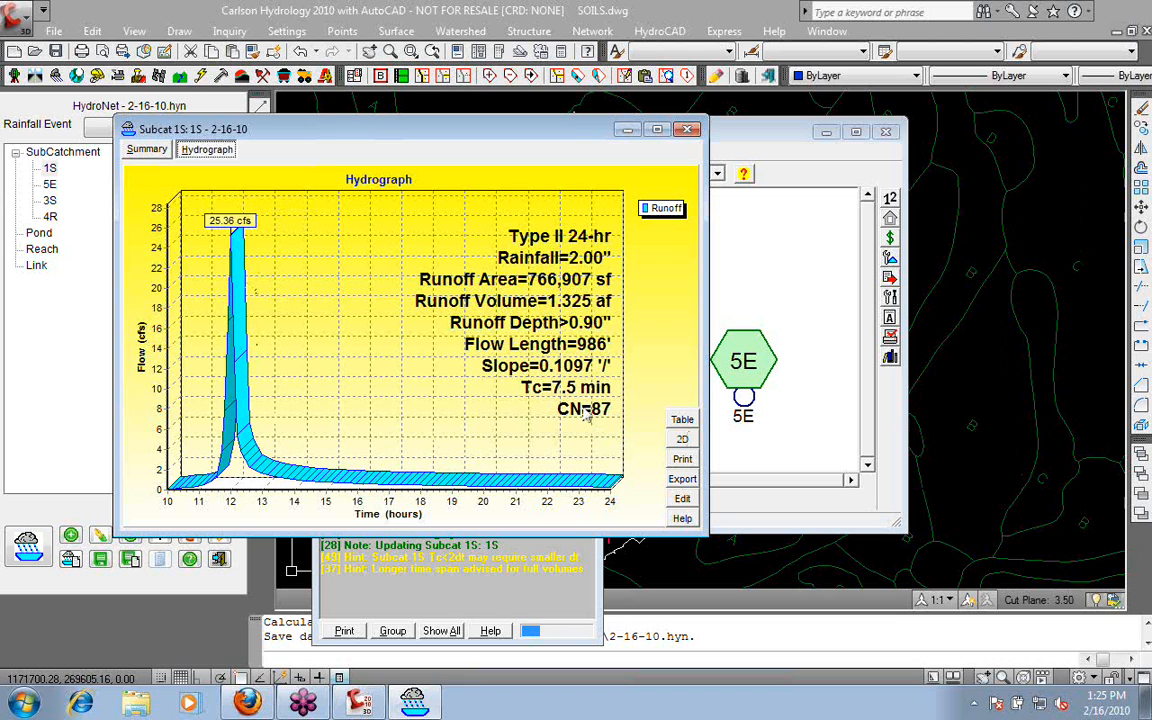
left_click(627, 130)
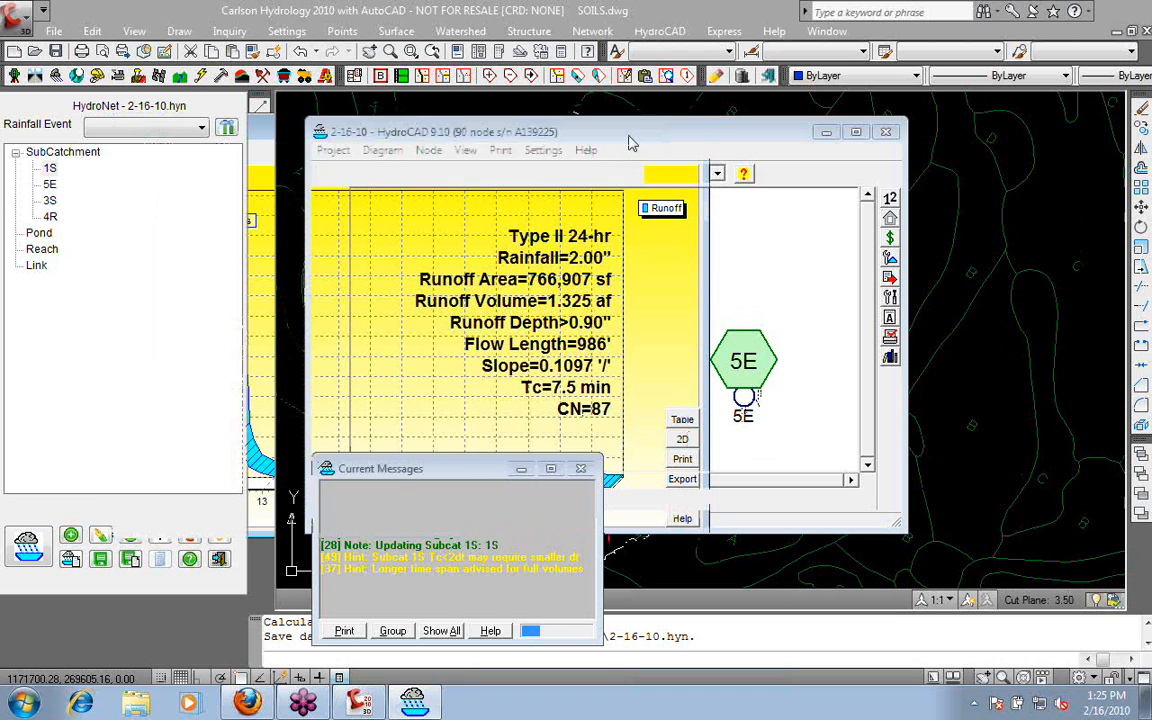
- Inspect which items the HydroCAD project merge settings update, and close the settings without changes
left_click(548, 152)
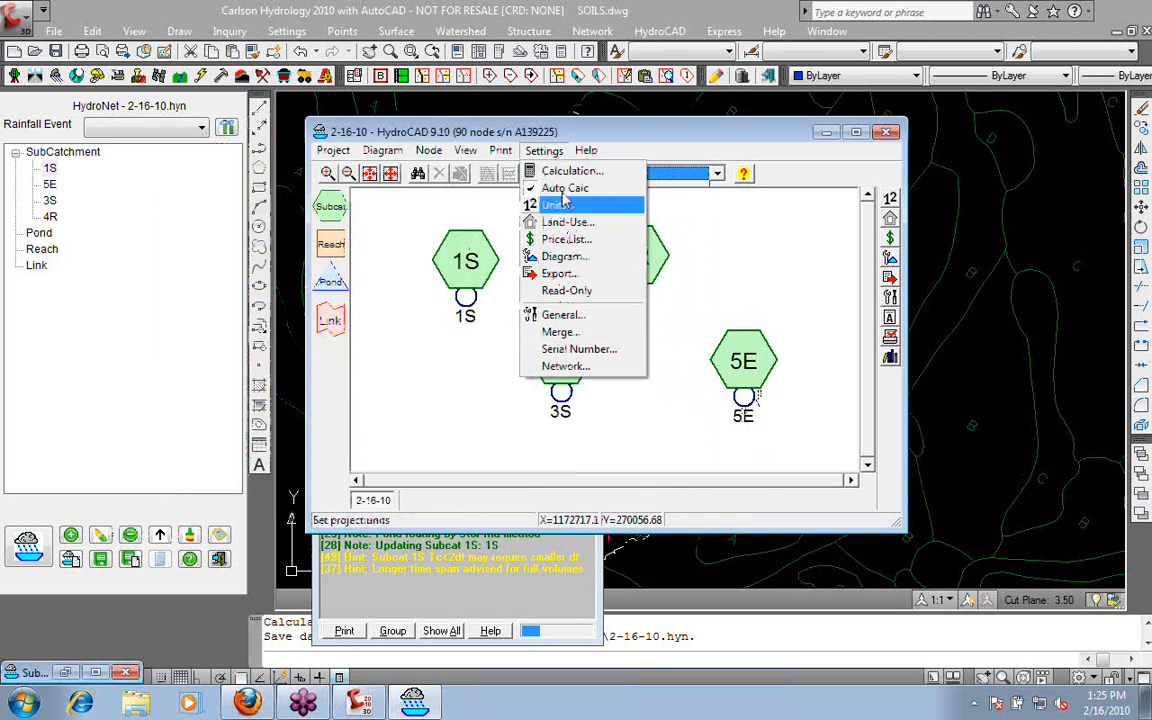
left_click(560, 331)
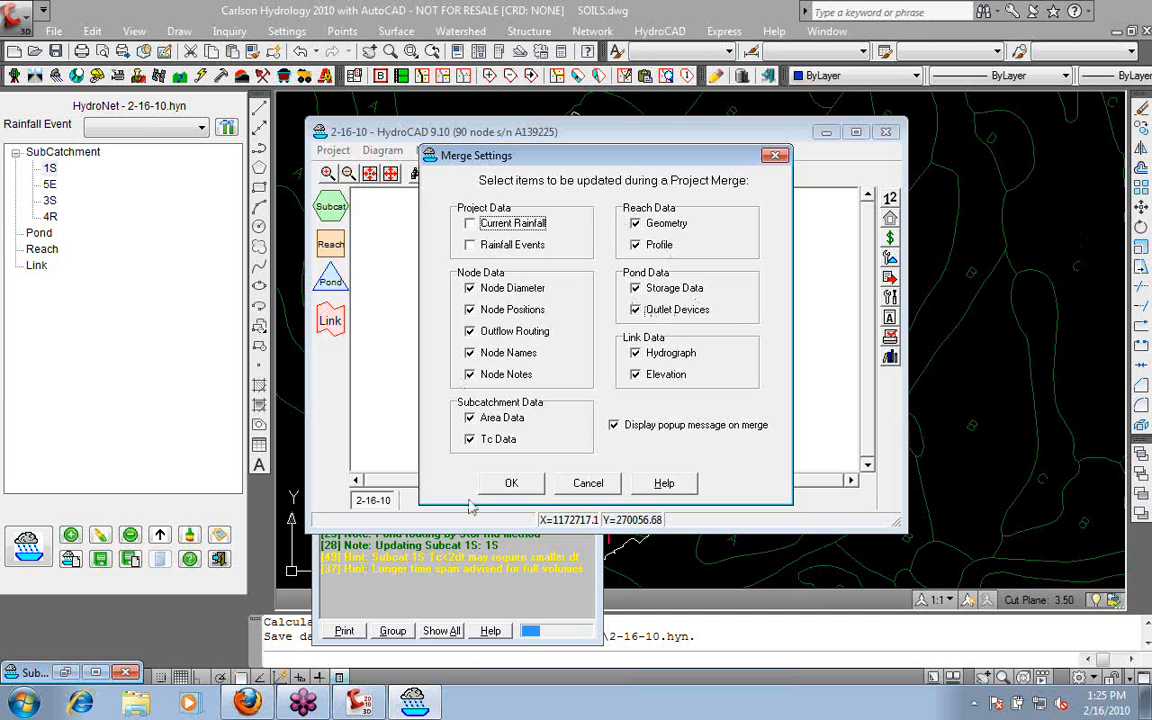
left_click(576, 486)
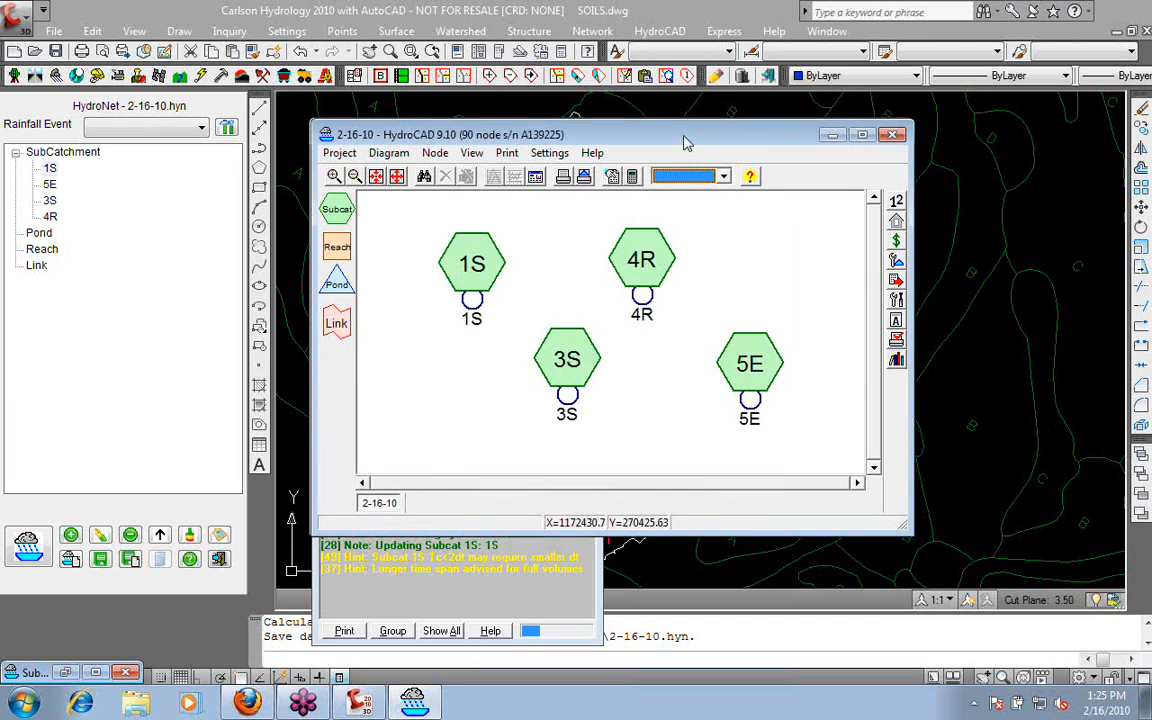
left_click_drag(682, 133, 832, 116)
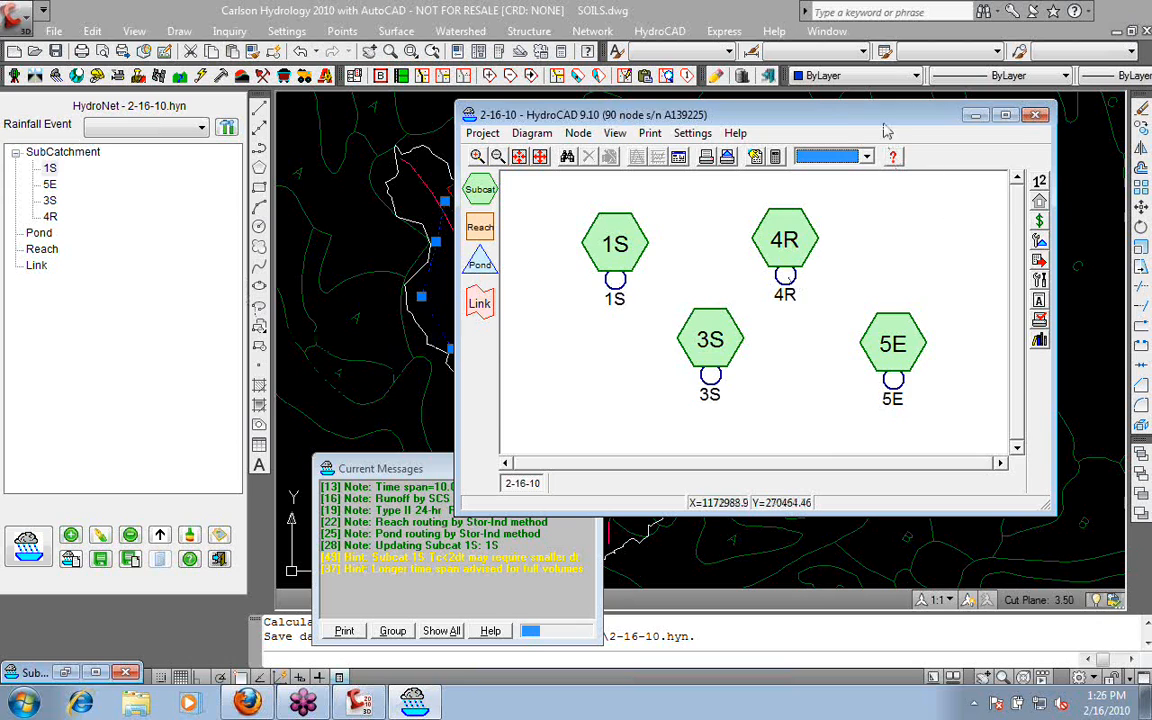
left_click_drag(843, 112, 650, 123)
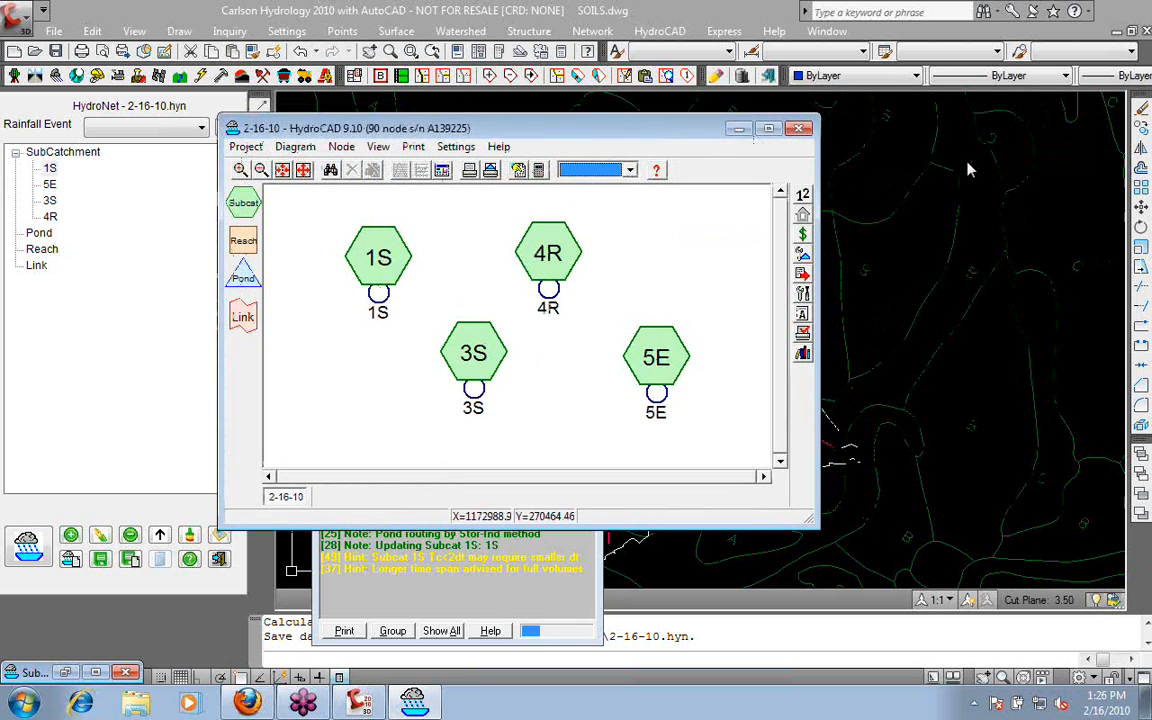
left_click(1138, 43)
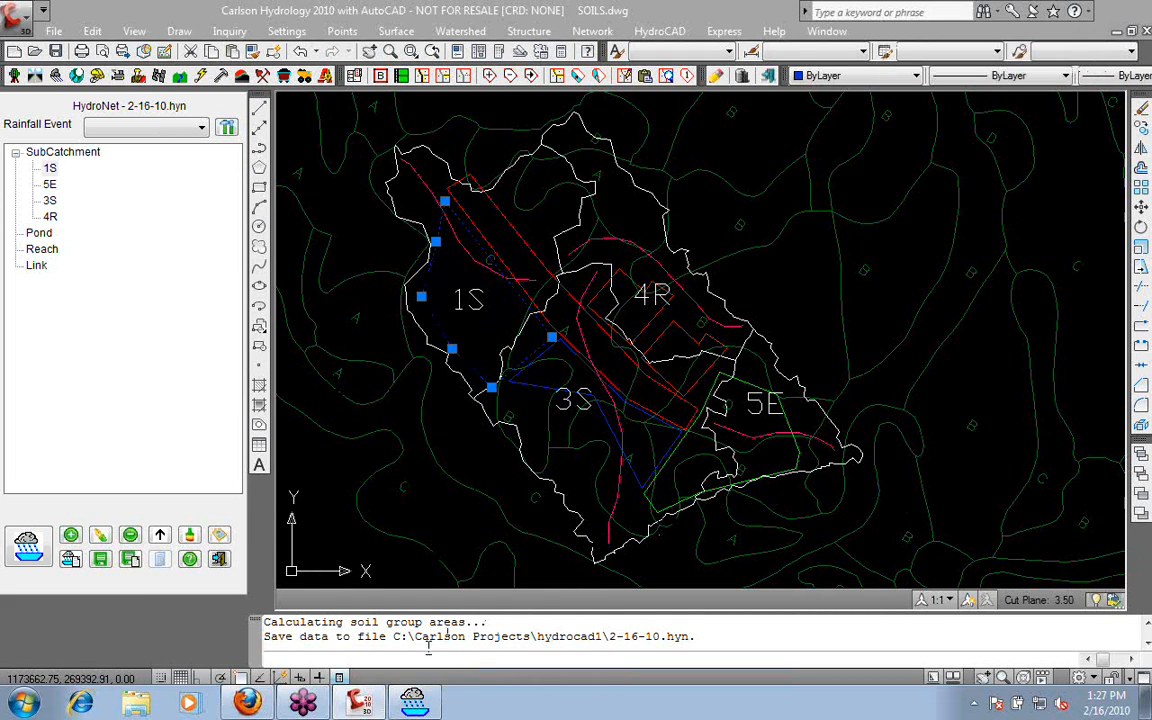
left_click(413, 704)
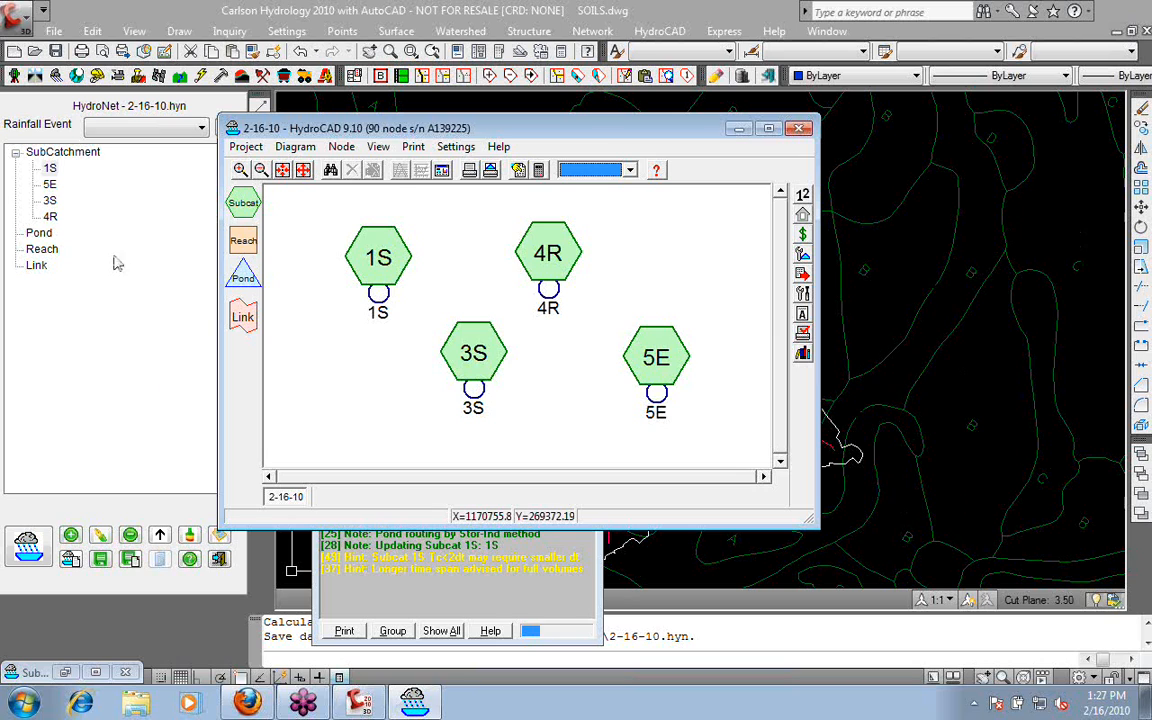
- Open subcatchment 1S from the HydroNet tree and set its time of concentration method to TR-55
double_click(50, 170)
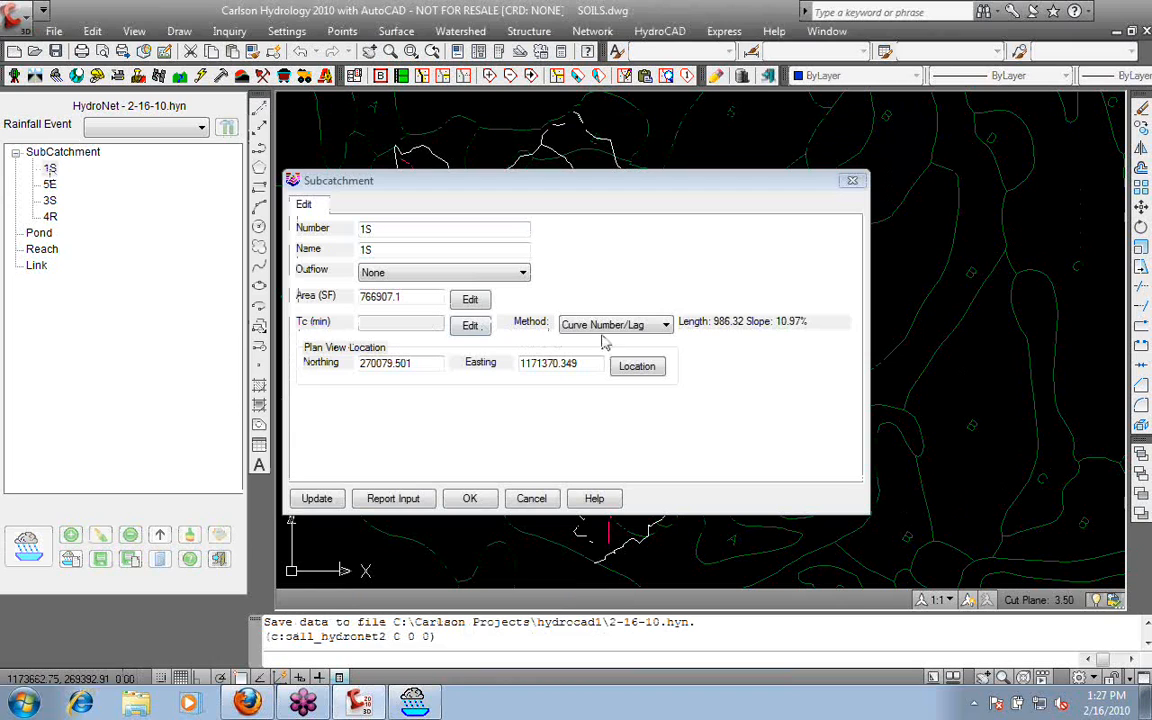
left_click(666, 325)
left_click(645, 341)
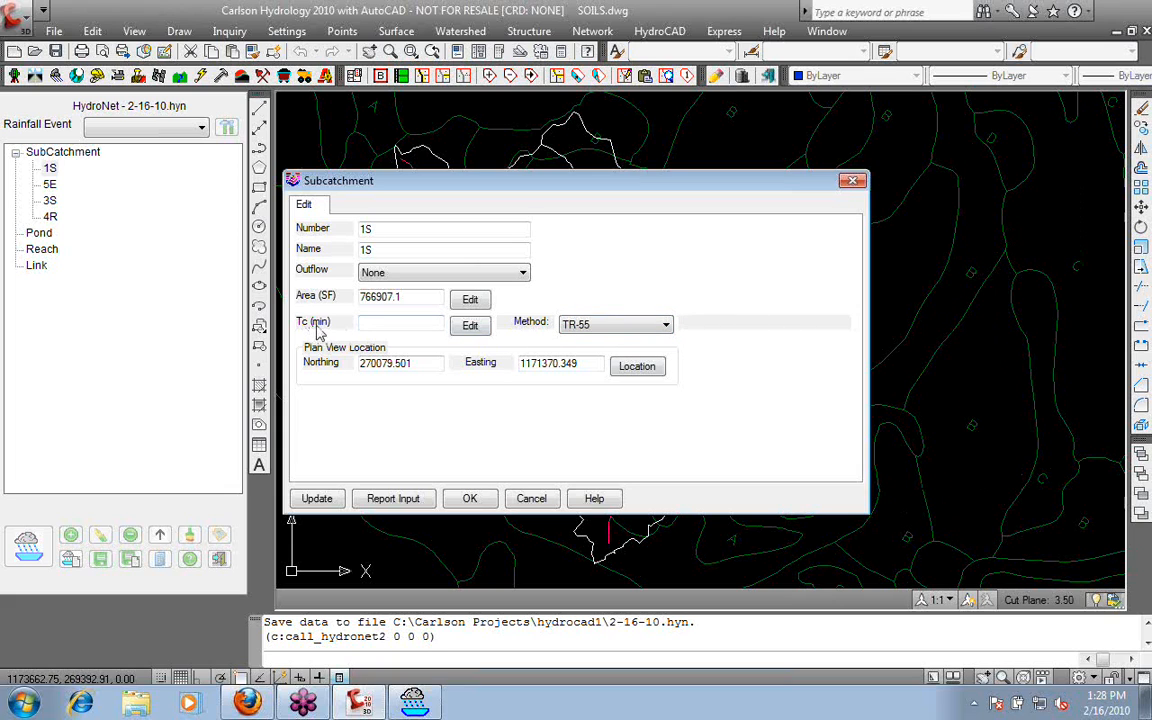
- Examine the TR-55 flow types and the sheet flow parameters for subcatchment 1S, and cancel without adding a segment
left_click(469, 327)
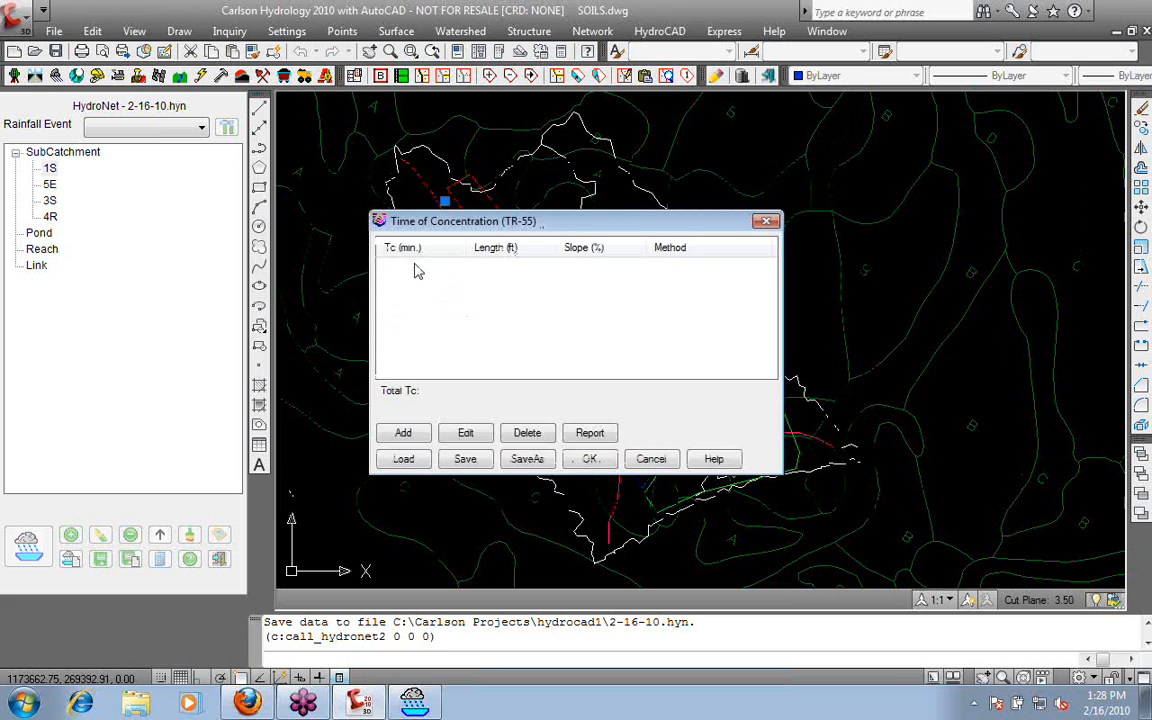
left_click(403, 432)
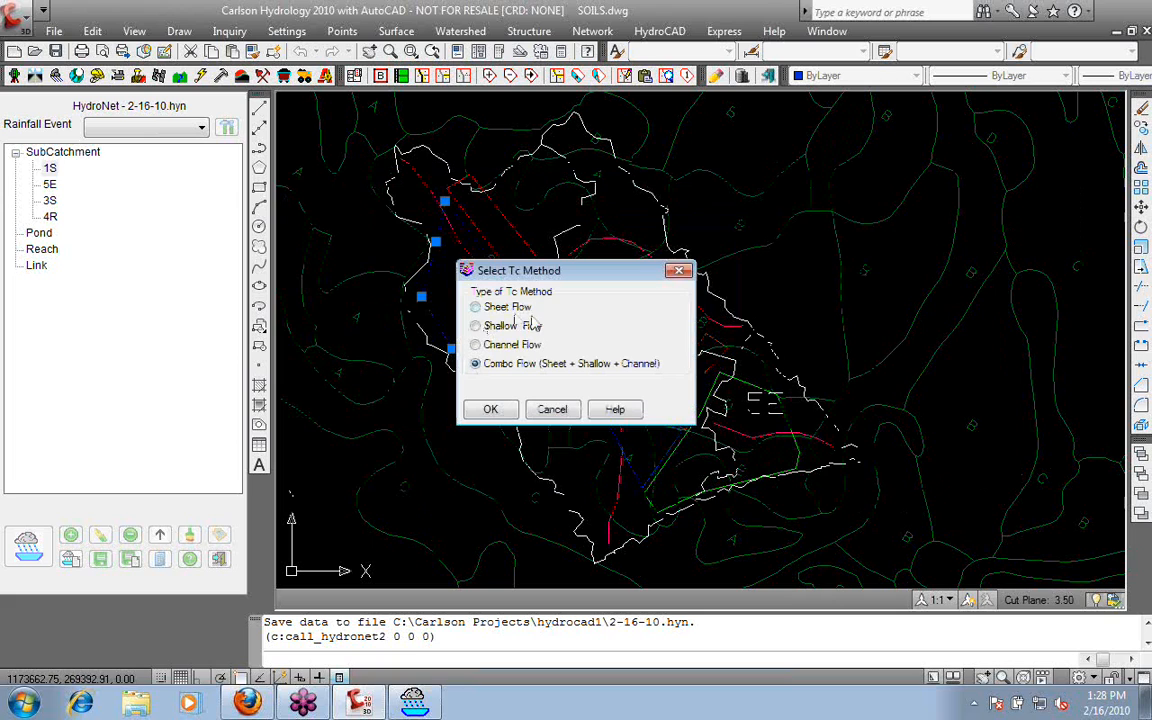
left_click(507, 309)
left_click(509, 327)
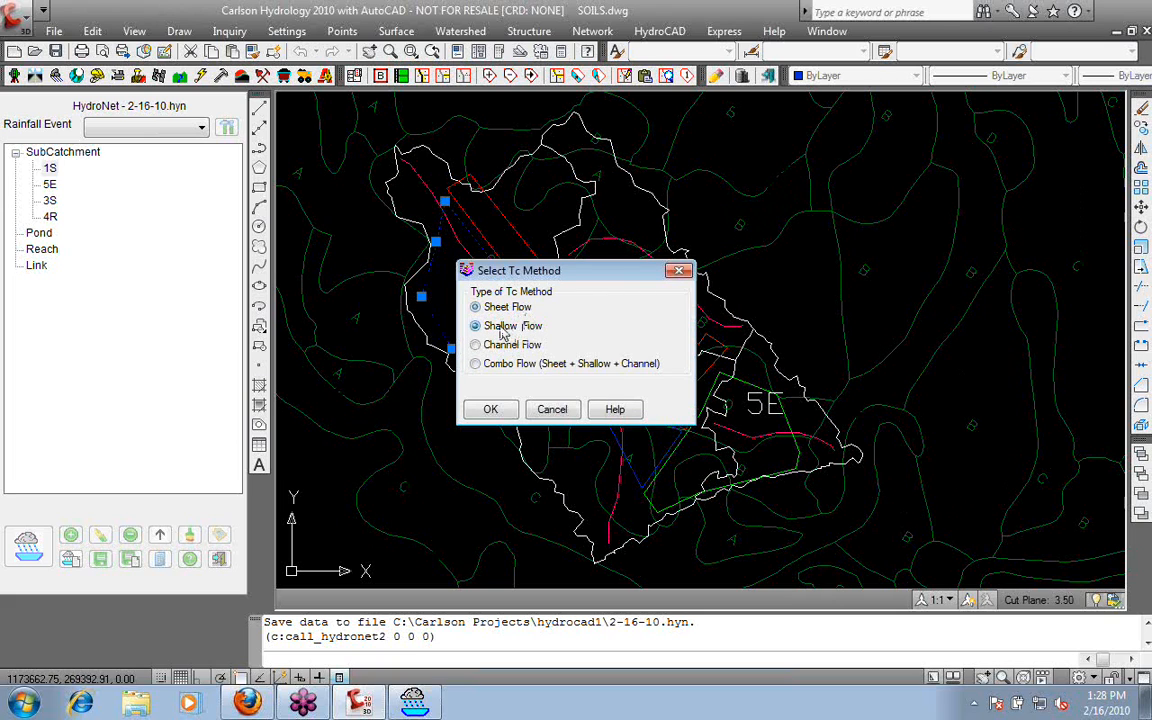
left_click(505, 344)
left_click(492, 364)
left_click(495, 307)
left_click(490, 409)
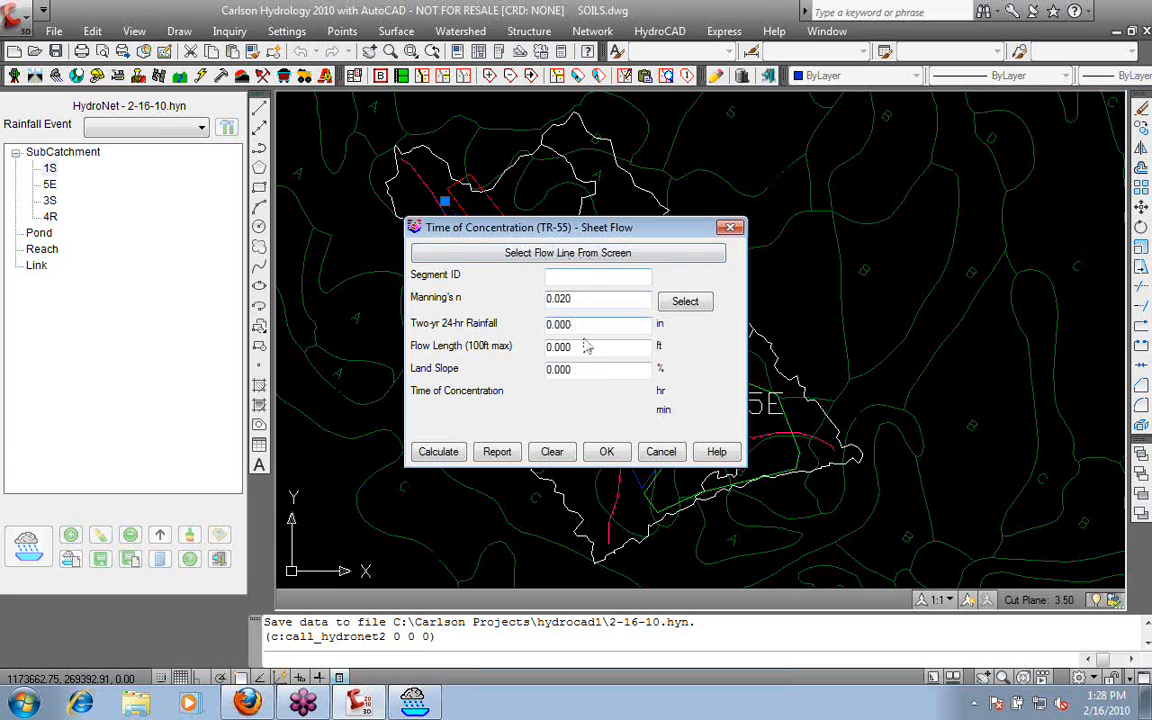
left_click(658, 452)
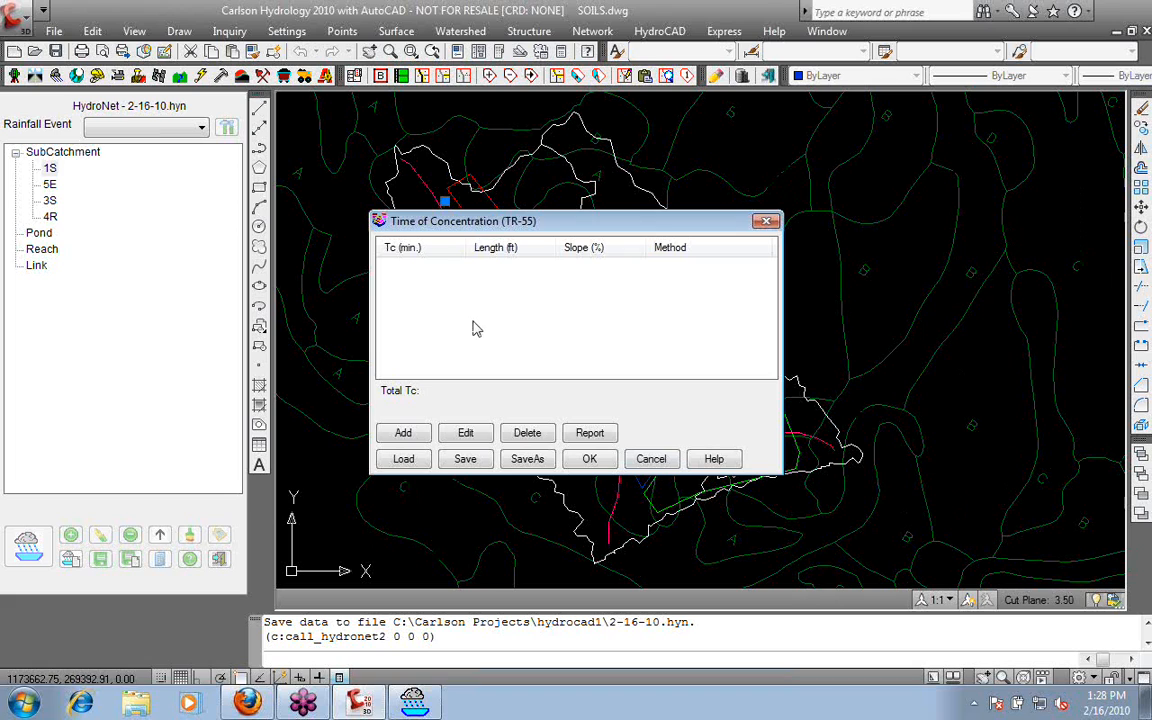
left_click(650, 458)
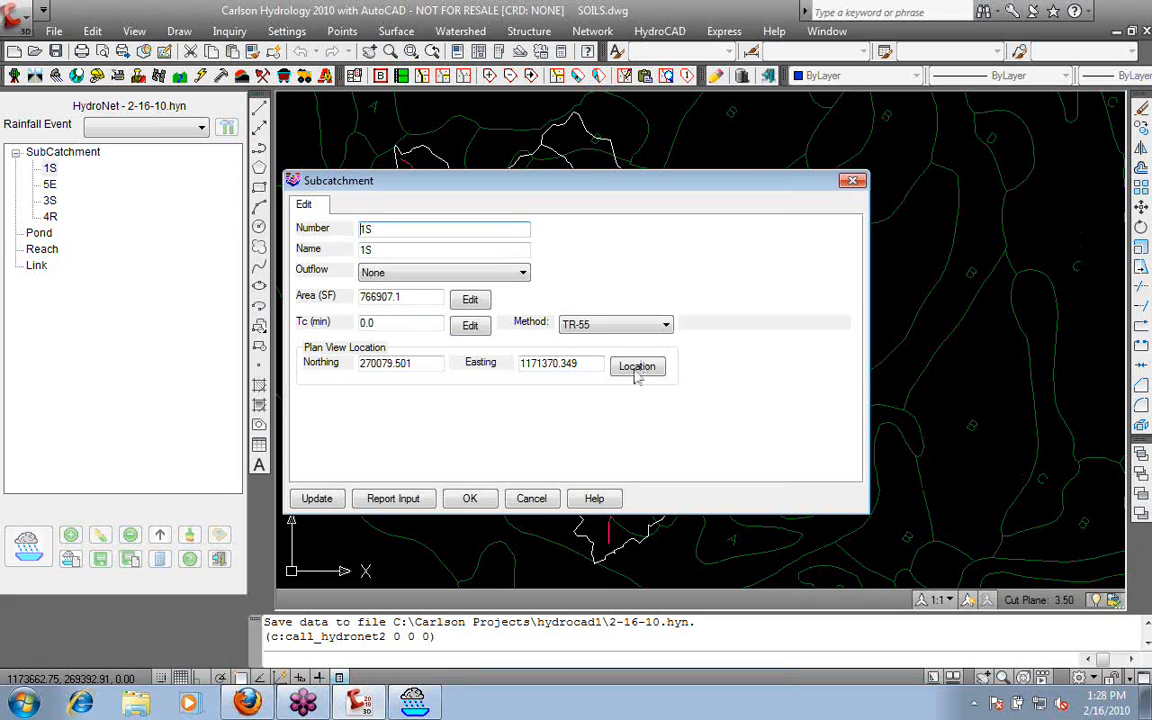
- Set the time of concentration method of subcatchment 1S back to Curve Number/Lag and accept the subcatchment data
left_click(667, 326)
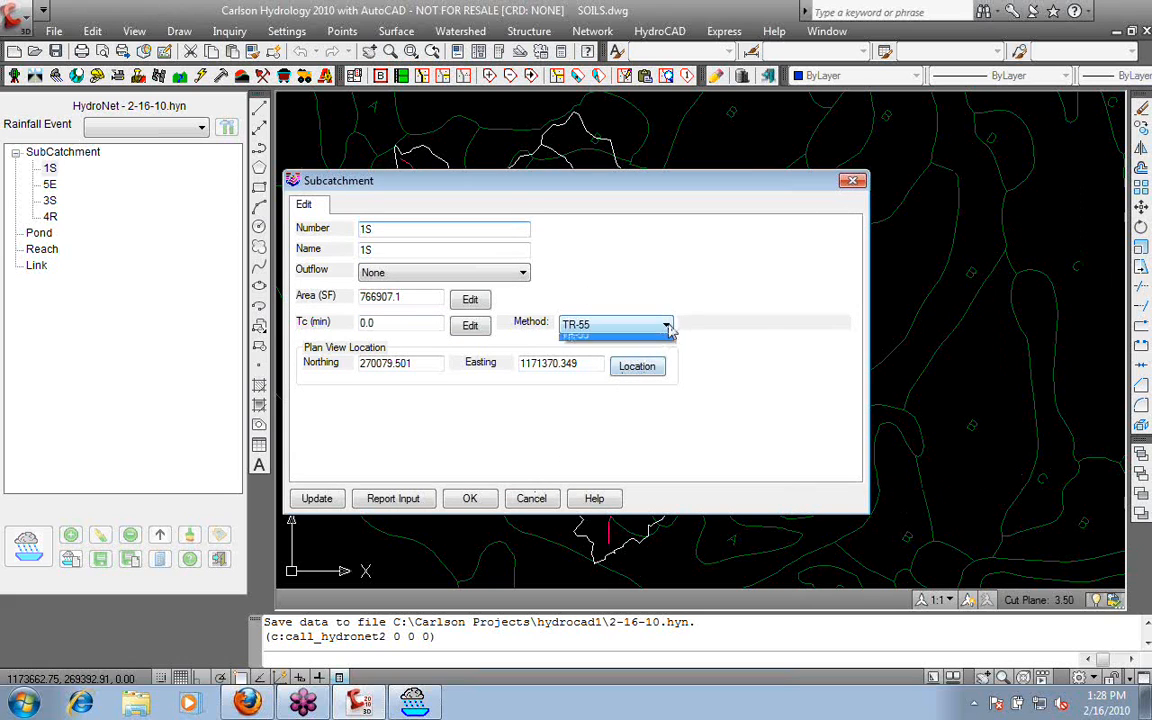
left_click(610, 346)
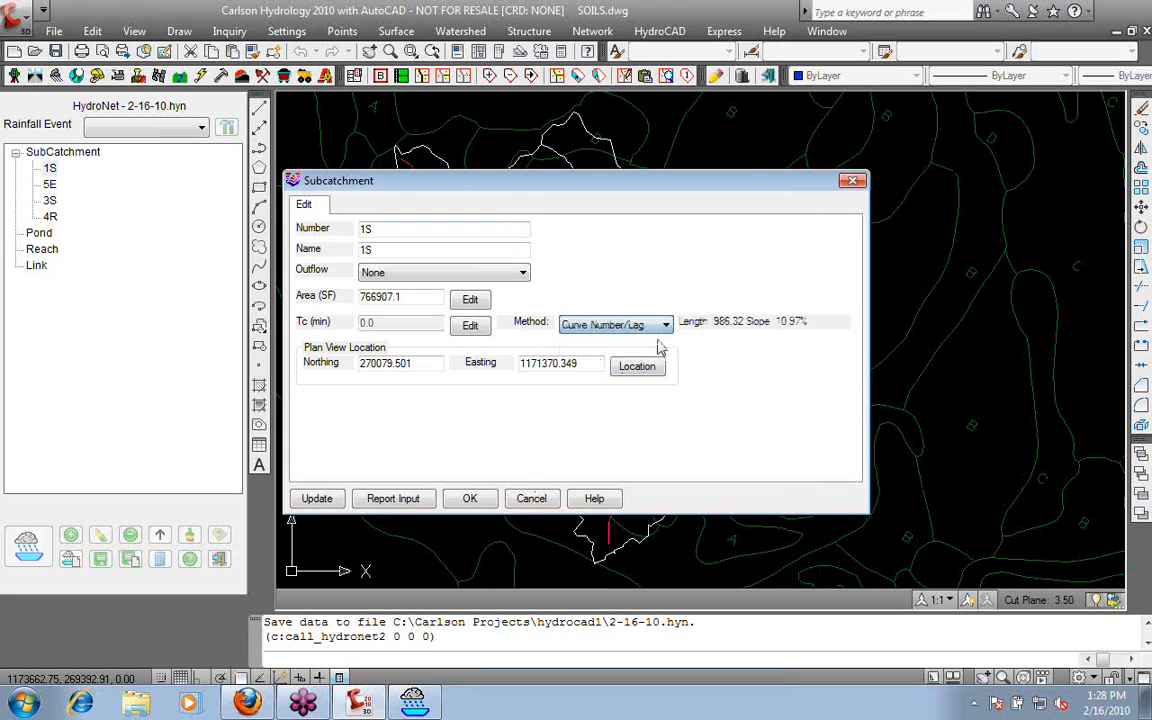
left_click(469, 499)
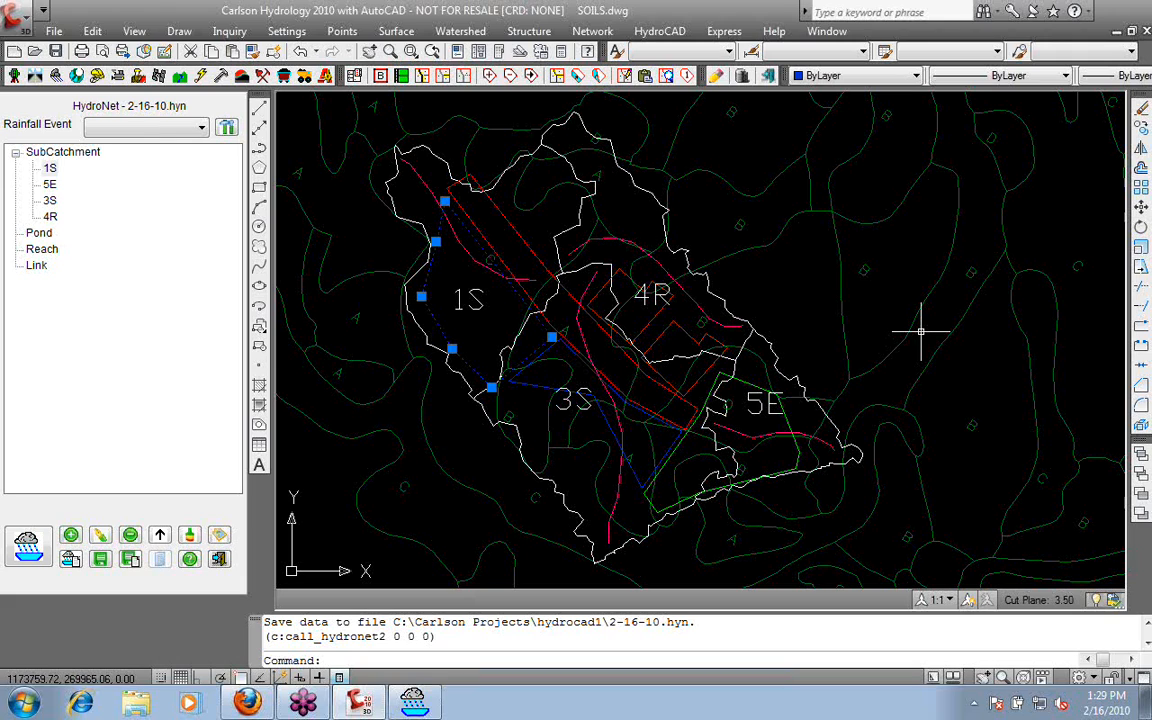
- Start a watershed analysis on the EG.tin surface and draw its watersheds with perimeters, filled areas, max flow lines and sink locations
key("Escape")
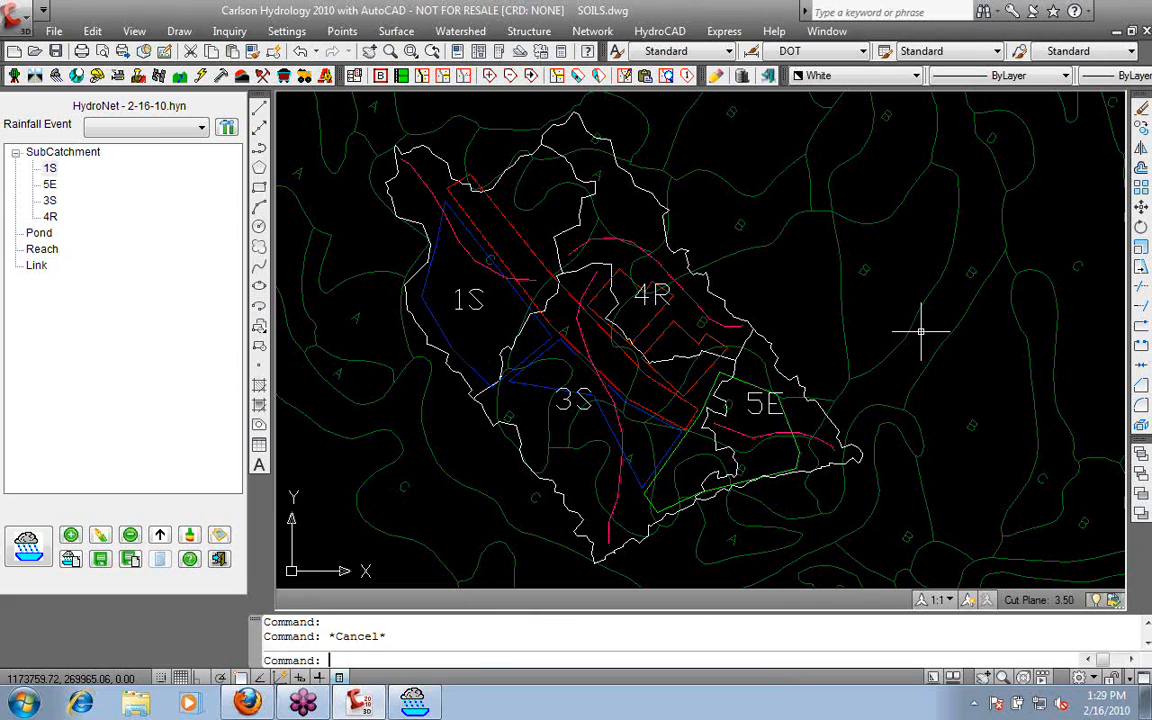
left_click(652, 33)
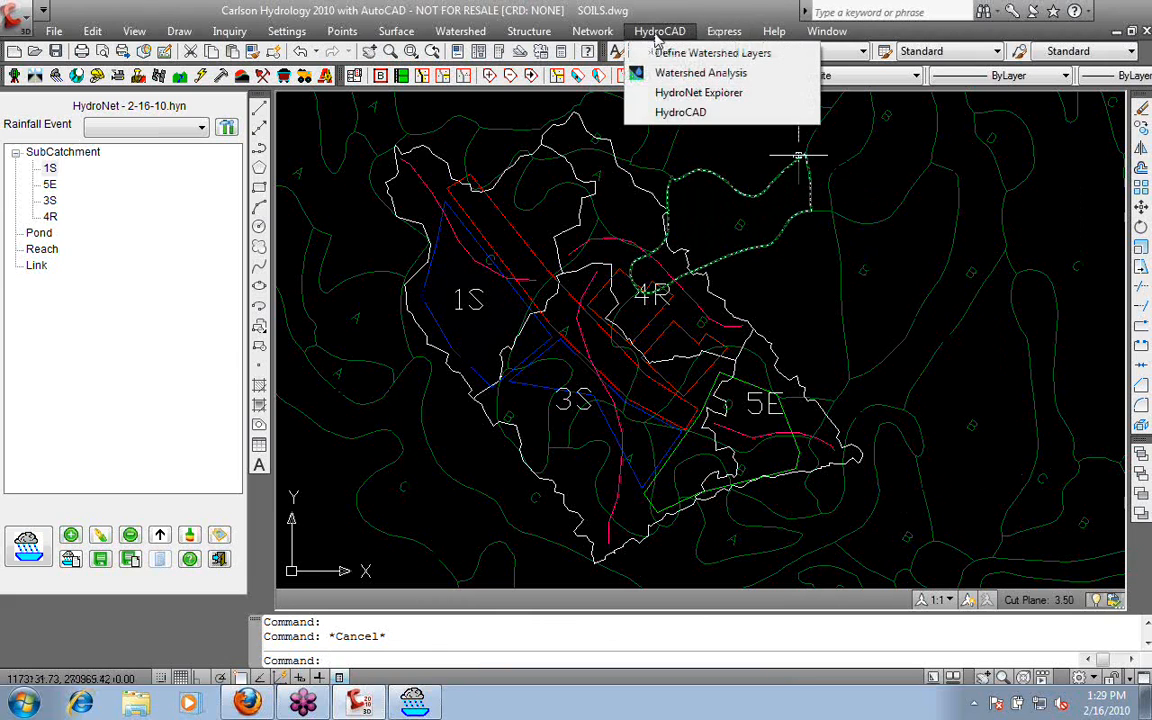
left_click(670, 75)
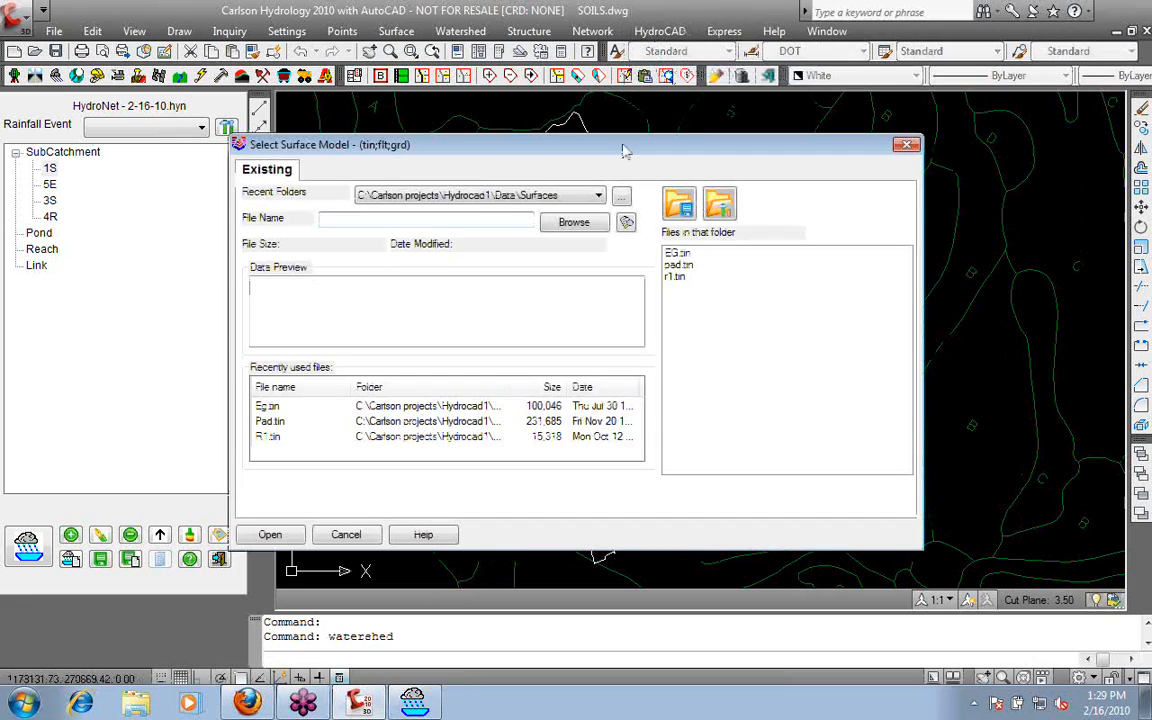
left_click(678, 252)
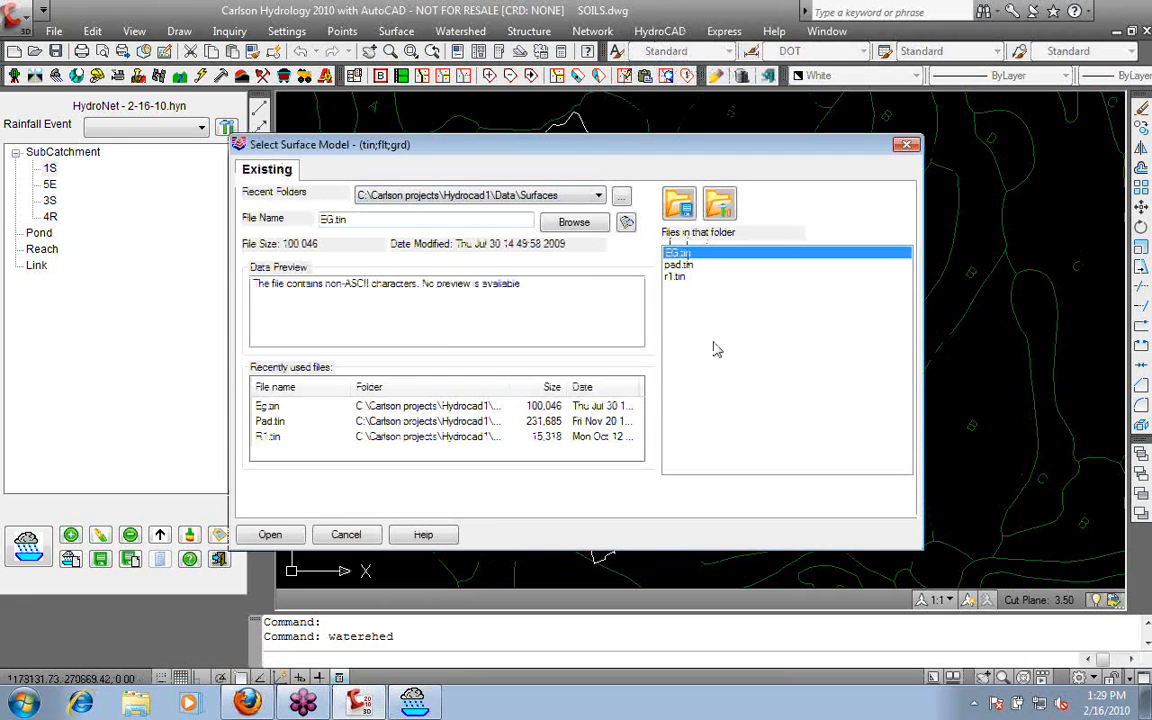
left_click(297, 535)
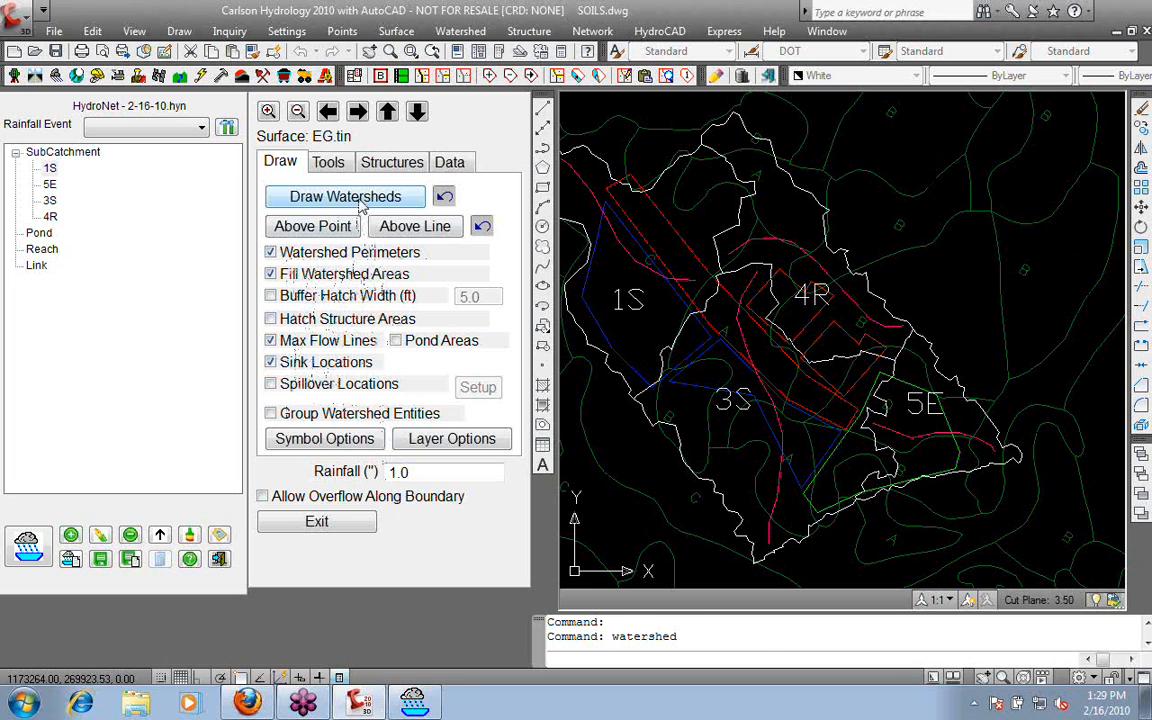
left_click(326, 196)
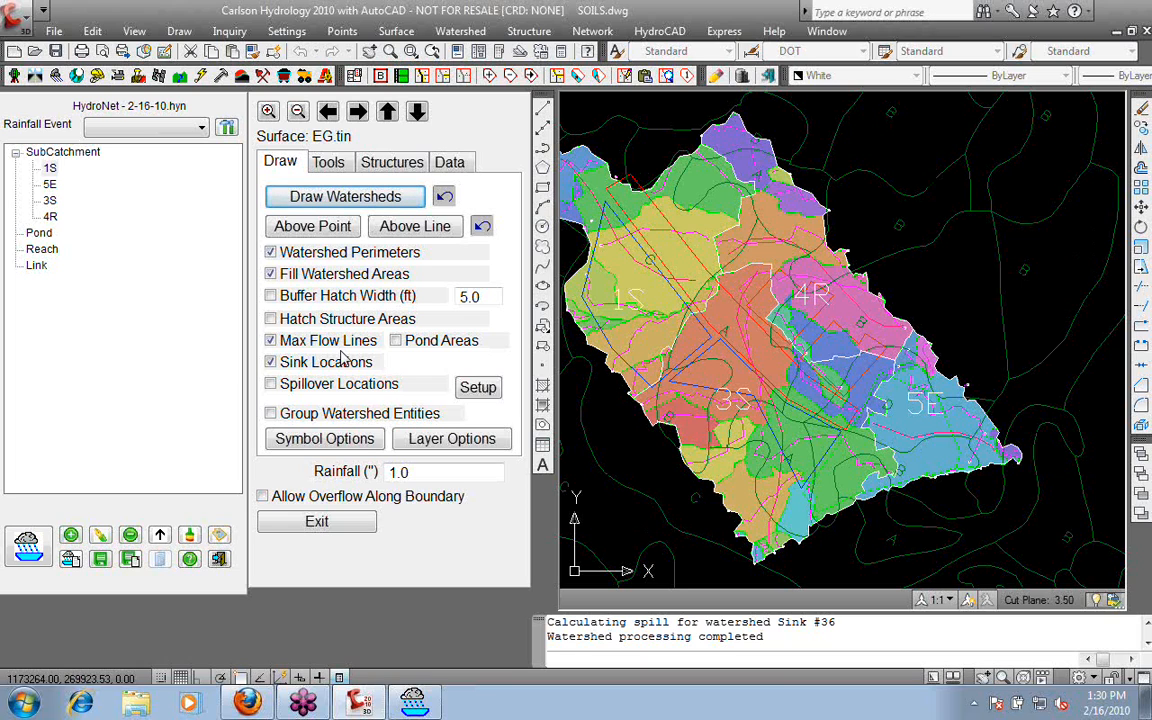
- Undo the drawn watersheds and exit the watershed analysis
left_click(443, 195)
left_click(316, 521)
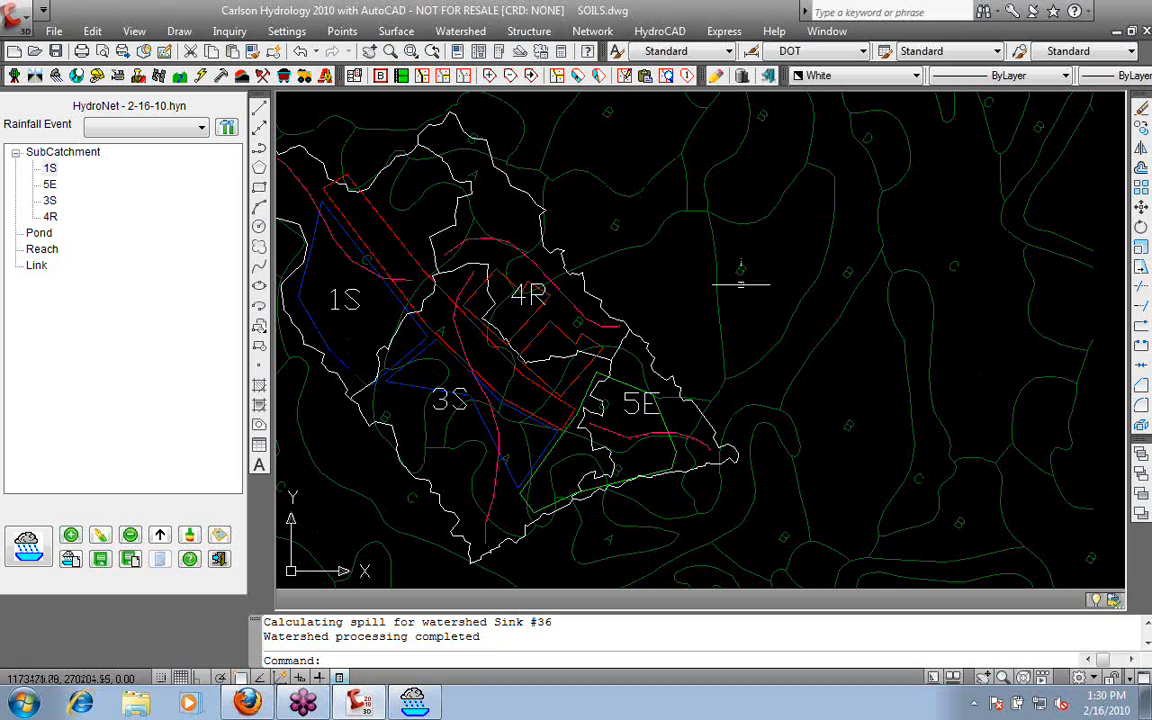
- Switch to HydroCAD to view the 2-16-10 routing diagram with its subcatchments
left_click(418, 704)
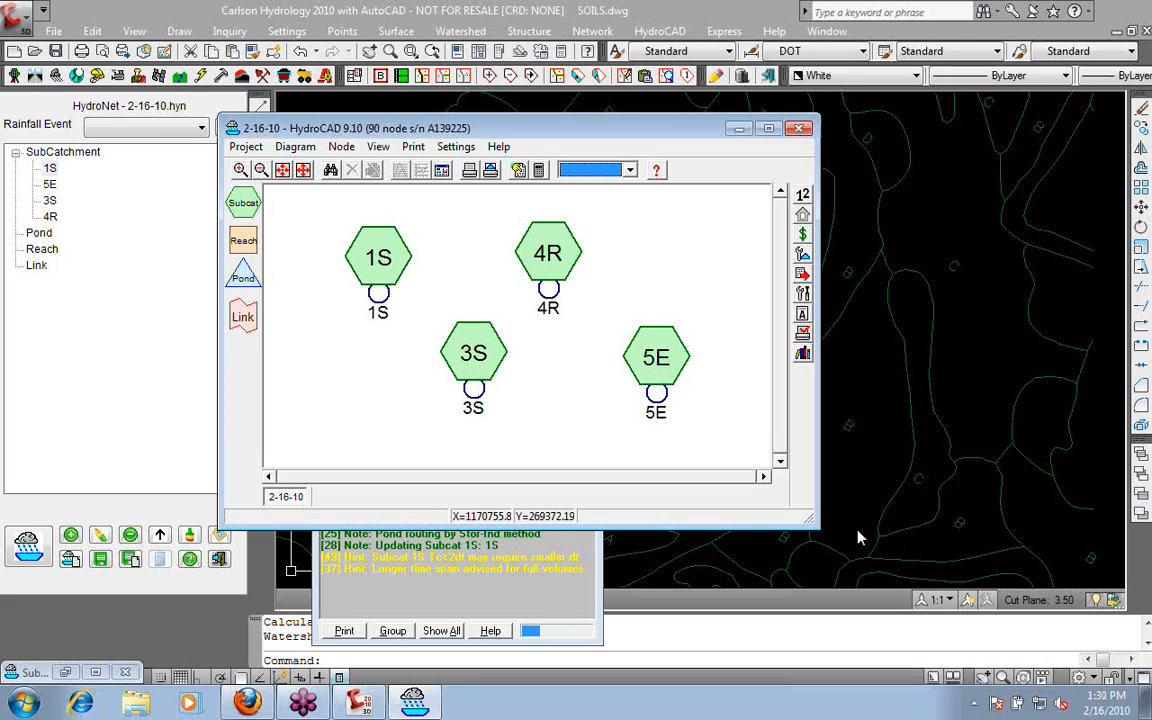
left_click(1131, 43)
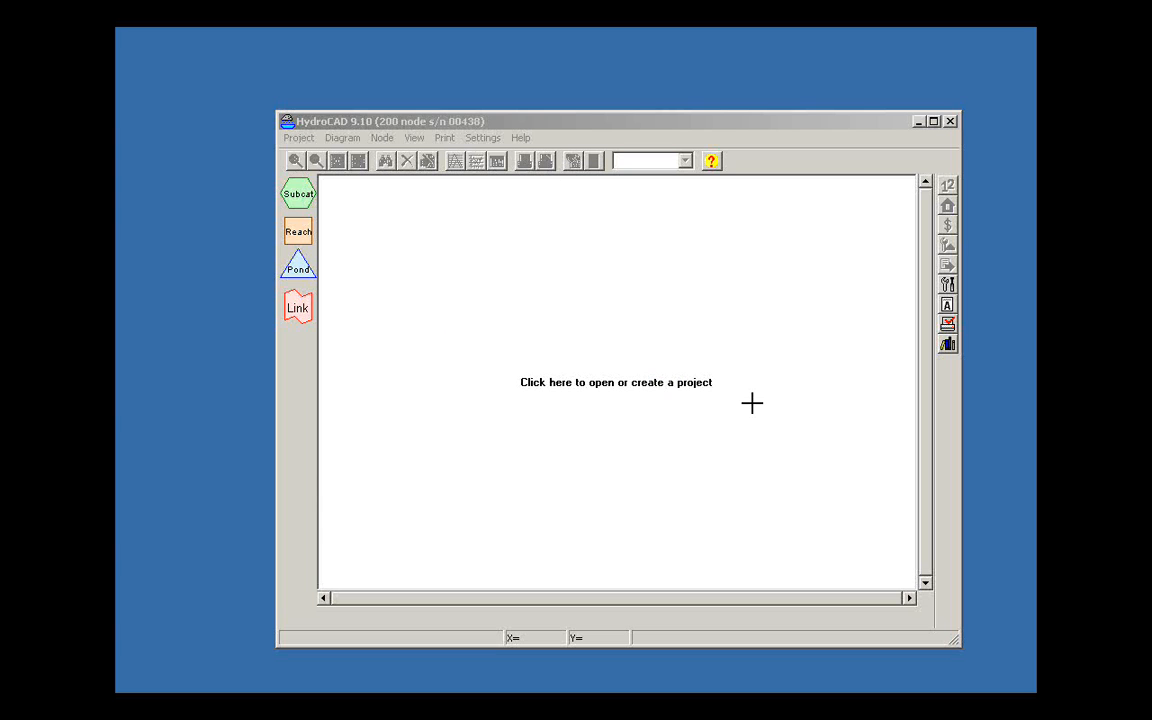
- Open the Mountain View Housing Complex project in HydroCAD and reposition its window on the desktop
left_click(503, 314)
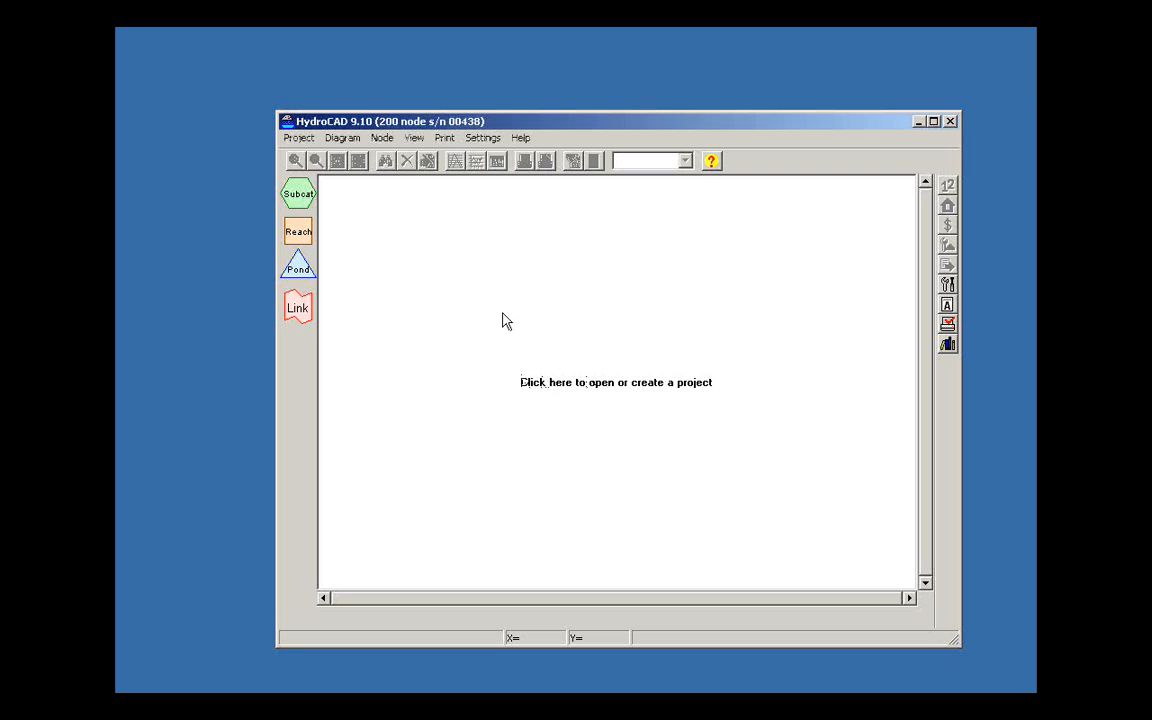
left_click(503, 320)
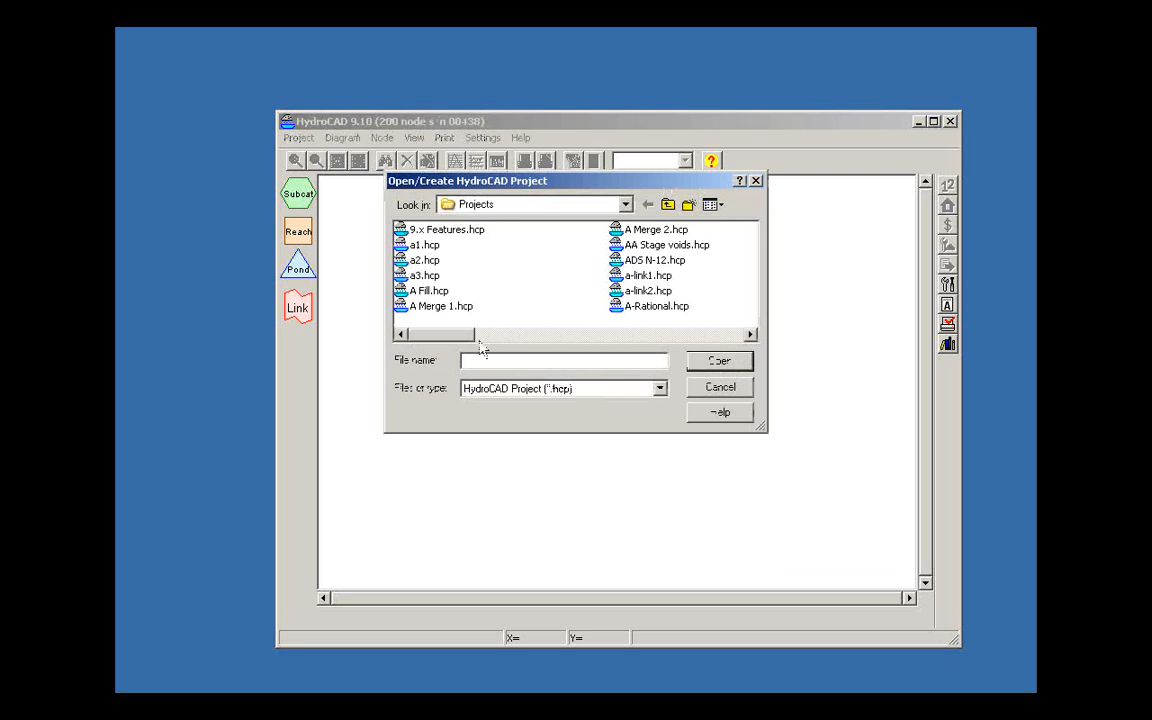
left_click_drag(494, 336, 612, 344)
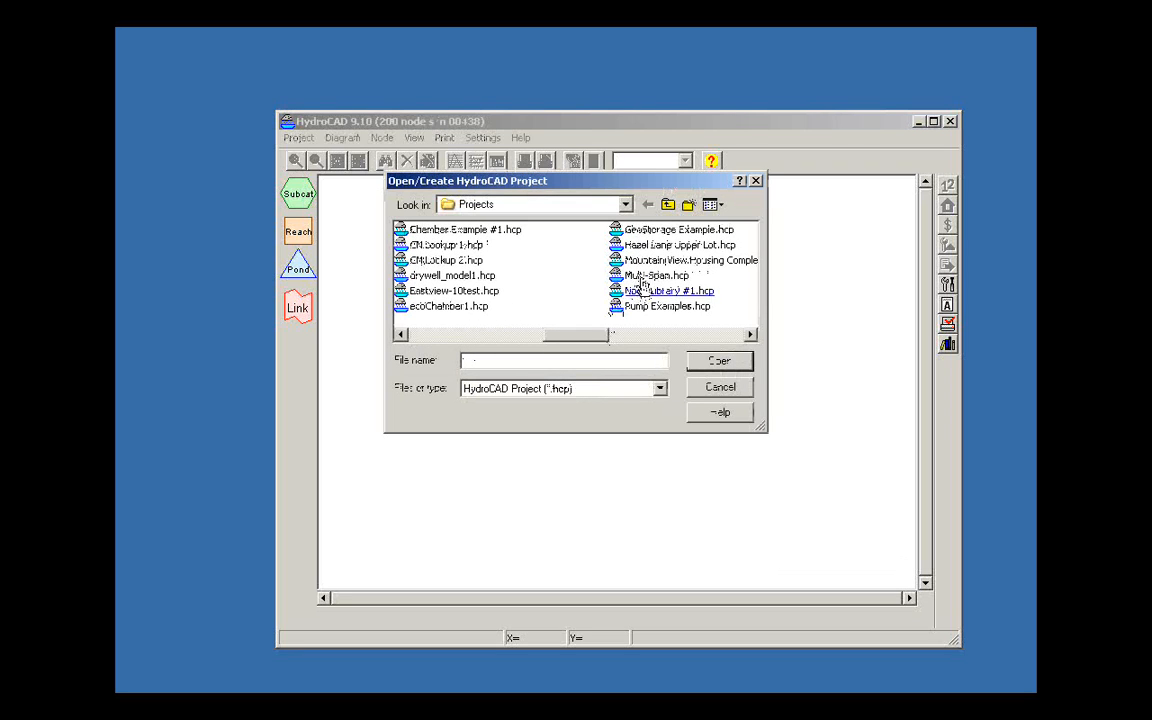
double_click(636, 261)
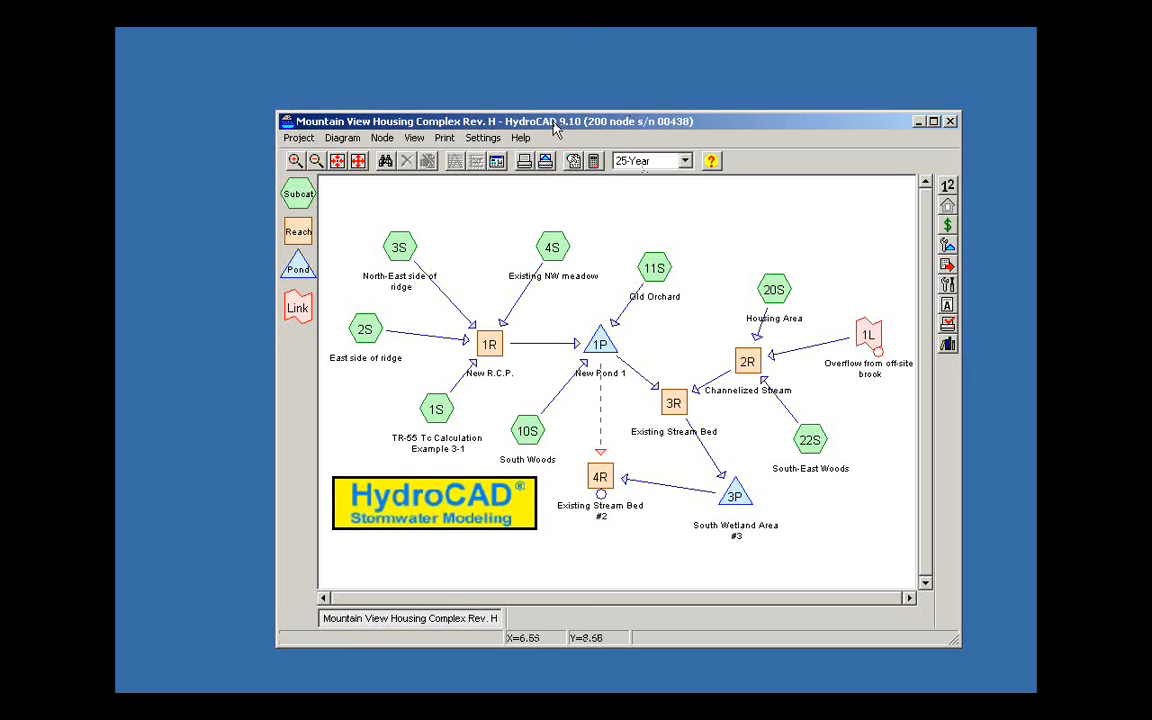
left_click_drag(554, 128, 518, 88)
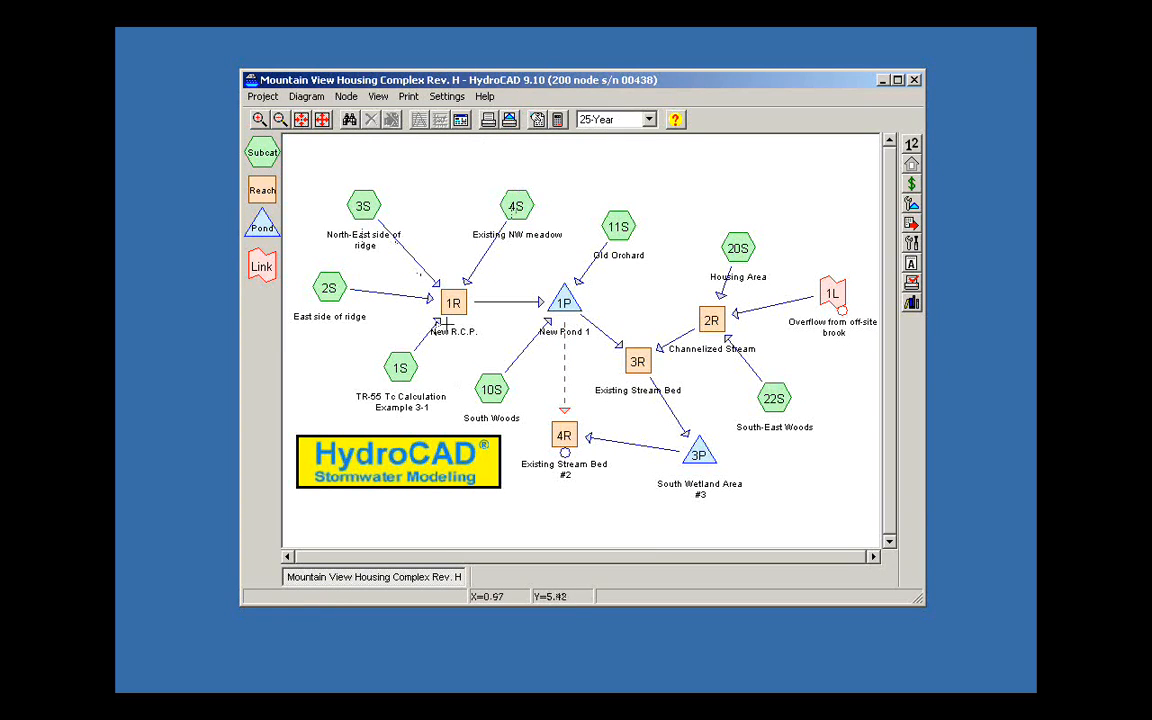
- Examine the hydrograph of pond 1P and return to the routing diagram
double_click(566, 301)
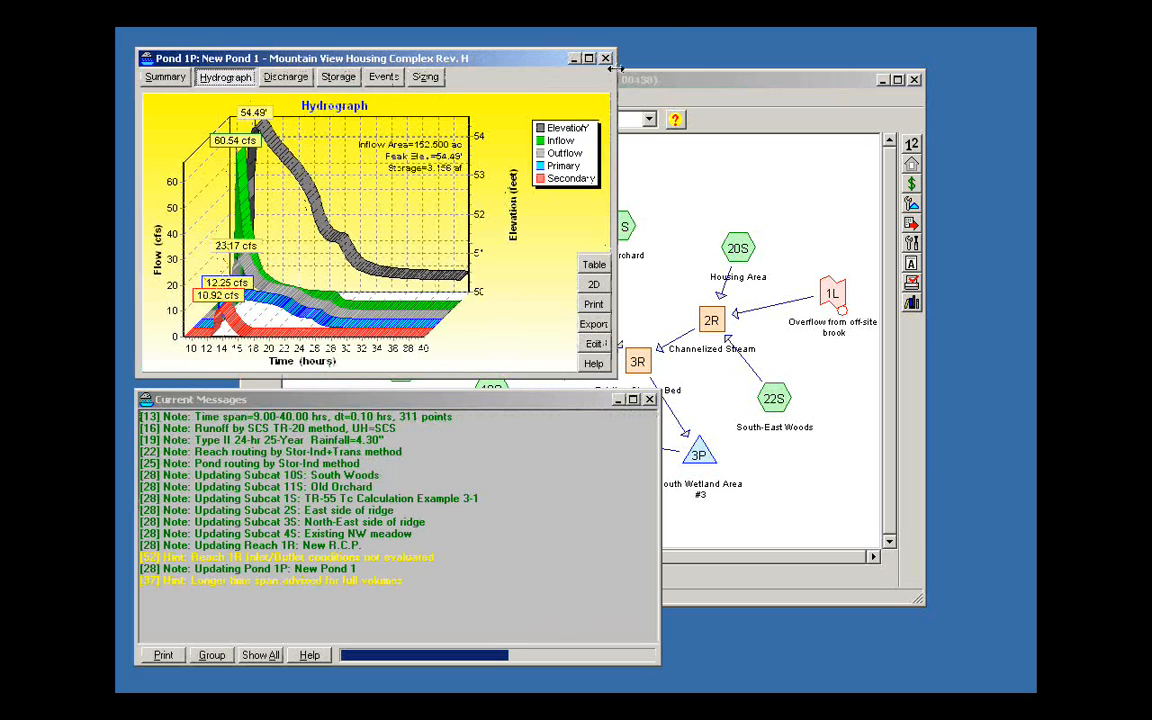
left_click(545, 72)
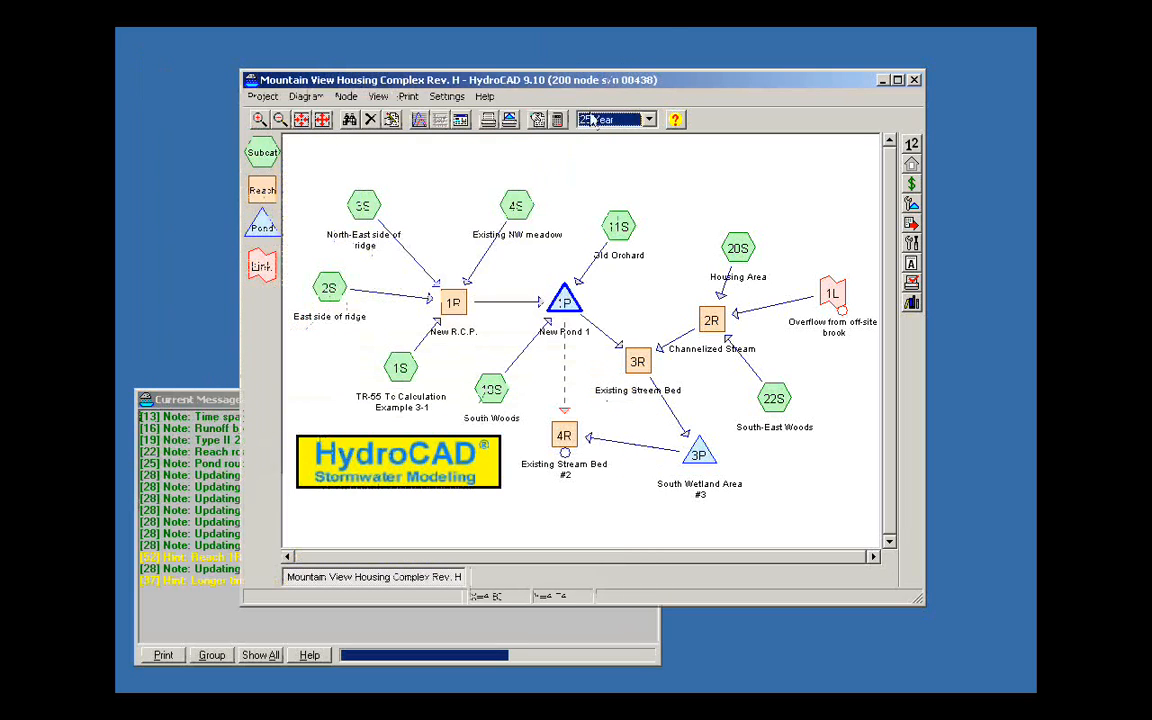
- Review the node, soil, area and land-use listings in an enlarged project reports window, and close the reports
left_click(461, 120)
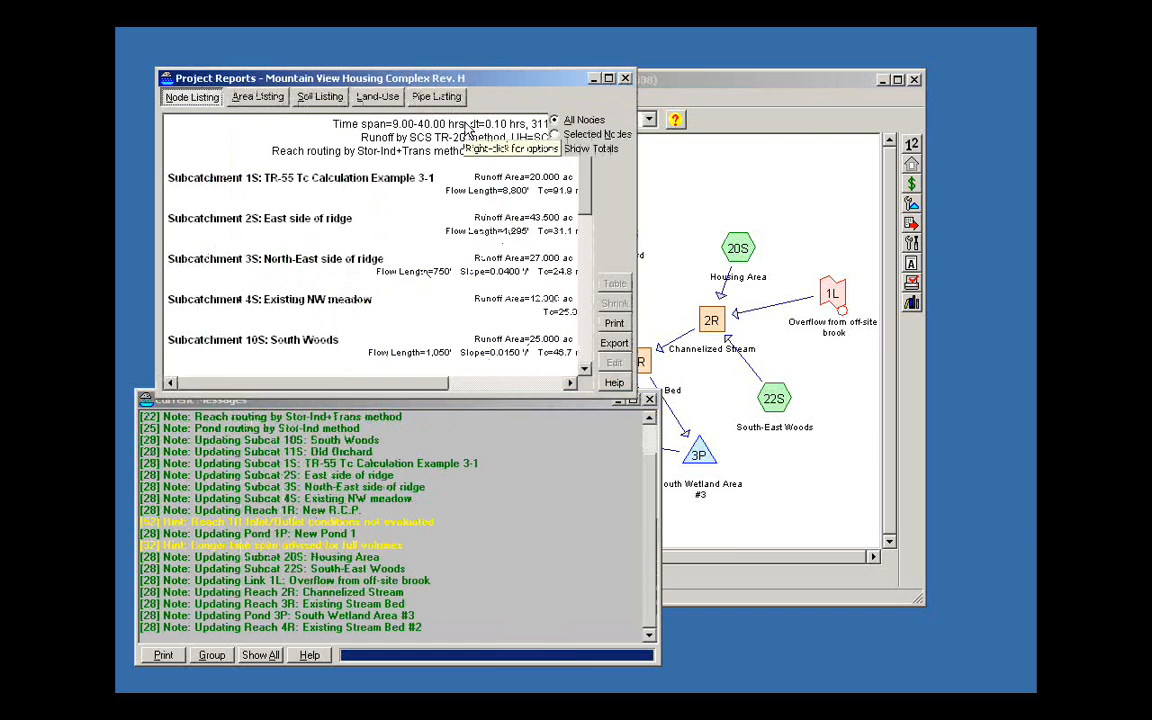
left_click_drag(634, 390, 891, 541)
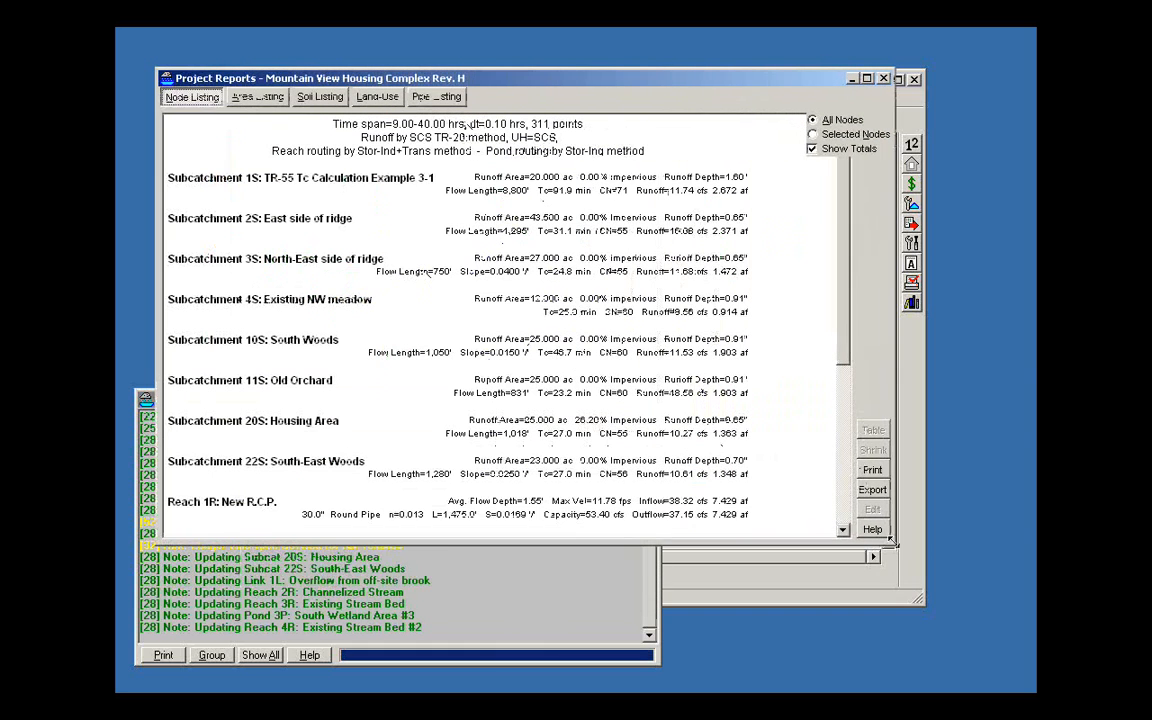
left_click(318, 98)
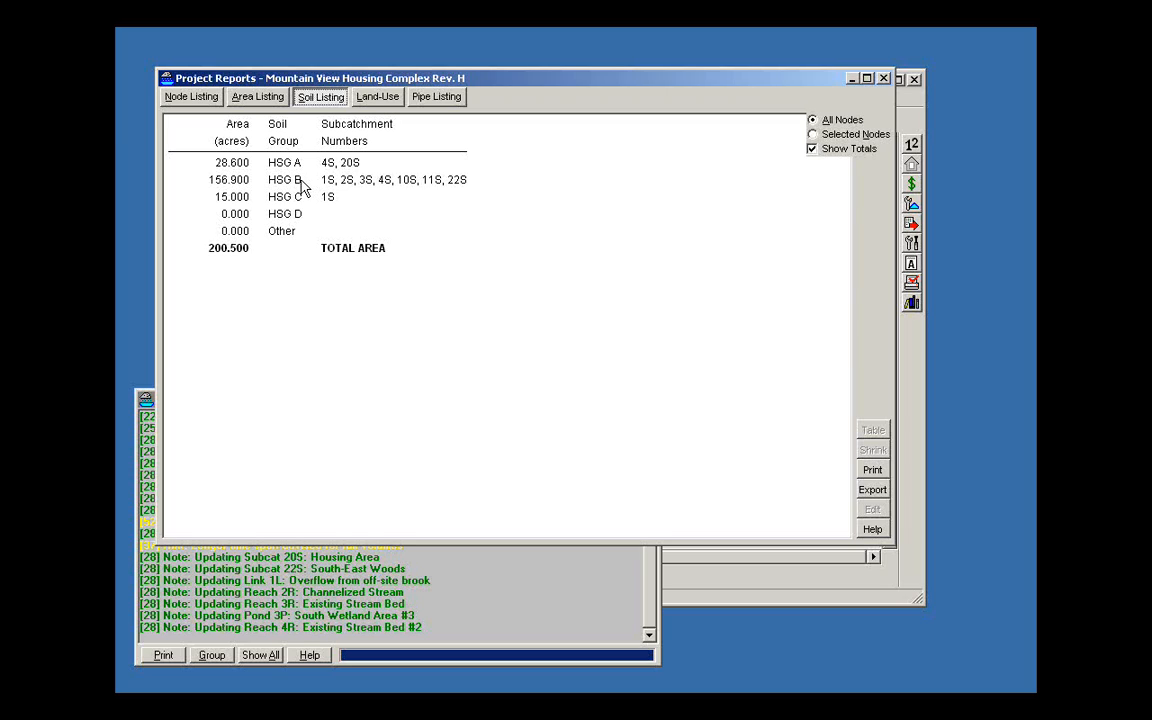
left_click(247, 103)
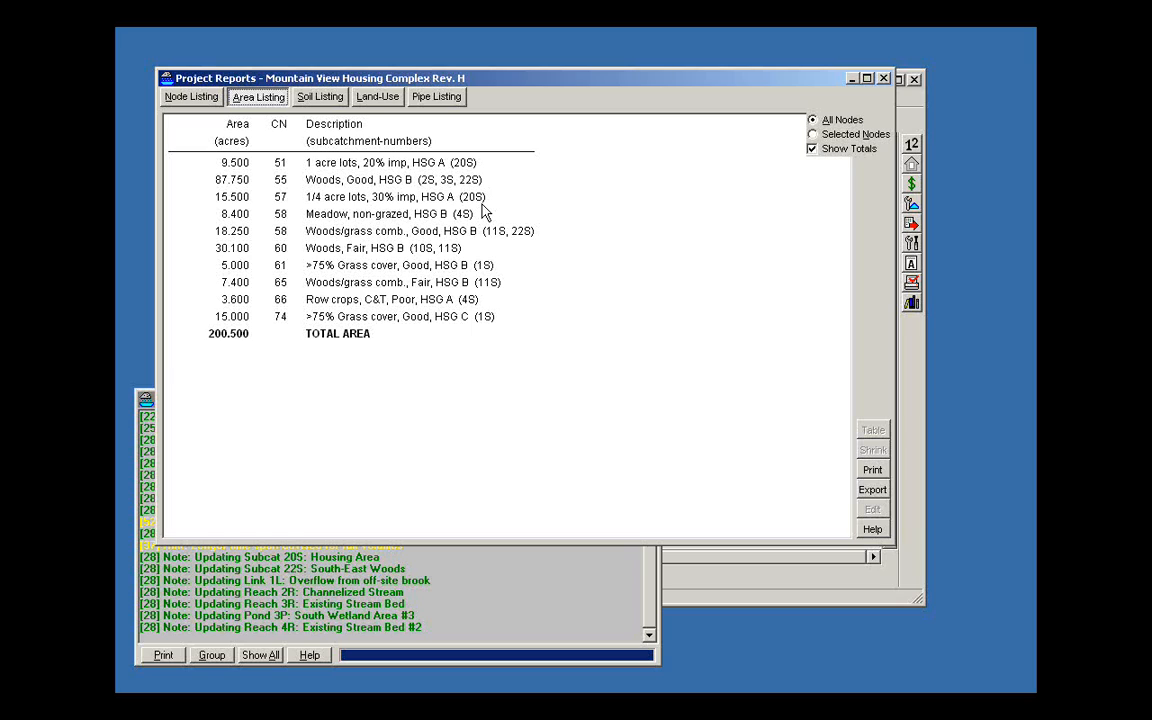
left_click(326, 100)
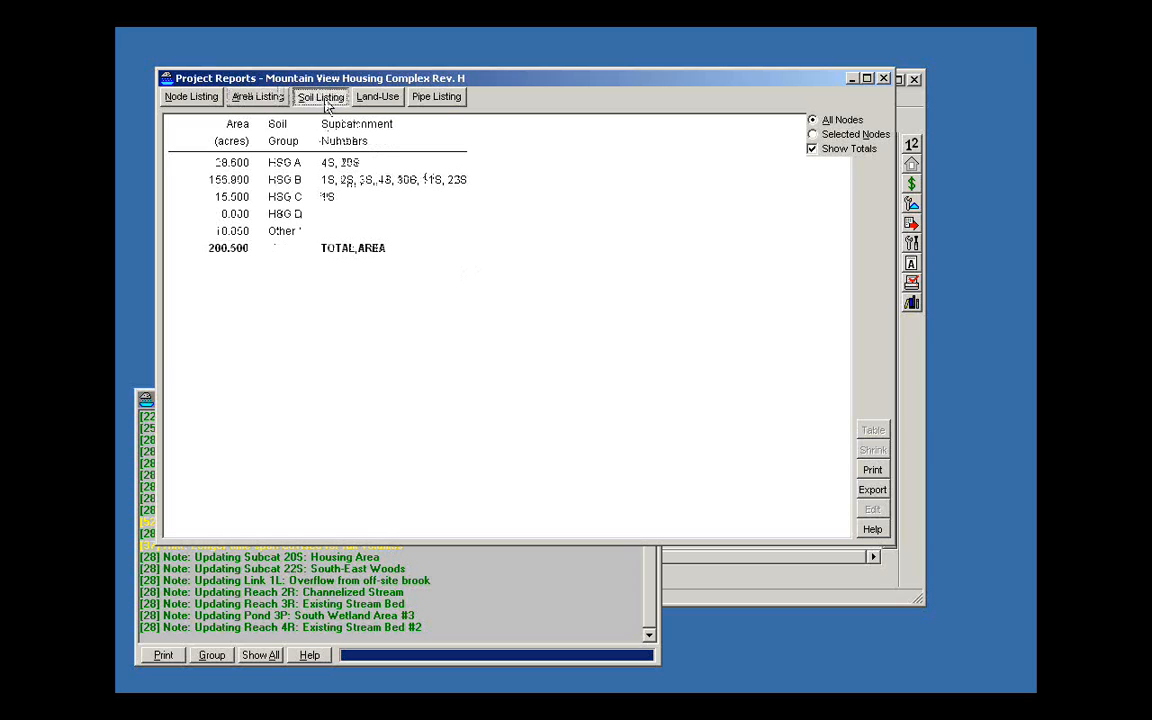
left_click(377, 97)
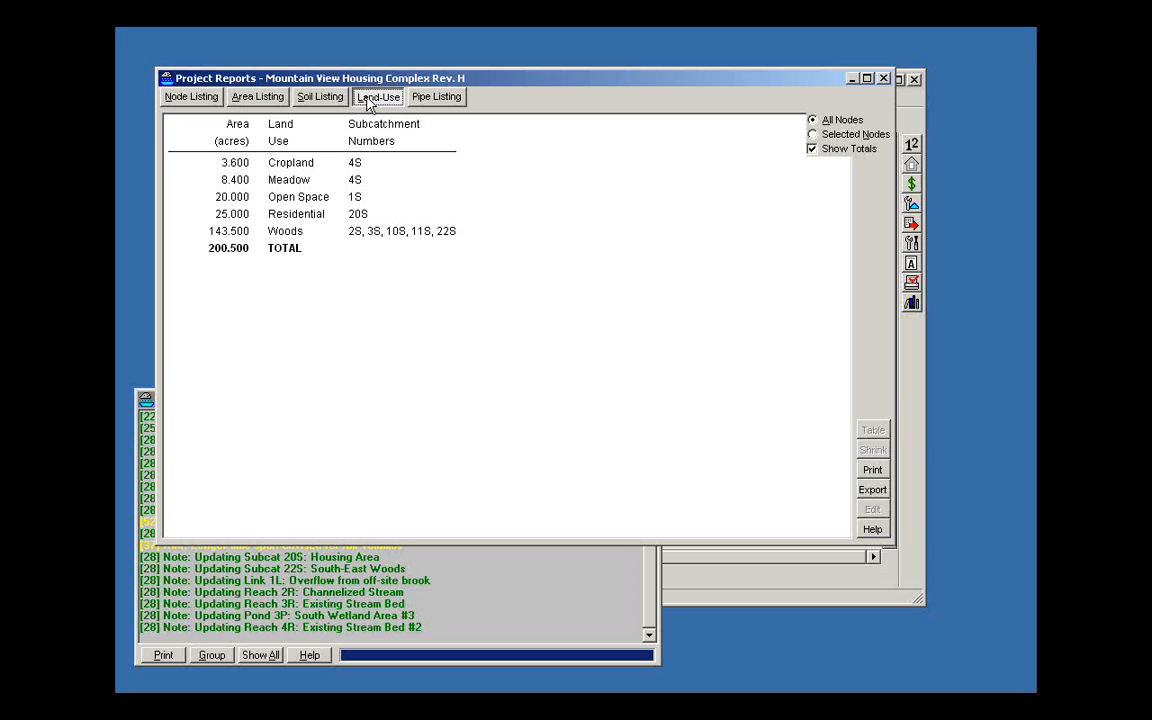
left_click(883, 78)
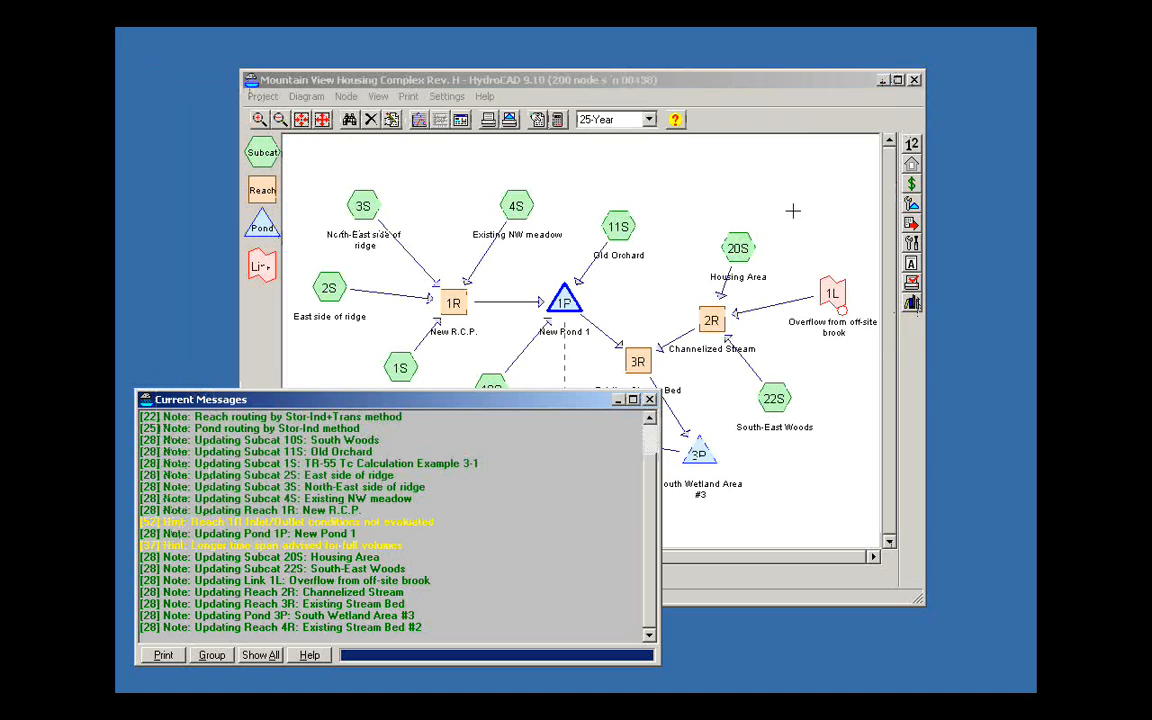
- Enable pollutant loading reporting in the land-use settings, check the pollutant values per land use, and accept the settings
left_click(448, 97)
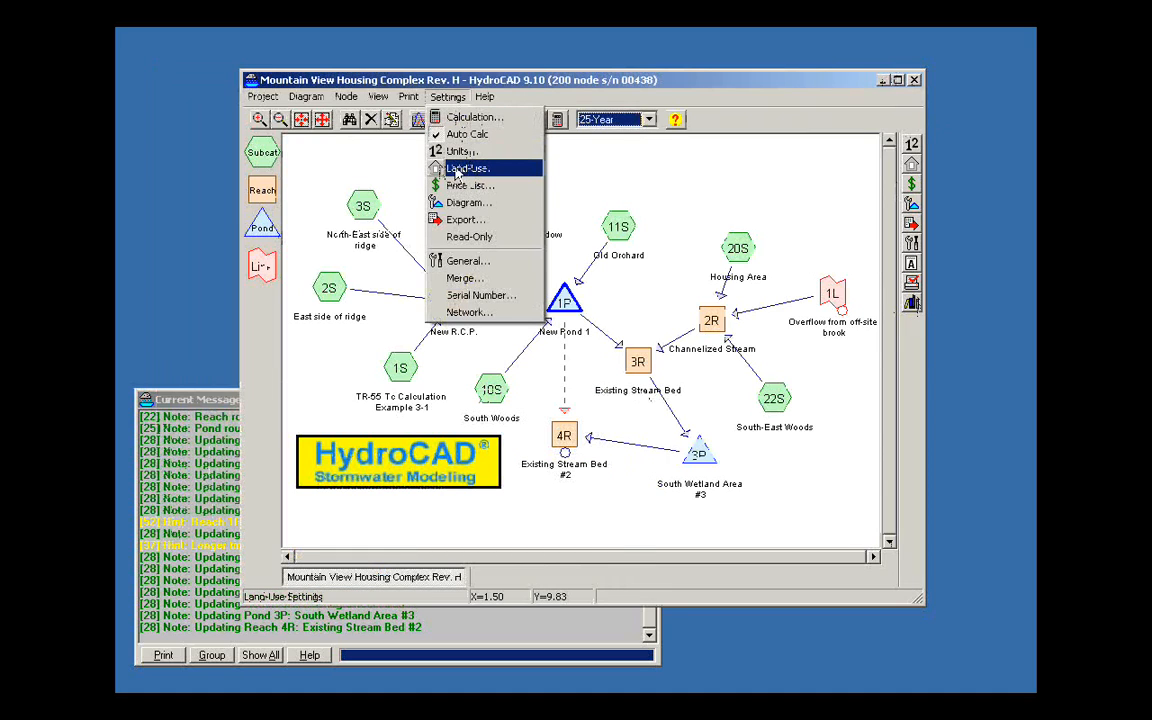
left_click(724, 77)
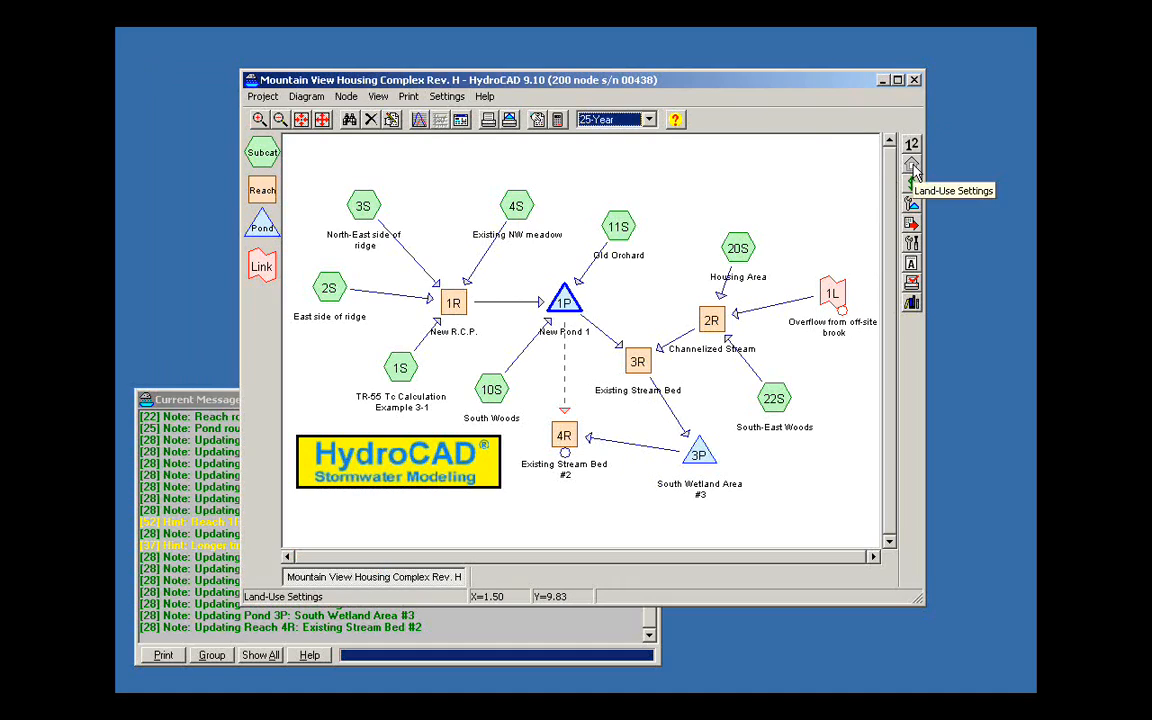
left_click(913, 166)
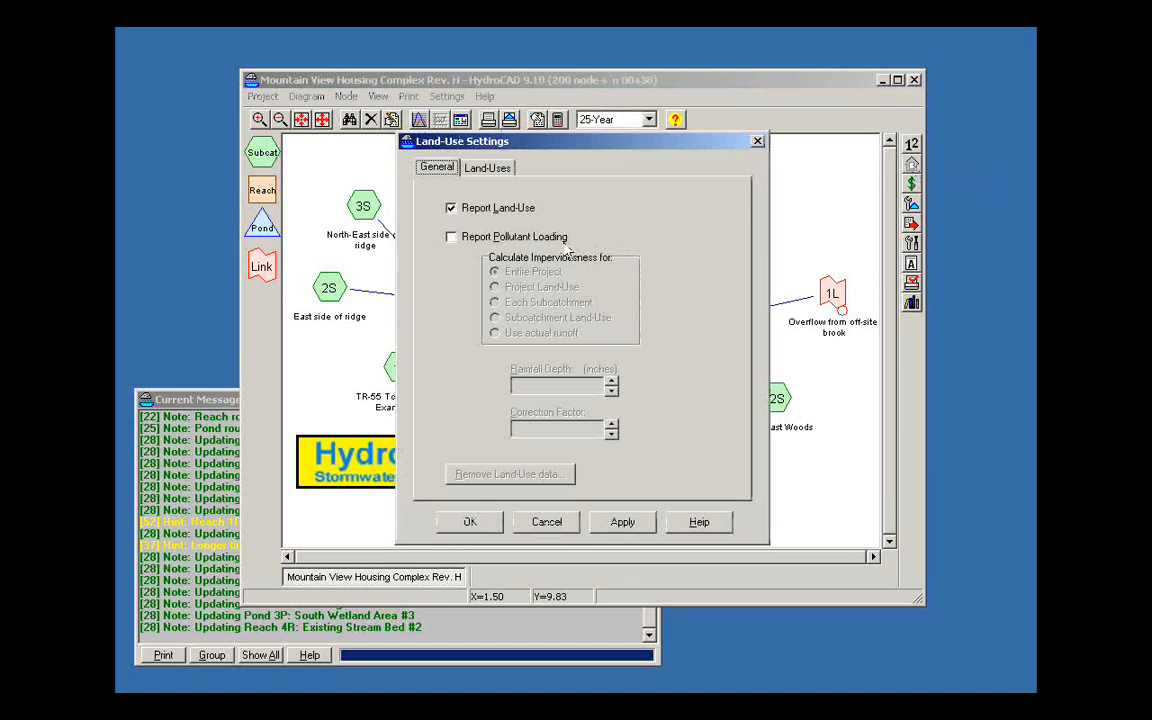
left_click(451, 237)
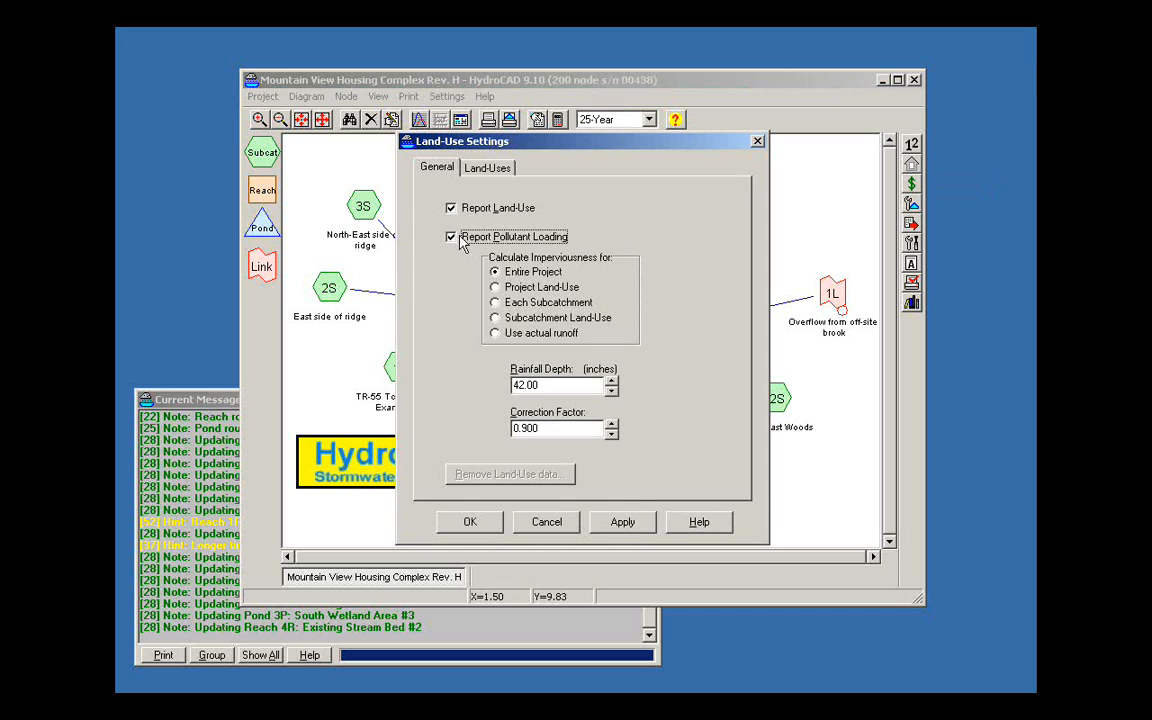
left_click(487, 168)
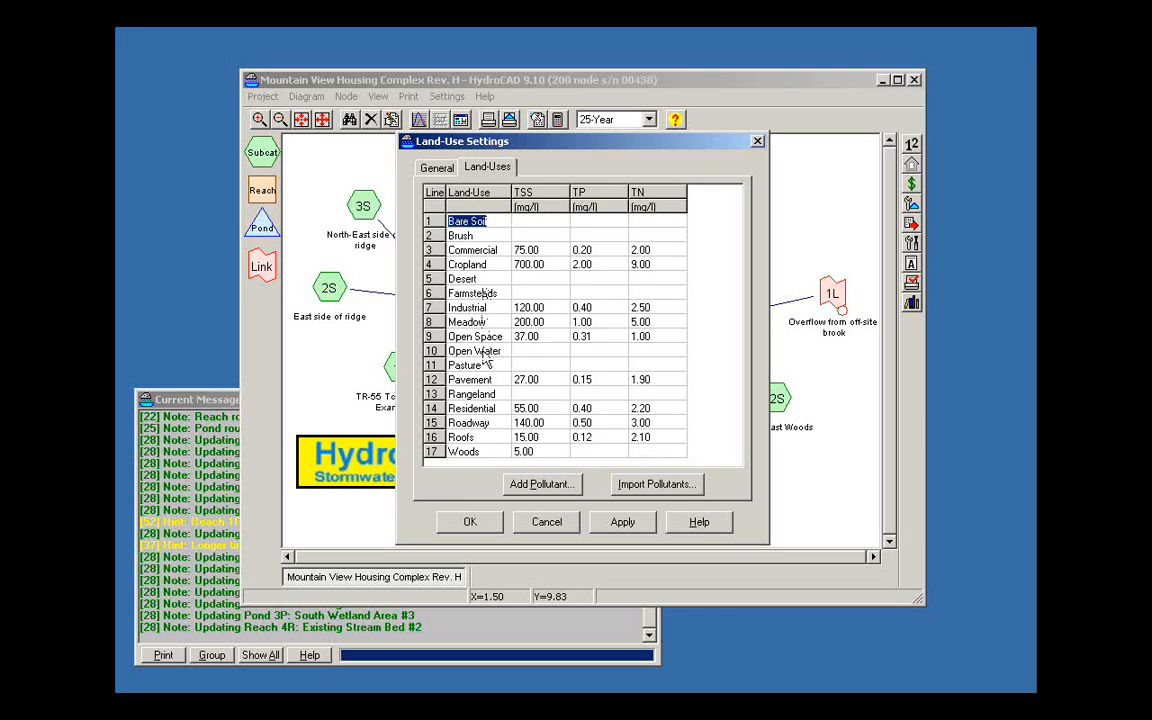
left_click(470, 521)
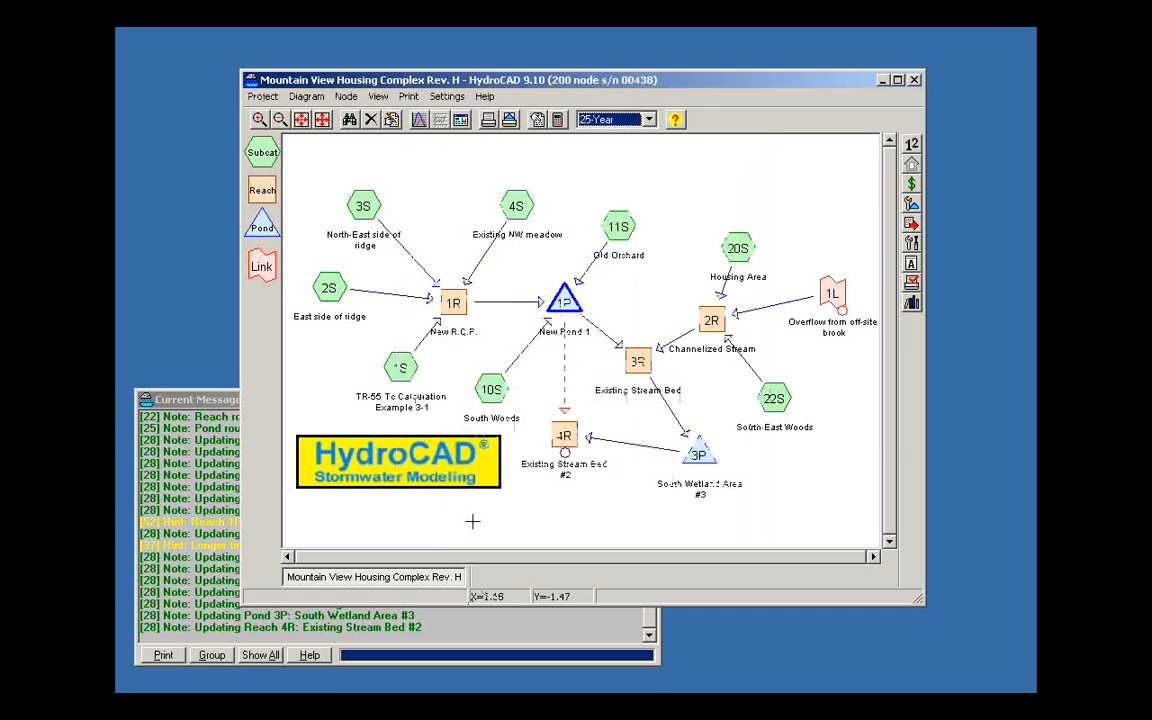
- Examine the summary report of subcatchment 1S, including its land use and pollutant loading, in an enlarged window and close it
left_click(400, 366)
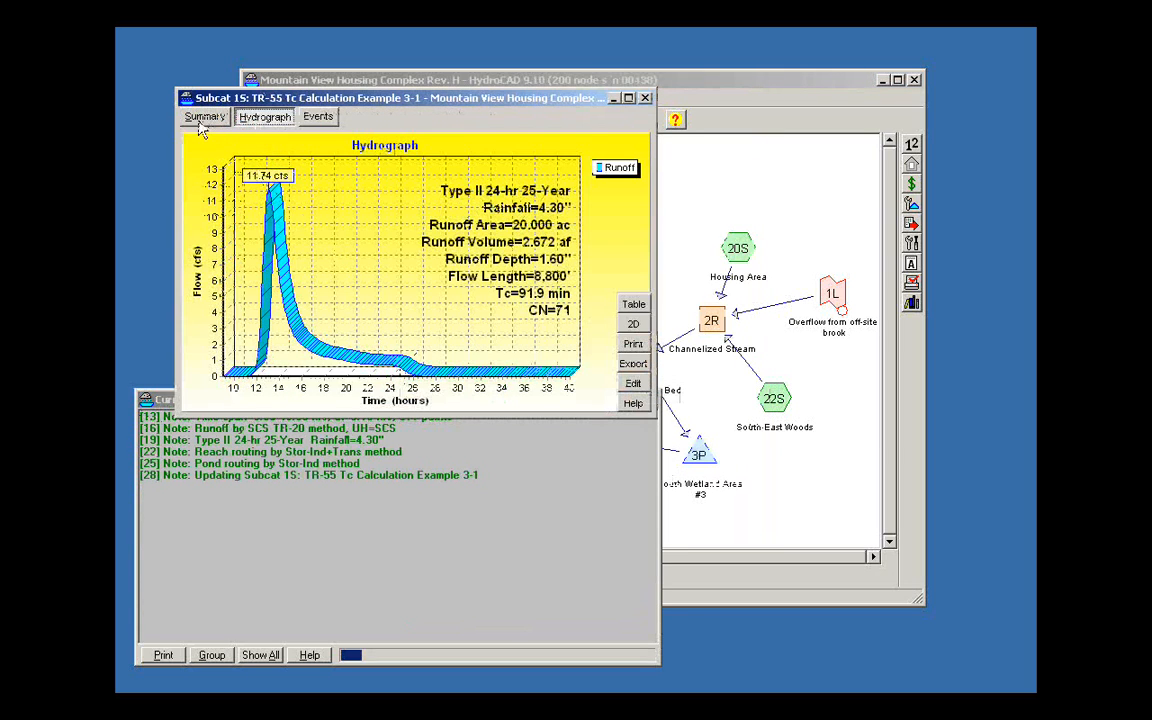
left_click(204, 118)
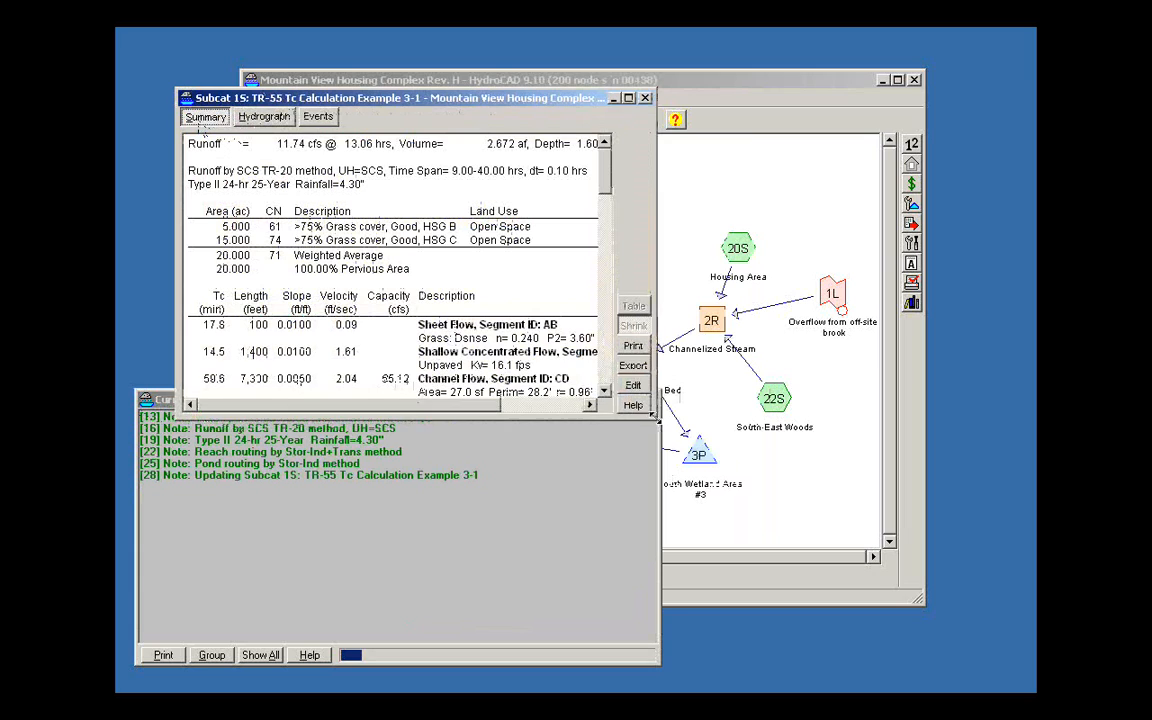
left_click_drag(657, 415, 858, 571)
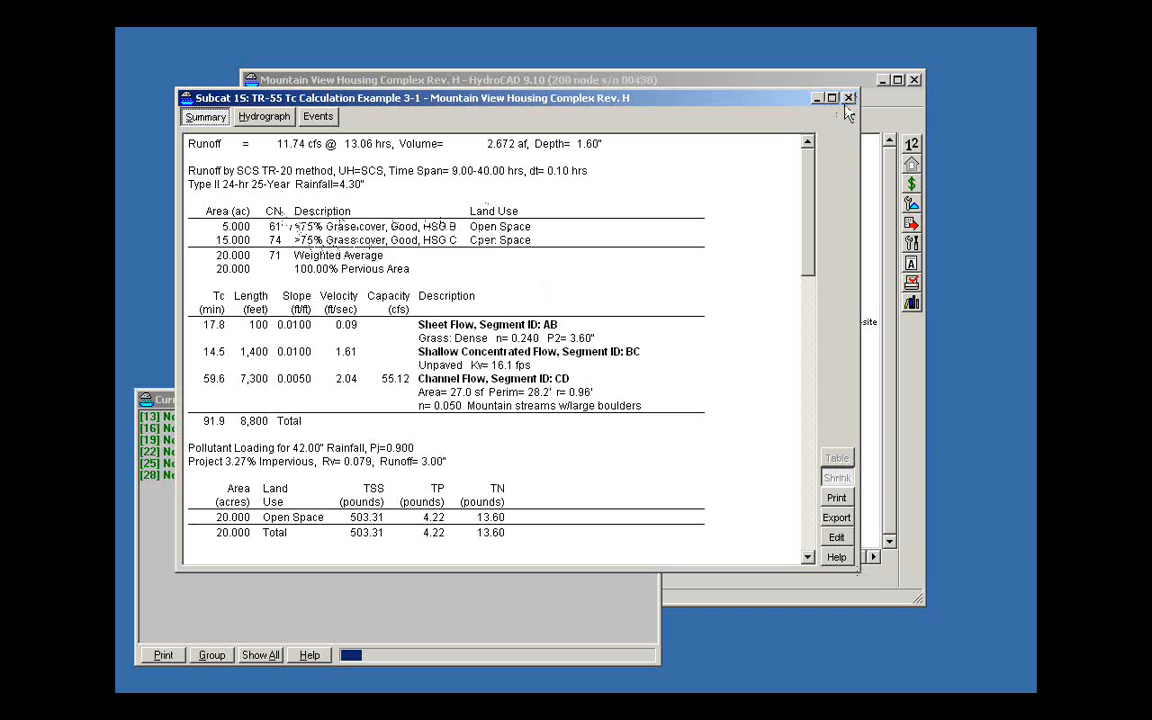
key("Escape")
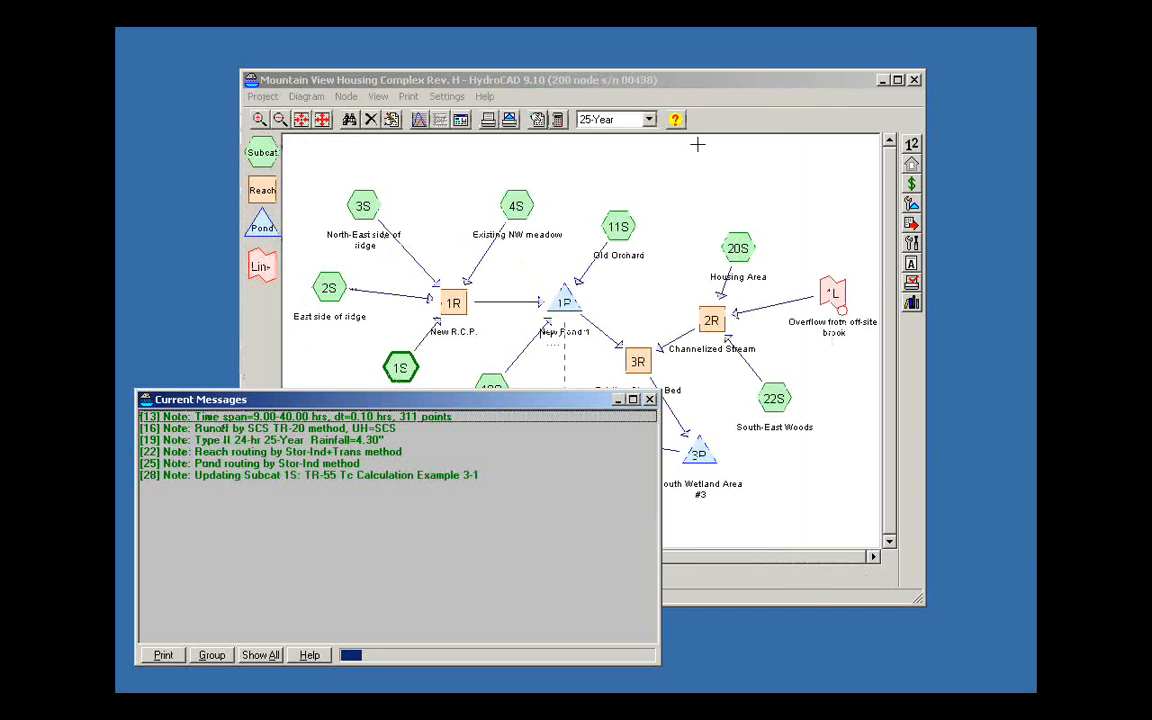
- Open the project reports and review the pollutant loading for each subcatchment
left_click(461, 120)
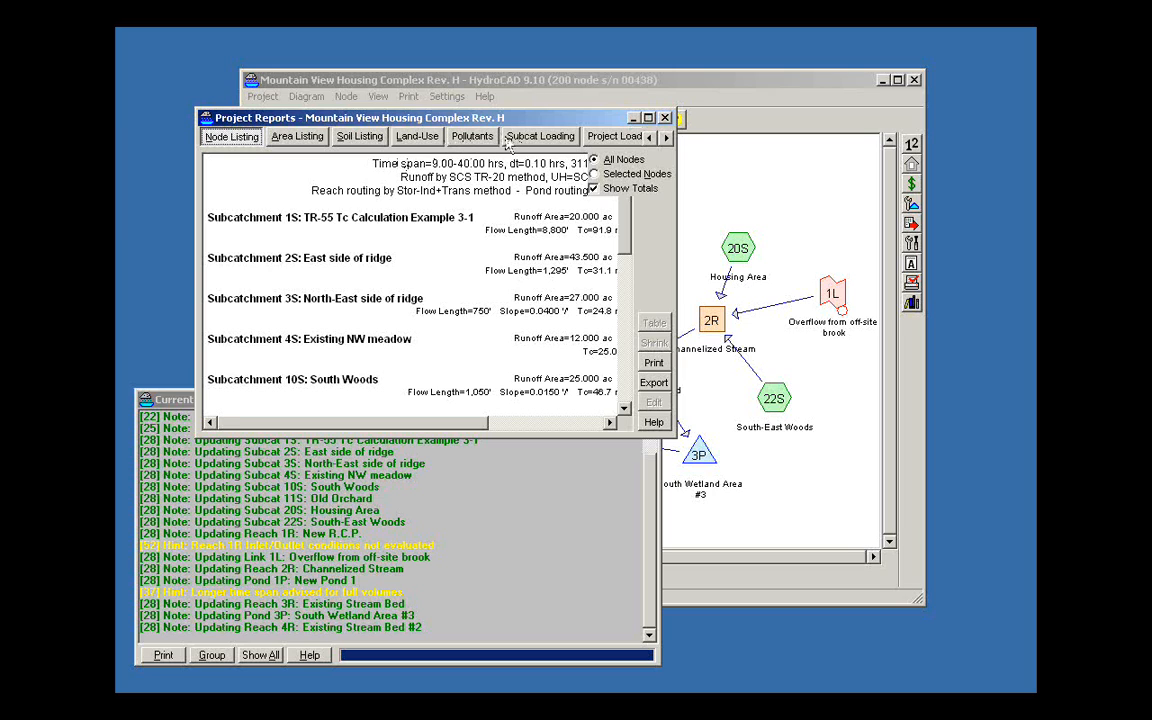
left_click(543, 140)
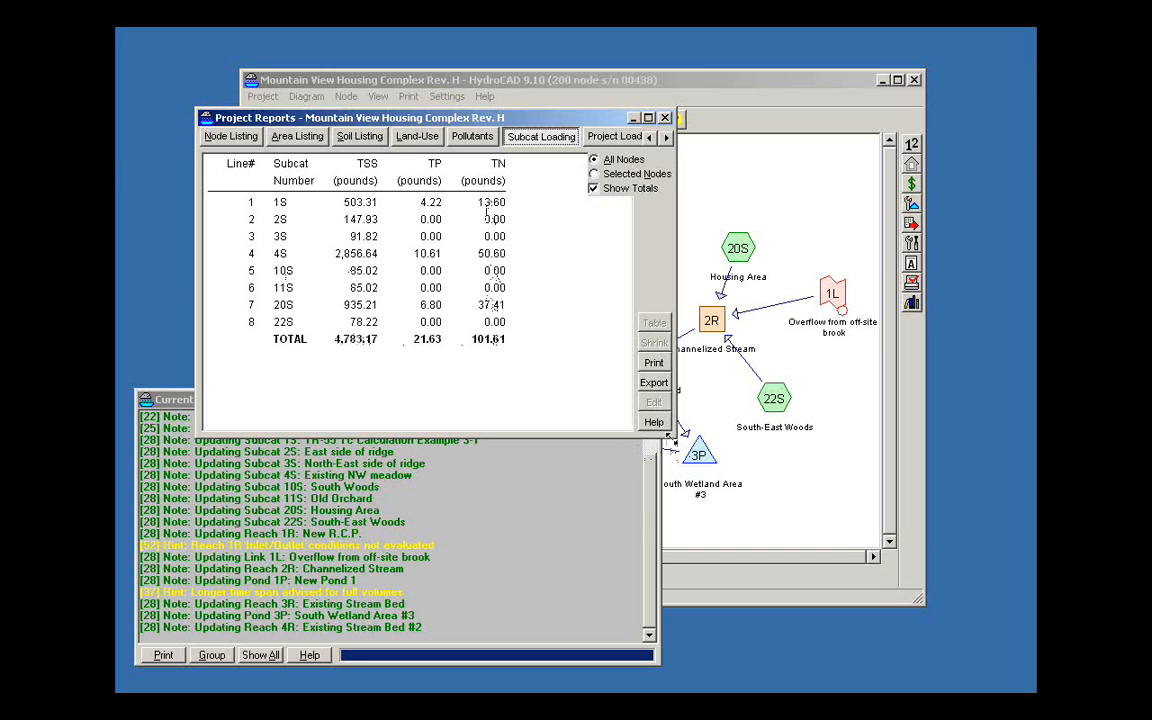
- Review the project loading and pollutants listings in an enlarged project reports window, and close the reports
left_click_drag(676, 432, 800, 527)
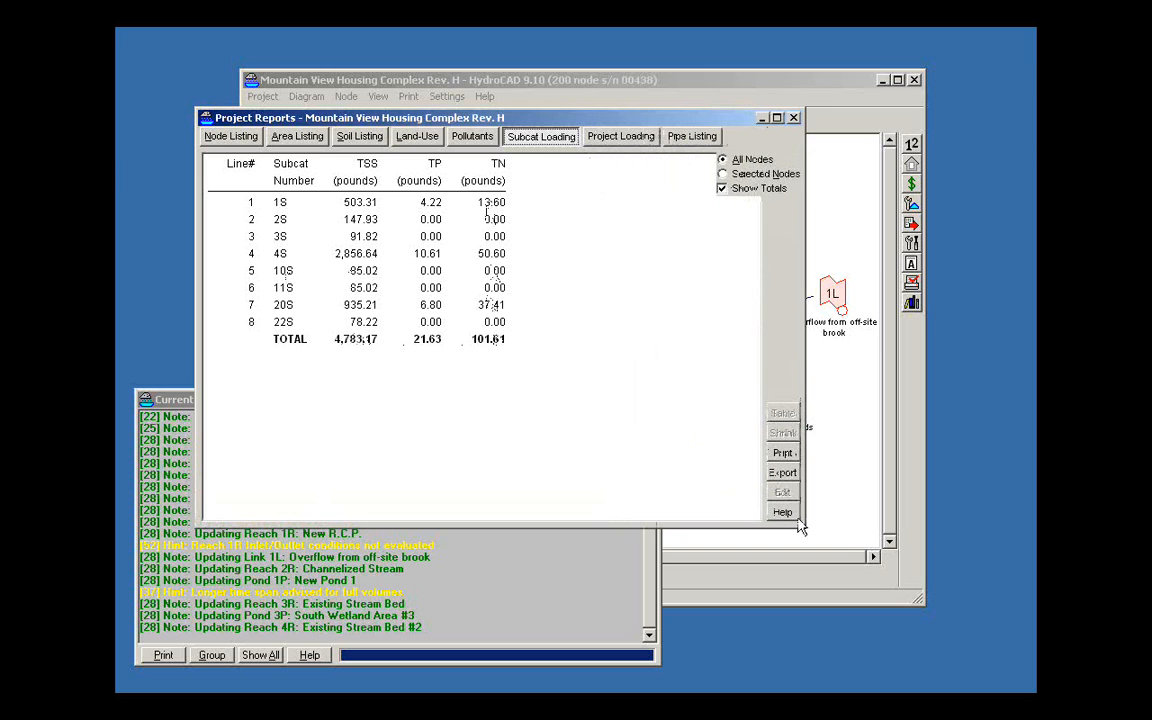
left_click(617, 141)
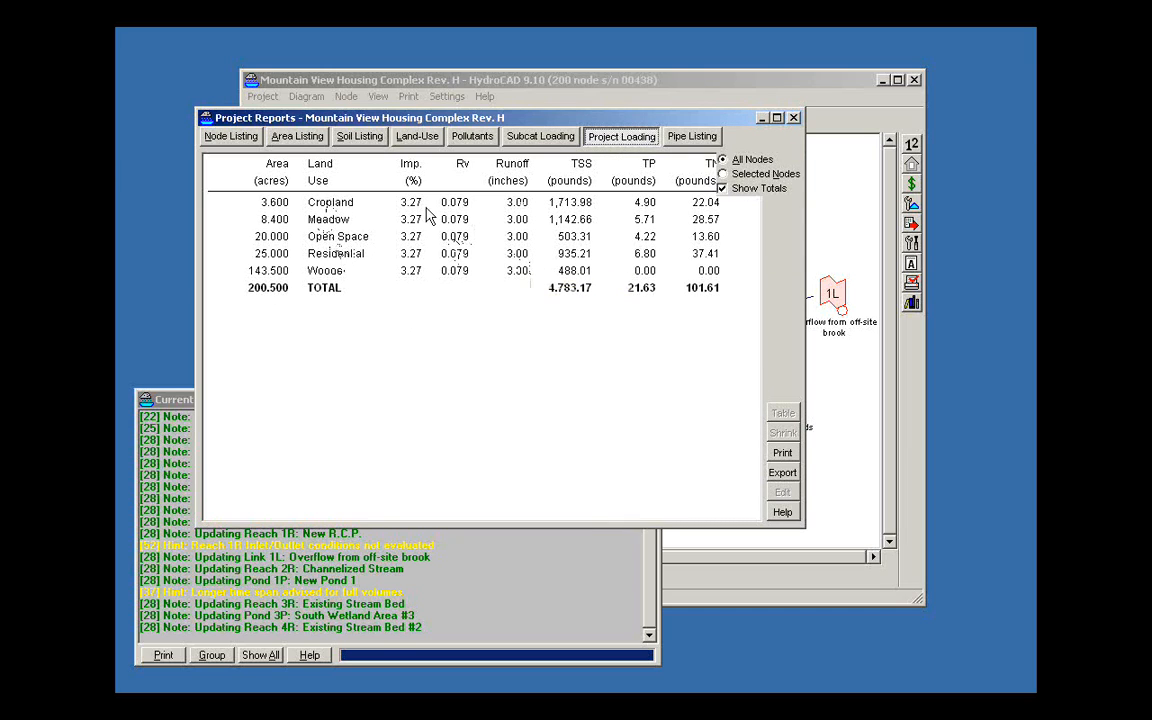
left_click(474, 141)
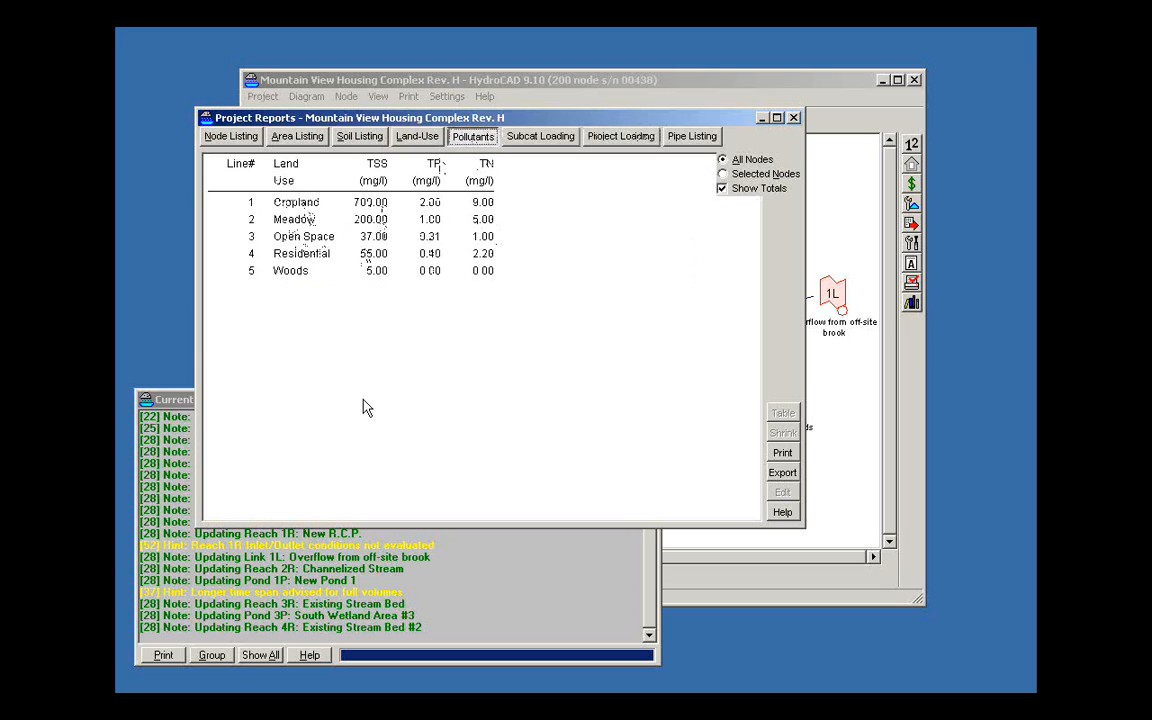
left_click(795, 119)
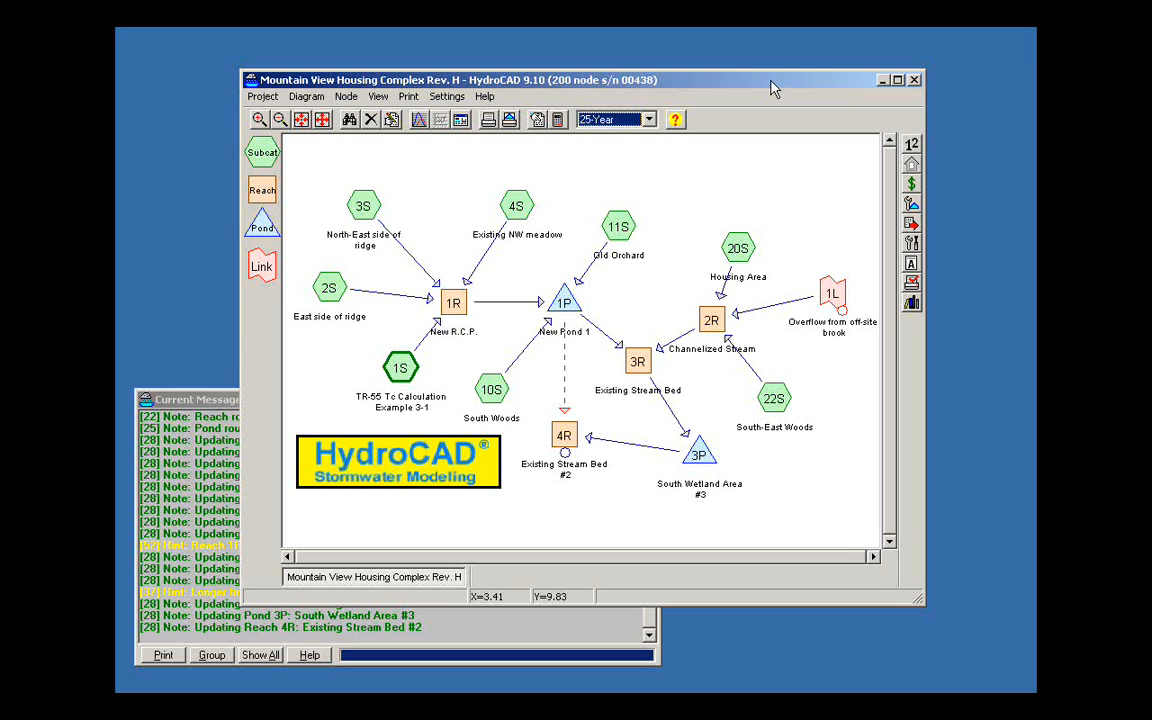
- Replace all rainfall events with those for Bristol, MA from the NRCS-Rain.txt lookup, and choose the 10-Year event in the calculation settings
left_click_drag(673, 84, 640, 66)
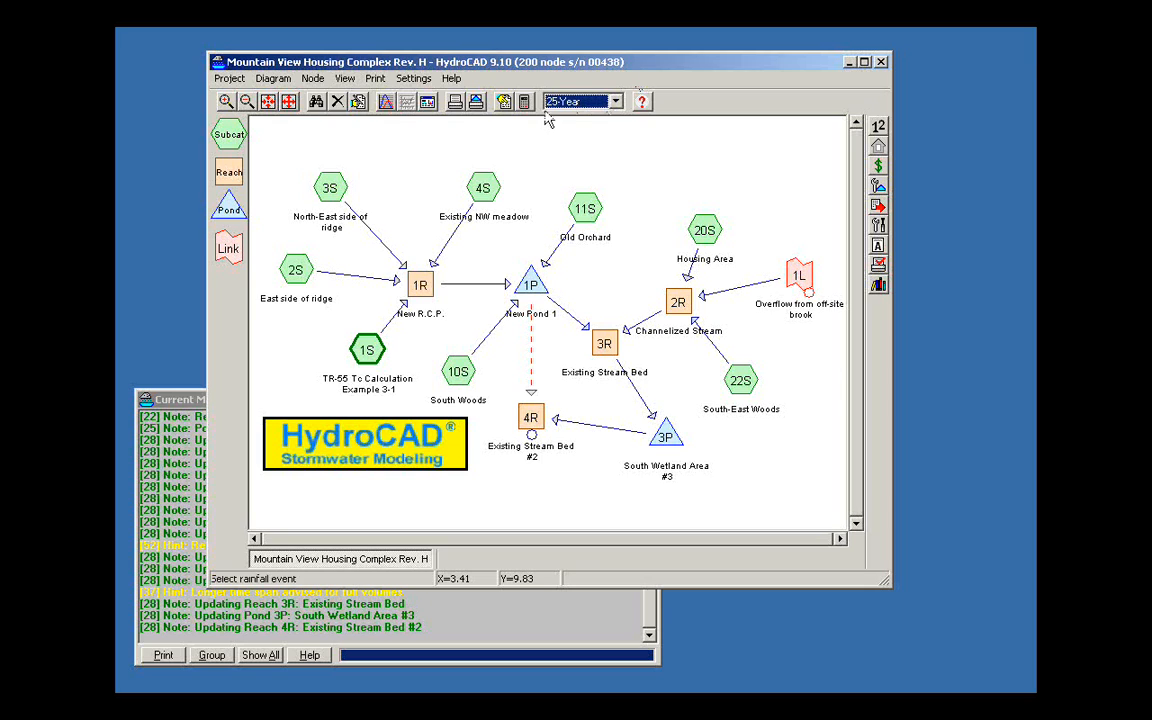
left_click(503, 101)
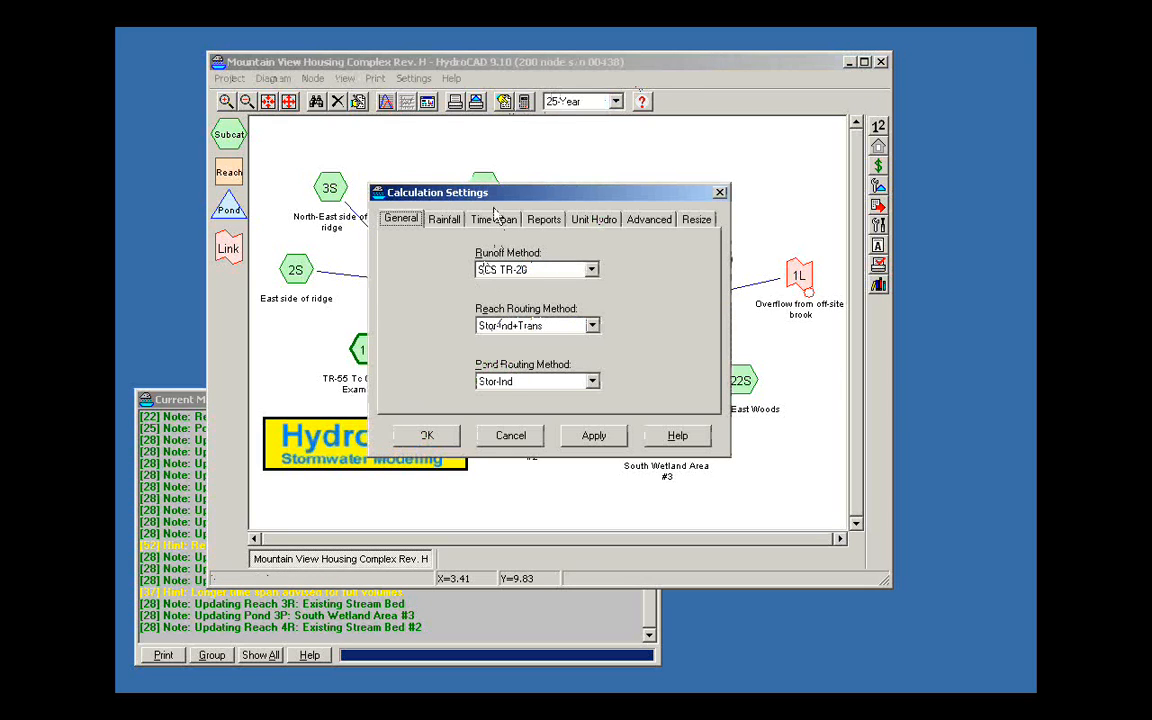
left_click(445, 220)
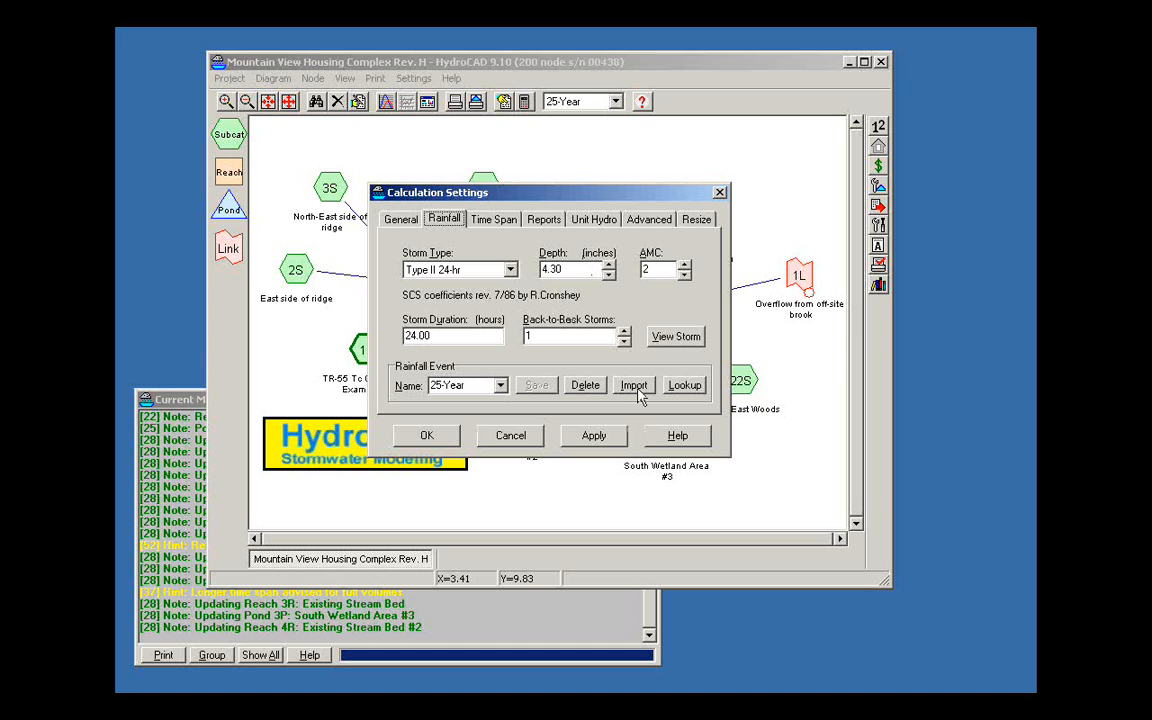
left_click(687, 387)
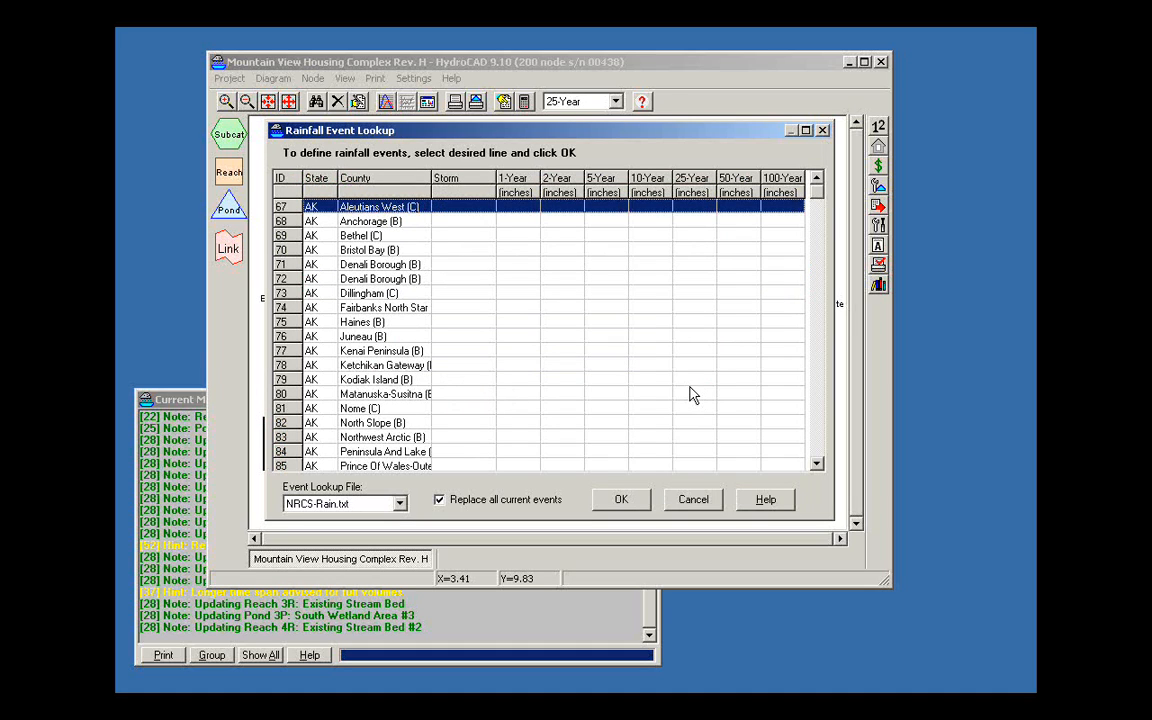
left_click_drag(818, 204, 819, 305)
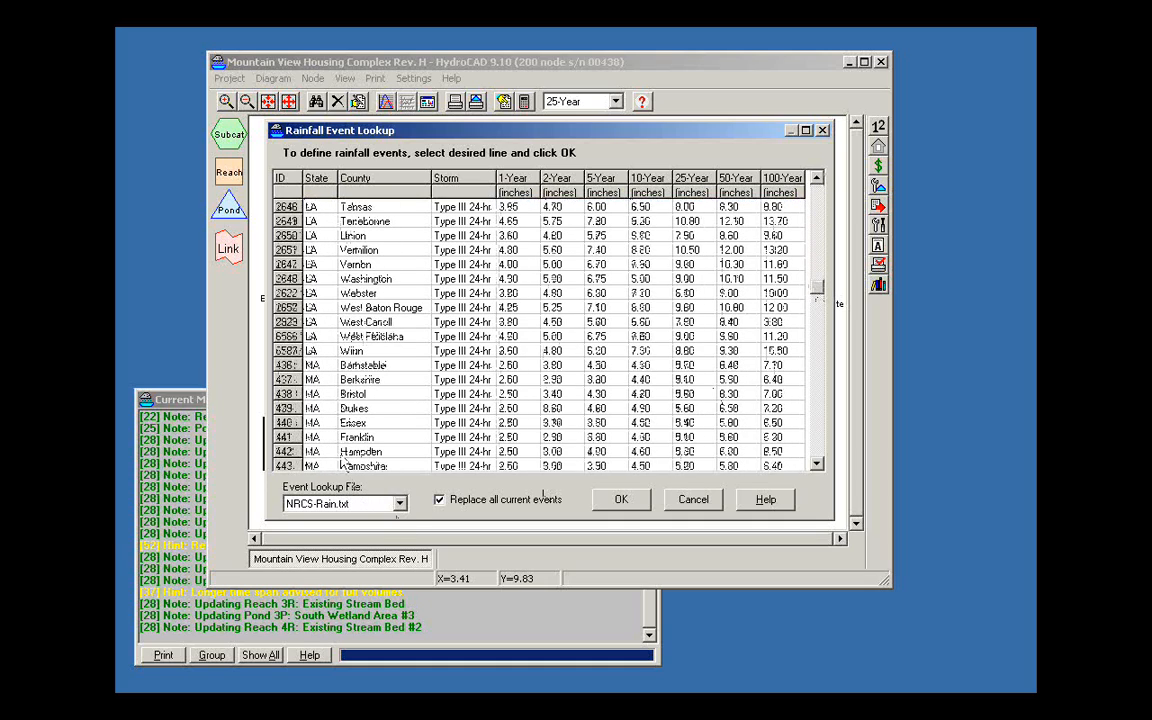
left_click(400, 396)
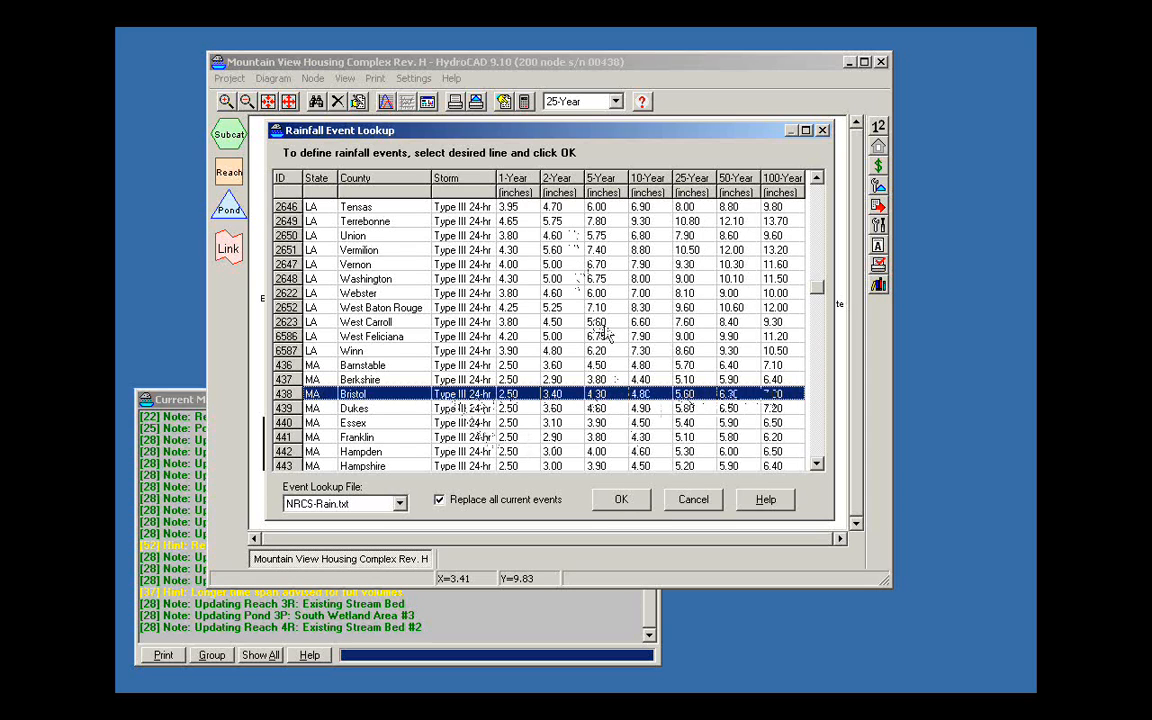
left_click(626, 505)
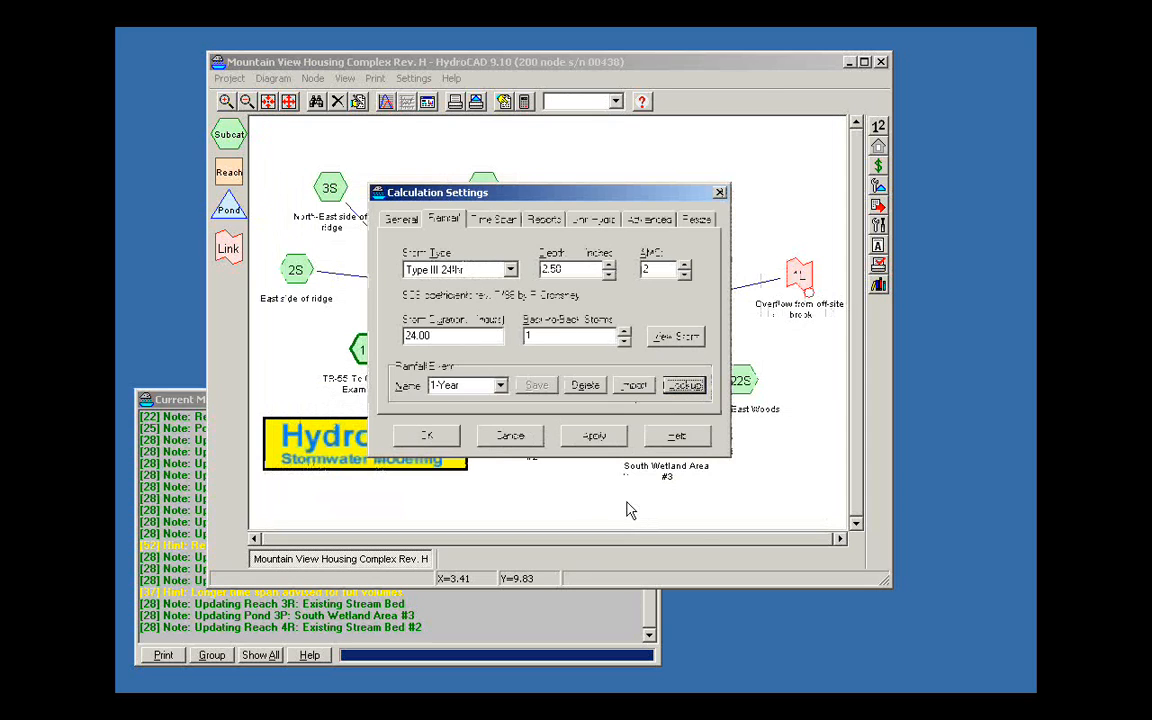
left_click(500, 385)
left_click(468, 437)
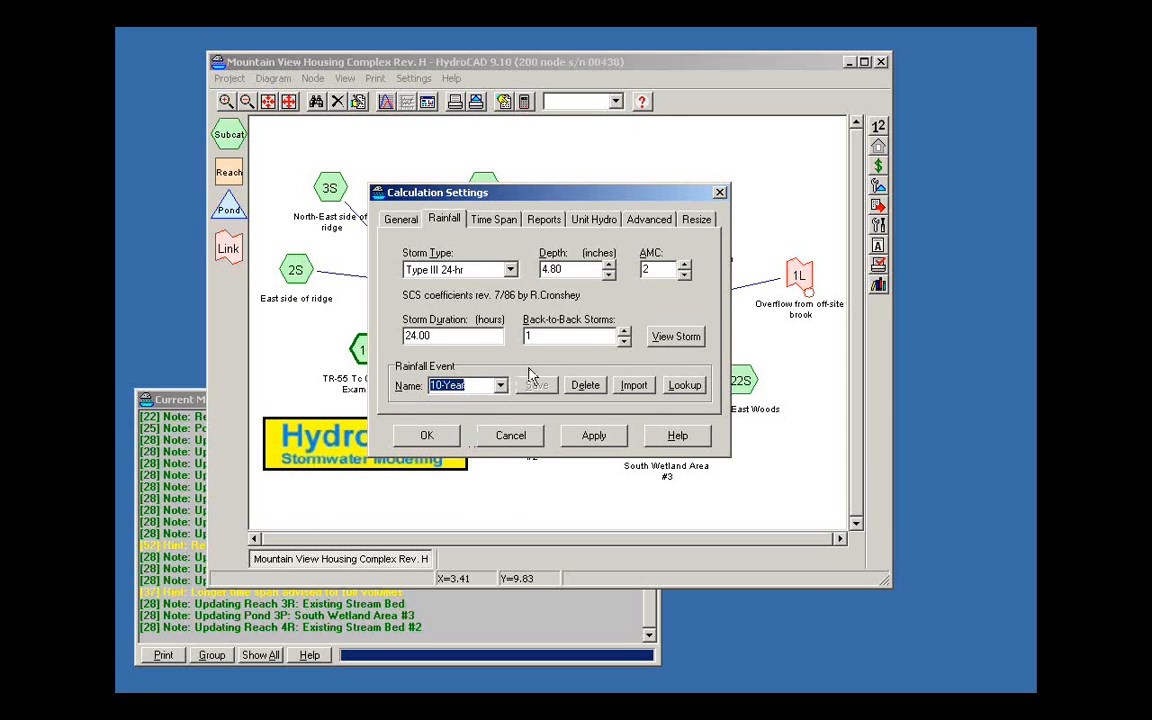
- Browse the rainfall event lookup in NRCS-Rain.txt and My-Rain.txt, and cancel the lookup and the calculation settings
left_click(685, 386)
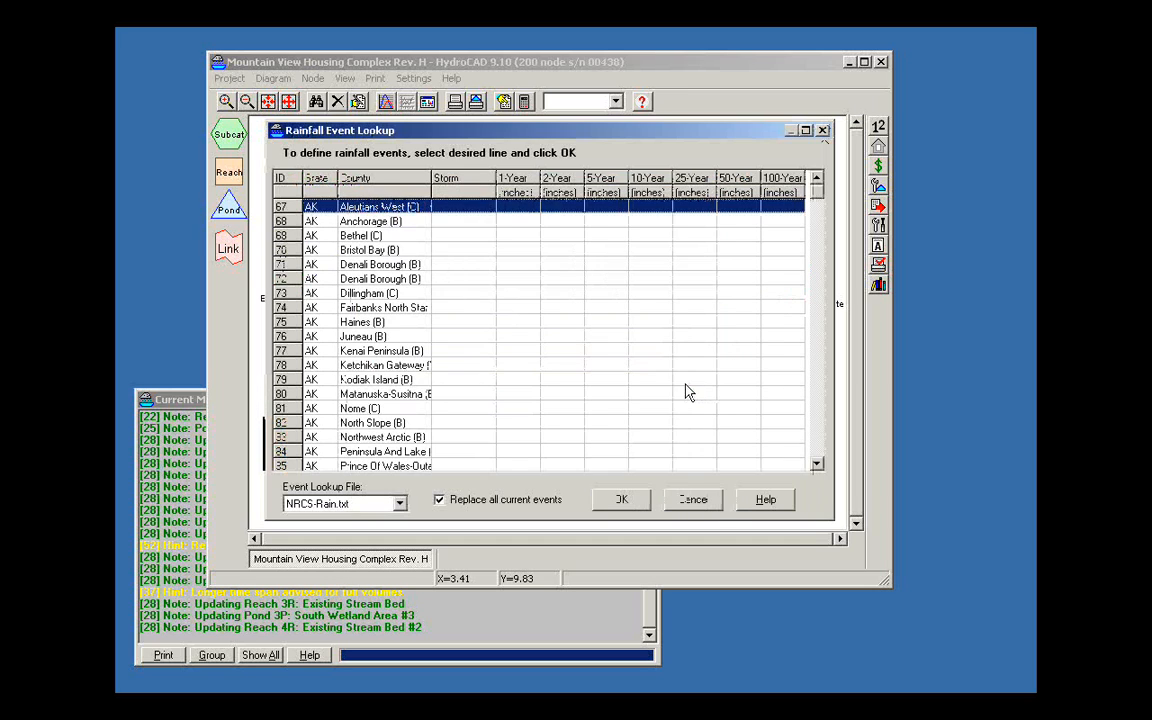
left_click(819, 205)
left_click_drag(819, 201, 818, 251)
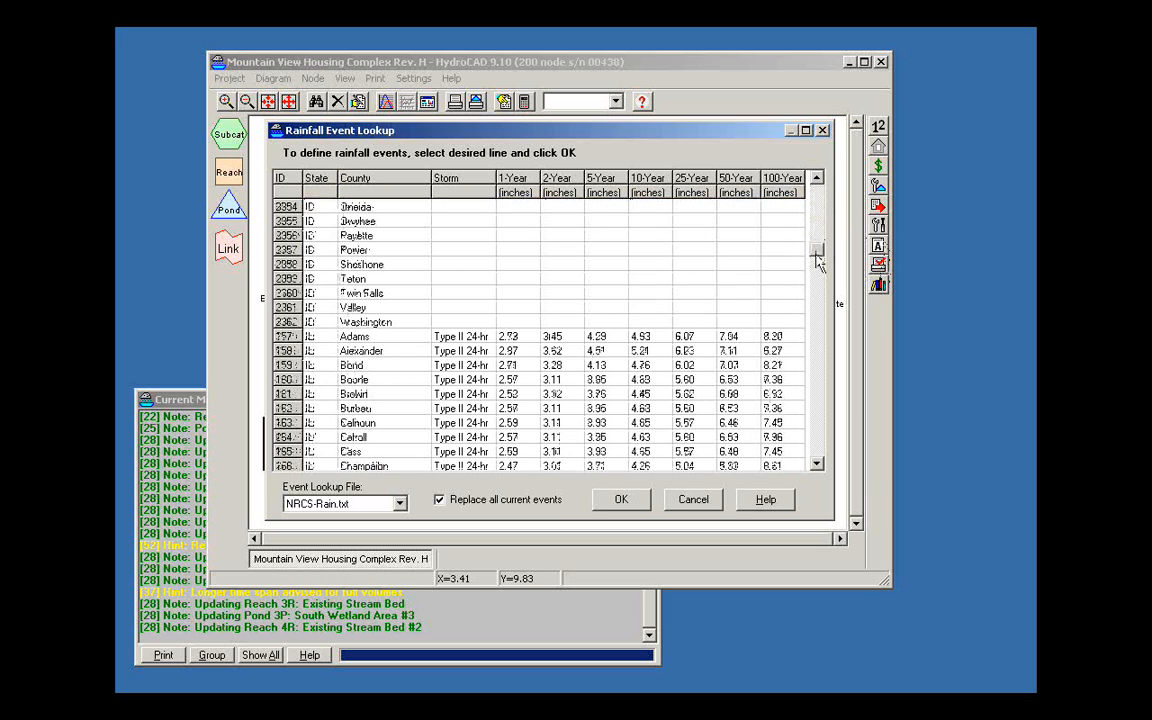
left_click(399, 504)
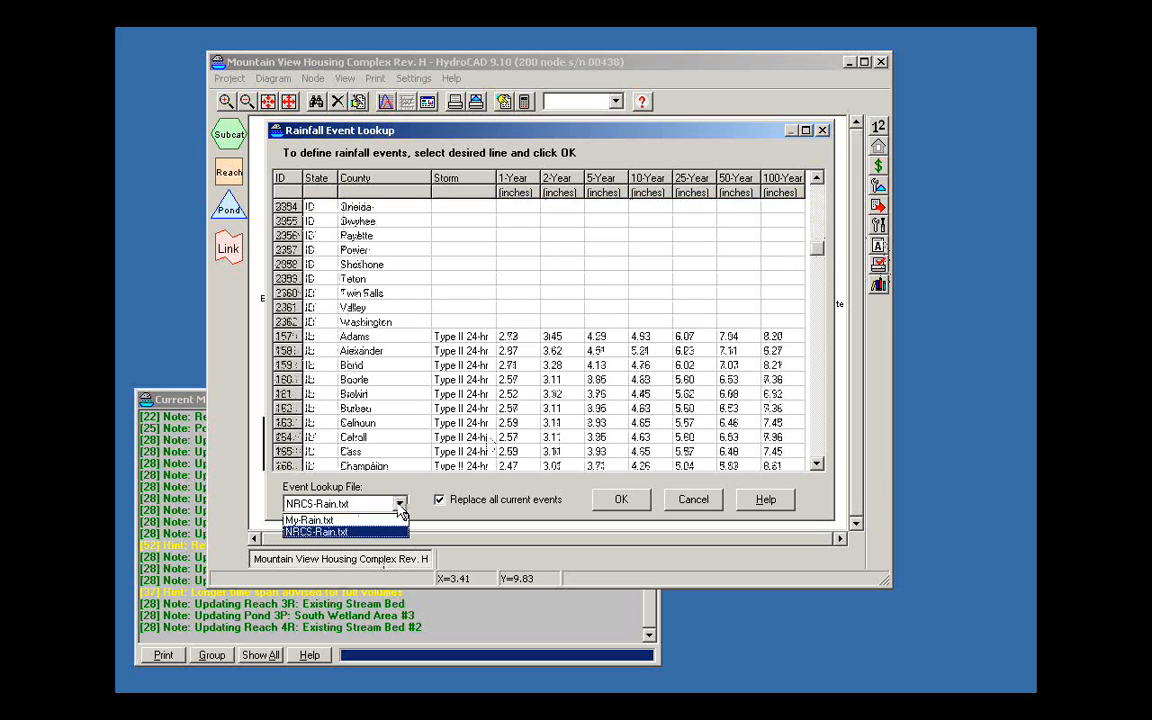
left_click(352, 521)
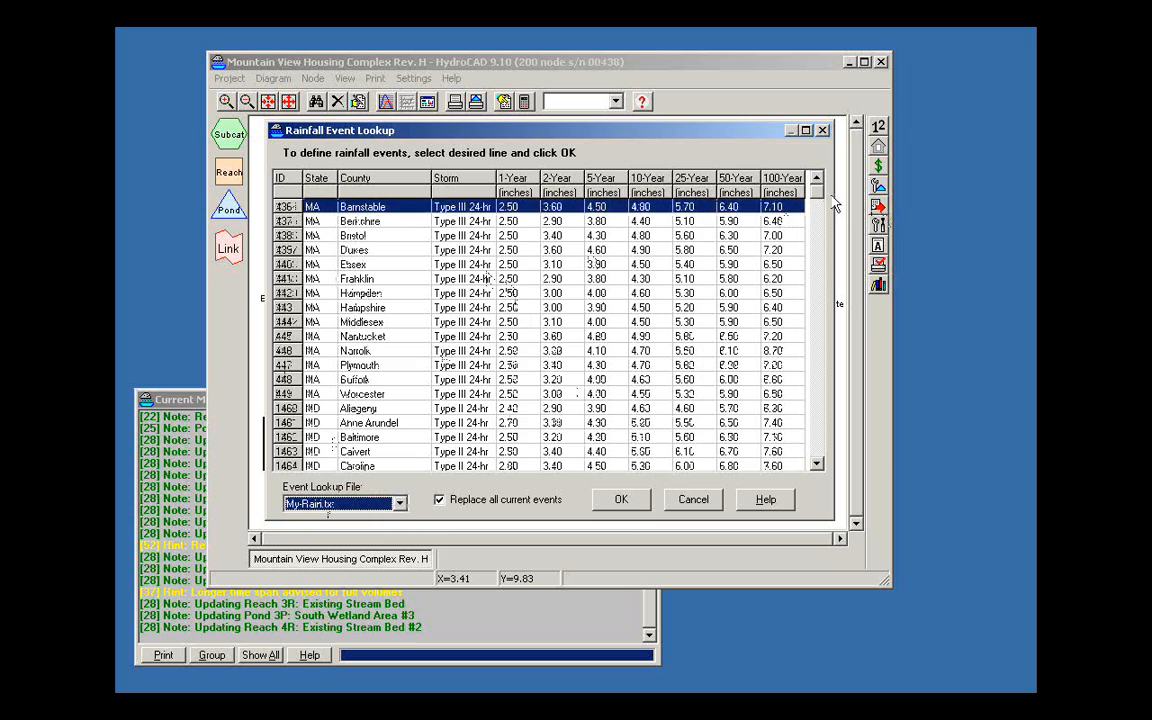
mouse_move(817, 192)
left_mouse_down()
mouse_move(831, 454)
mouse_move(825, 201)
left_mouse_up()
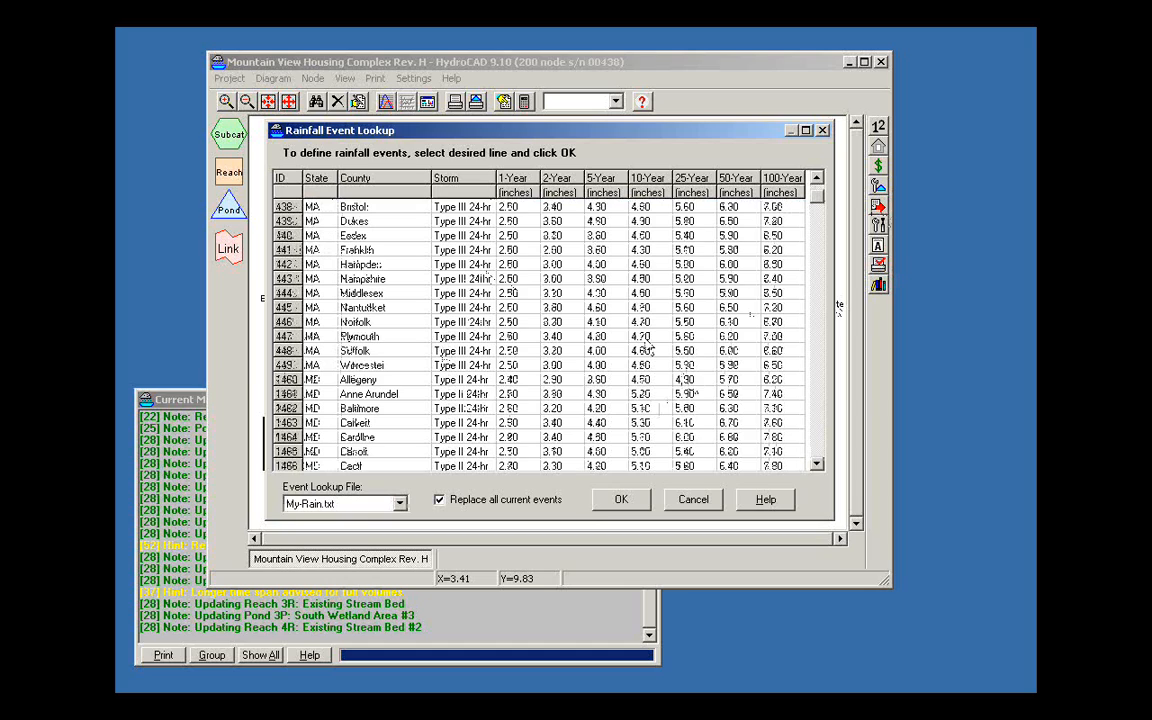
left_click(681, 510)
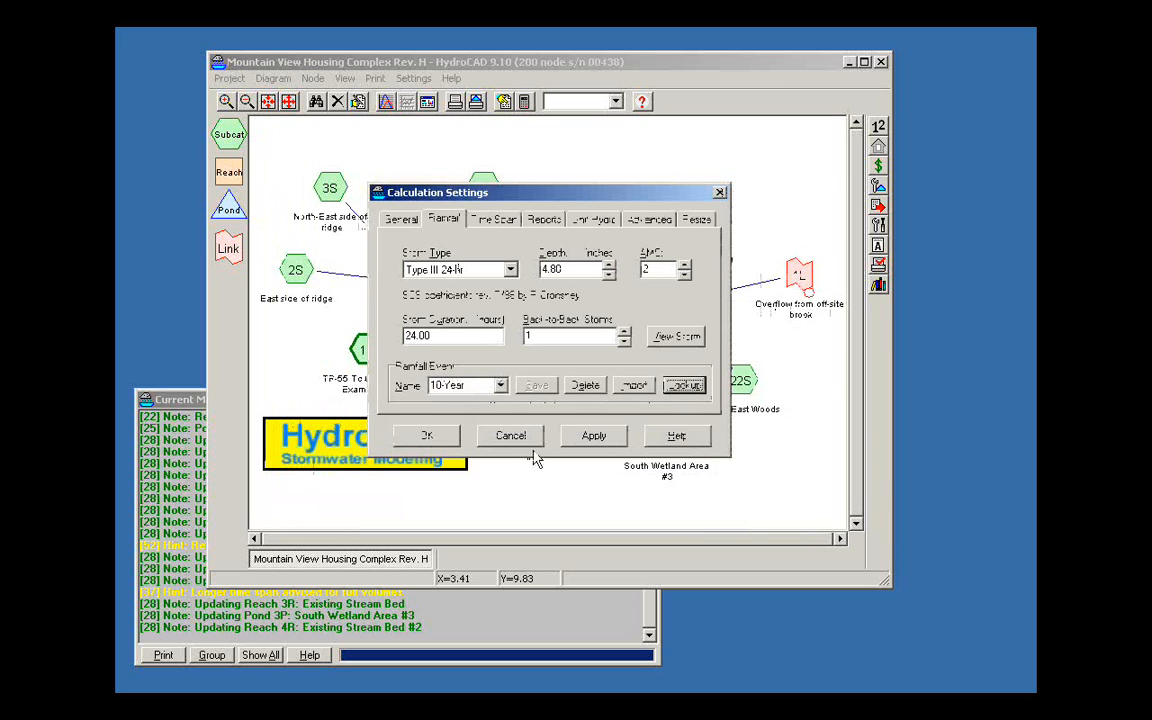
left_click(524, 437)
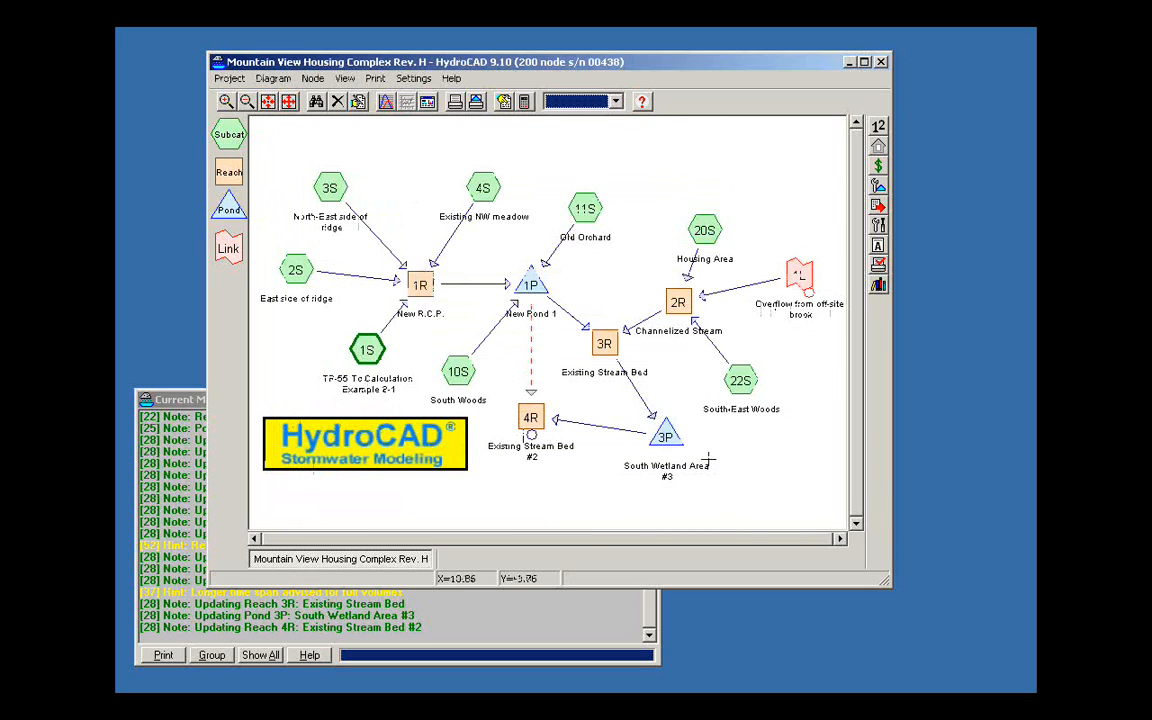
- Open pond 1P for editing, check its storage and outlets, and open the culvert outlet's settings
left_click(525, 273)
right_click(526, 273)
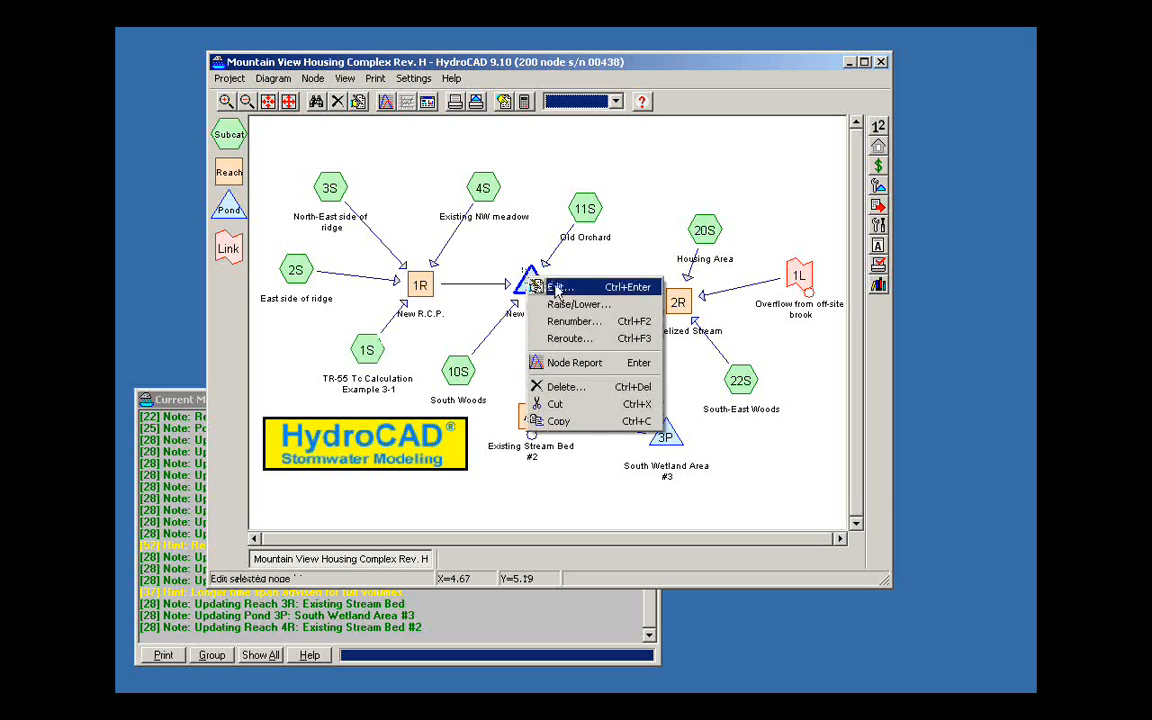
left_click(570, 214)
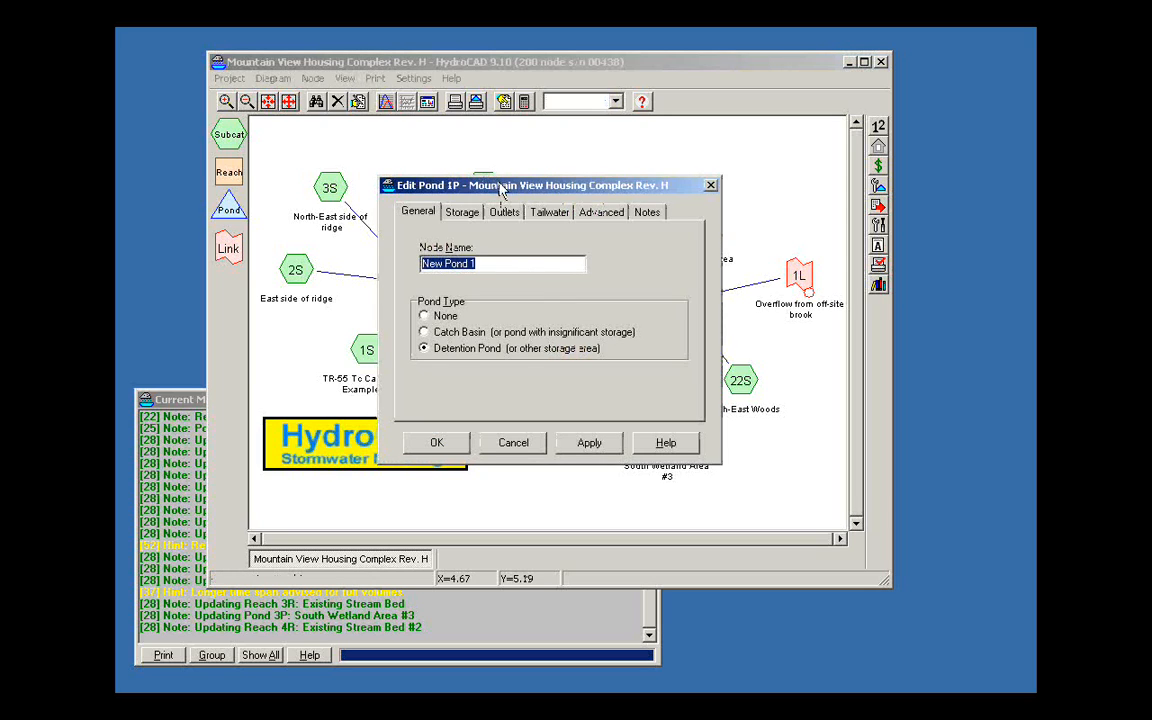
left_click(472, 214)
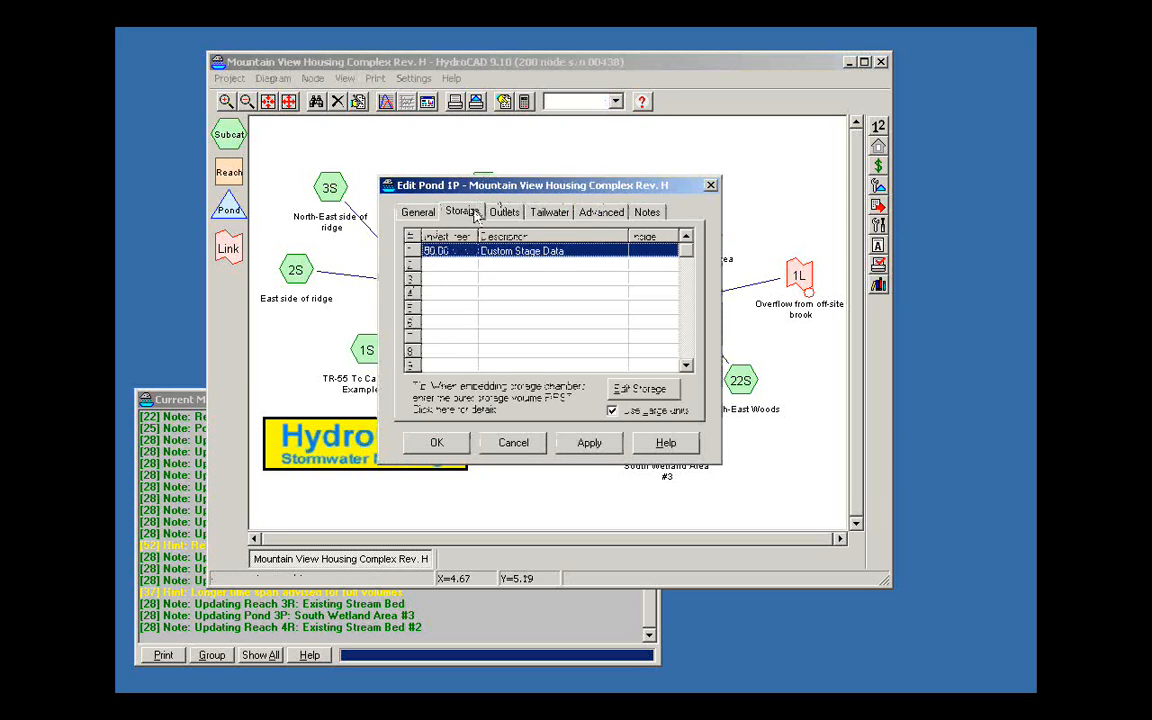
left_click(503, 212)
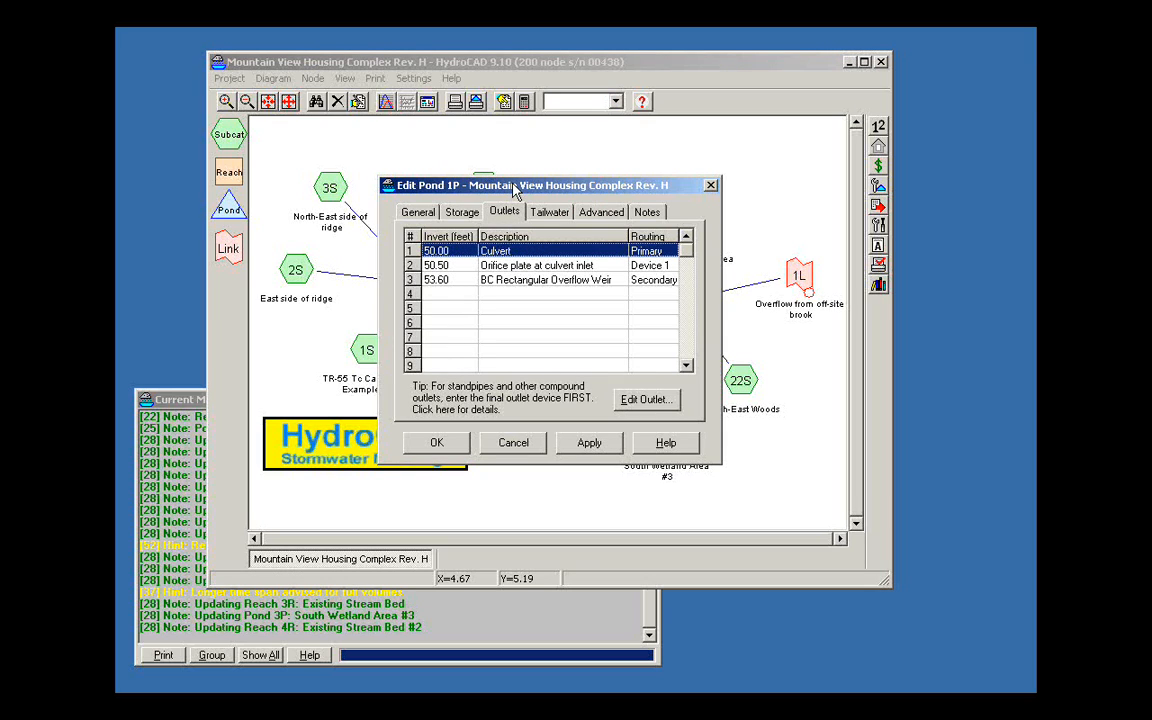
double_click(505, 257)
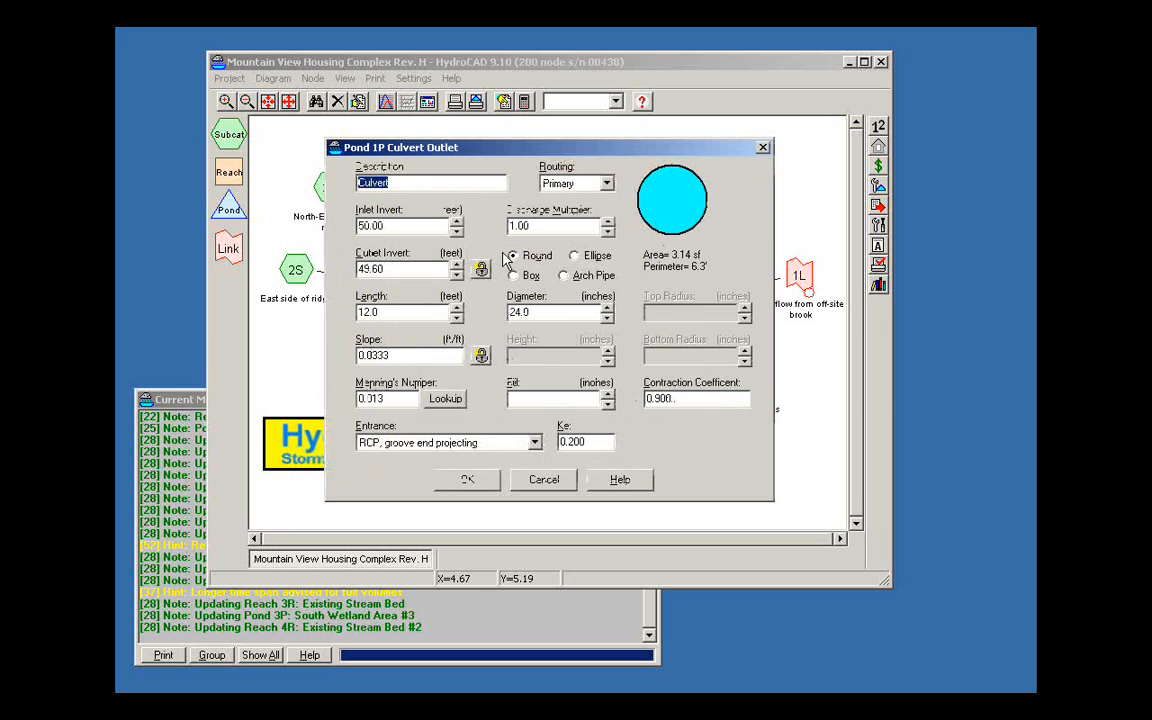
left_click_drag(455, 148, 487, 153)
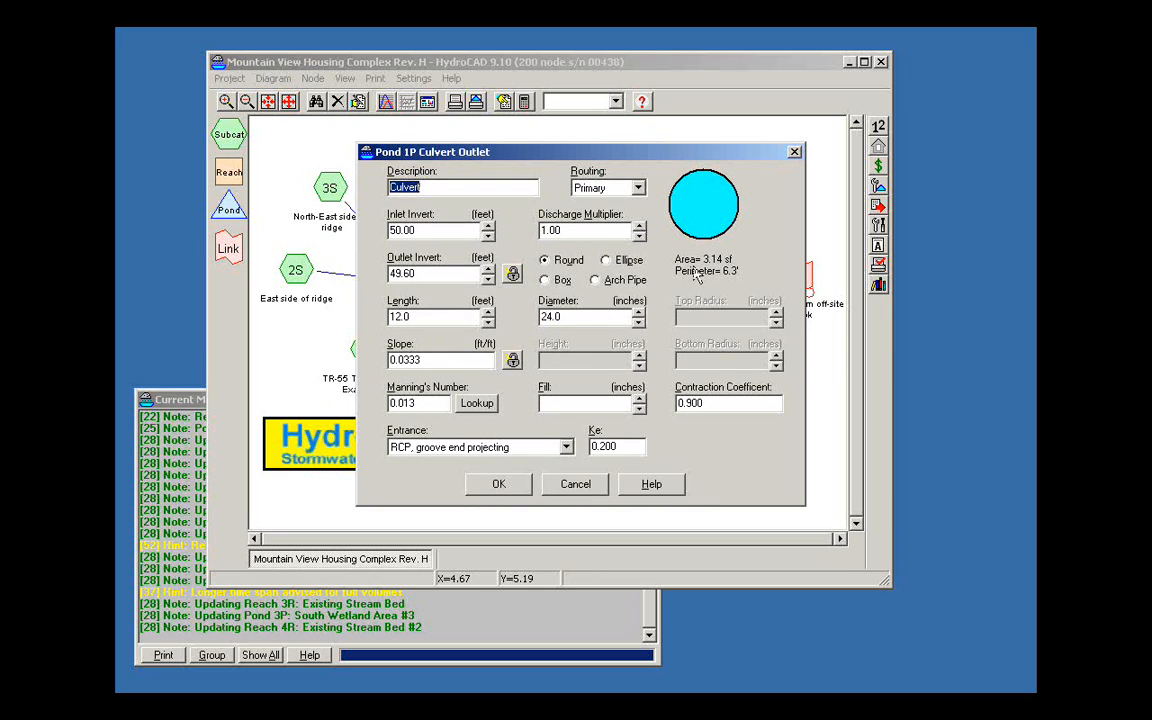
- Change the culvert outlet to a box shape, 24 inches wide and 18 inches high
left_click(550, 280)
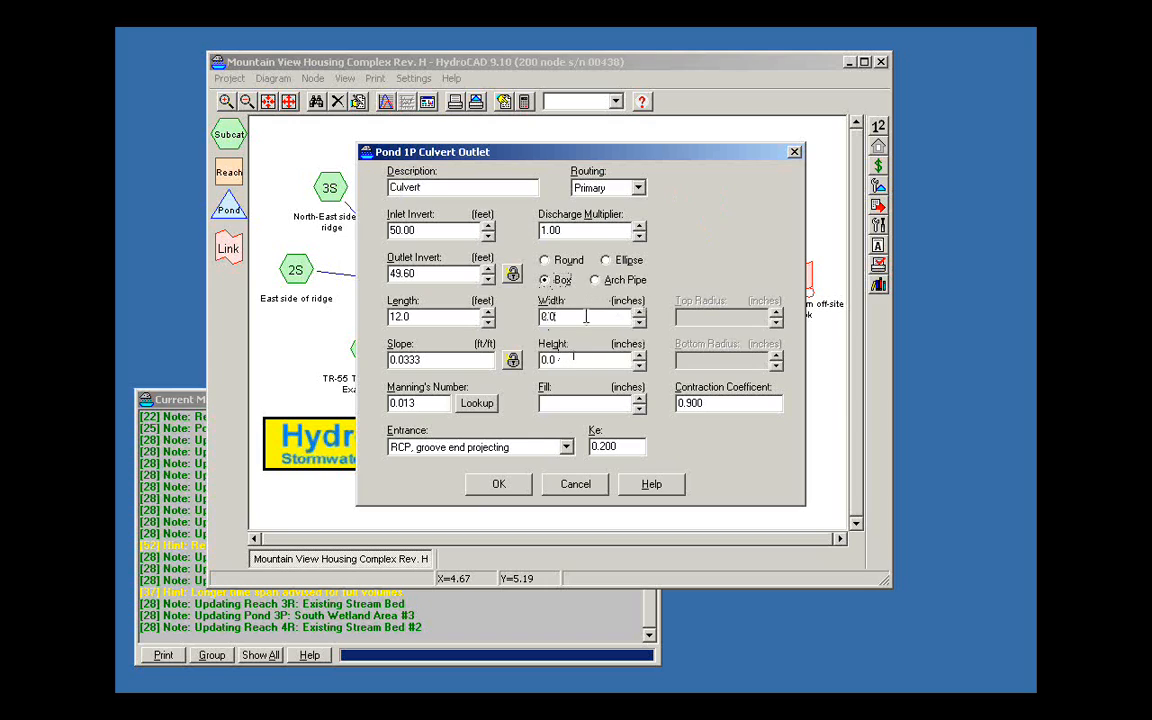
left_click_drag(584, 318, 527, 314)
type("24")
key("Tab")
type("18")
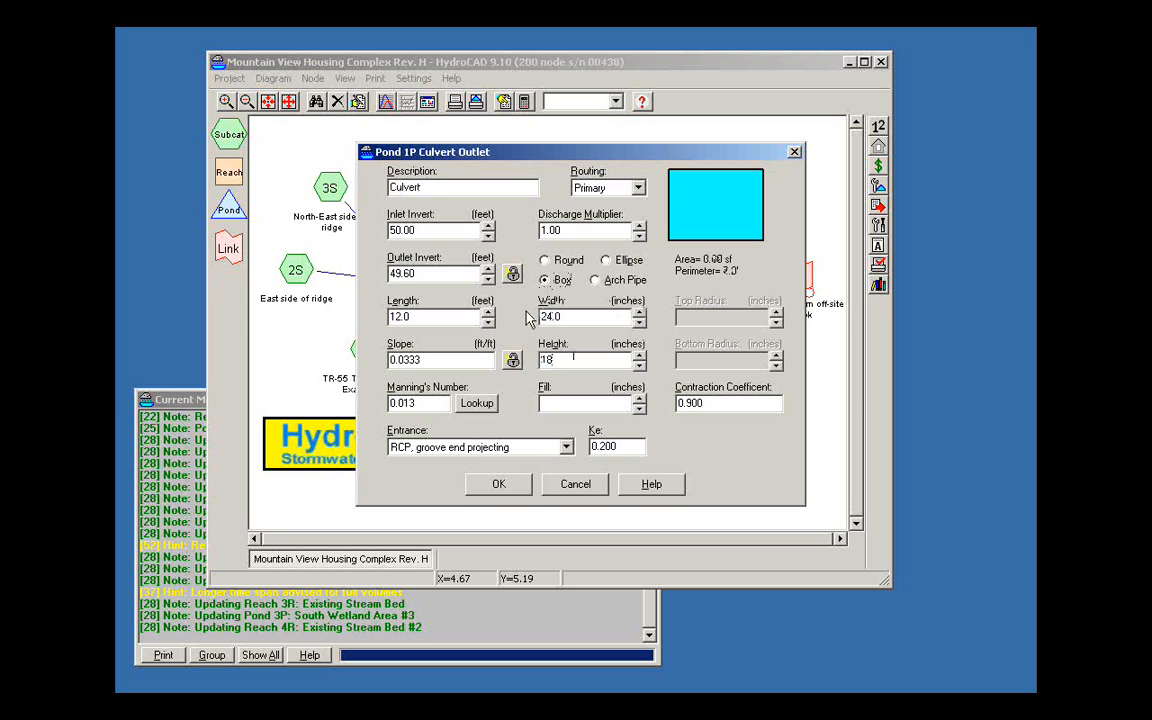
- Change the culvert outlet to an ellipse and try several top radii, including 14, 18, 12 and 16 inches
left_click(606, 261)
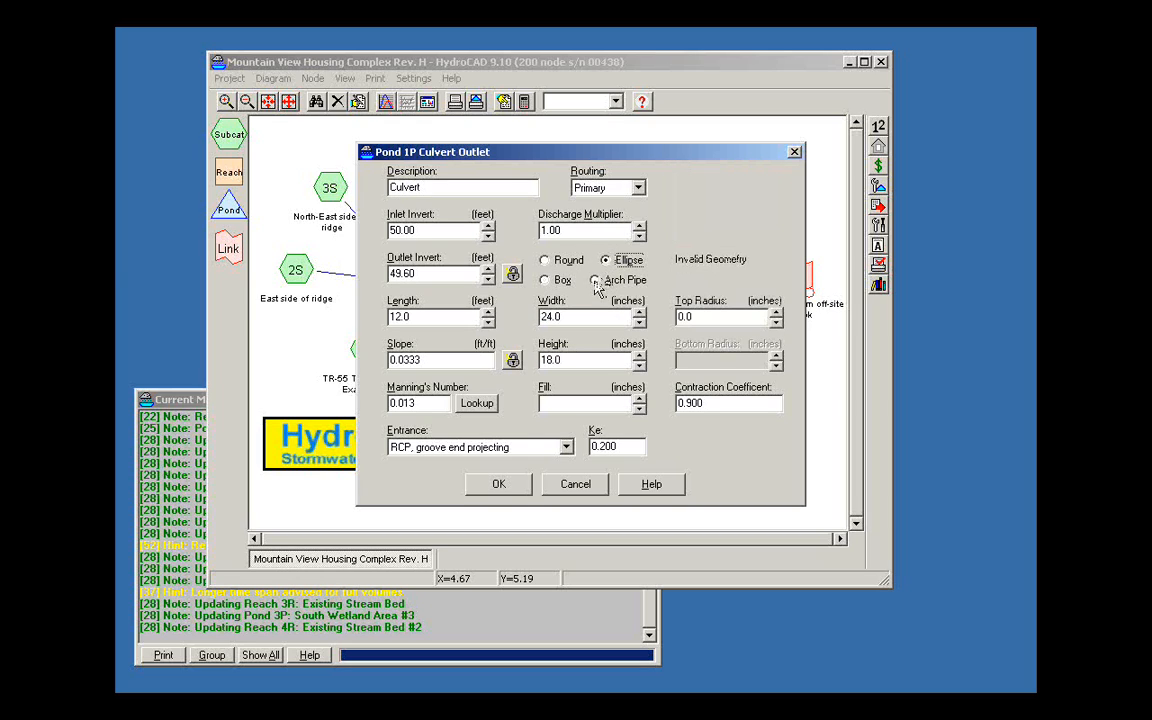
left_click_drag(562, 317, 510, 318)
key("Tab")
left_click(775, 313)
left_click(775, 313)
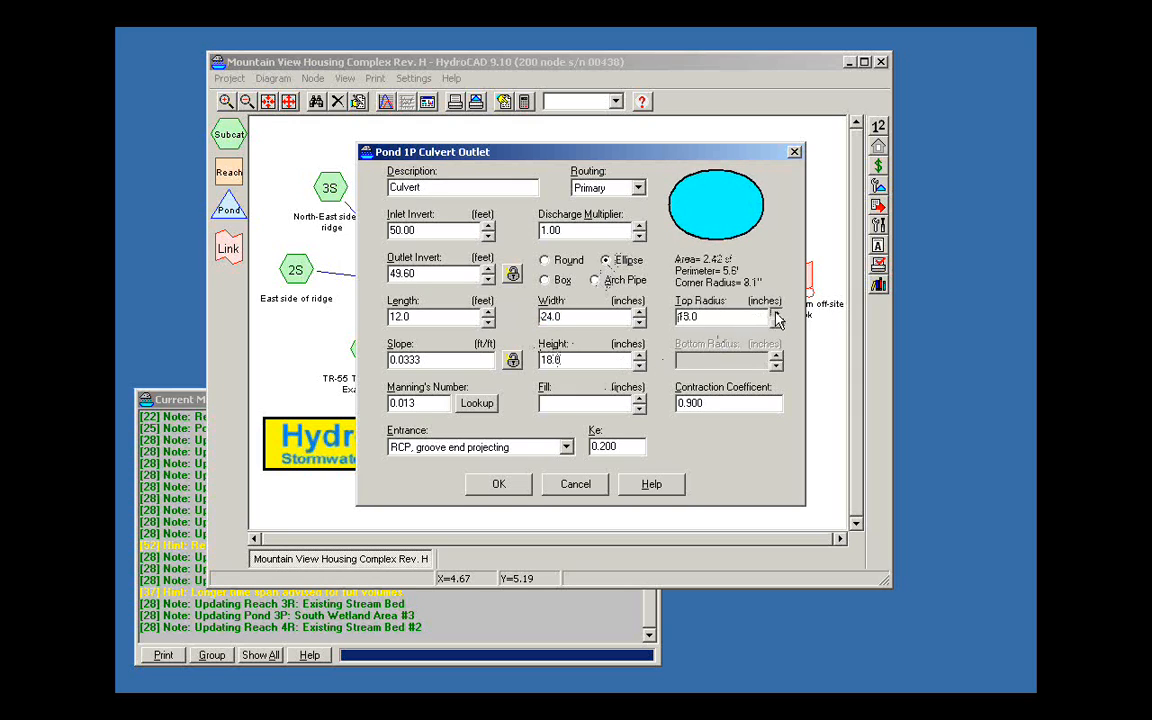
left_click(776, 322)
left_click(776, 322)
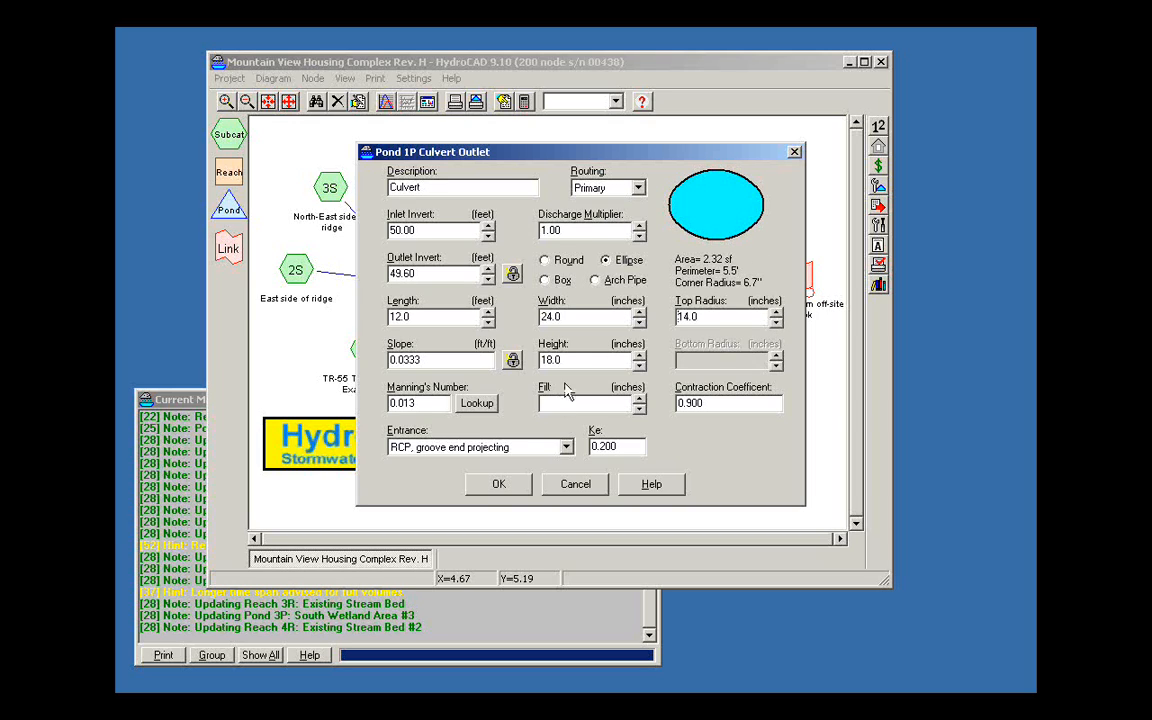
left_click(776, 323)
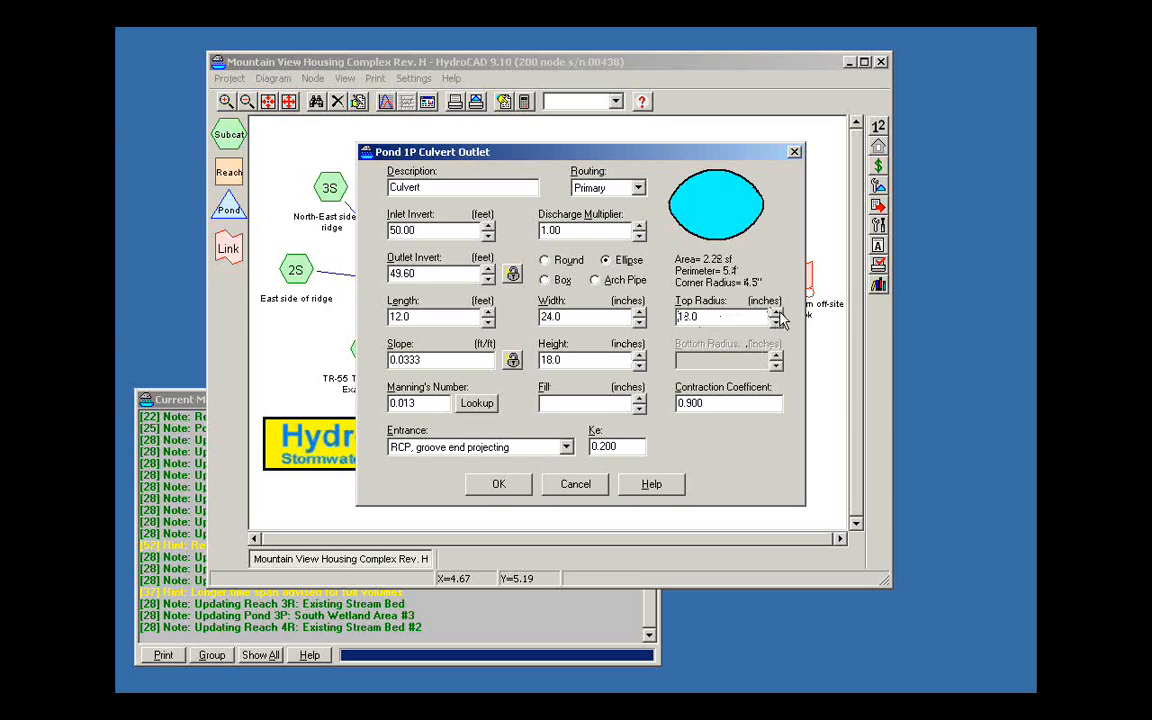
left_click(776, 321)
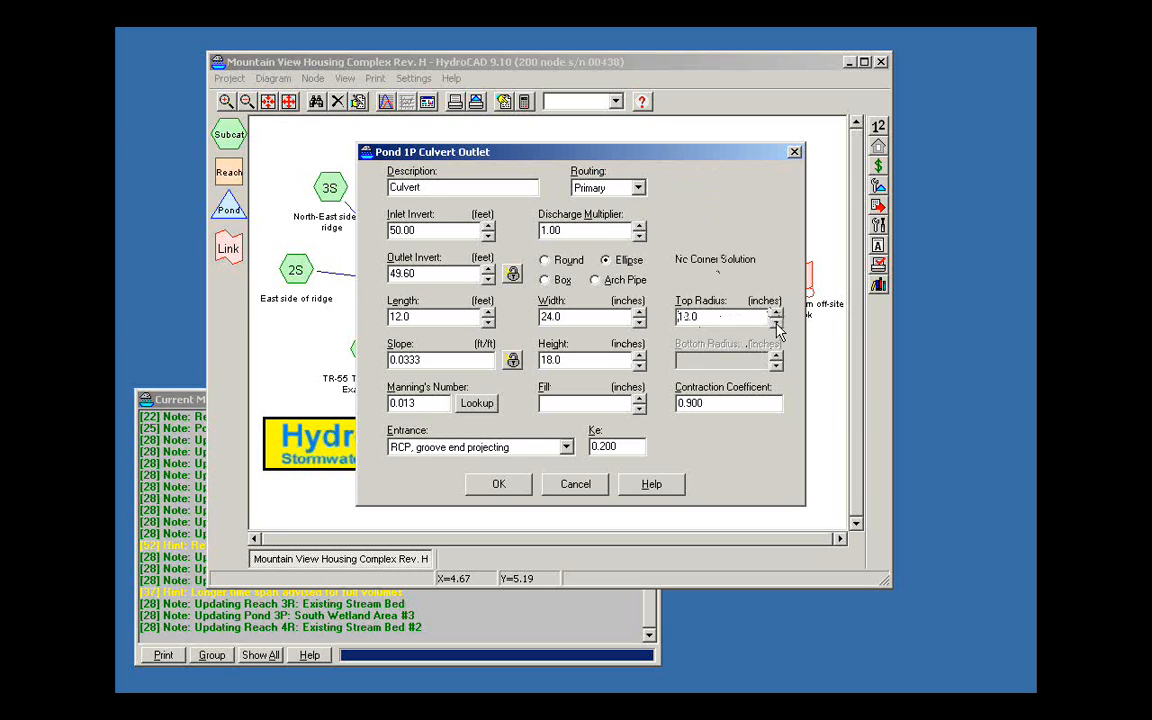
left_click(776, 314)
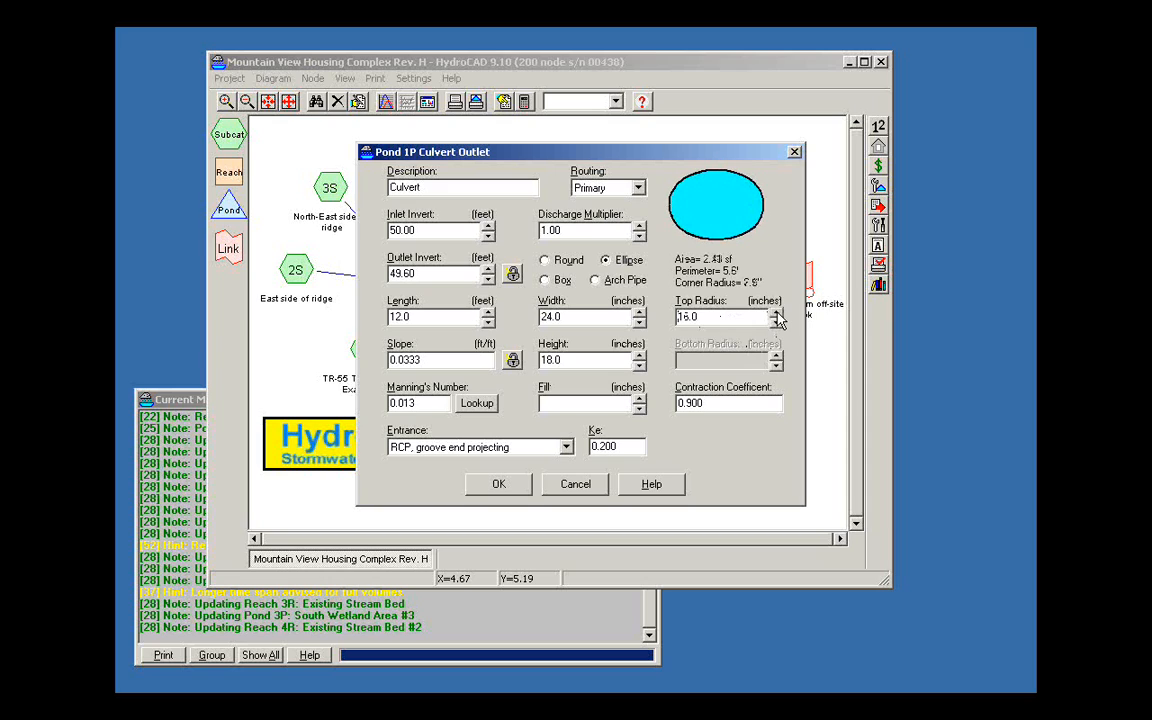
left_click(776, 314)
- Change the culvert outlet to an arch pipe with a 36-inch top radius and a 99-inch bottom radius
left_click(596, 281)
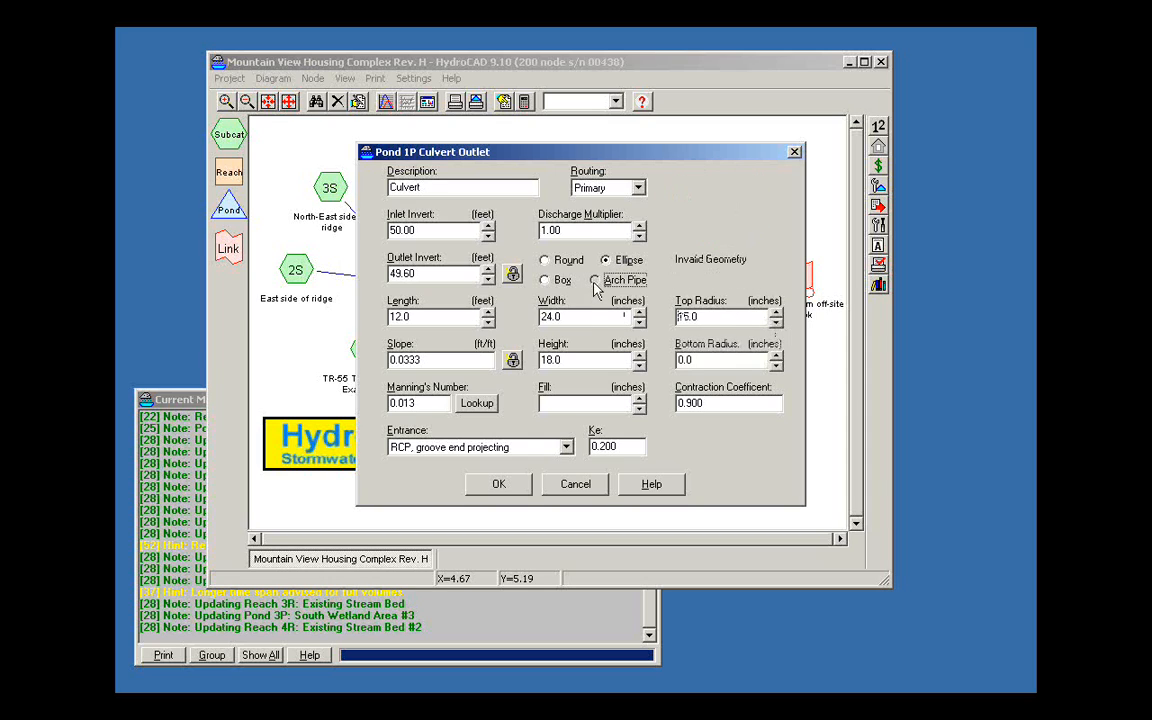
double_click(680, 316)
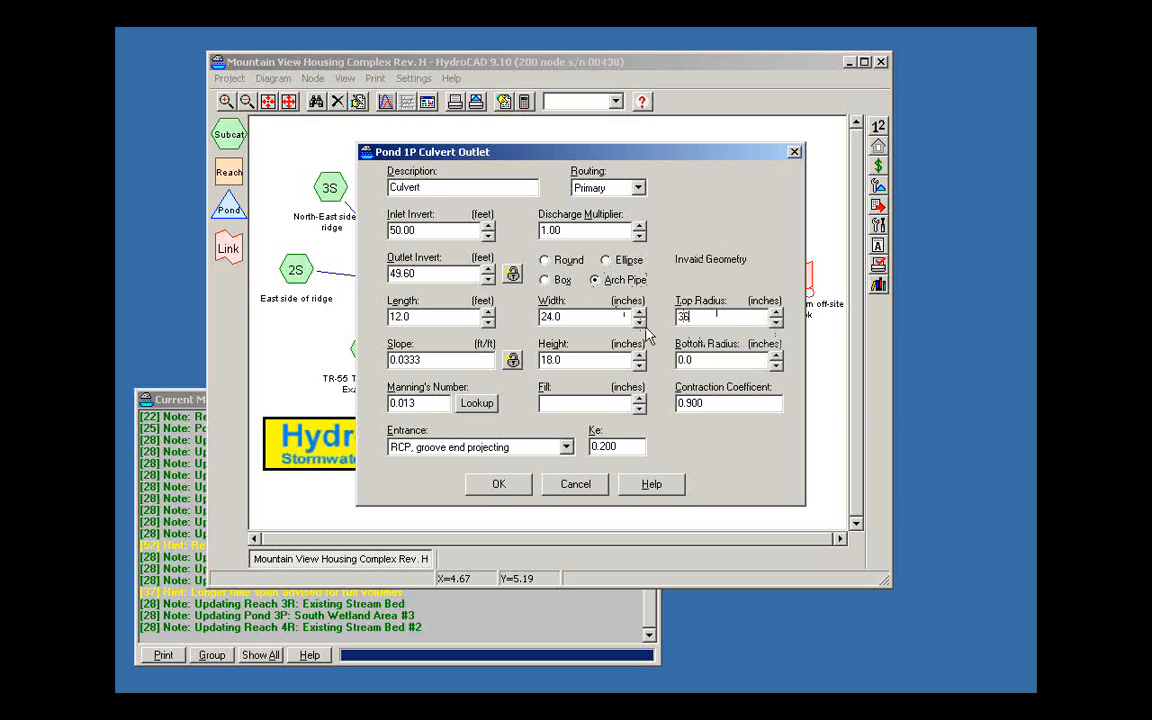
type("36")
key("Tab")
type("99")
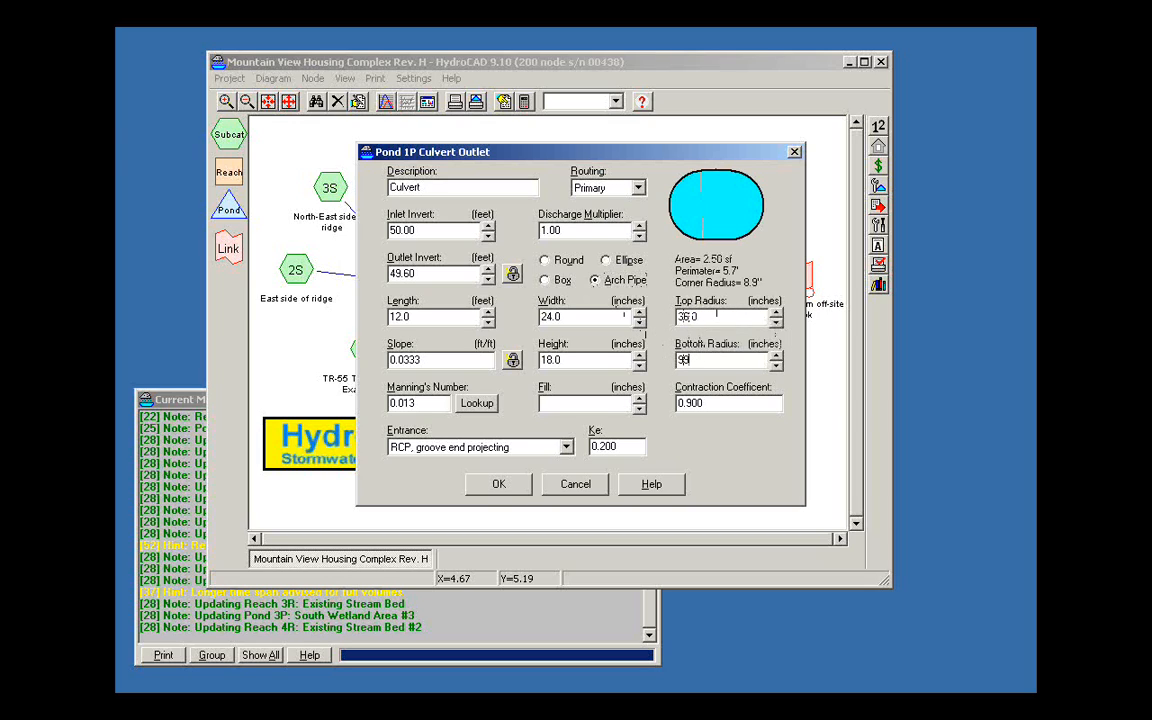
- Adjust the arch pipe's top radius to 13 inches and its bottom radius to 101 inches
left_click(776, 323)
left_click(776, 323)
left_click(777, 325)
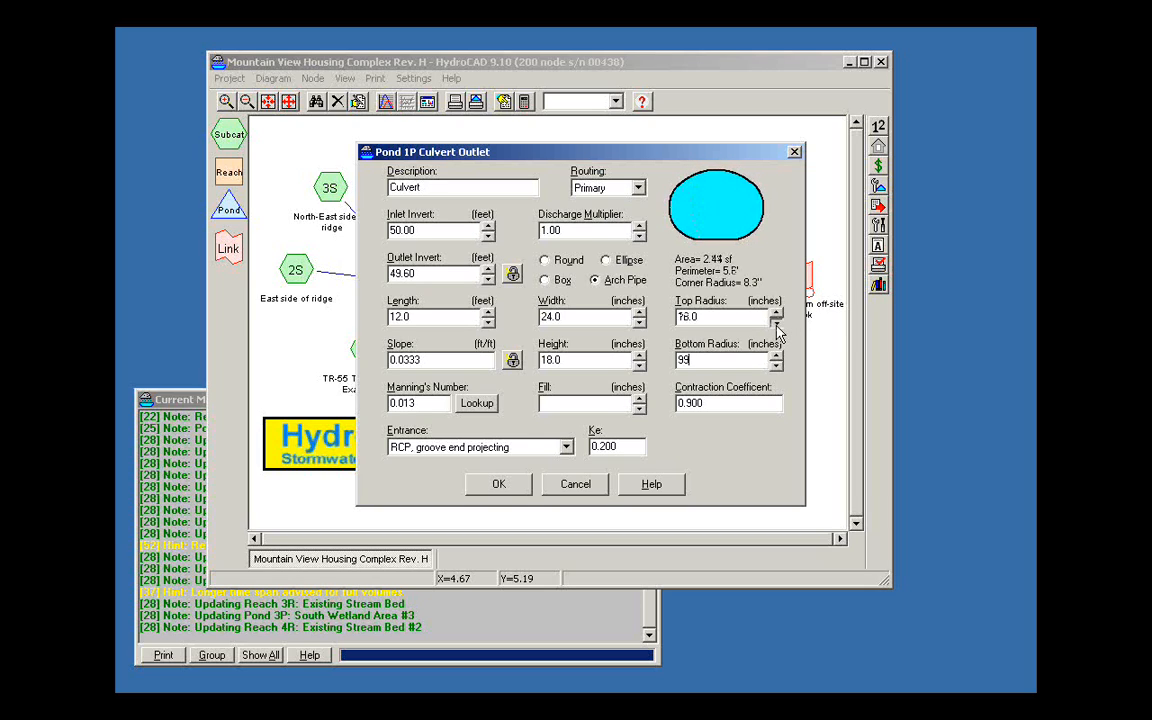
left_click(776, 313)
left_click(776, 313)
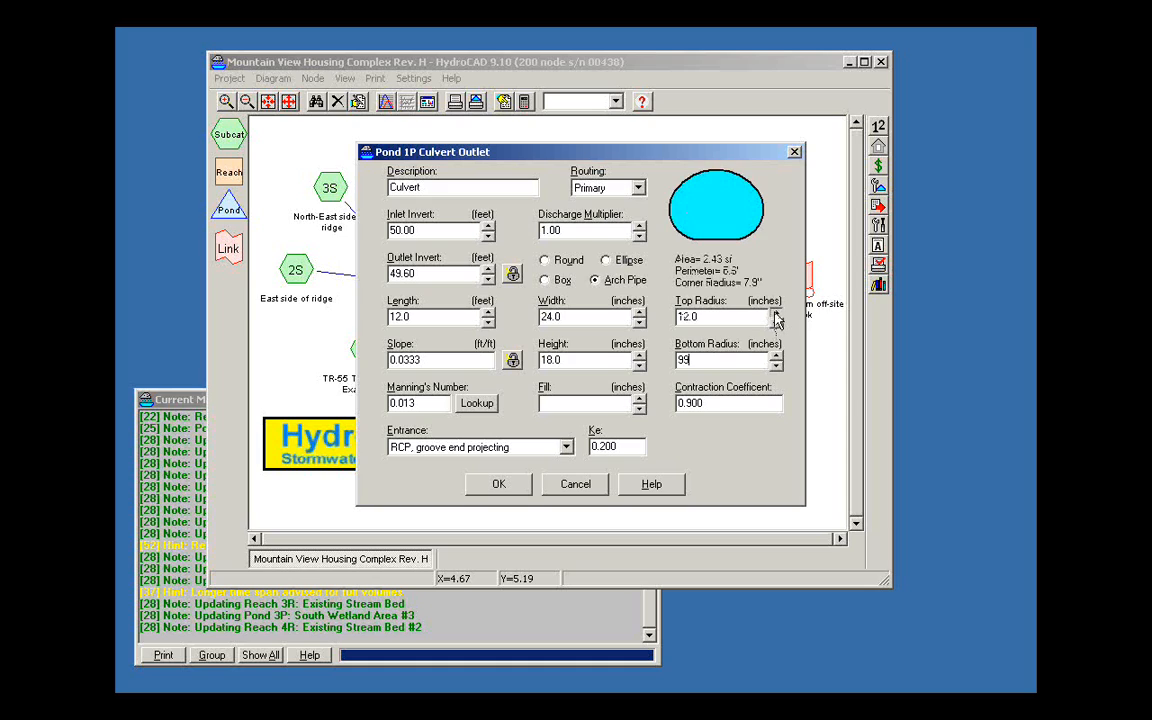
left_click(777, 364)
- Try 4 inches of fill in the arch pipe, and cancel both the culvert outlet and pond edits
left_click(639, 399)
left_click(639, 399)
left_click(639, 399)
left_click(639, 399)
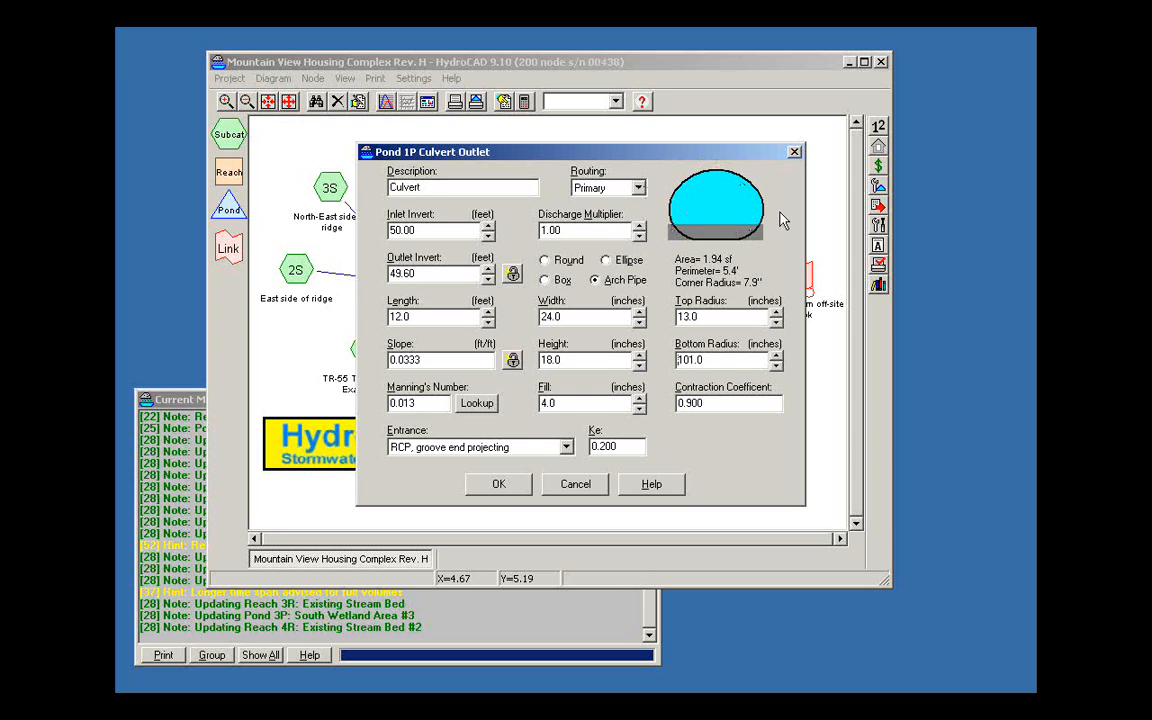
left_click(577, 486)
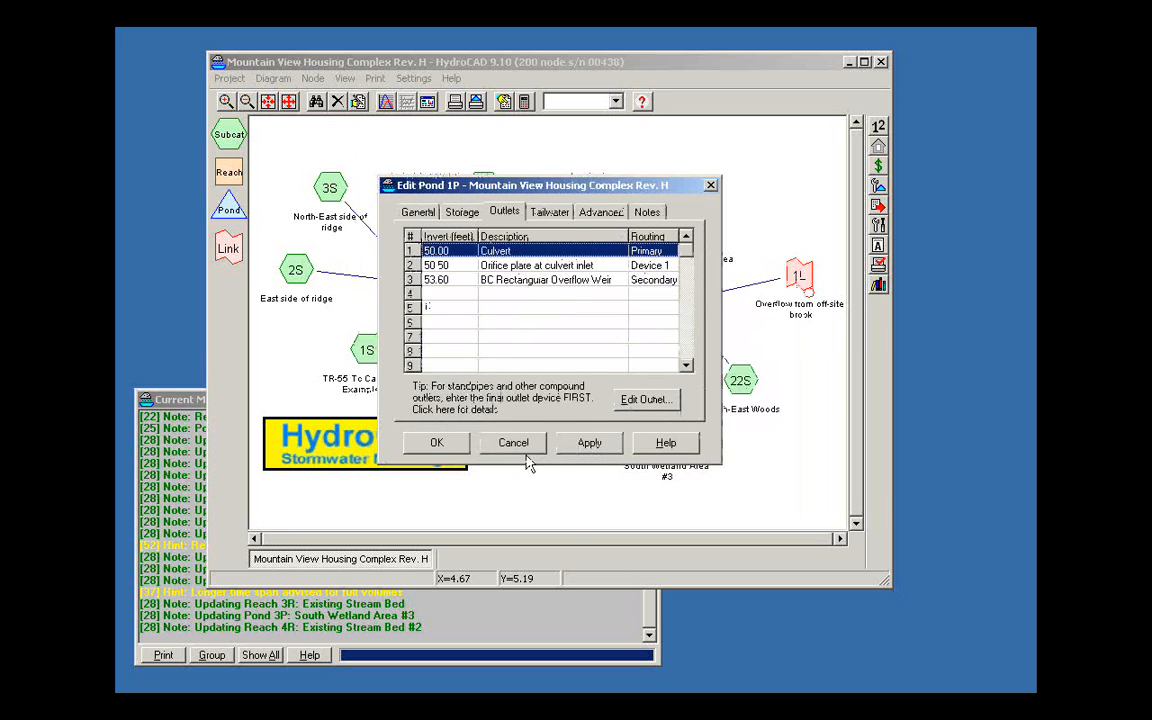
left_click(514, 443)
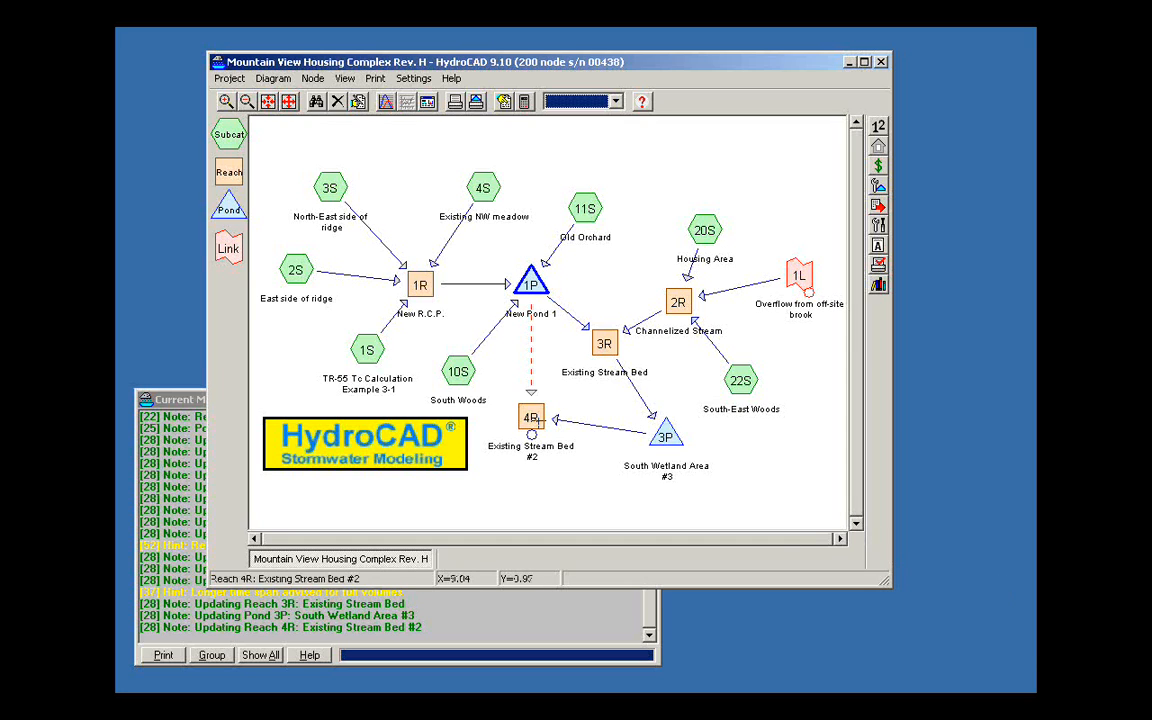
left_click_drag(495, 67, 511, 68)
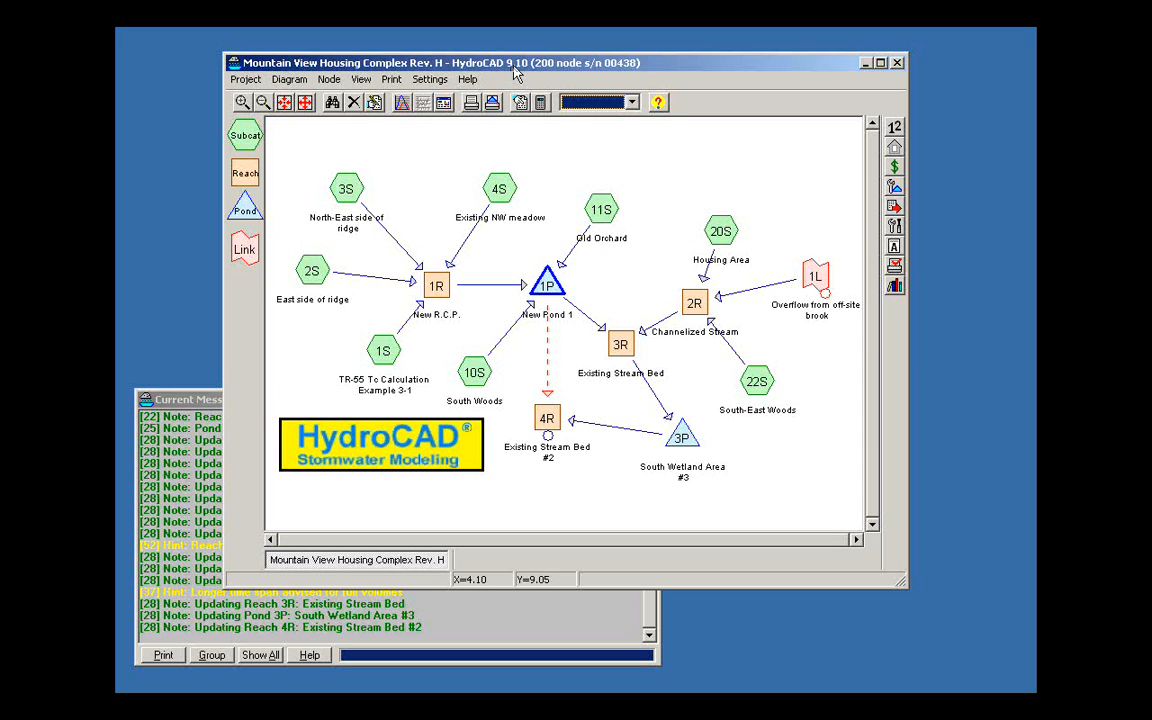
left_click_drag(514, 69, 521, 76)
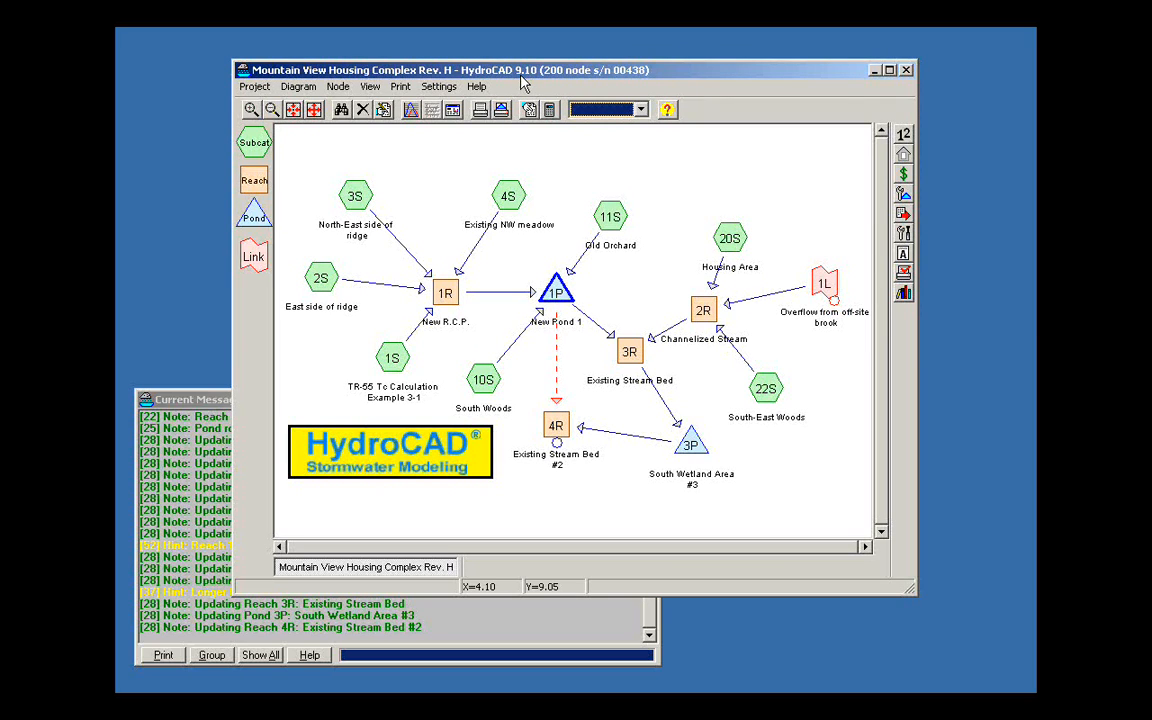
double_click(731, 241)
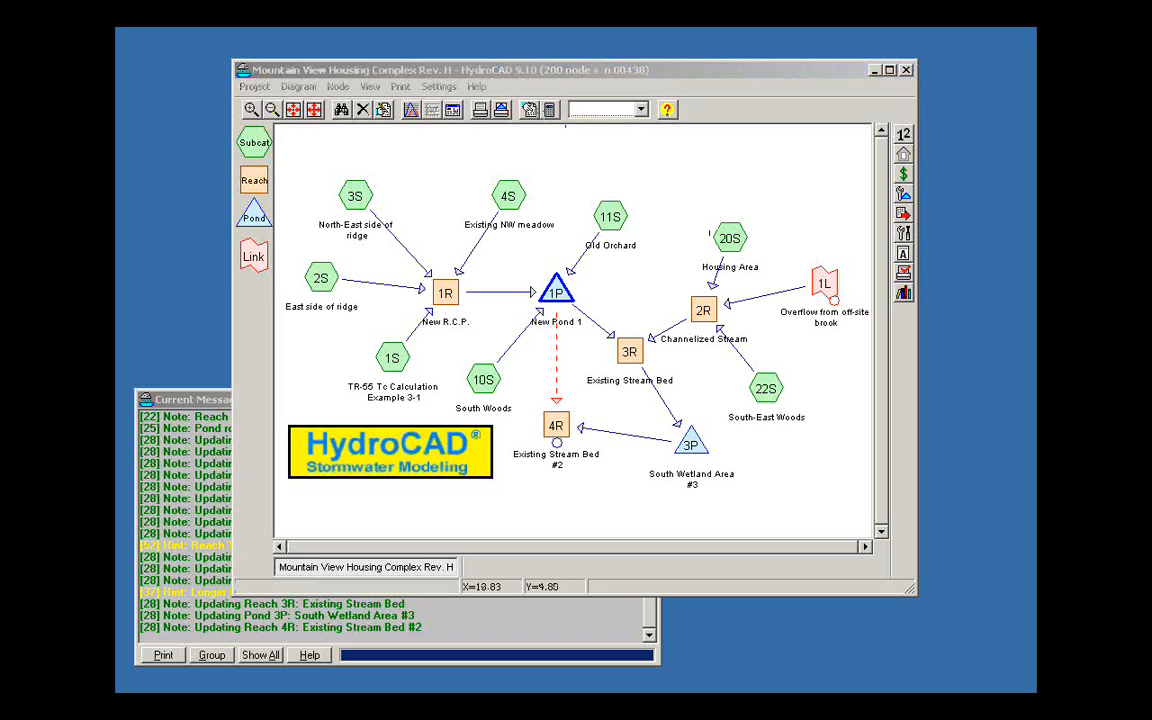
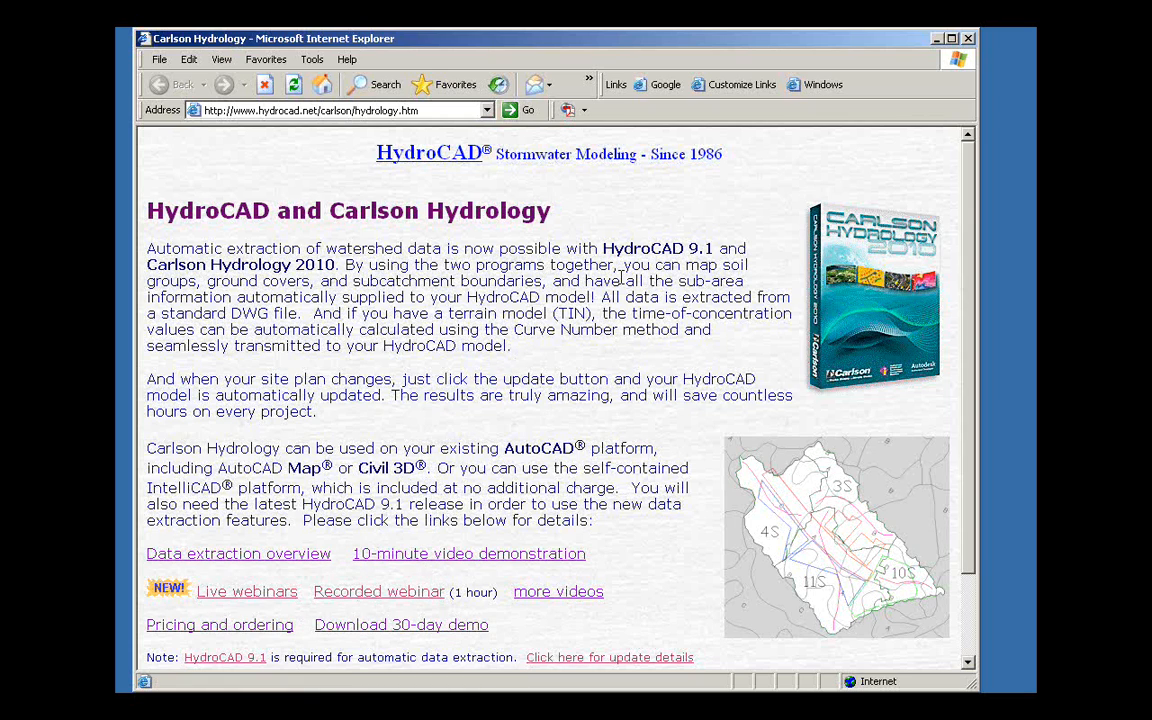
- In Internet Explorer, look through the Carlson Hydrology data extraction overview page and close the browser
left_click(237, 561)
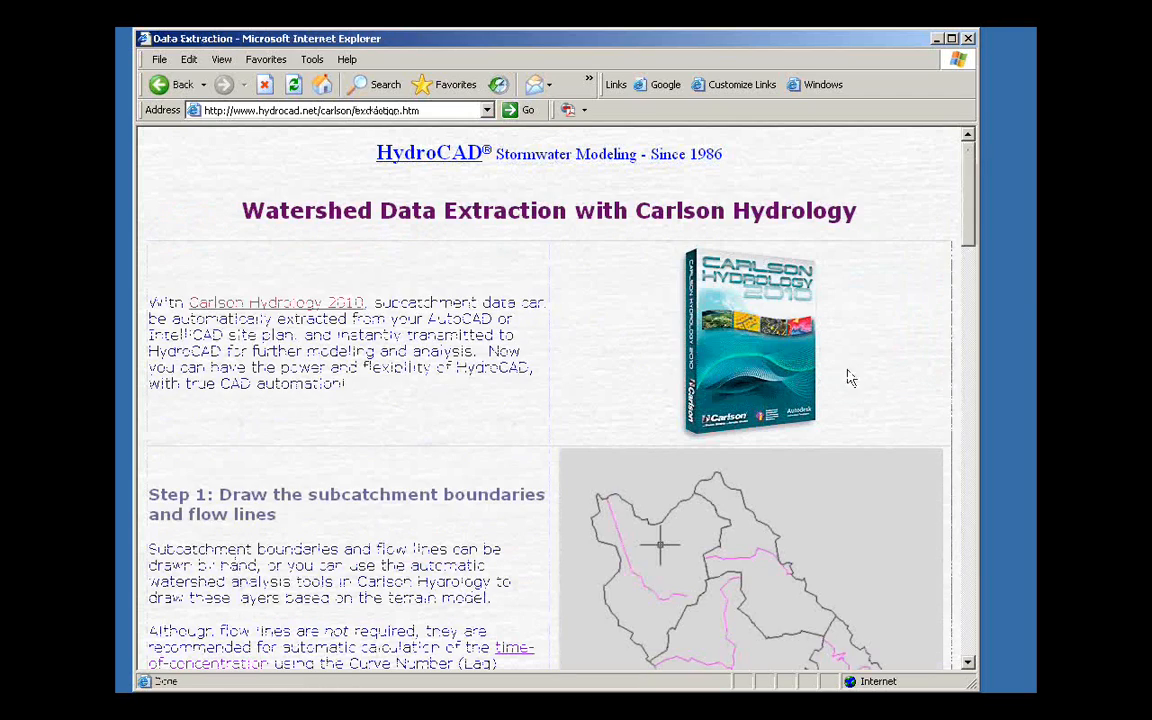
left_click_drag(978, 219, 968, 481)
left_click_drag(979, 527, 985, 180)
left_click(968, 38)
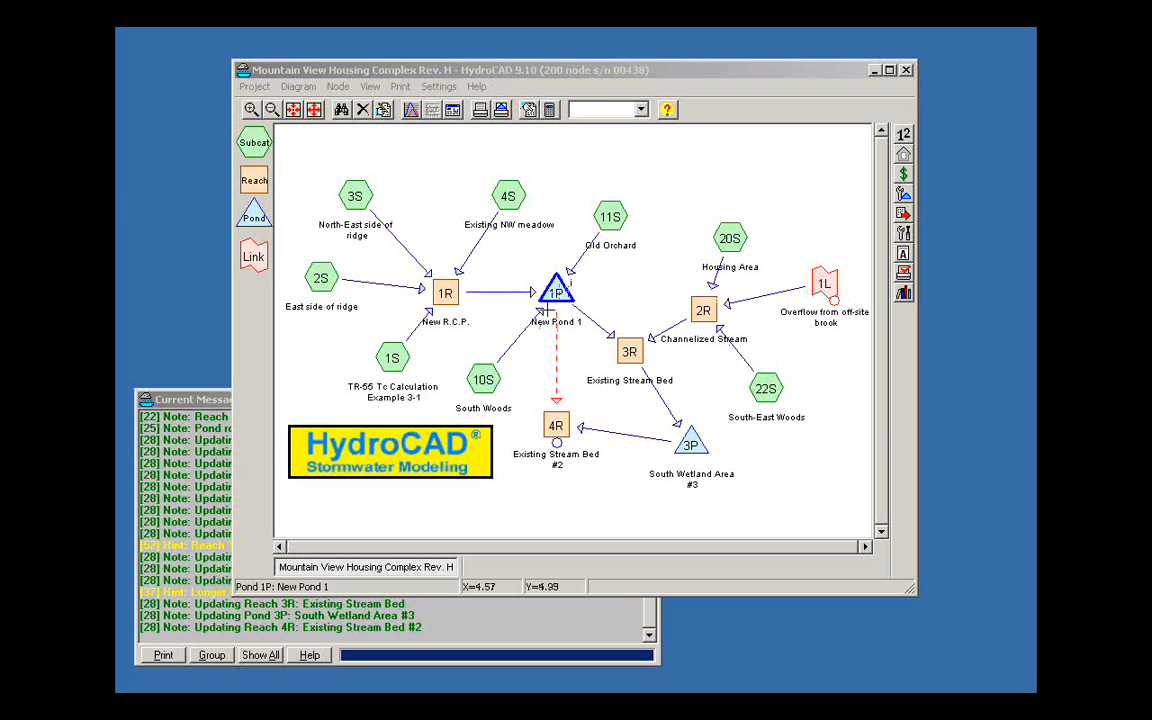
- Open the project Chamber Example #1.hcp from the Projects folder
left_click(254, 86)
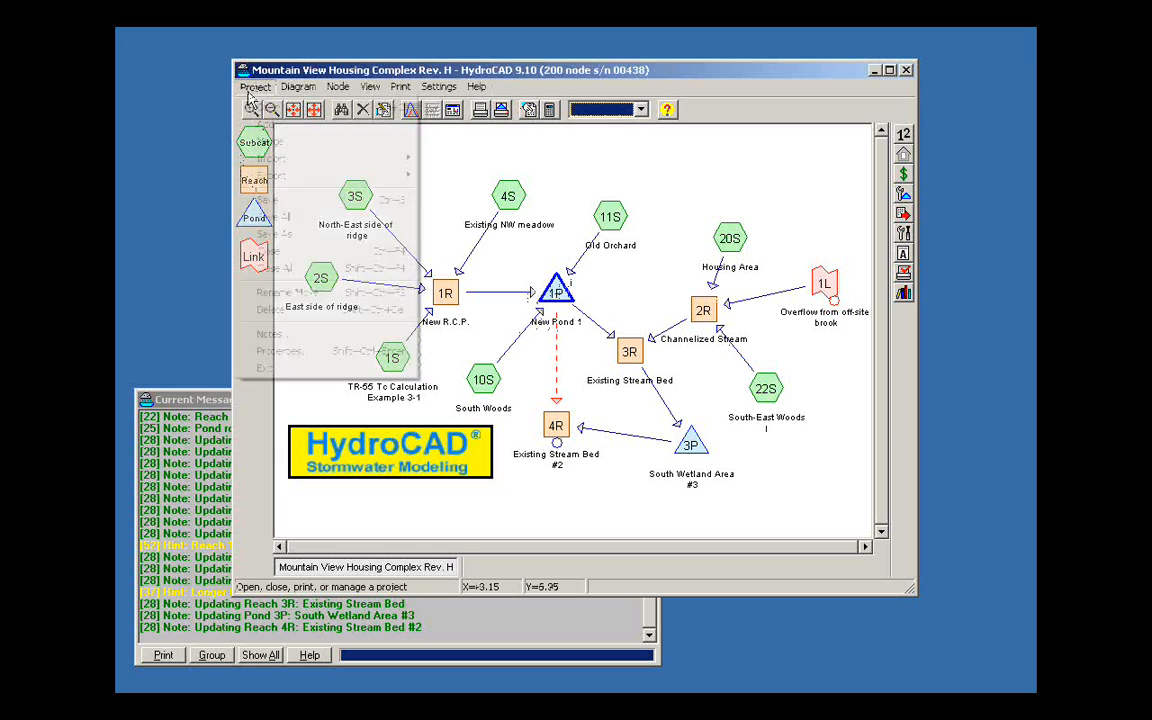
left_click(260, 106)
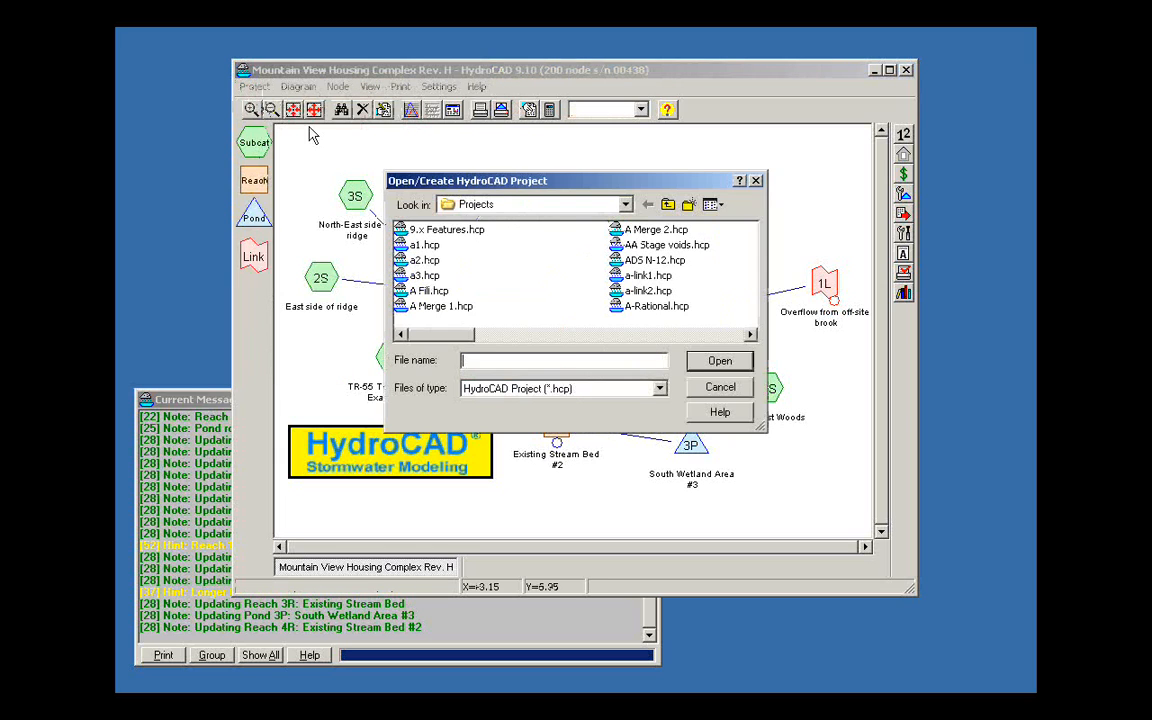
left_click_drag(465, 334, 550, 340)
left_click(675, 231)
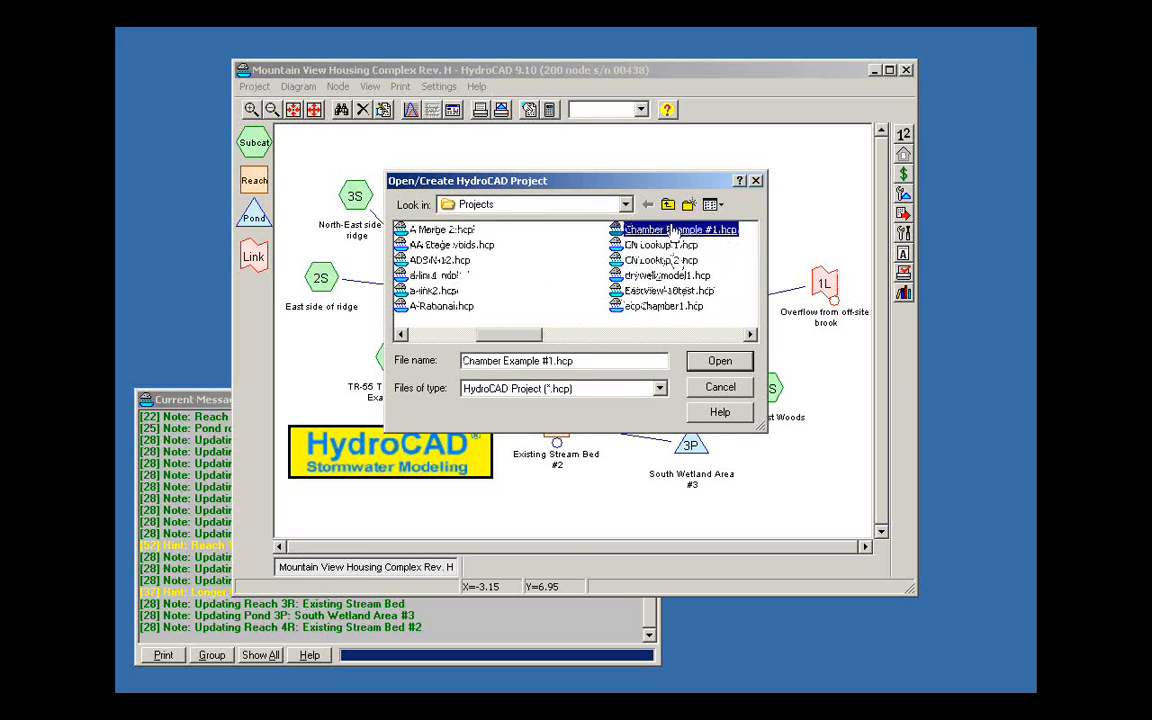
double_click(675, 231)
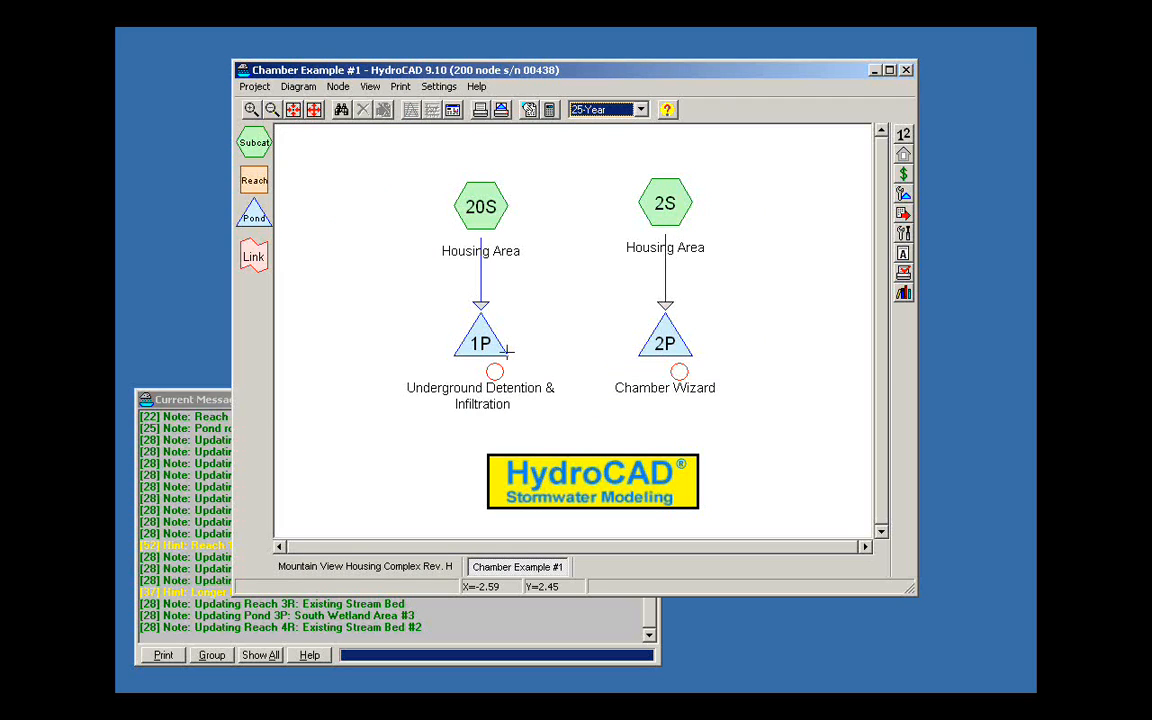
- Examine the hydrograph and storage definitions of the Underground Detention & Infiltration pond, and close them without changes
left_click(483, 342)
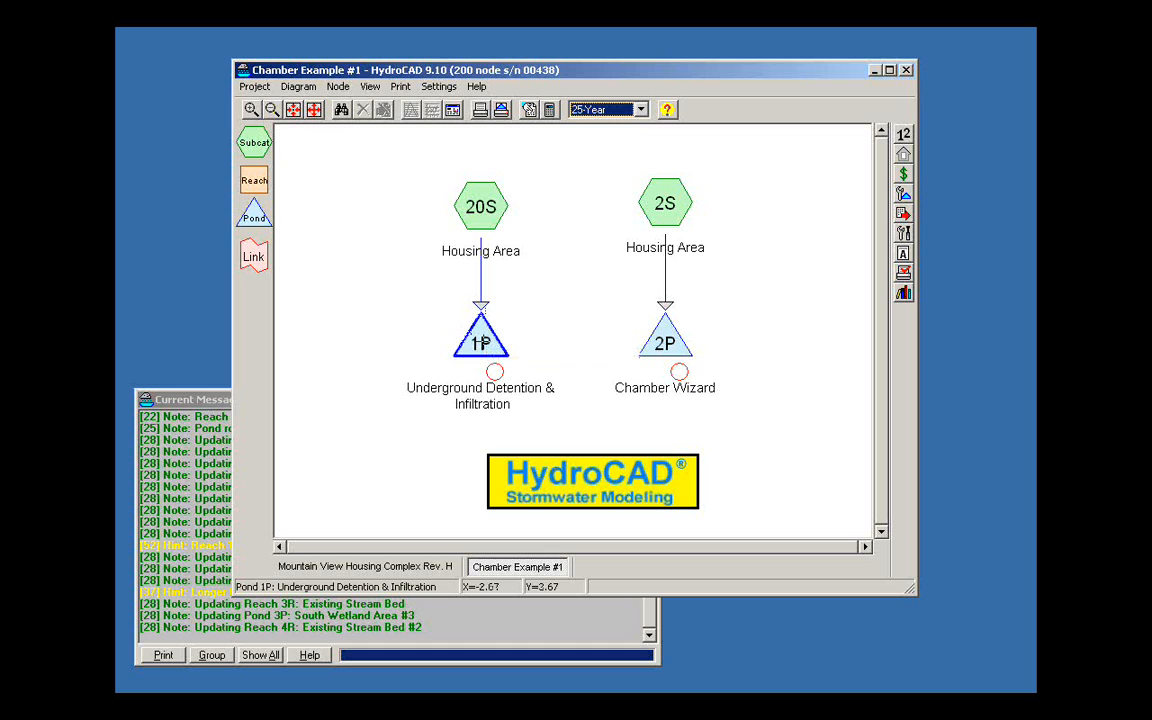
double_click(483, 342)
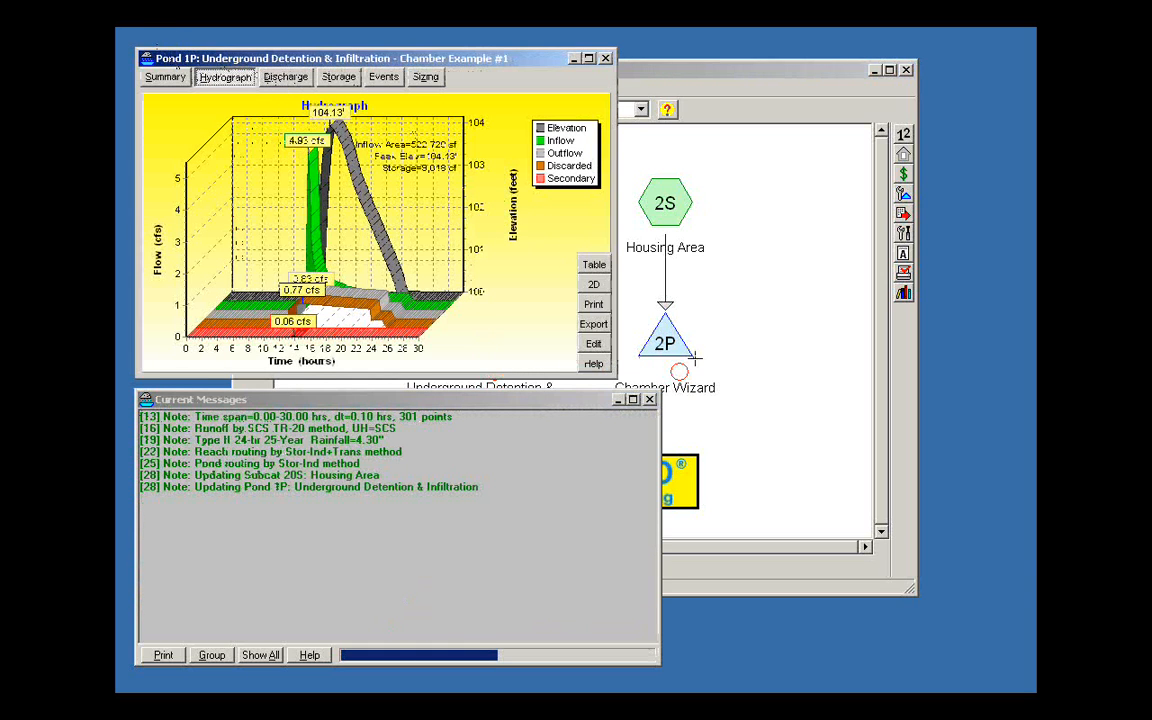
left_click(593, 343)
left_click(488, 220)
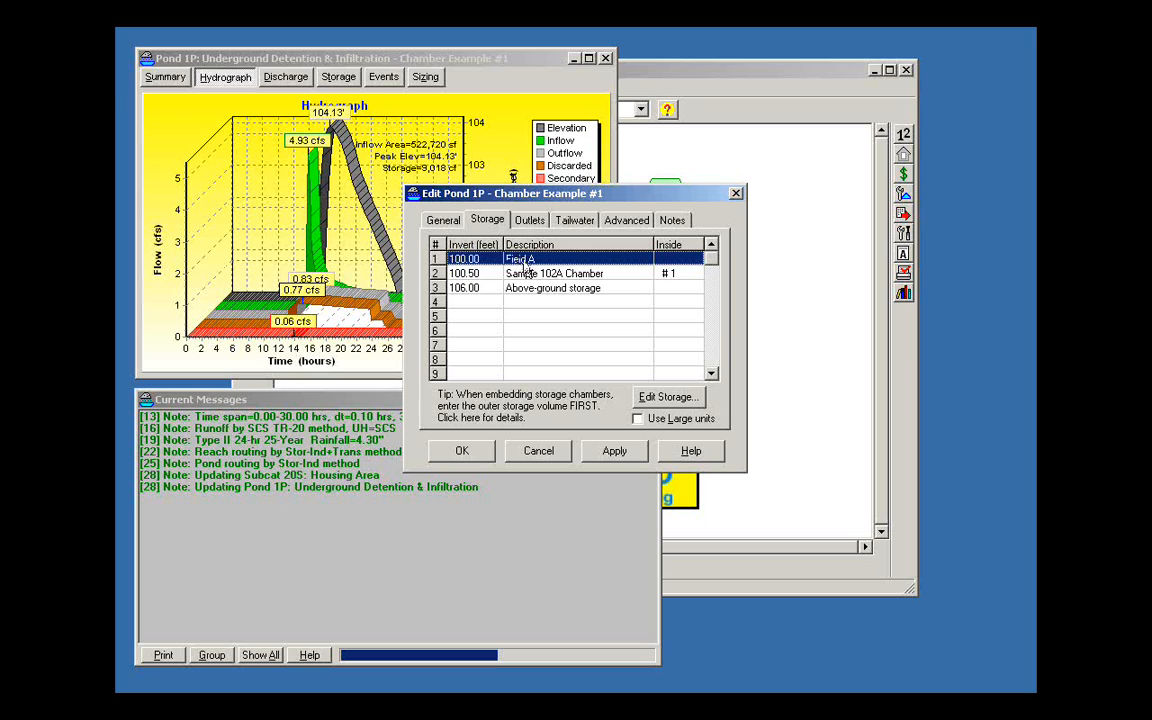
left_click(527, 273)
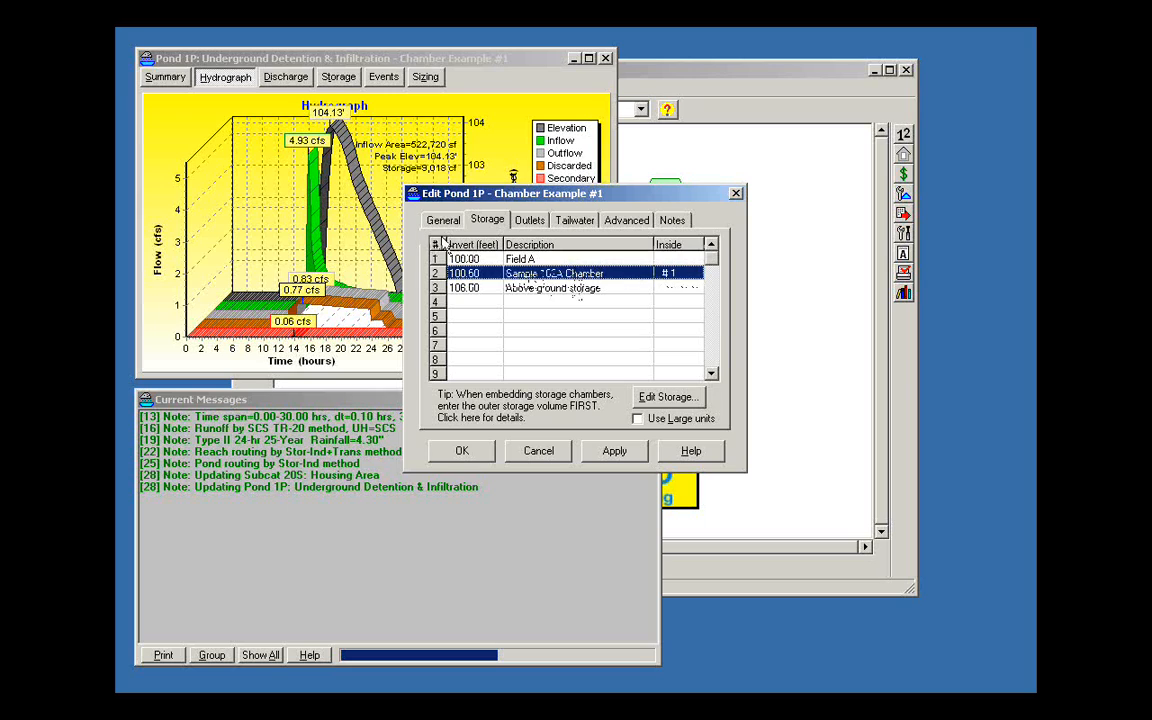
left_click(536, 452)
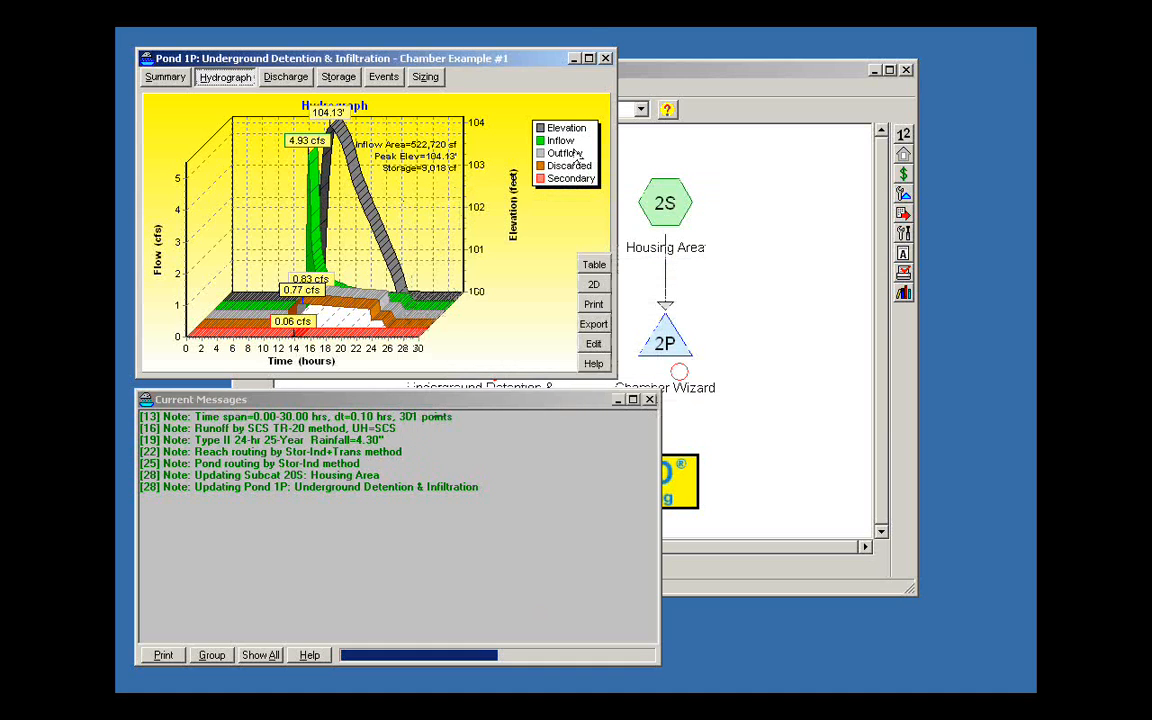
left_click(606, 58)
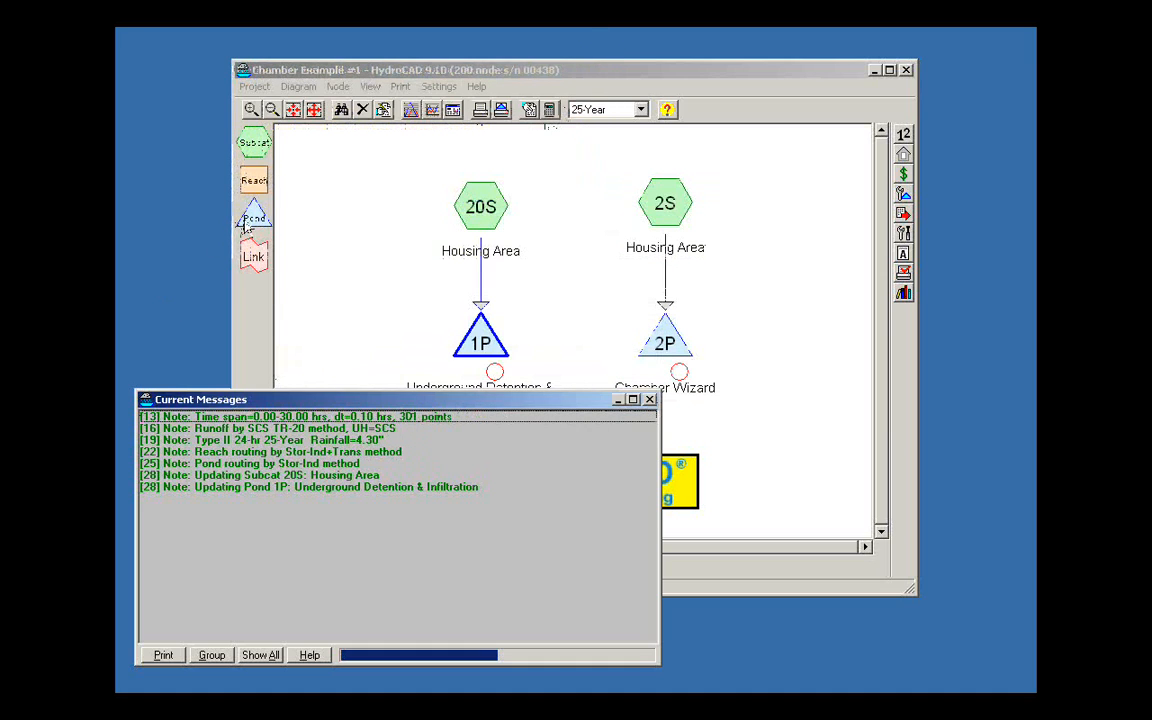
- Add a new pond beside the Chamber Wizard pond and set its type to Detention Pond
left_click_drag(254, 213, 803, 348)
right_click(803, 348)
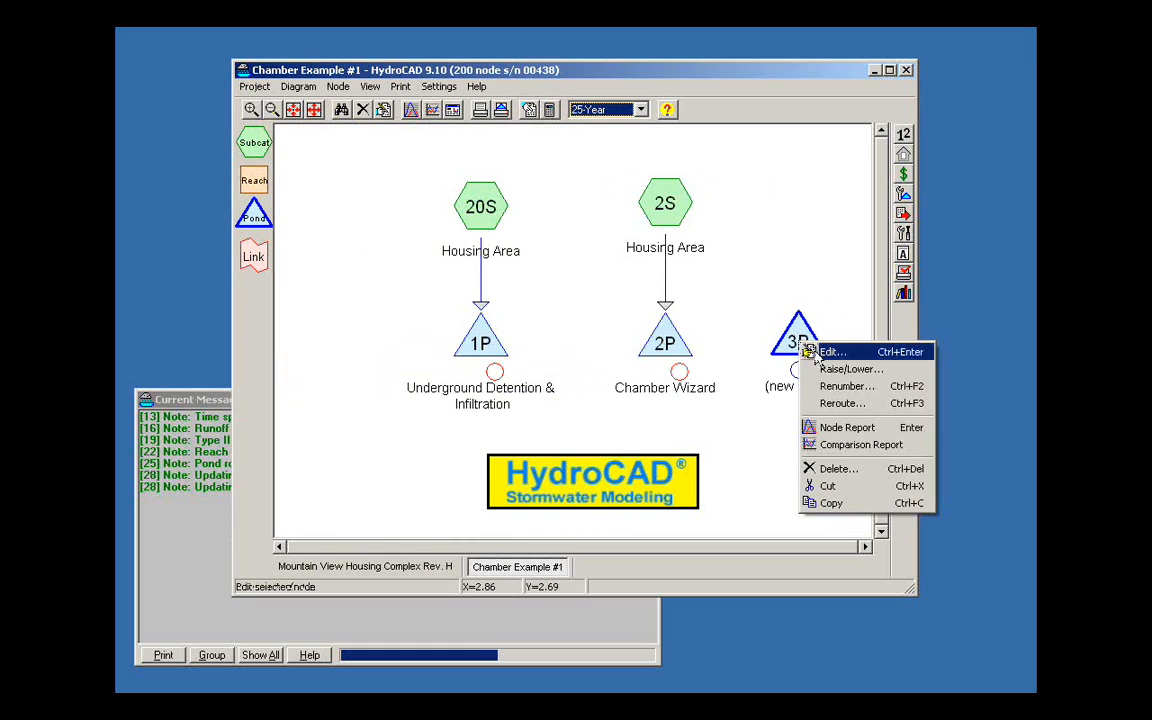
left_click(830, 353)
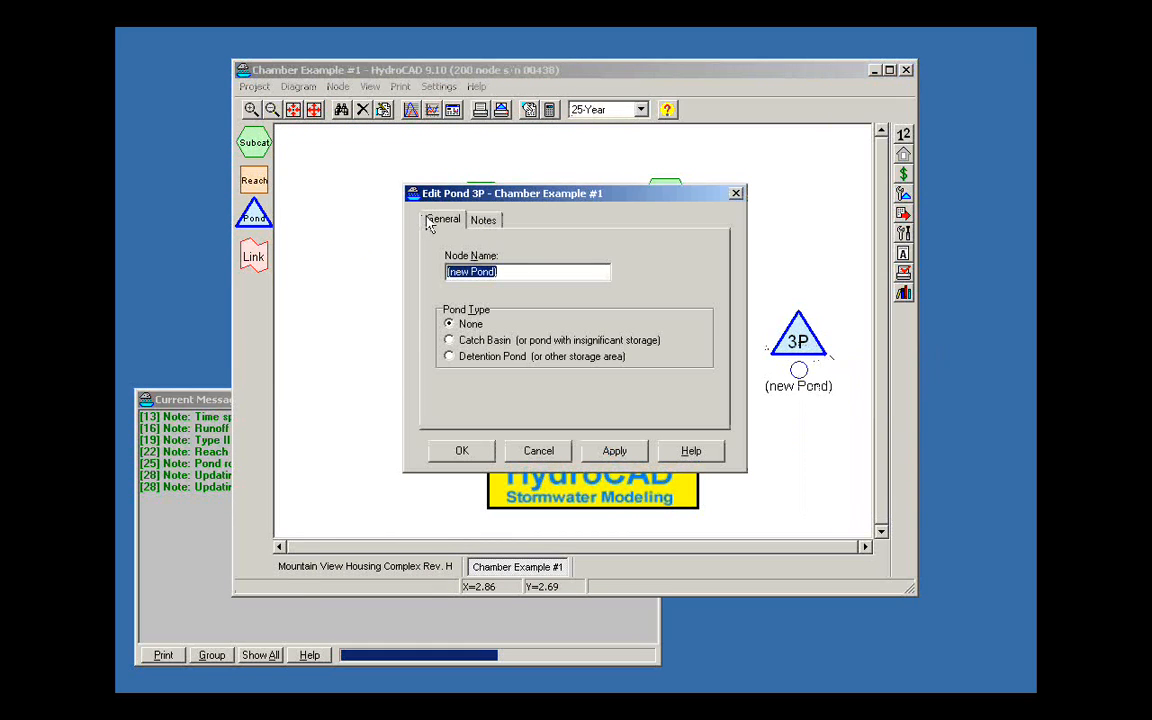
left_click(450, 357)
- Start a Chamber Wizard storage definition in the first storage row of the new pond
left_click(487, 220)
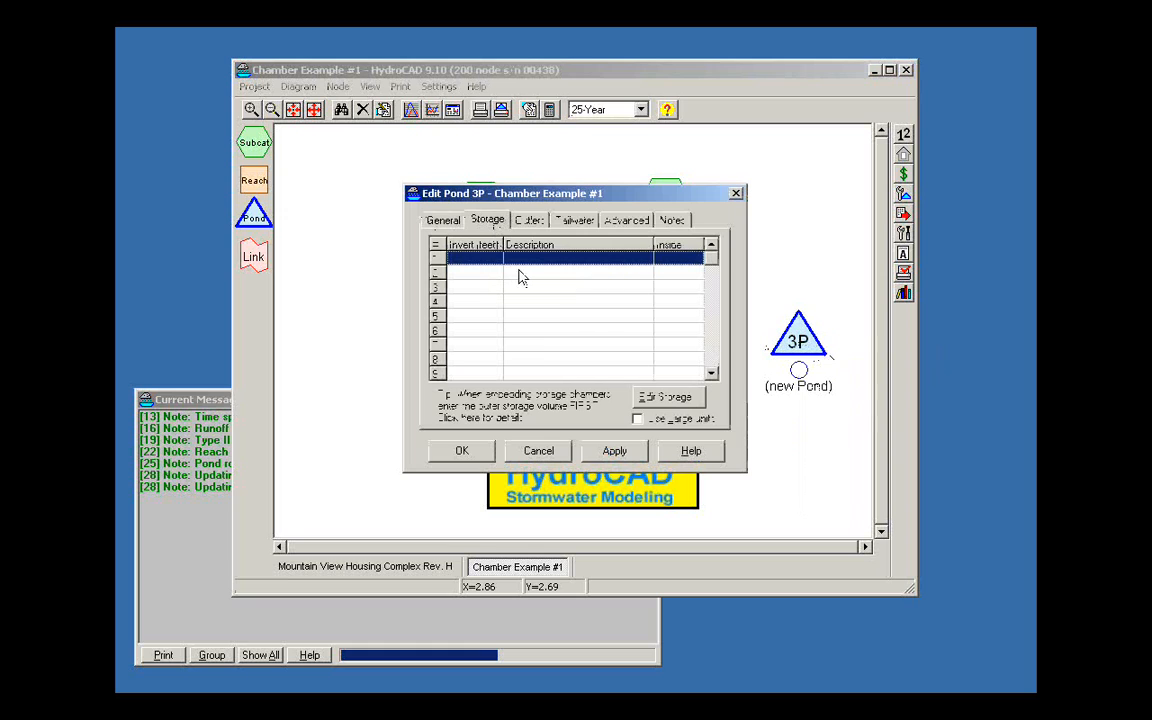
left_click(519, 263)
left_click(620, 290)
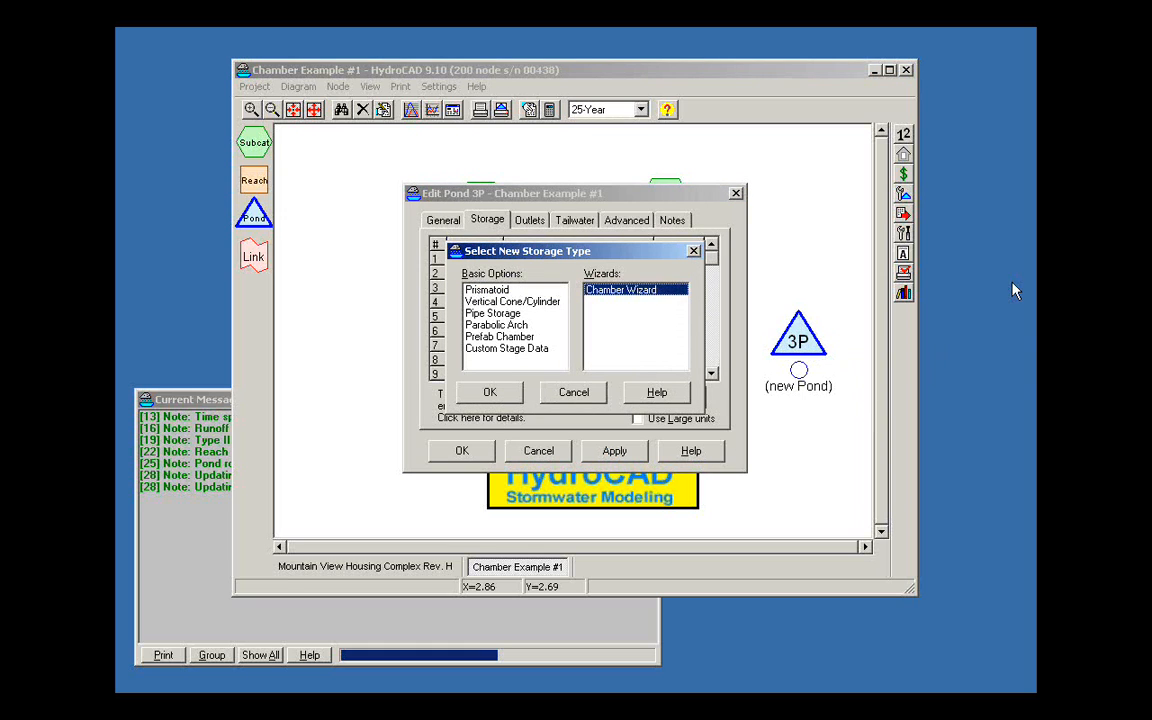
left_click(498, 396)
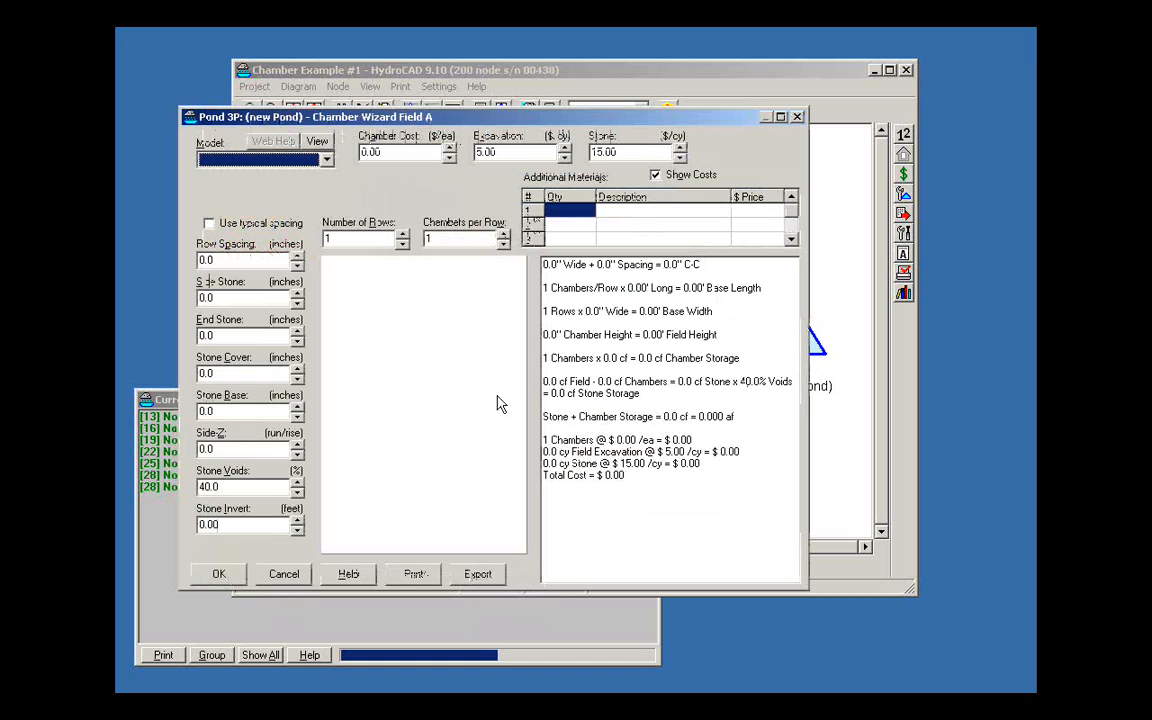
- Browse the chamber models, including the Cultec range, and select ecoChamber Eco-3052 for the field
left_click(326, 160)
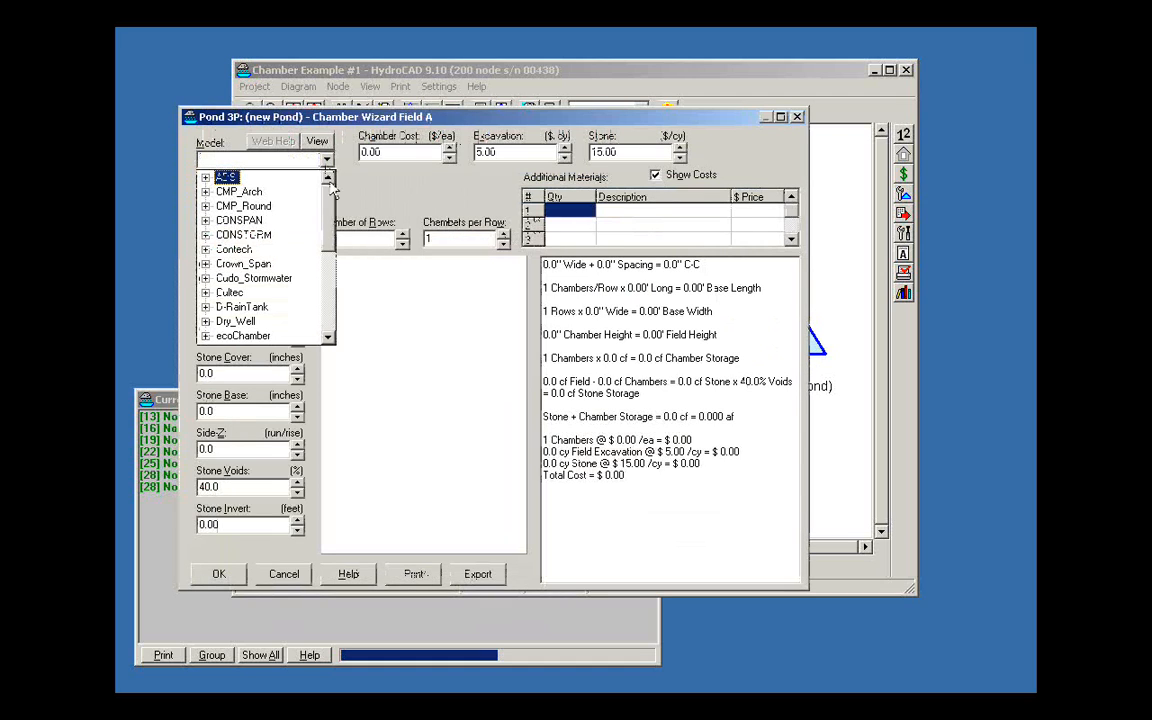
left_click_drag(329, 205, 330, 237)
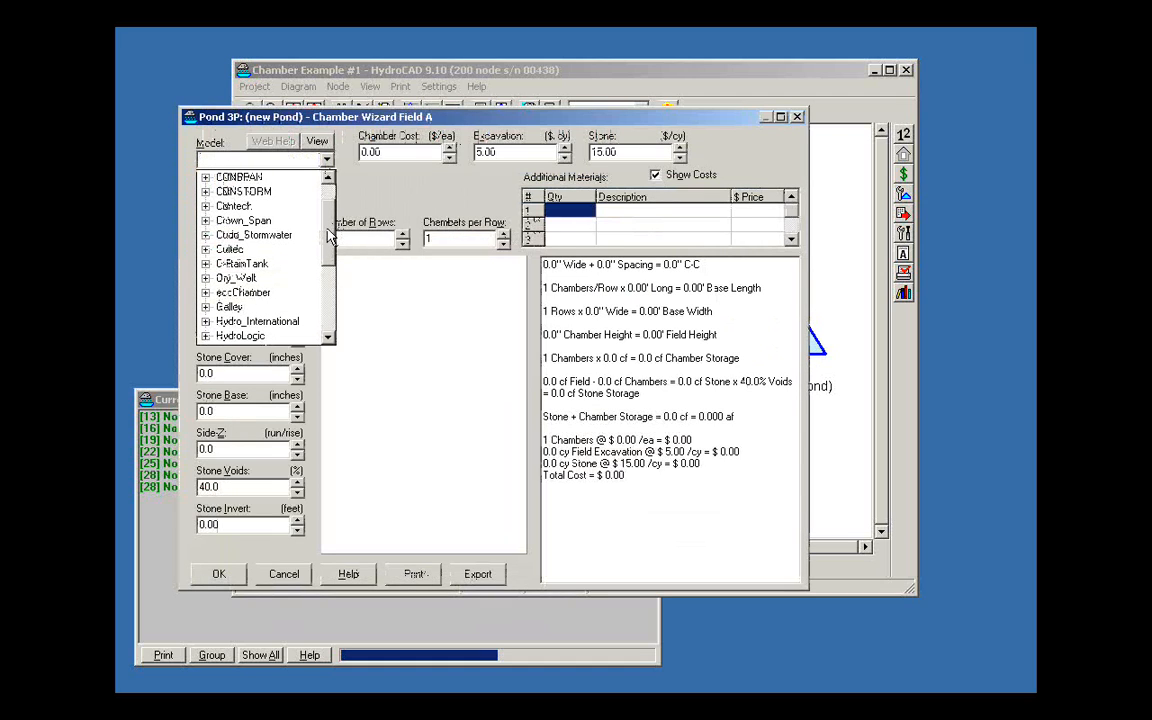
left_click(205, 249)
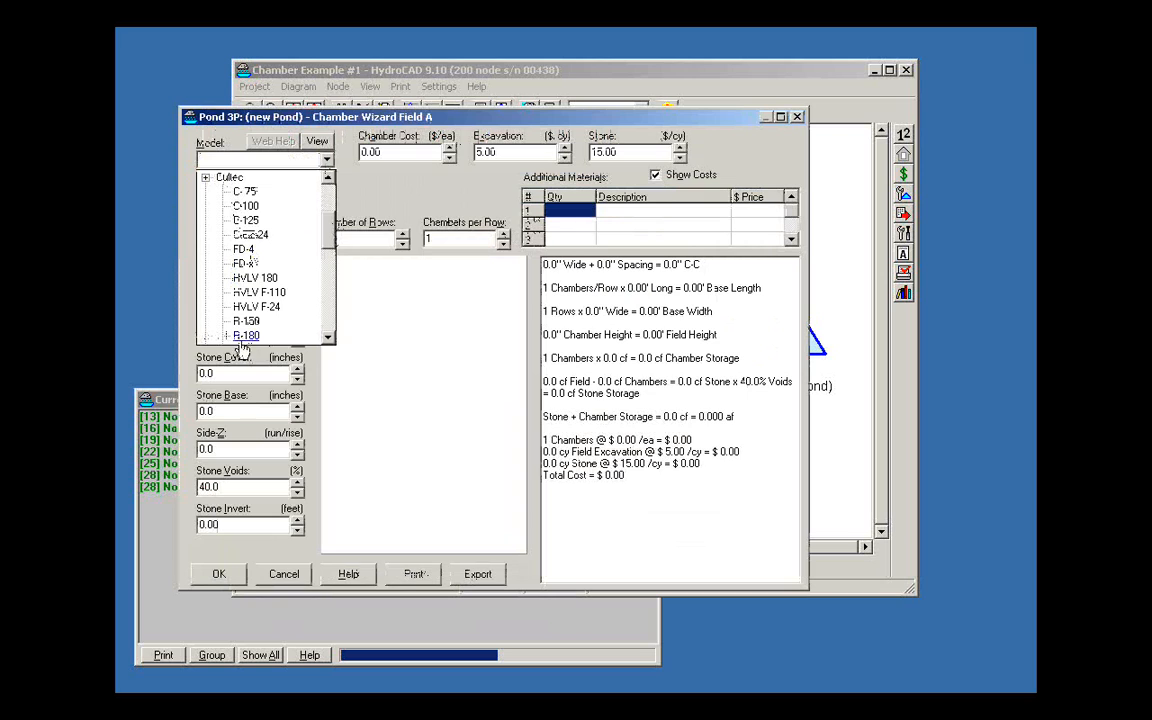
left_click_drag(327, 238, 328, 294)
left_click(205, 263)
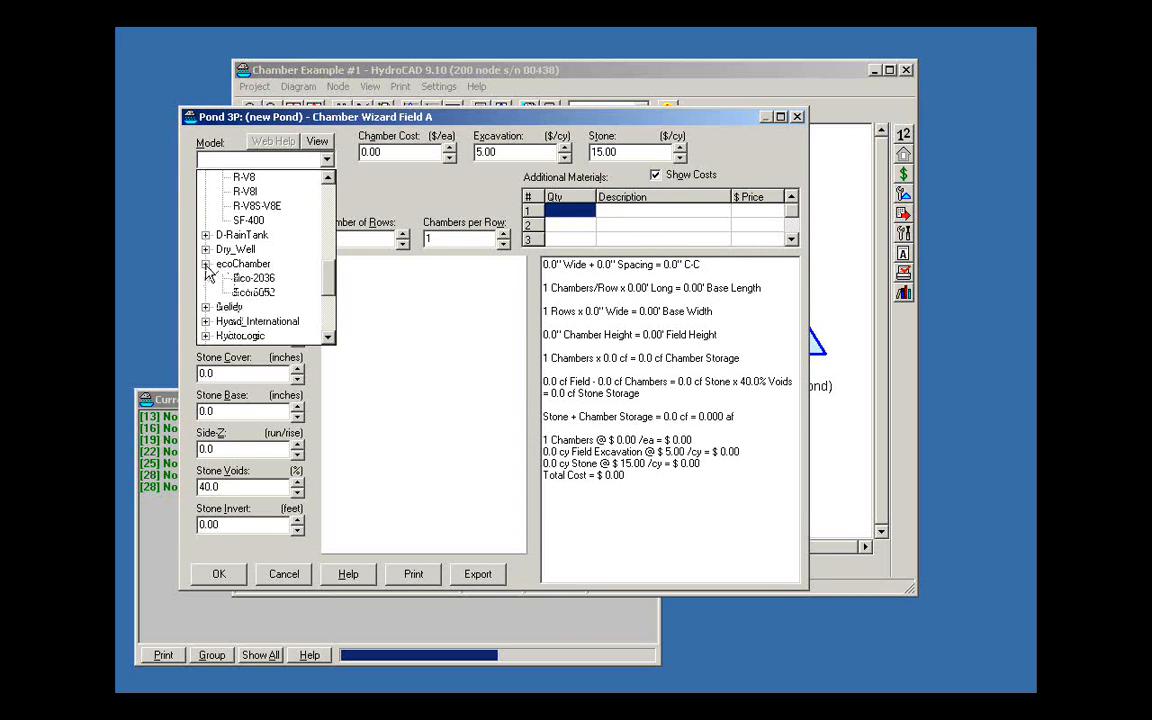
left_click(246, 293)
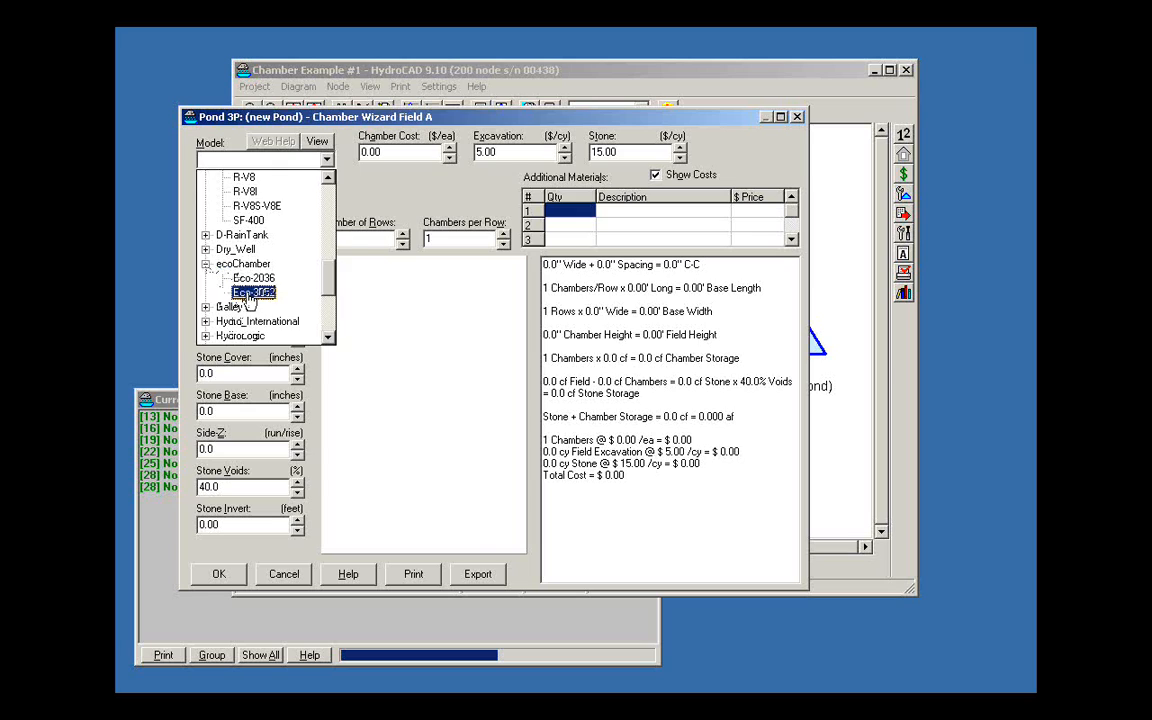
left_click(248, 296)
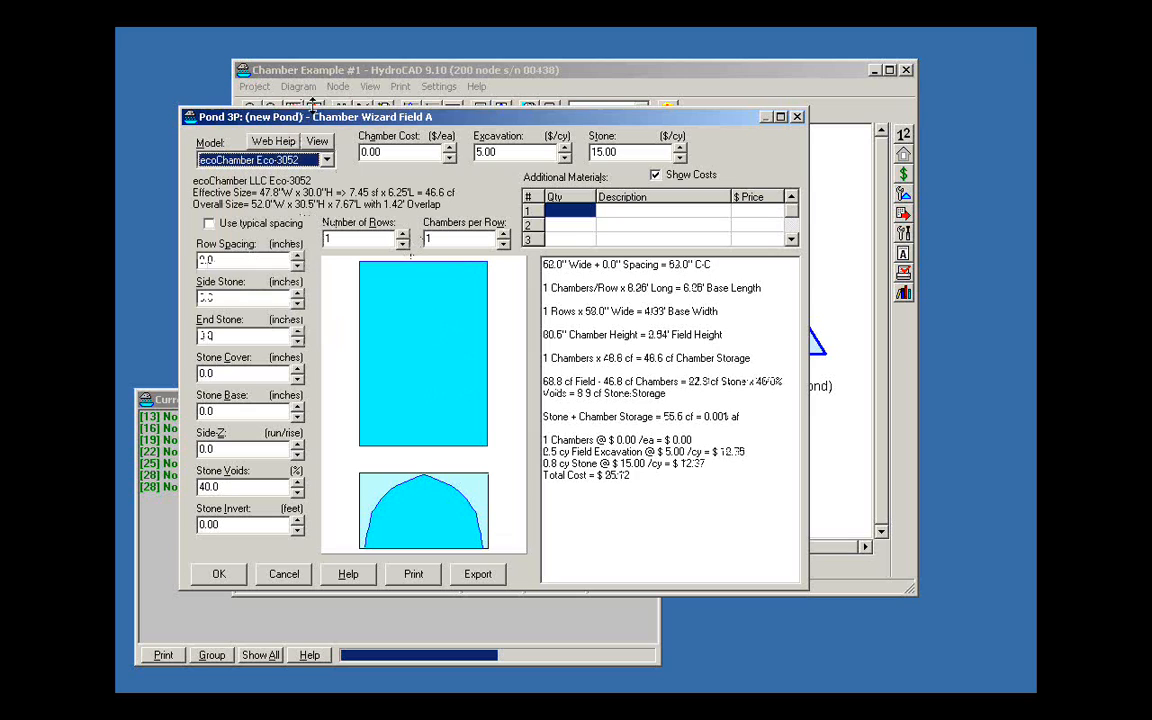
- Size the chamber field to 3 rows with 3 chambers per row
left_click(404, 235)
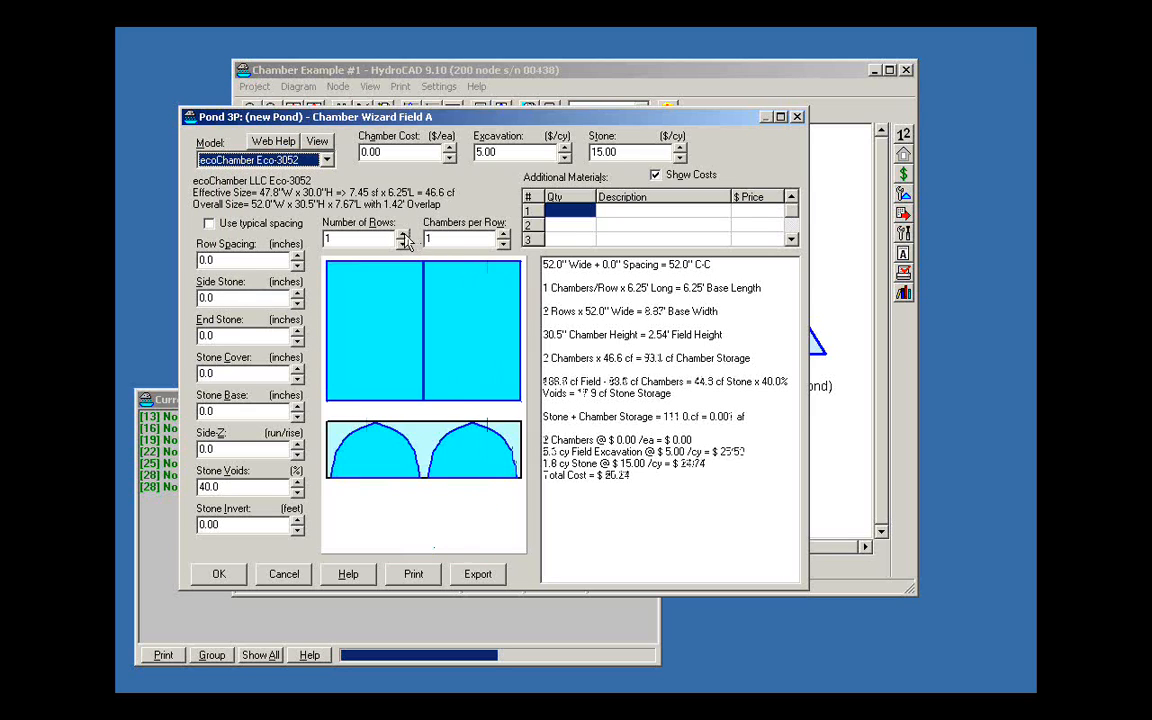
left_click(404, 235)
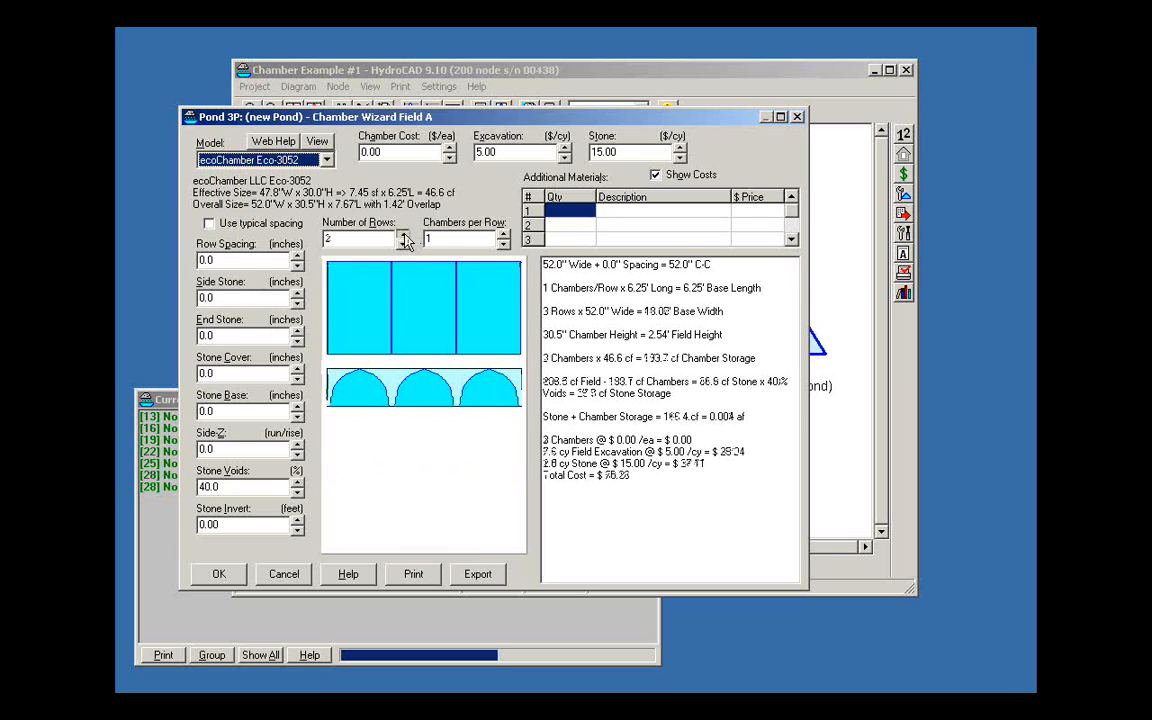
left_click(503, 235)
left_click(503, 235)
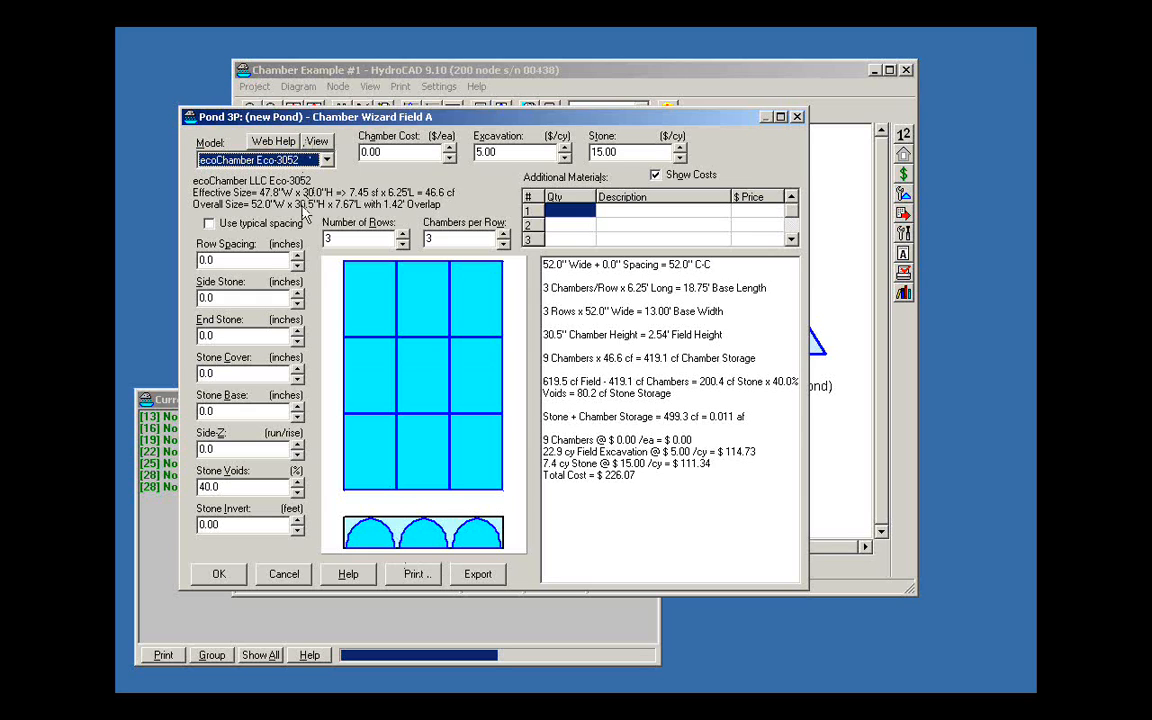
- Set the row spacing and side stone to 6 inches each and the stone cover to 3 inches
left_click(297, 257)
left_click(297, 257)
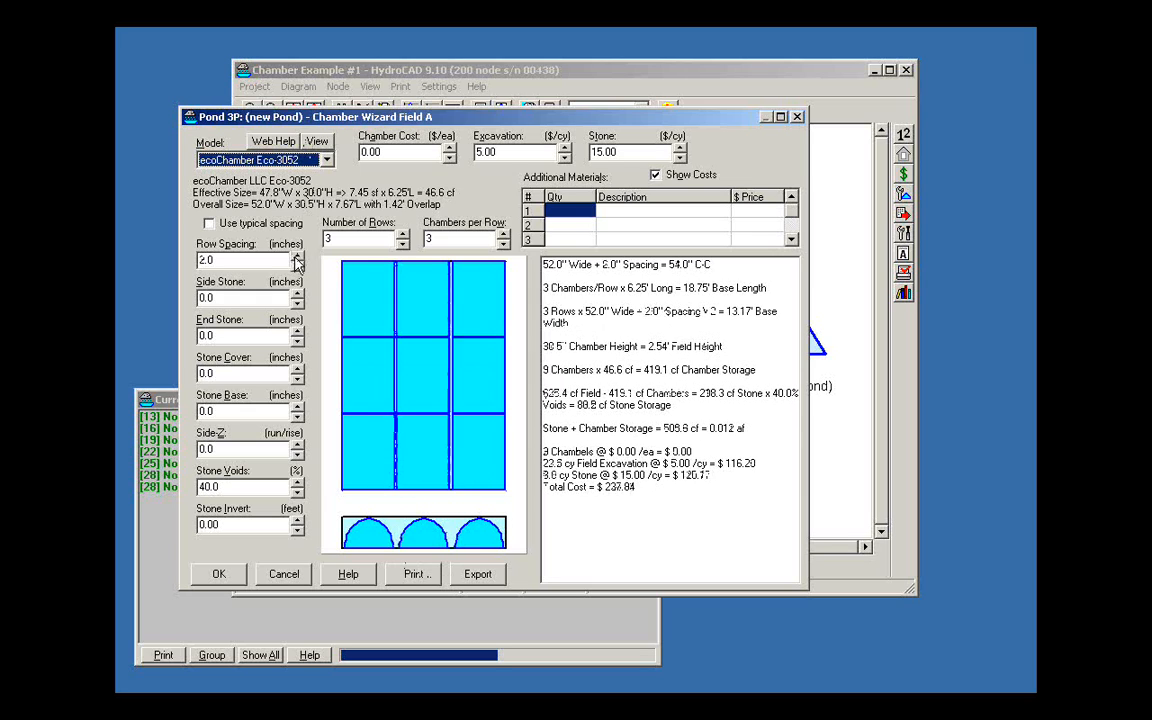
left_click(297, 257)
left_click(297, 257)
left_click(297, 293)
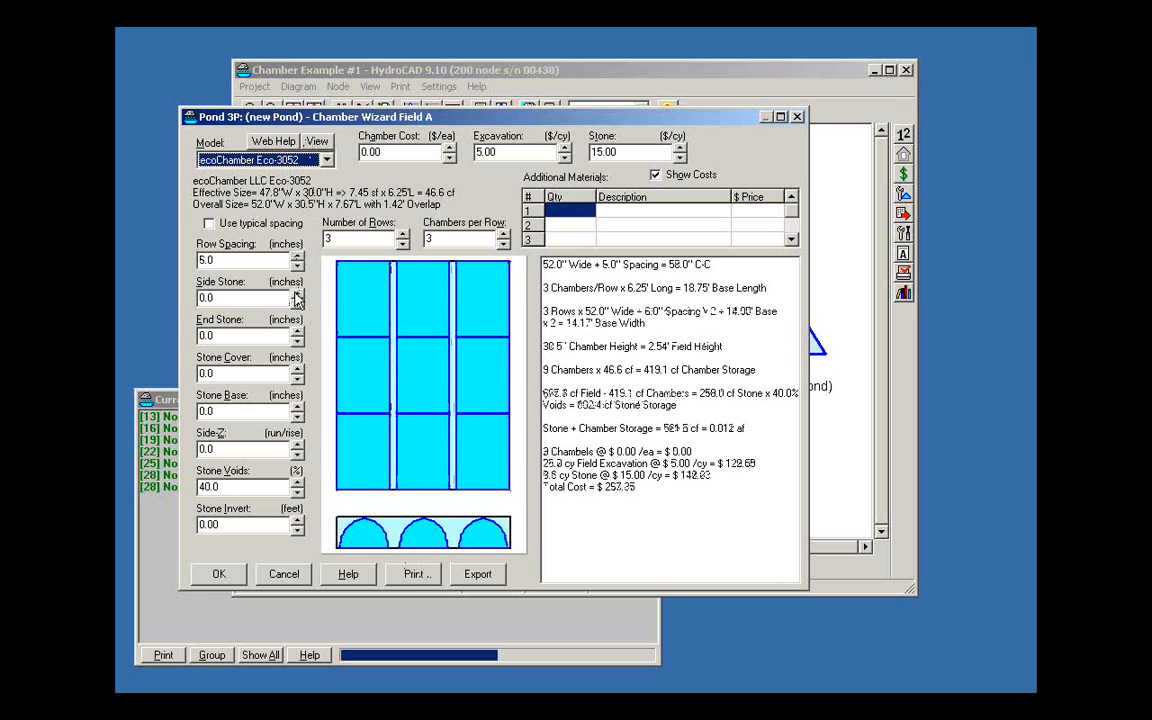
left_click(297, 293)
left_click(297, 293)
left_click(297, 293)
left_click(297, 293)
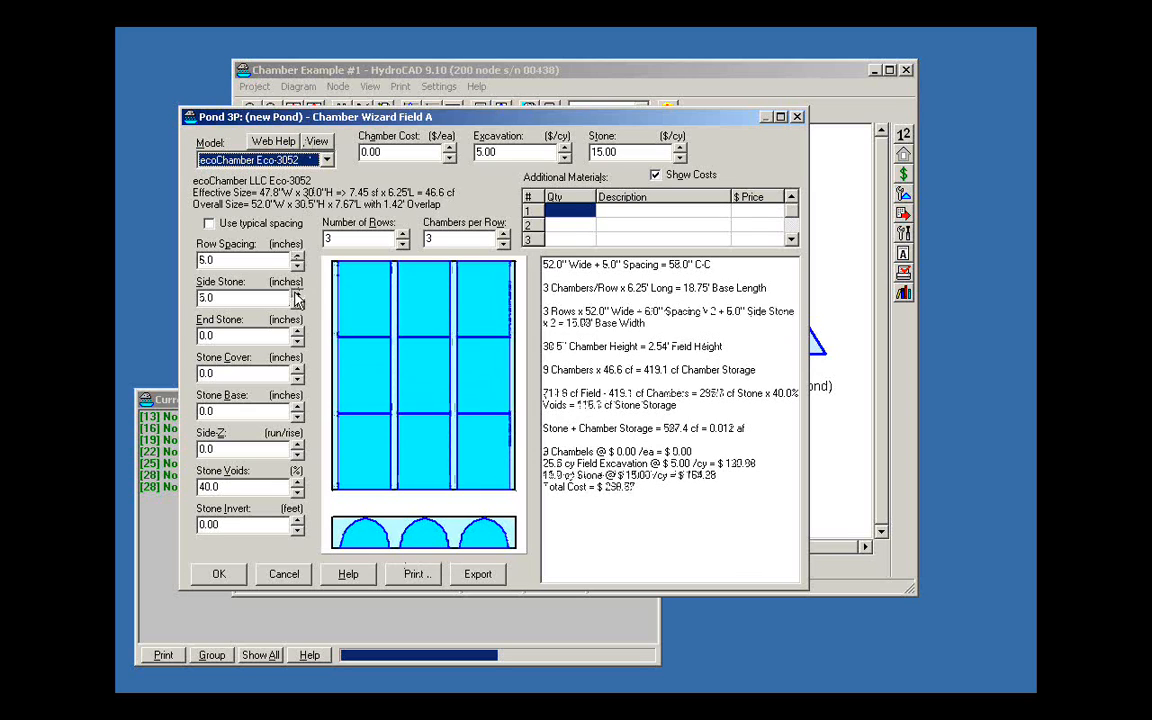
left_click(297, 370)
left_click(297, 370)
left_click(297, 370)
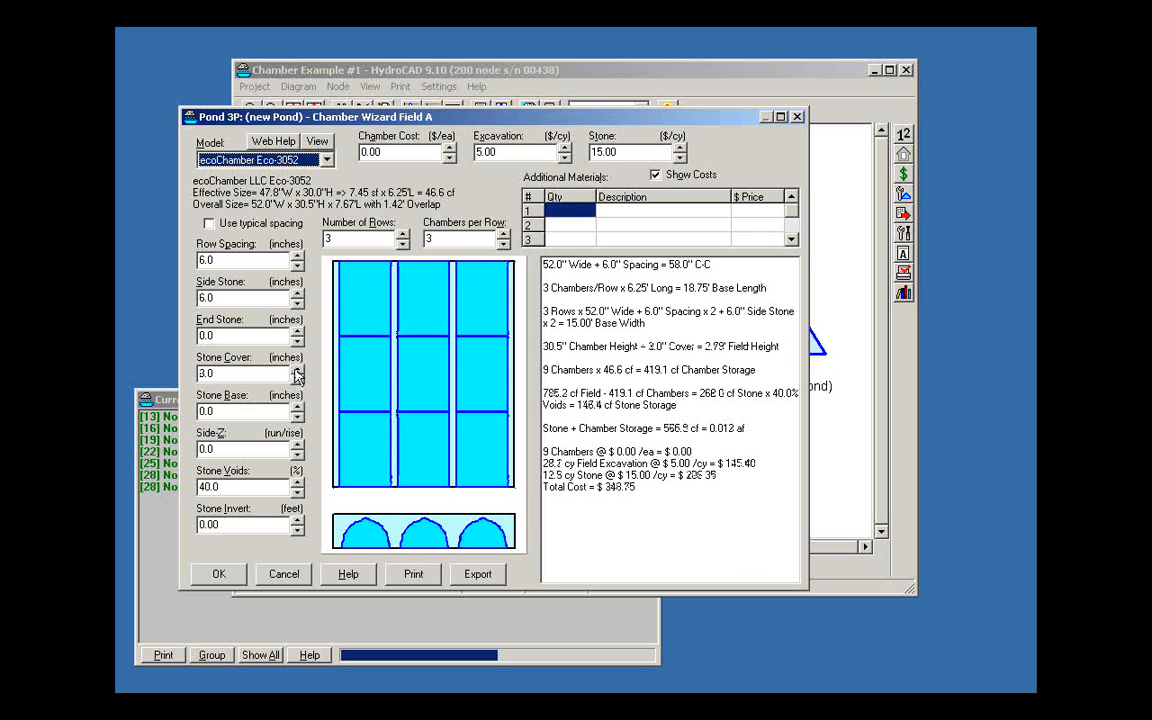
- Apply the typical spacing to the ecoChamber field, and accept the wizard's storage definition and the pond edits
left_click(209, 224)
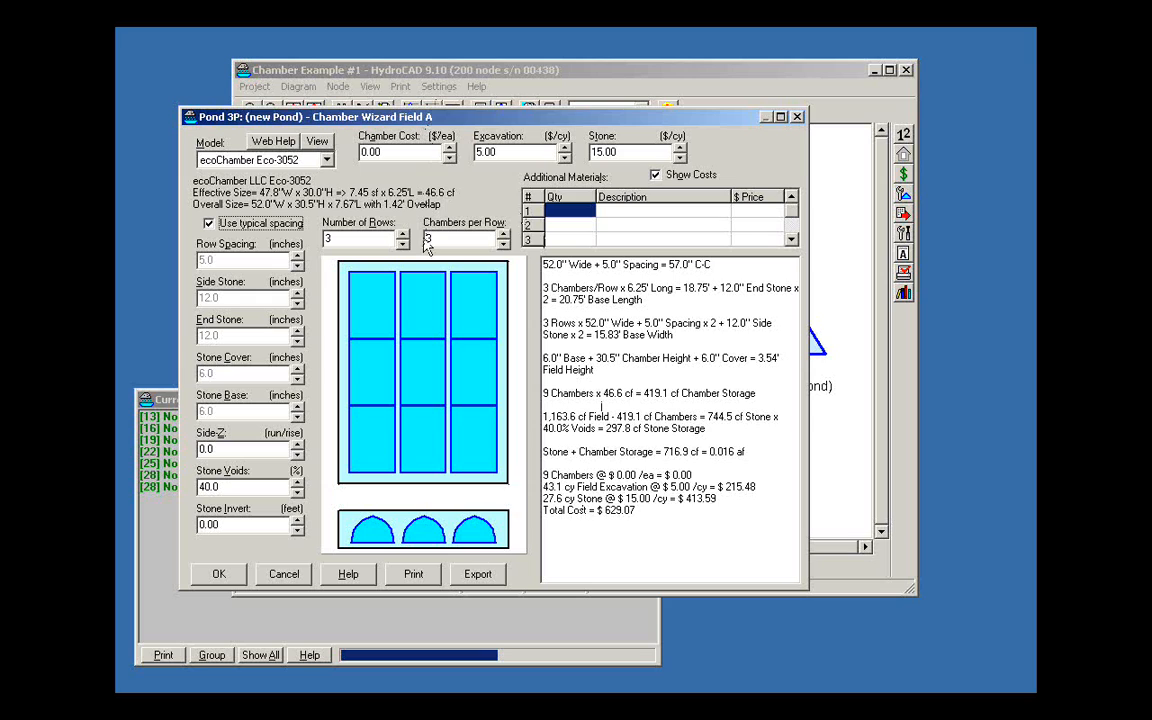
left_click(224, 578)
left_click(220, 575)
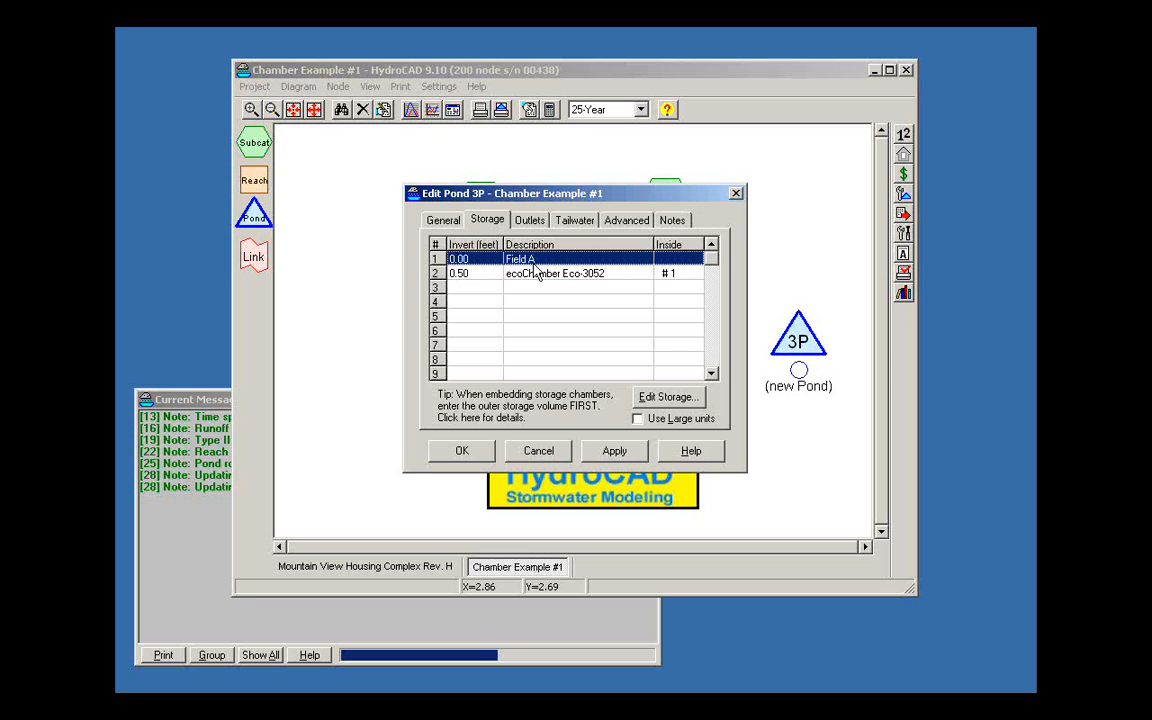
left_click(462, 450)
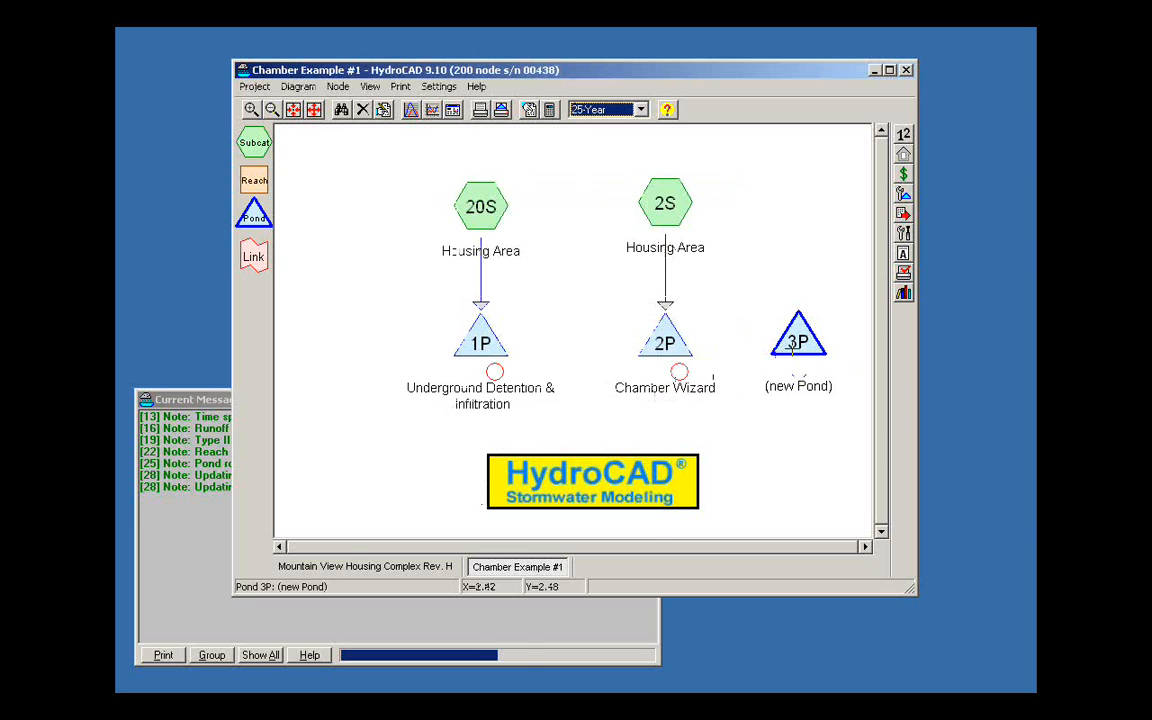
- Examine the new pond's stage-storage curve as a 2D plot, and close the pond report
left_click(797, 340)
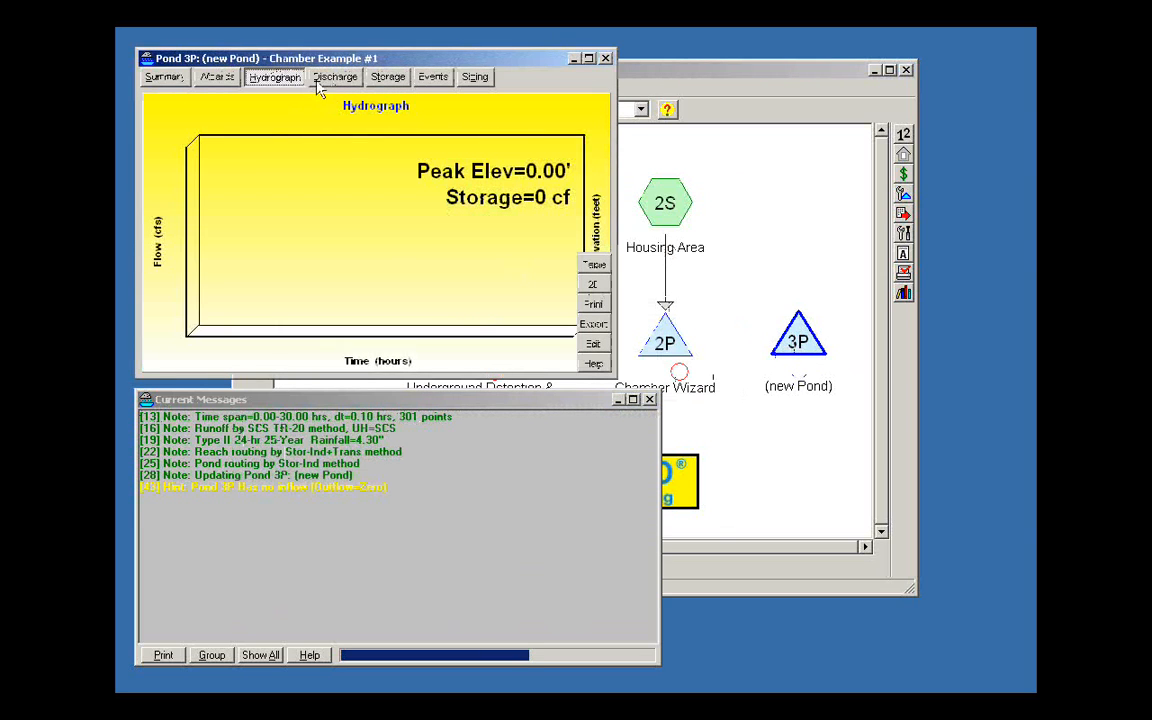
left_click(384, 79)
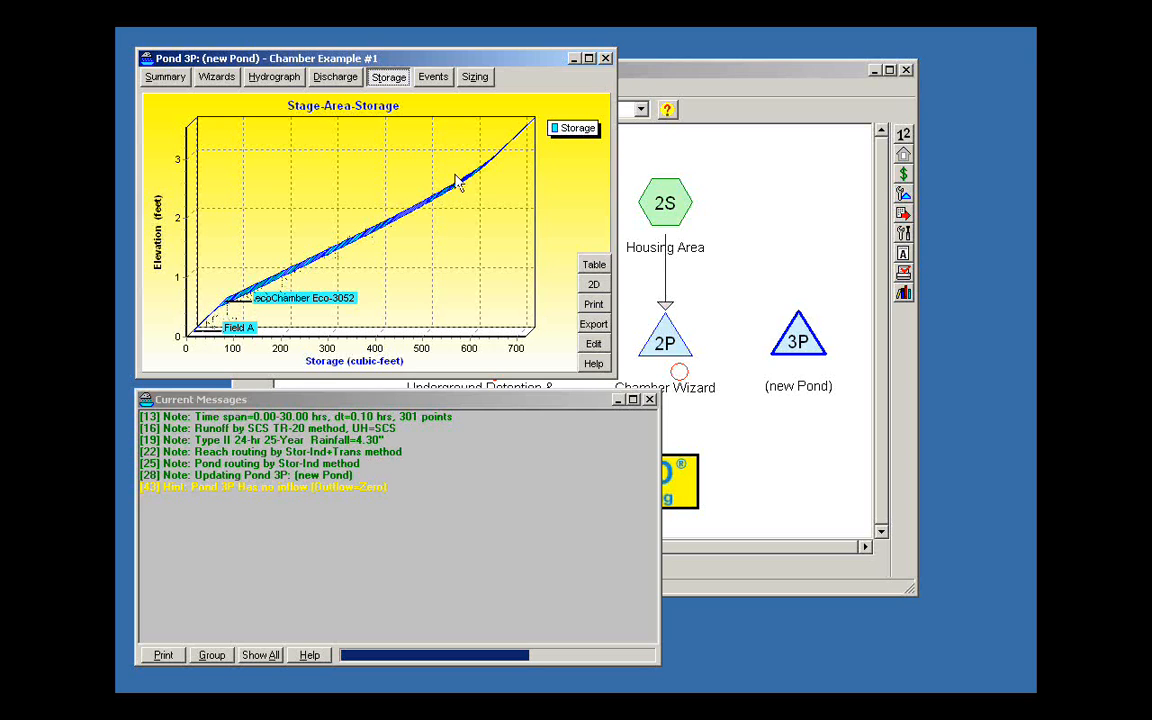
left_click(594, 285)
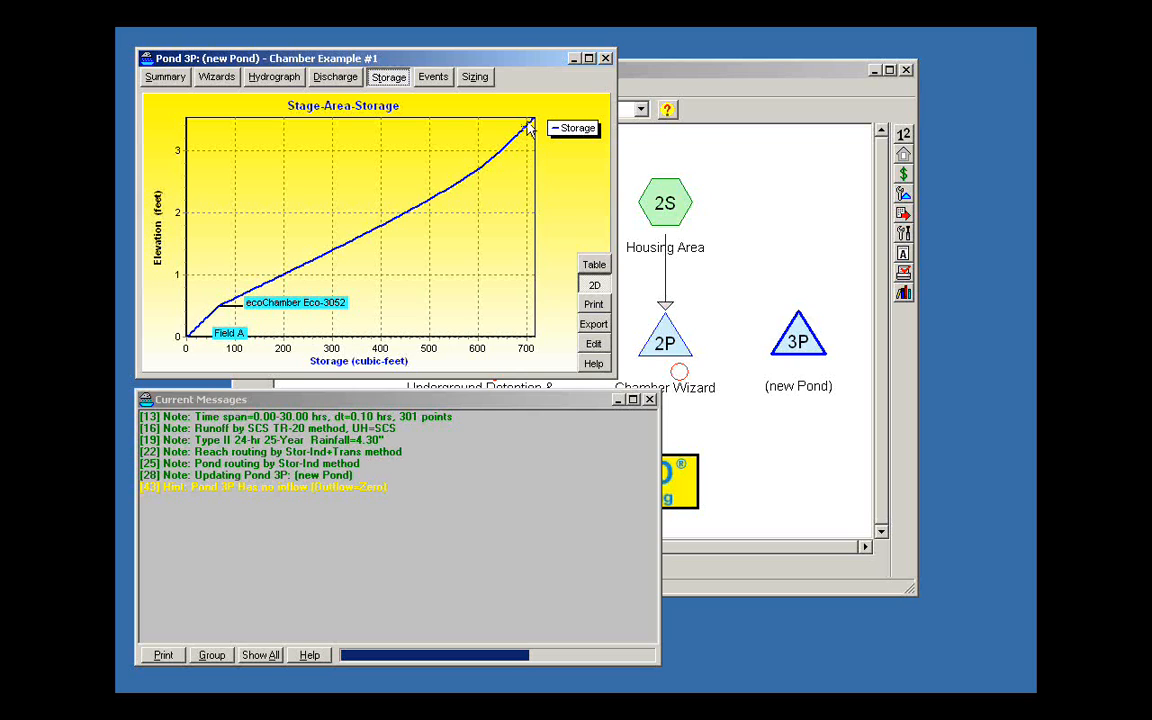
left_click(605, 58)
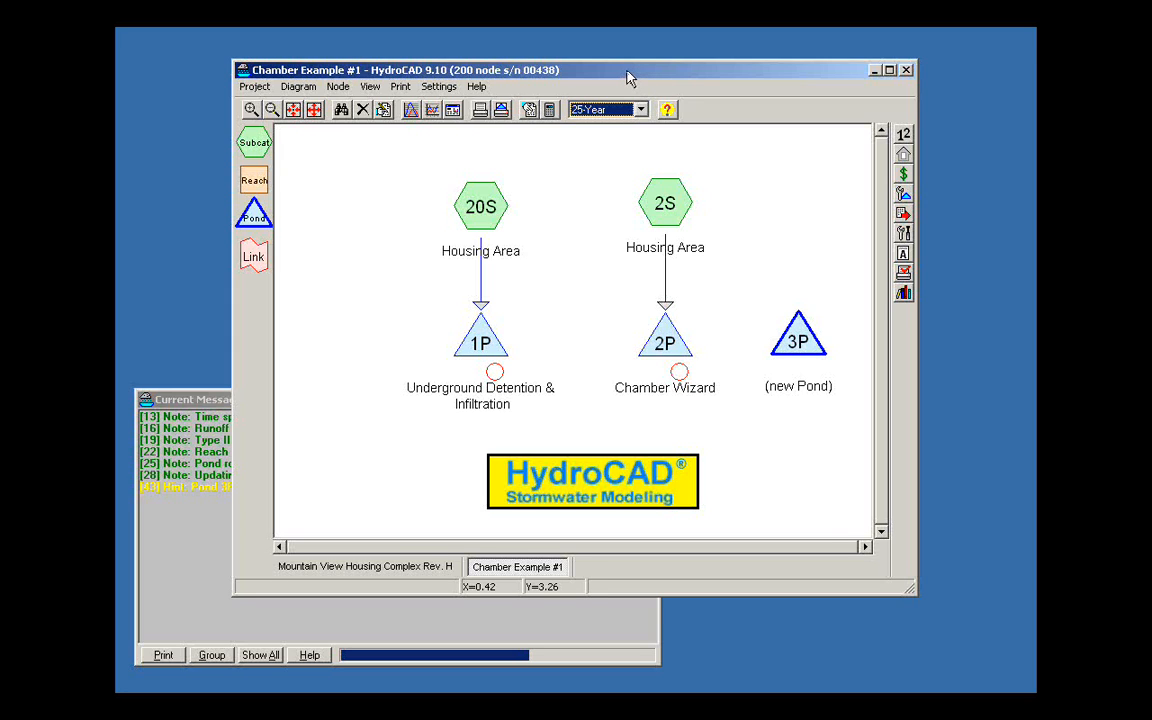
left_click_drag(628, 80, 633, 75)
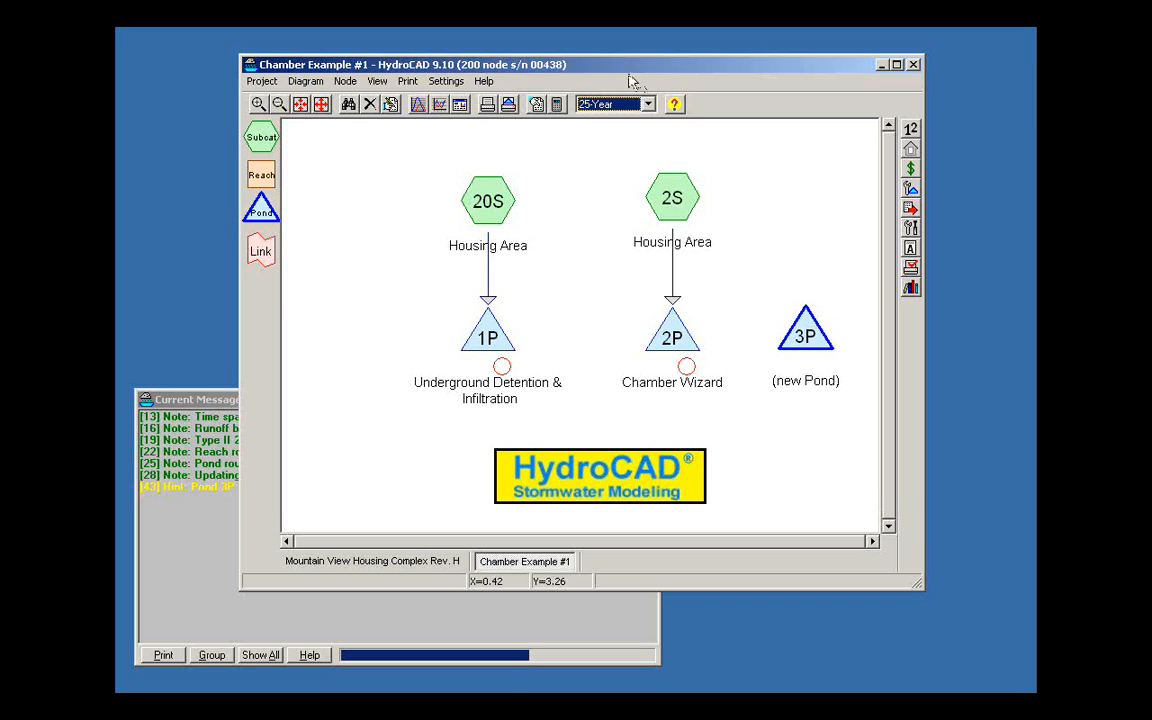
double_click(804, 337)
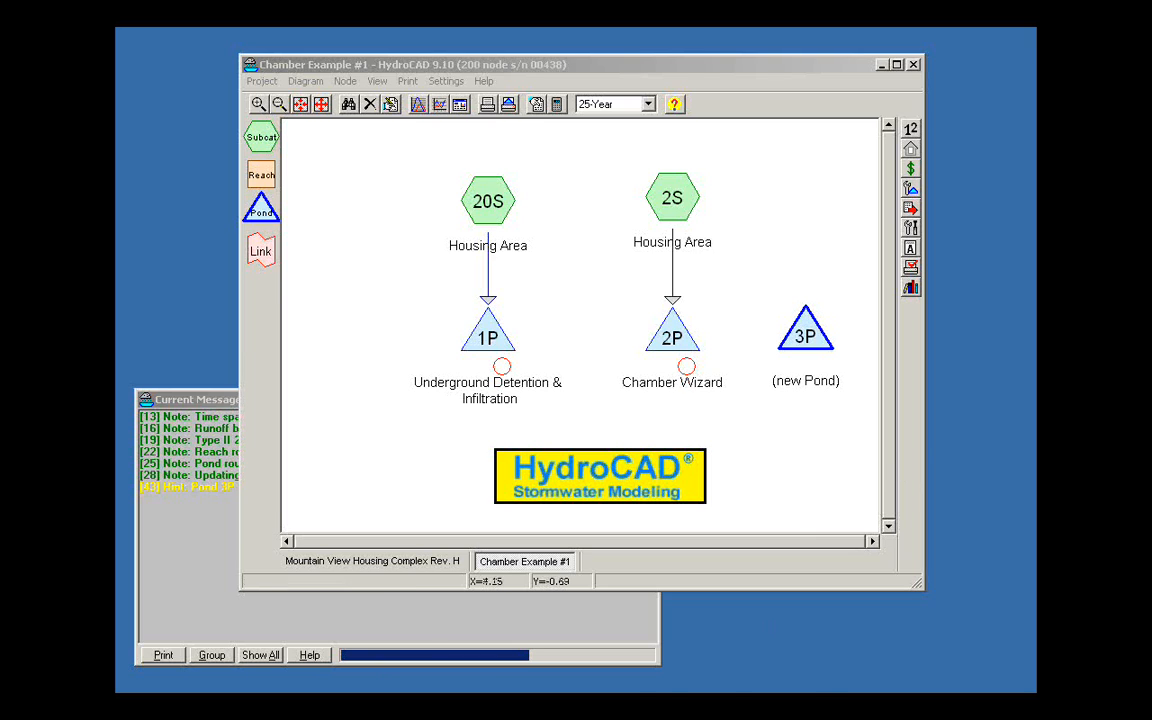
- Switch to Internet Explorer and review the upcoming sessions on the Free HydroCAD Web Training Sessions page
left_click(693, 689)
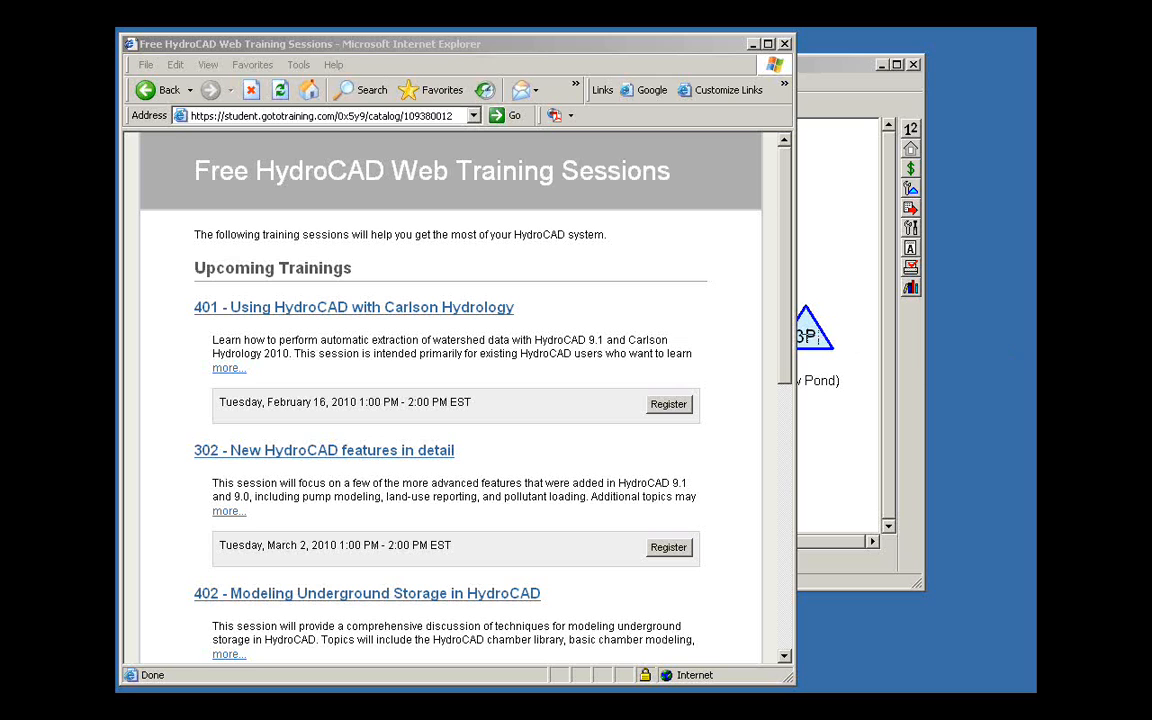
left_click(790, 360)
left_click_drag(789, 366, 785, 478)
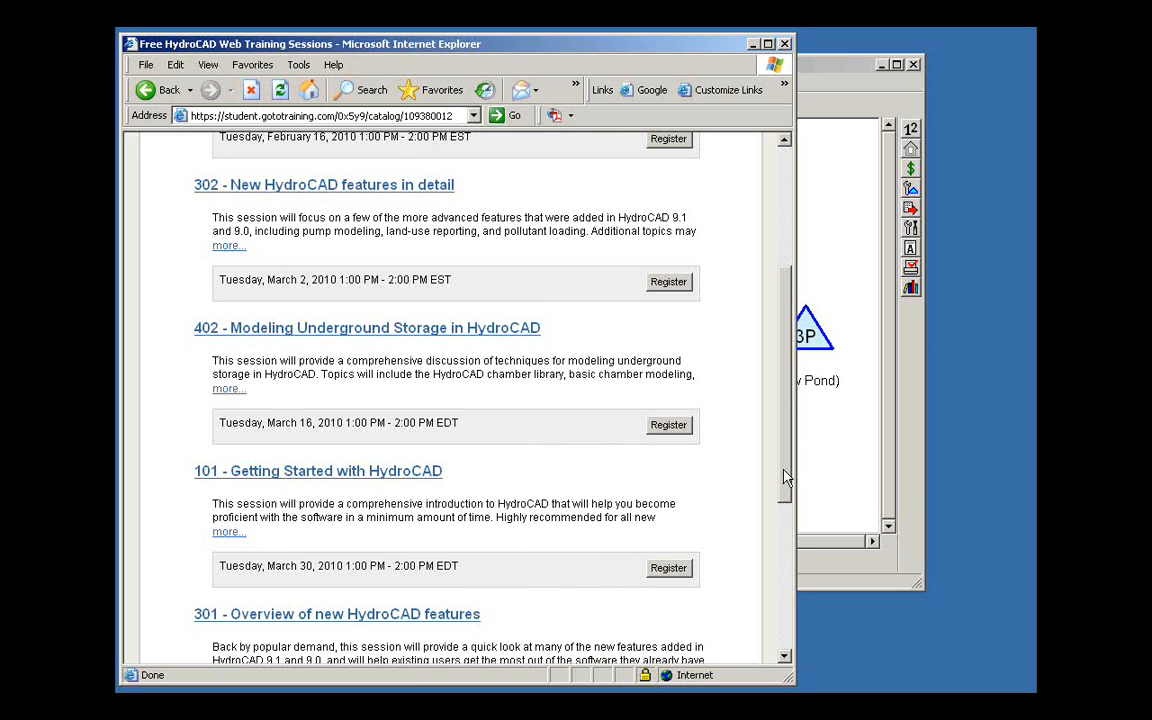
left_click_drag(785, 478, 787, 540)
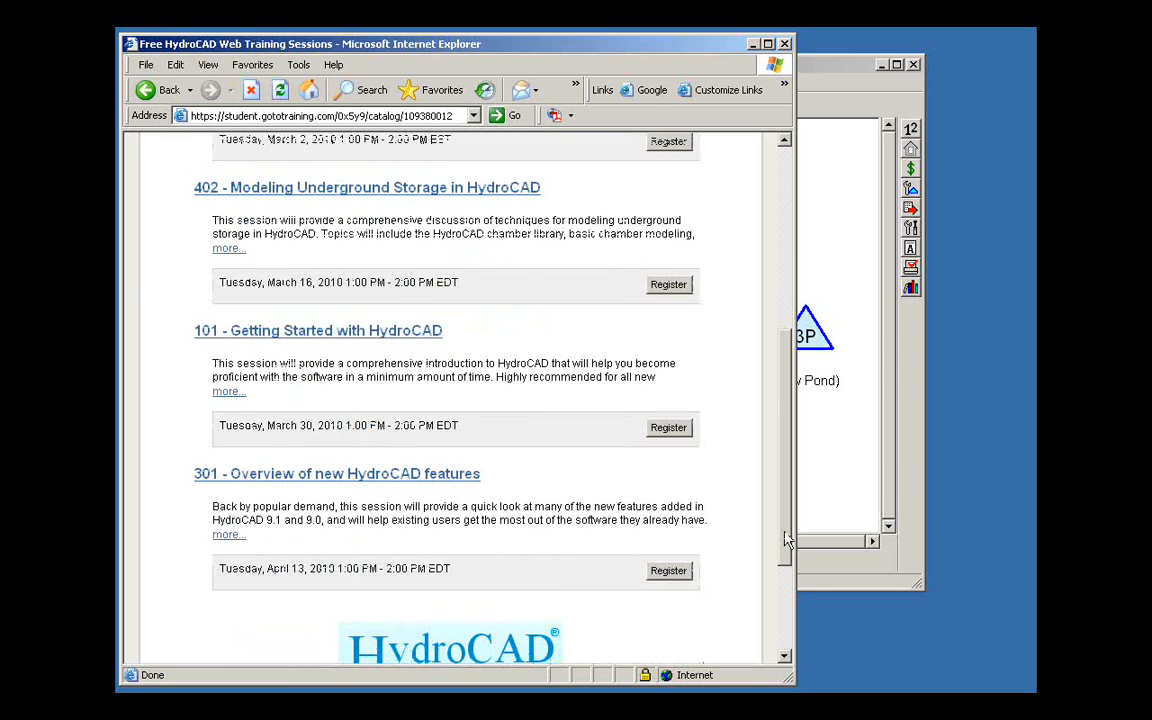
left_click_drag(787, 540, 786, 538)
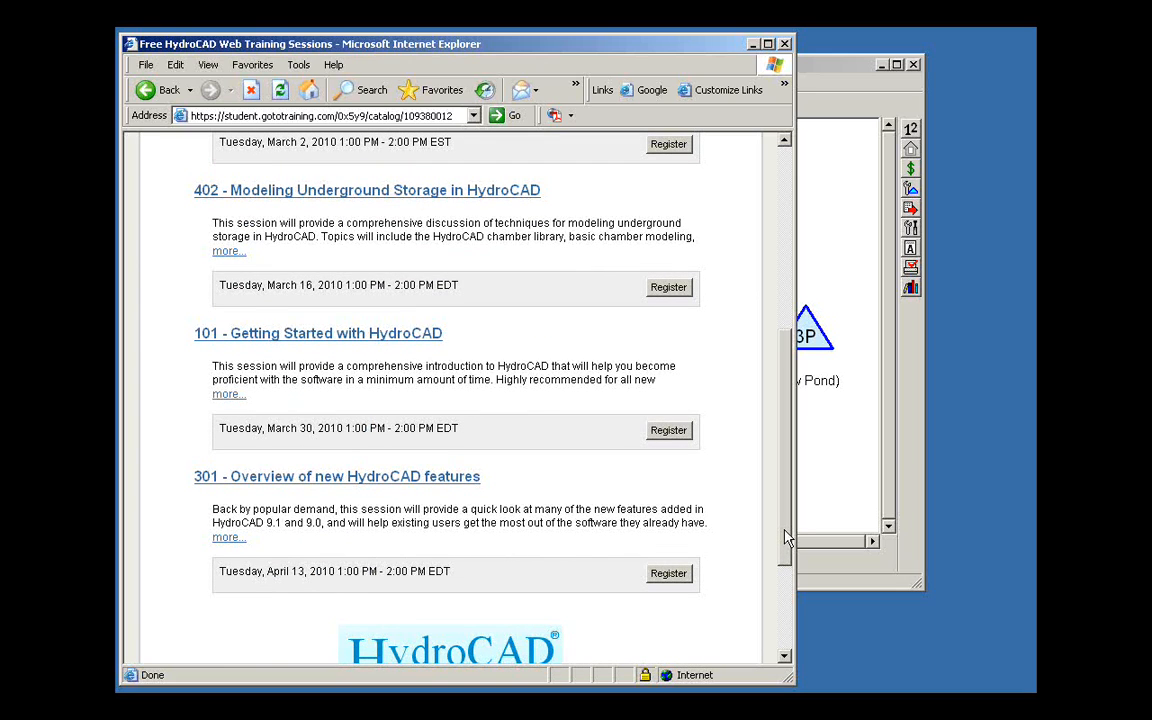
left_click_drag(786, 538, 786, 292)
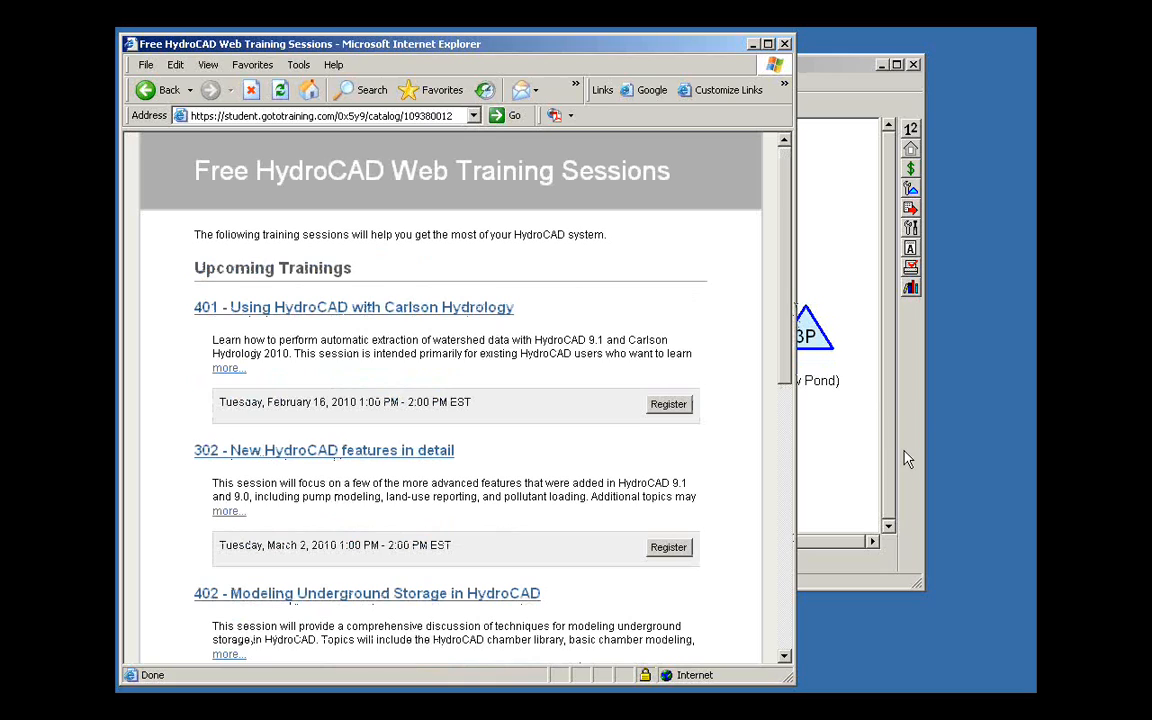